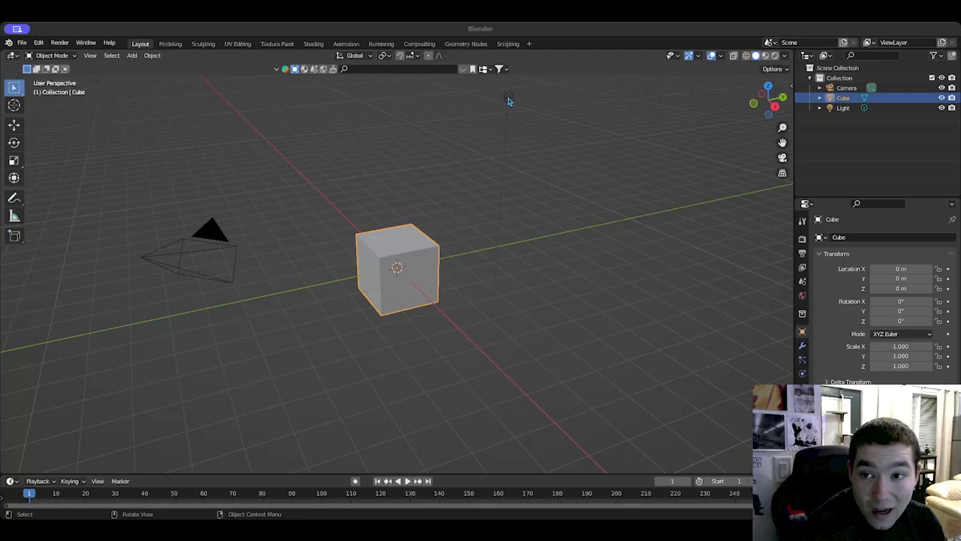
Step: Delete the default light and the default cube from the scene
left_click(509, 100)
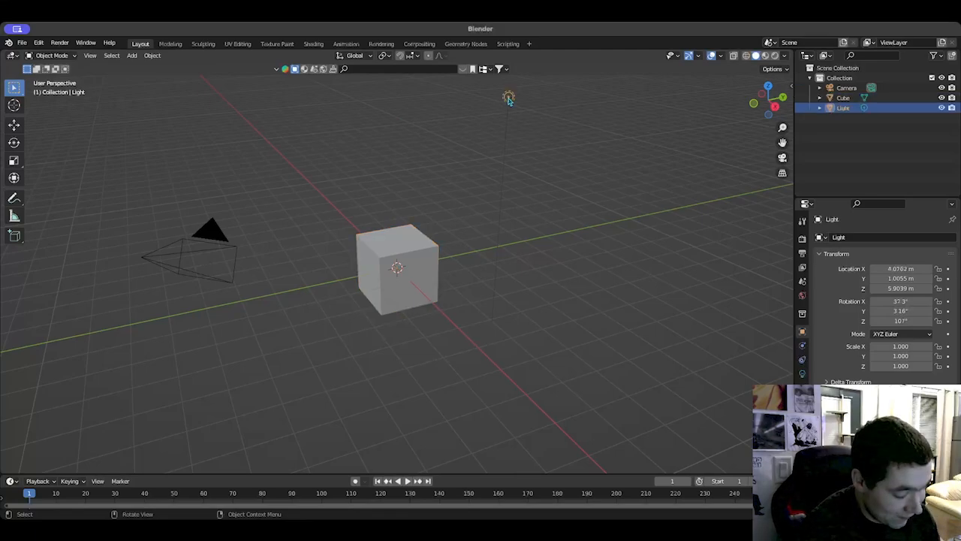
key("Delete")
left_click(422, 250)
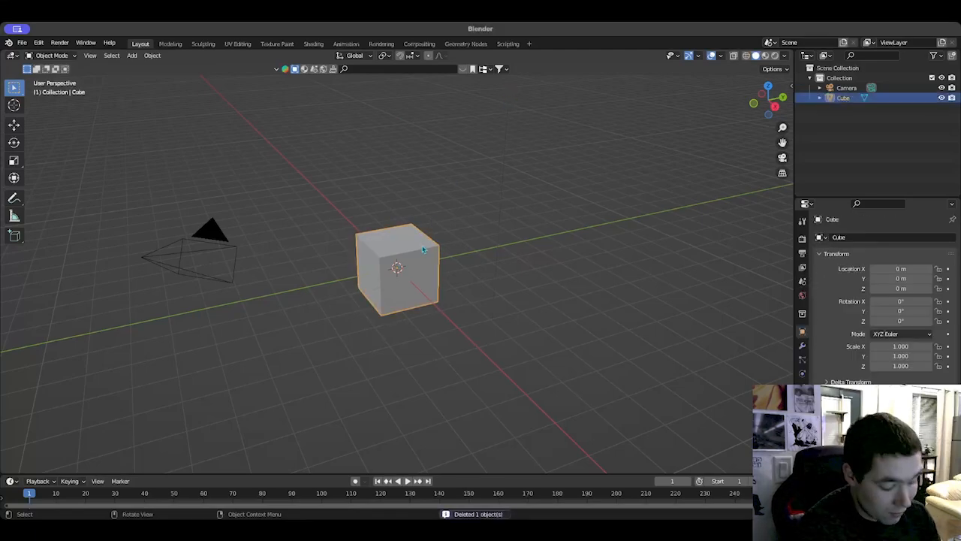
key("Delete")
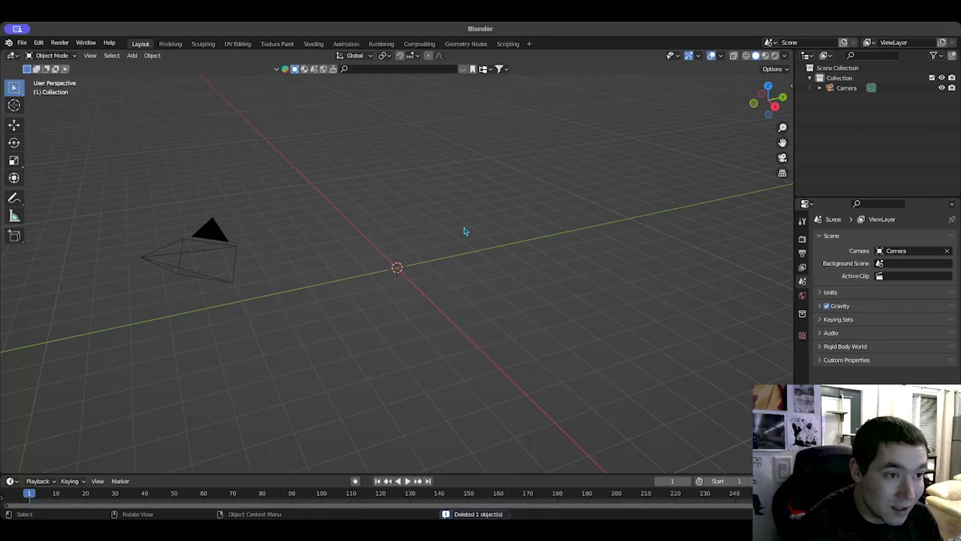
Step: Add a plane mesh at the world origin
middle_click_drag(470, 286, 449, 262)
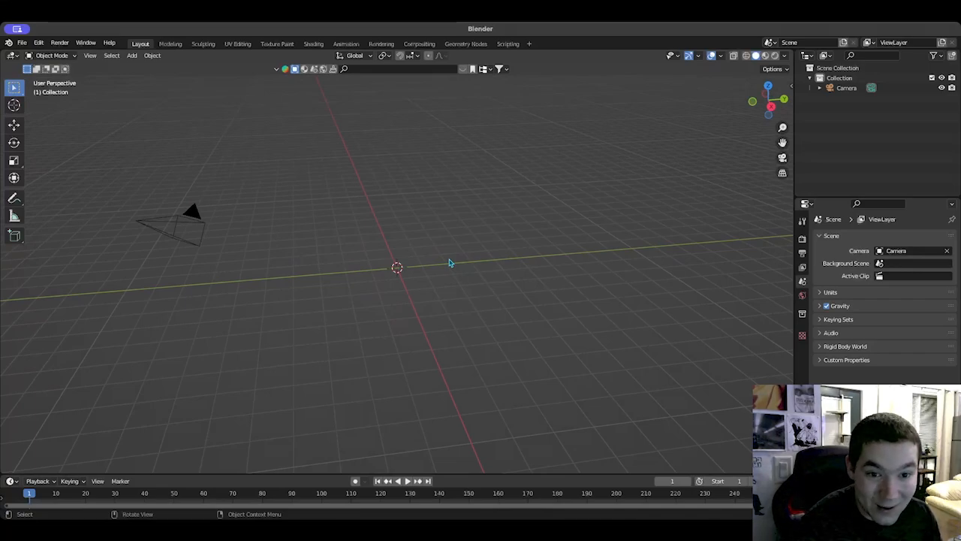
mouse_move(449, 262)
middle_mouse_down()
mouse_move(457, 278)
mouse_move(446, 253)
mouse_move(453, 264)
mouse_move(445, 261)
middle_mouse_up()
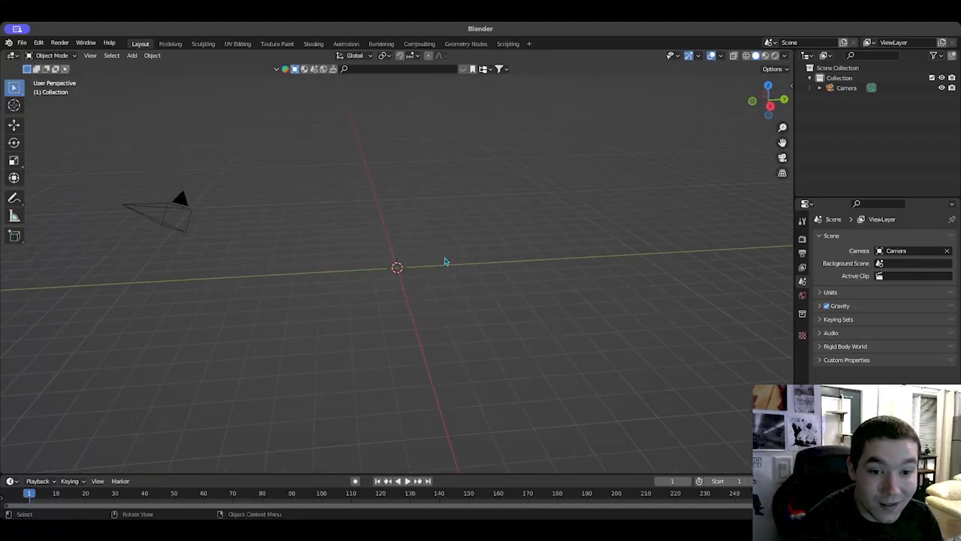
key("shift+a")
mouse_move(437, 244)
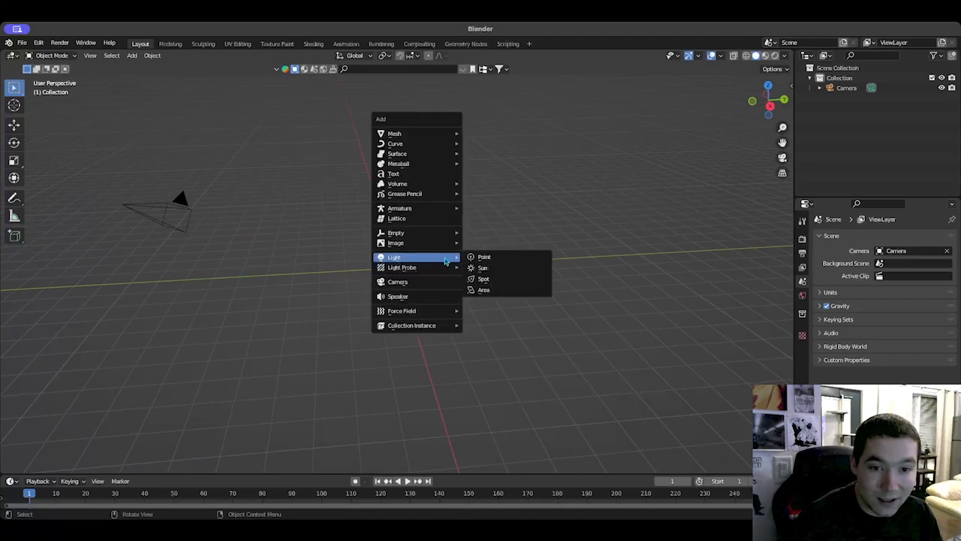
mouse_move(413, 136)
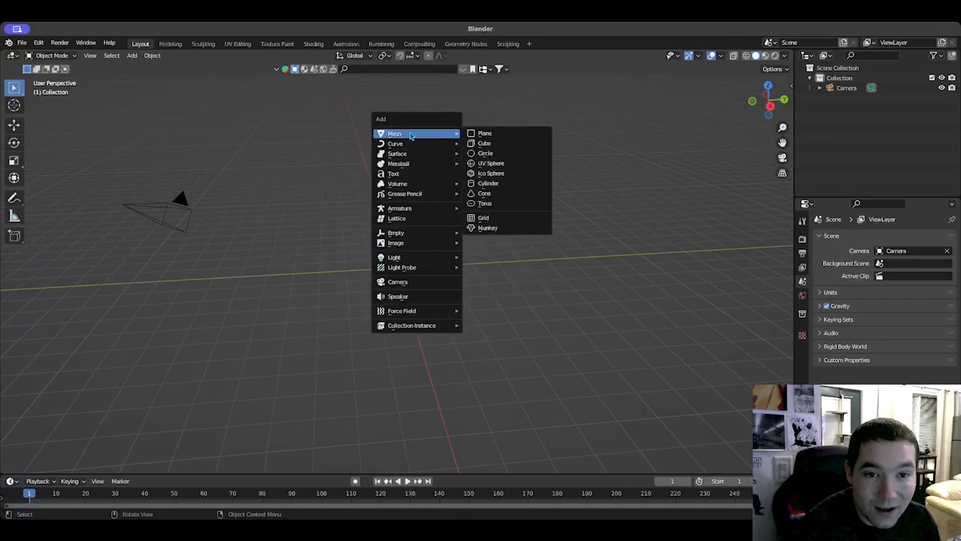
left_click(497, 135)
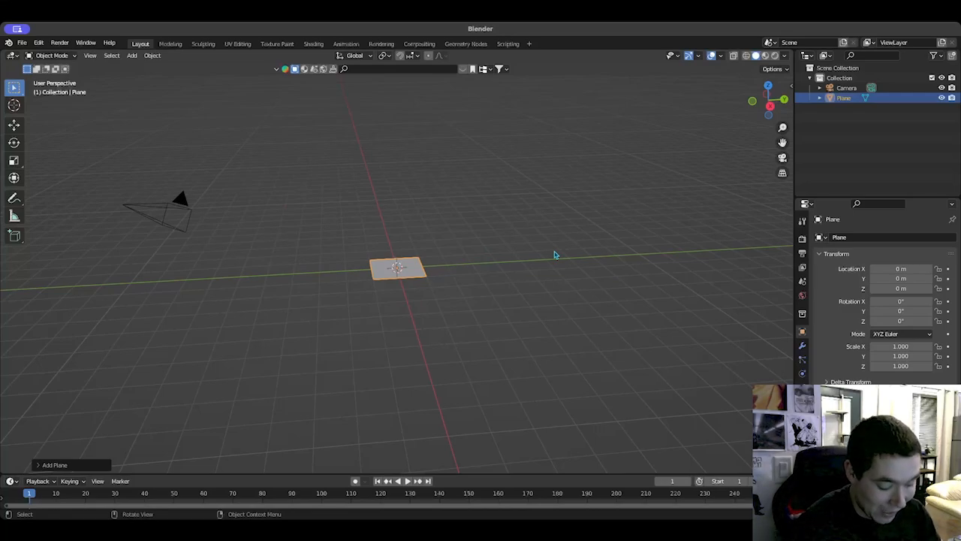
Step: Rotate the plane 90° about the global Y axis so it stands upright
key("r")
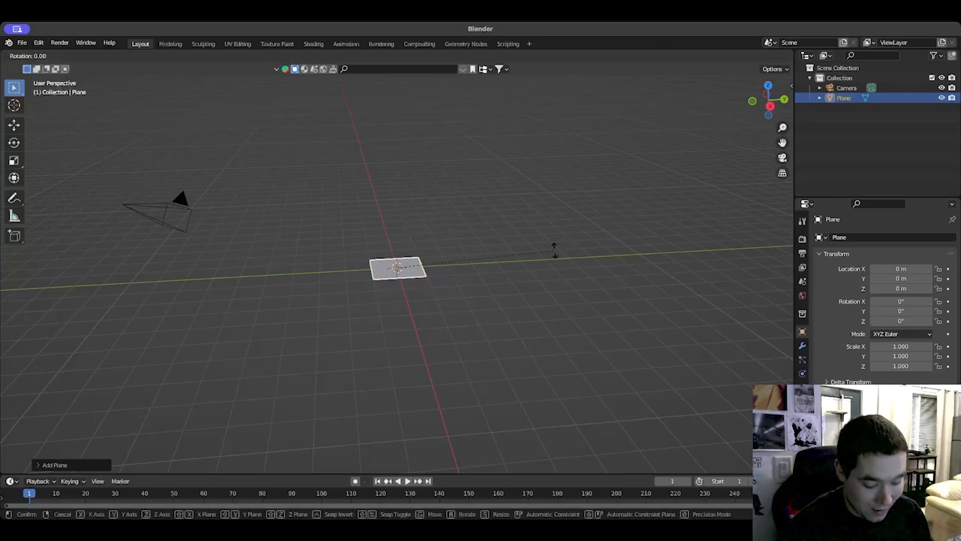
type("y90")
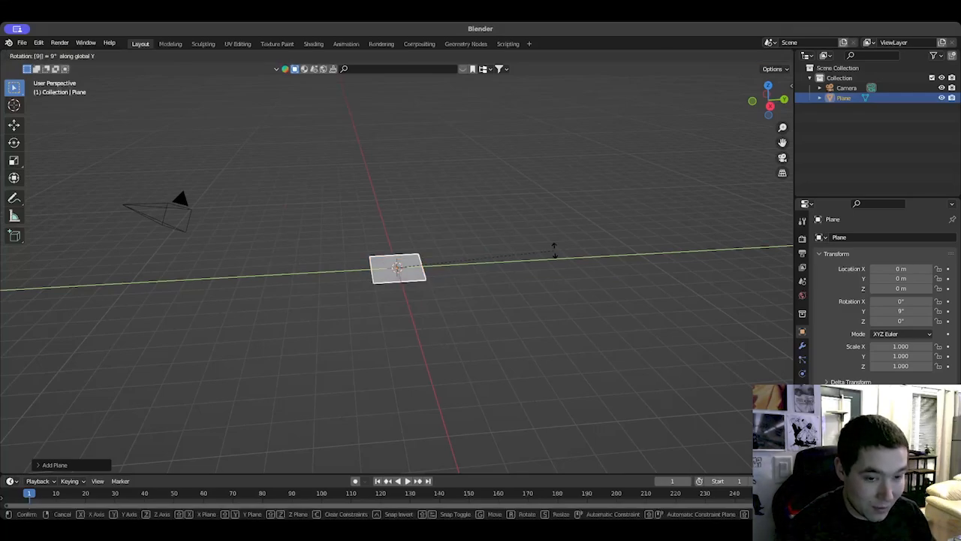
key("Return")
Step: Set the plane's scale to 3 in X and 4 in Y
middle_click_drag(556, 179, 519, 223)
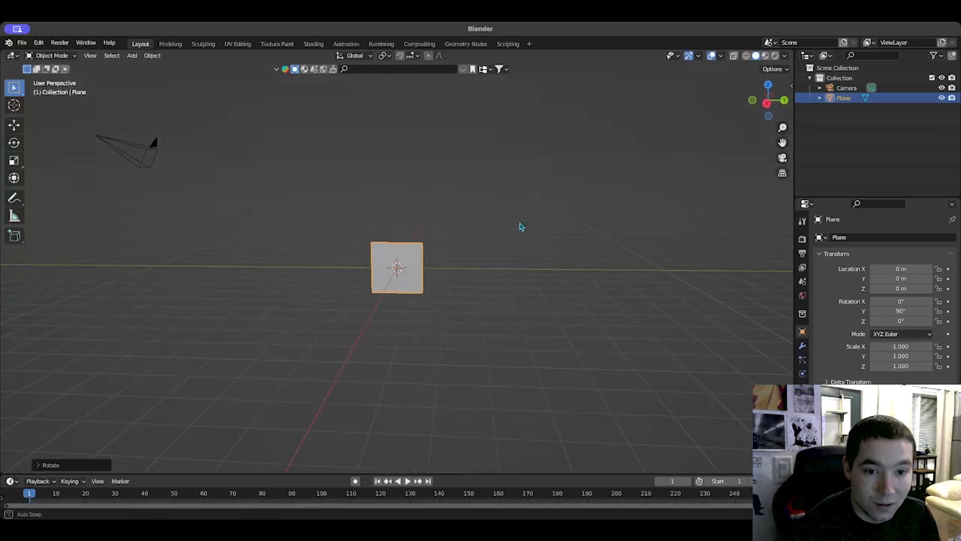
scroll(517, 286, "up", 4)
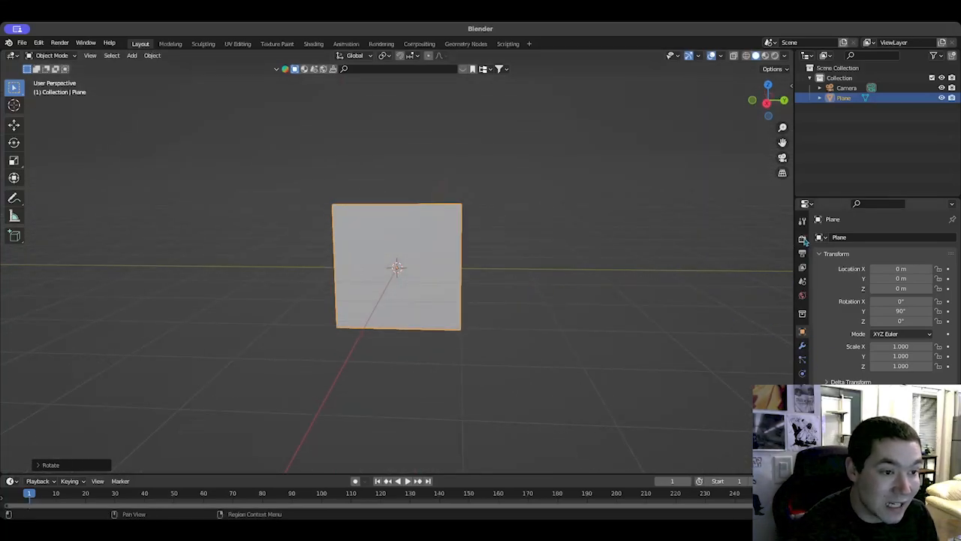
left_click(793, 85)
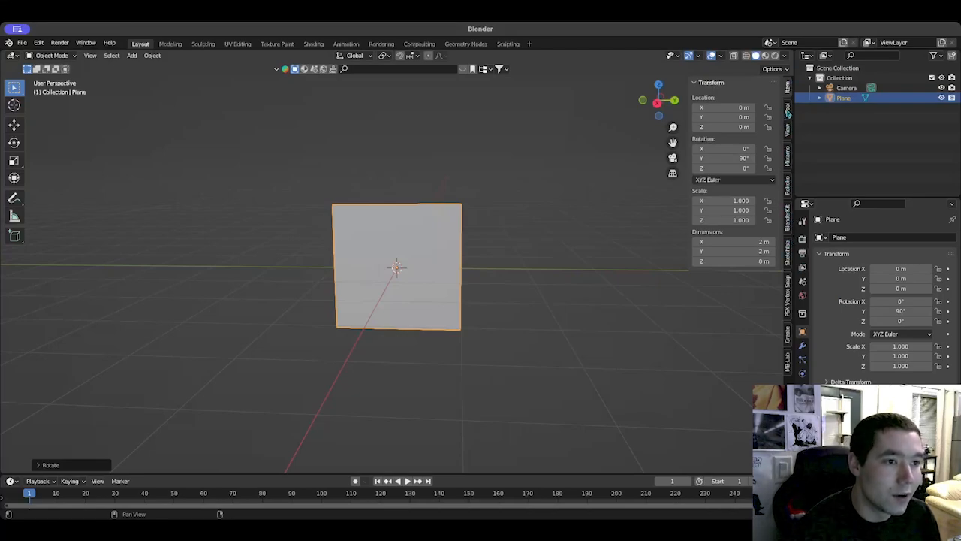
left_click(729, 203)
type("3")
key("Tab")
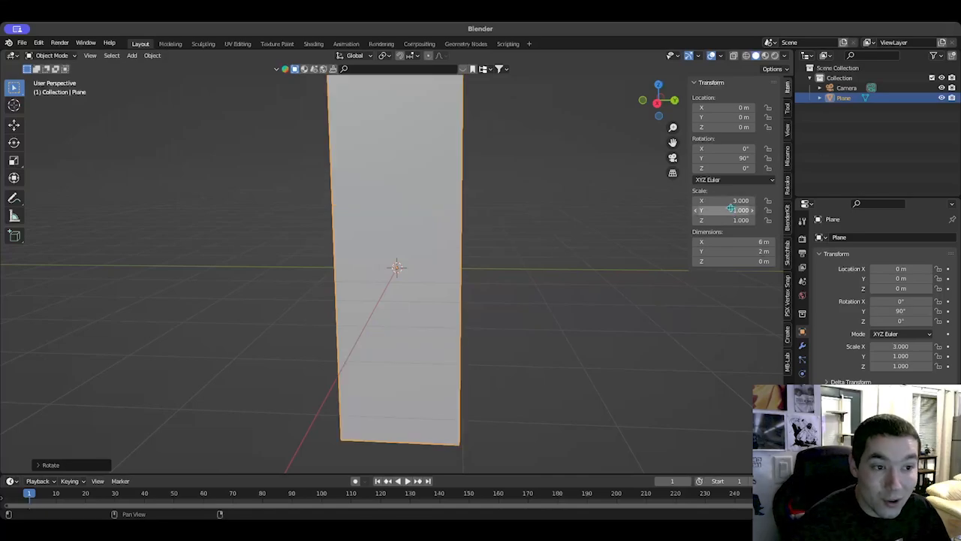
key("Return")
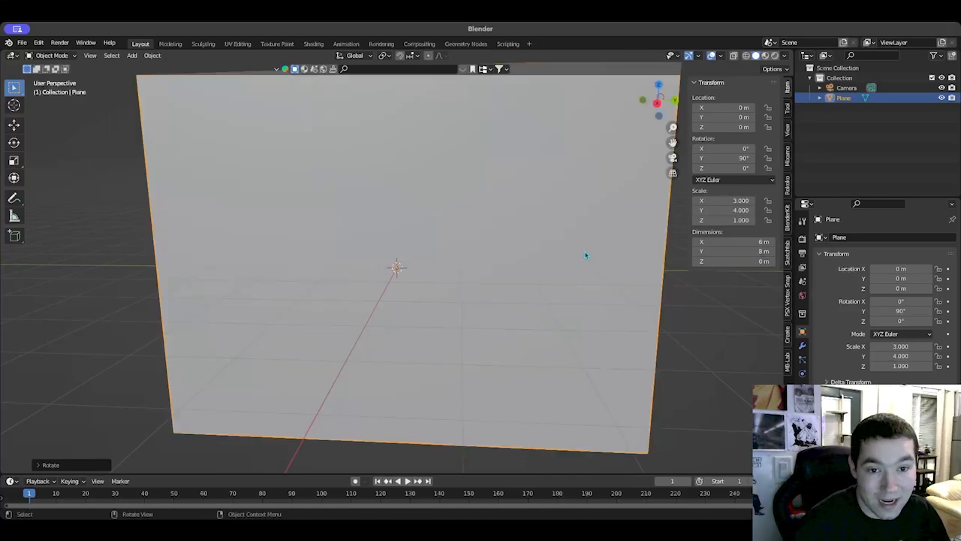
Step: Add a Subdivision Surface modifier to the plane, using the Simple type with 3 viewport levels
scroll(578, 259, "down", 4)
middle_click_drag(556, 261, 573, 260)
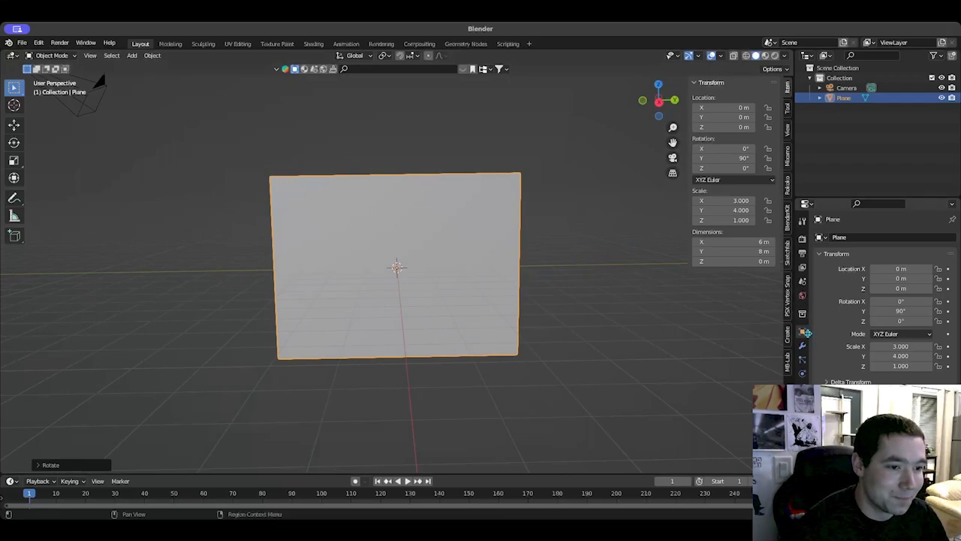
mouse_move(545, 298)
middle_mouse_down()
mouse_move(601, 293)
mouse_move(573, 307)
mouse_move(556, 288)
mouse_move(546, 293)
middle_mouse_up()
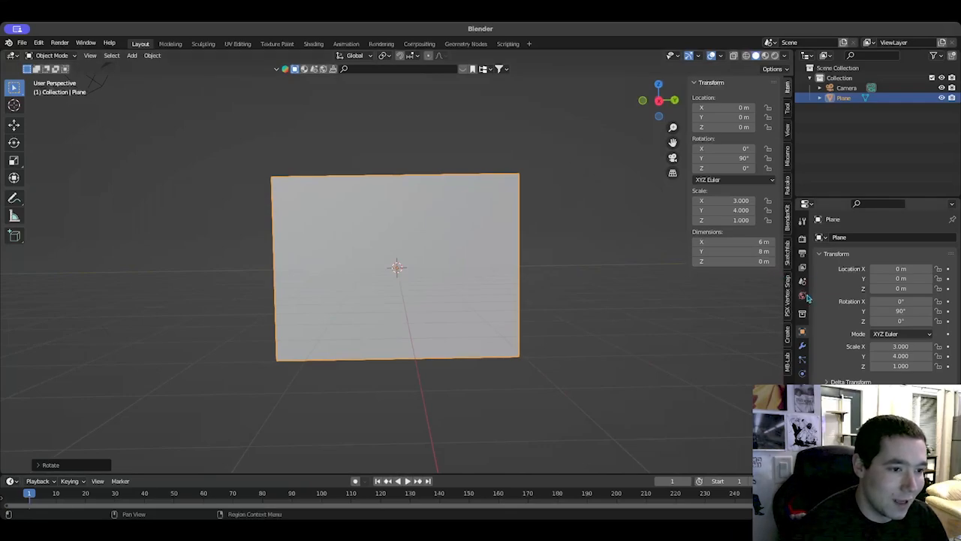
left_click(802, 345)
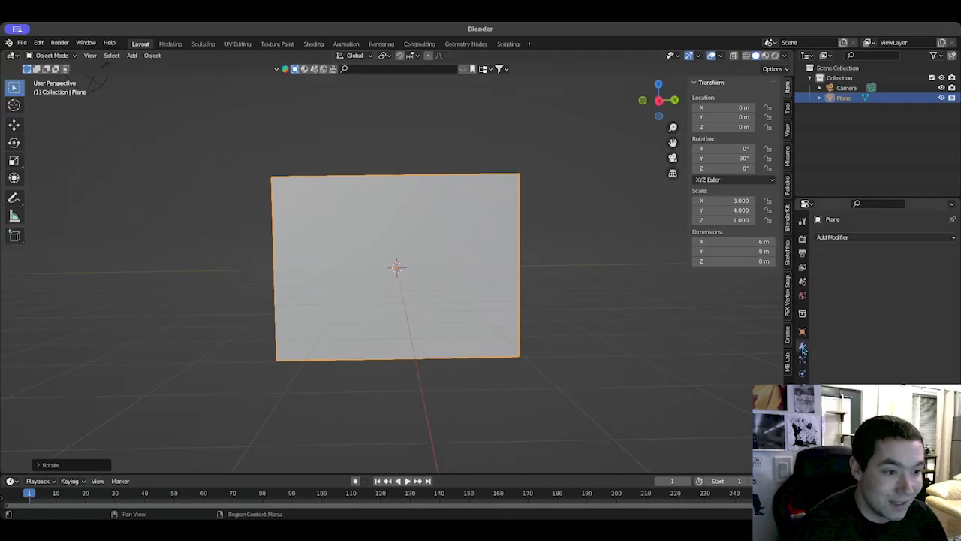
left_click(863, 237)
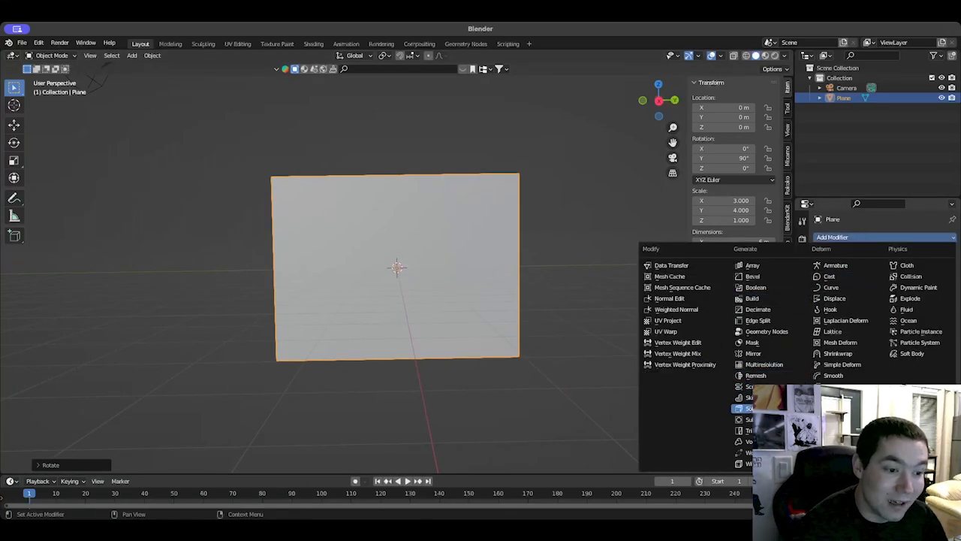
left_click(751, 419)
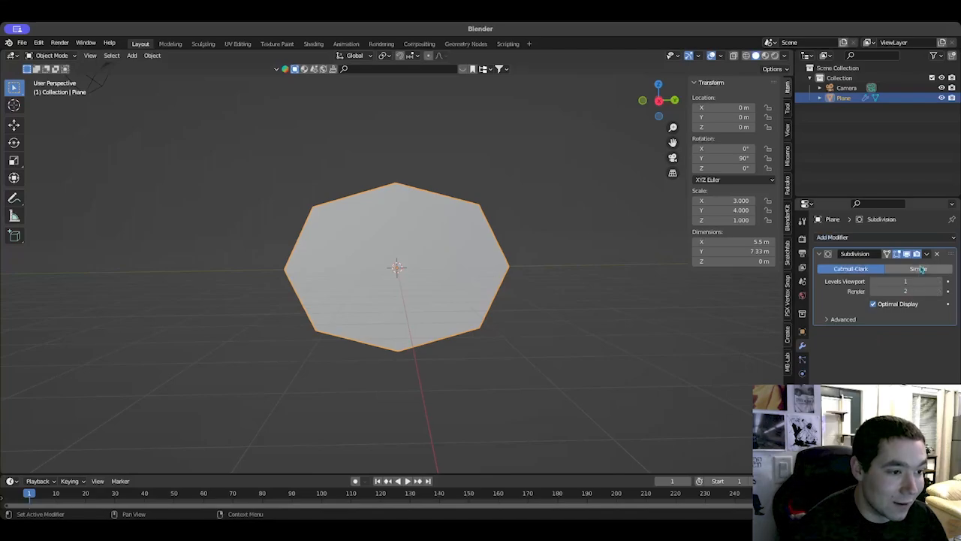
left_click(918, 268)
left_click(940, 282)
left_click(940, 282)
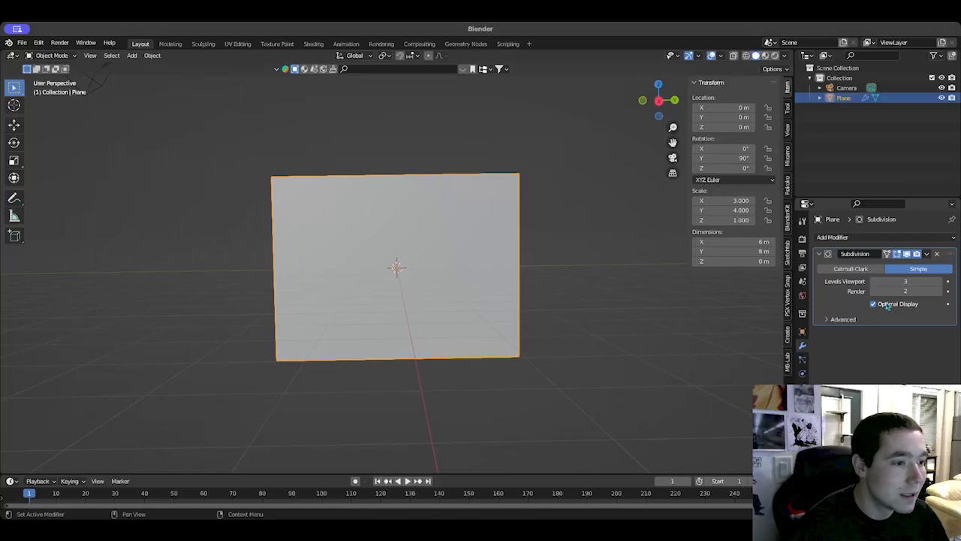
Step: Apply the plane's Subdivision modifier
left_click(928, 258)
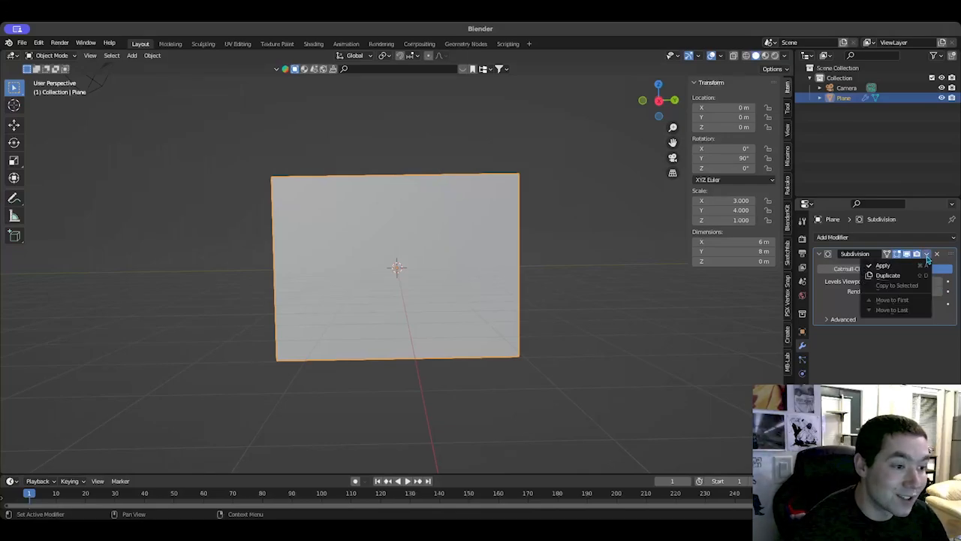
left_click(910, 298)
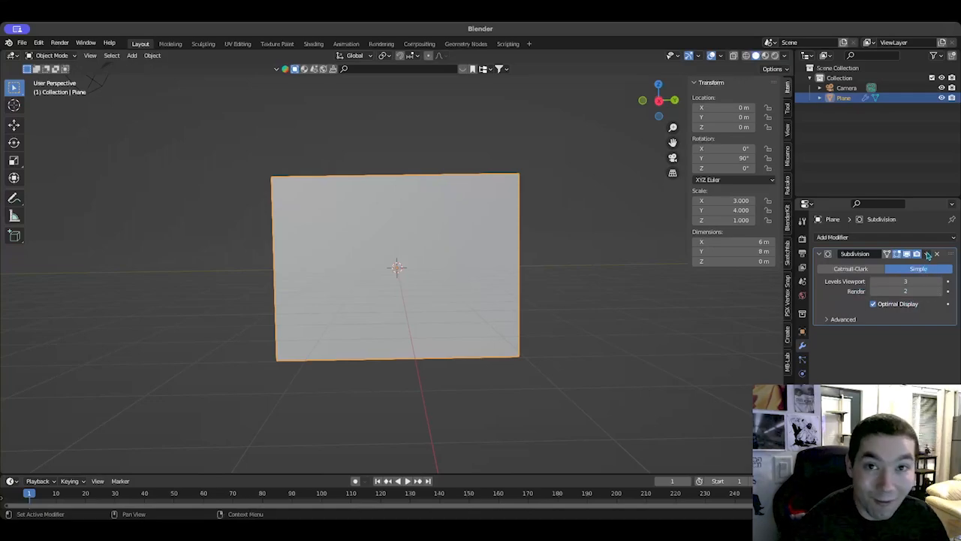
left_click(928, 256)
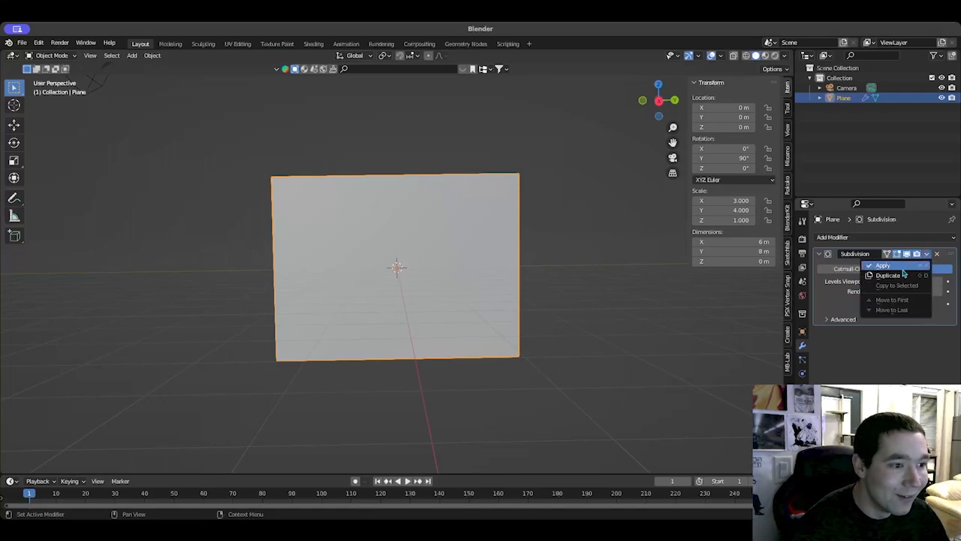
left_click(901, 267)
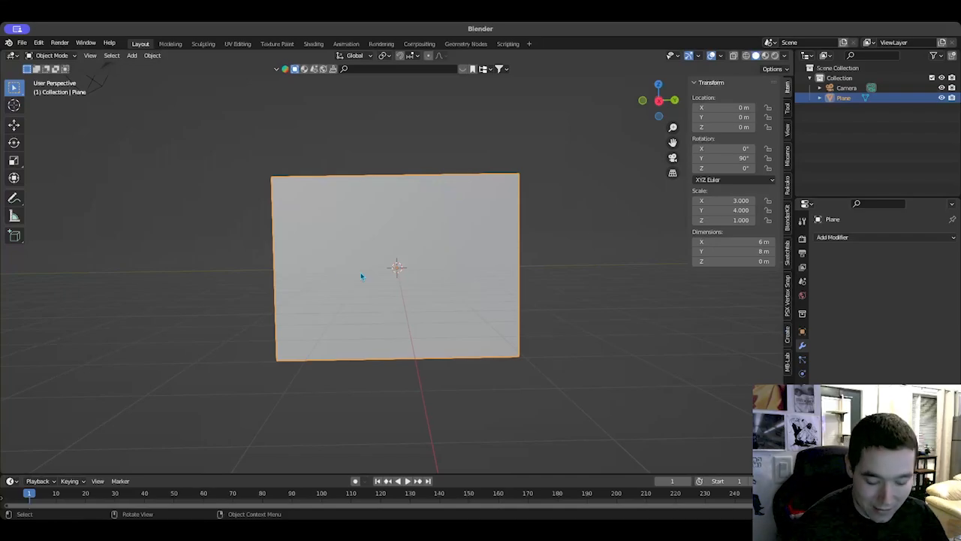
Step: Enter Edit Mode on the plane and deselect all of its vertices
key("Tab")
middle_click_drag(664, 339, 719, 353)
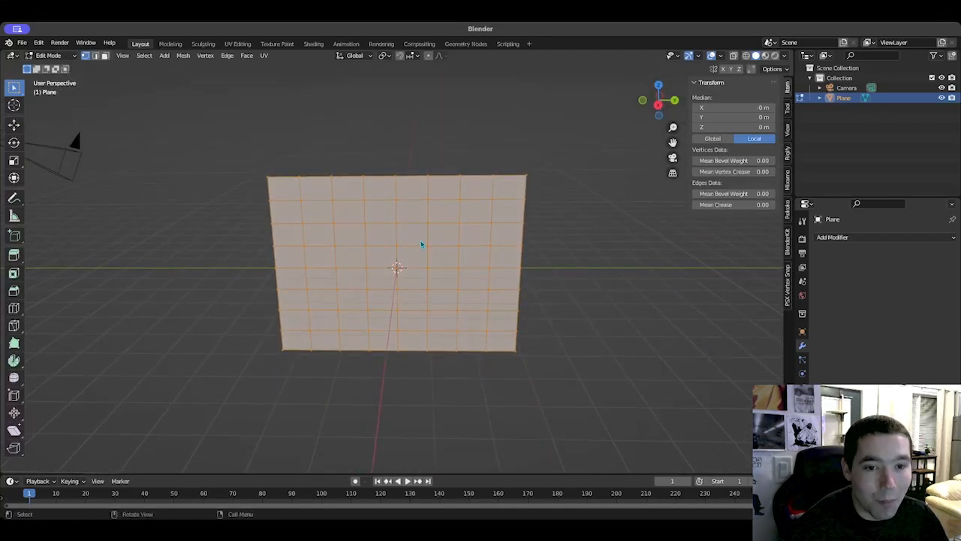
key("alt+a")
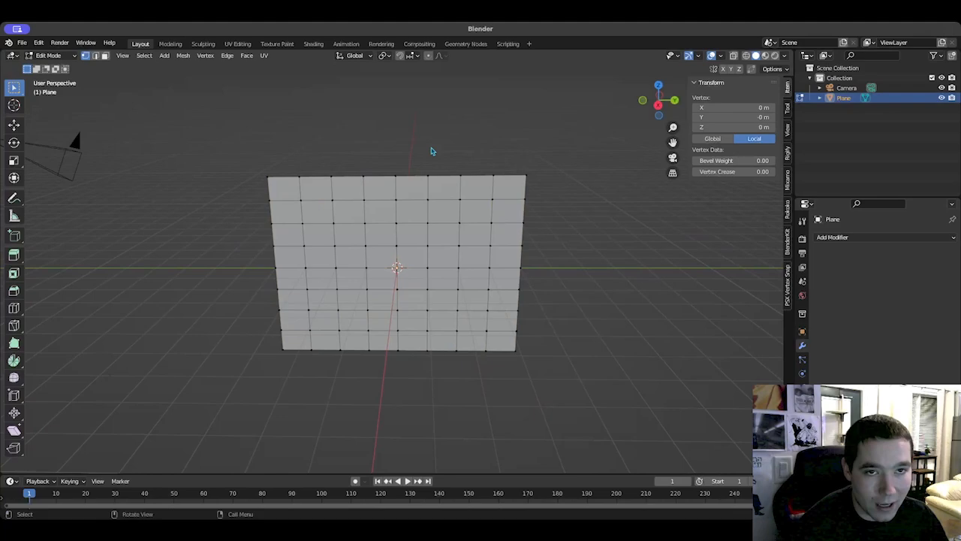
Step: Enable proportional editing with the Sphere falloff
left_click(428, 57)
left_click(442, 56)
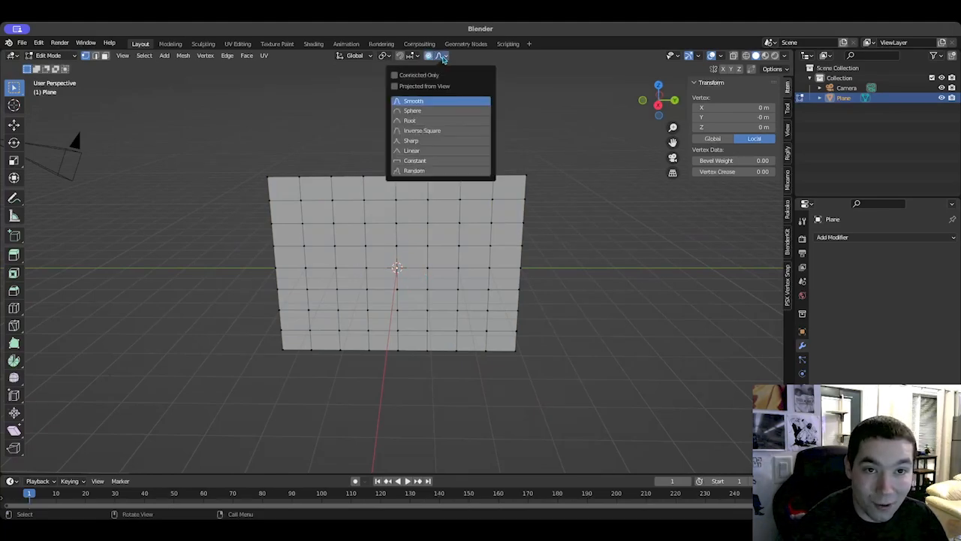
left_click(447, 111)
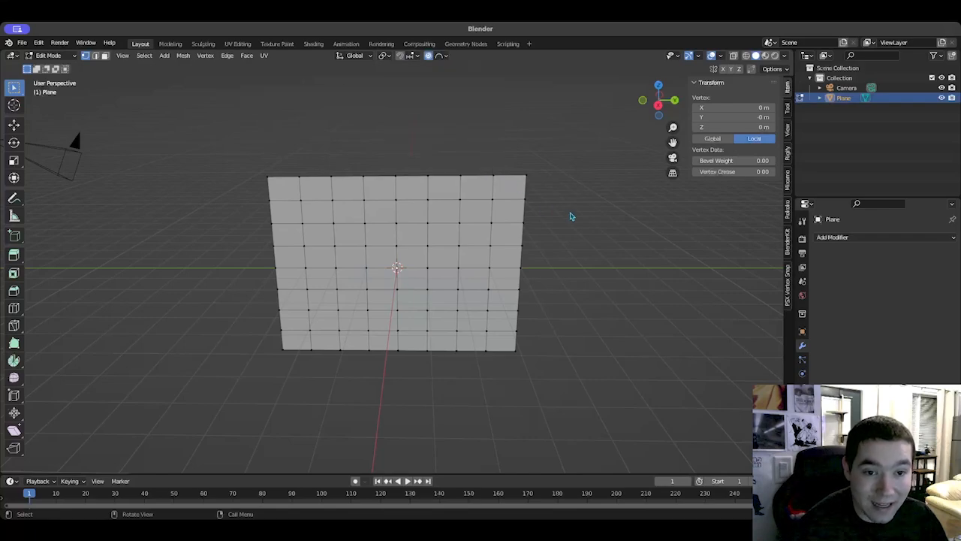
Step: Bulge the plane by moving its centre vertex about 0.75 m outward along global X, with a proportional size of about 5 m
left_click(14, 124)
middle_click_drag(225, 259, 443, 260)
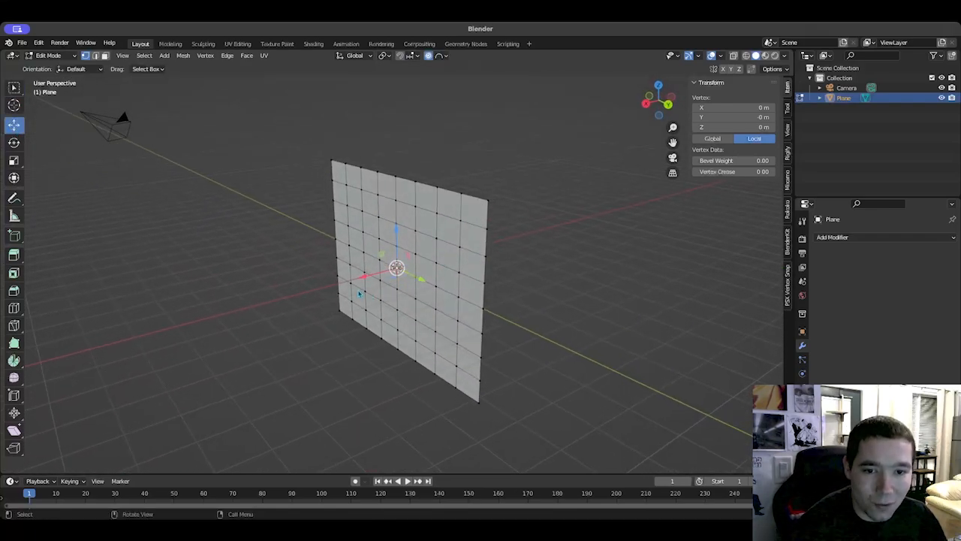
scroll(364, 278, "down", 2)
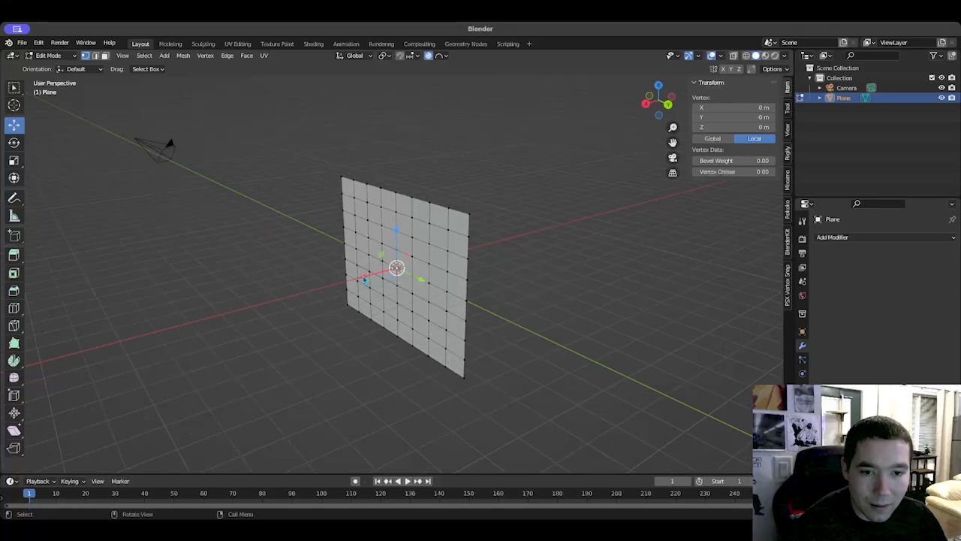
left_click(360, 278)
scroll(360, 278, "up", 5)
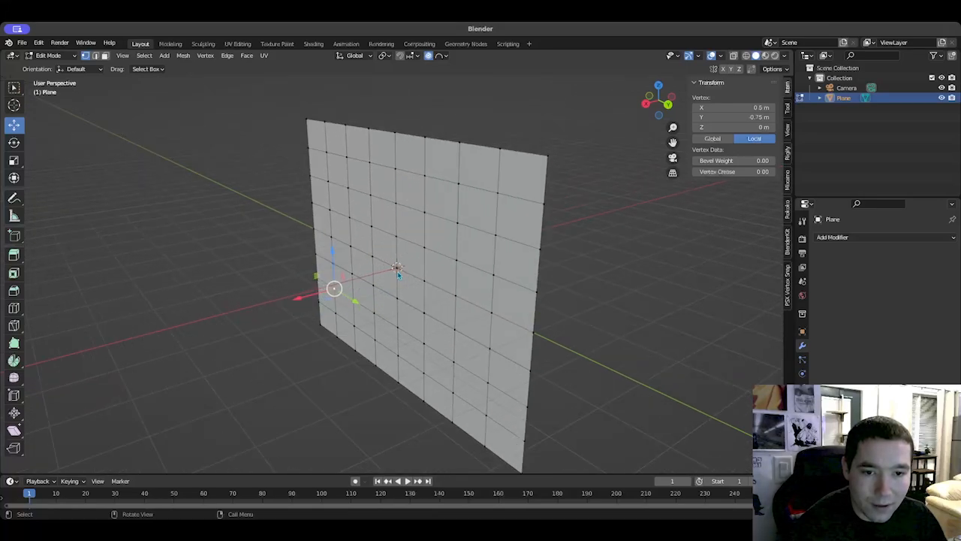
left_click(397, 272)
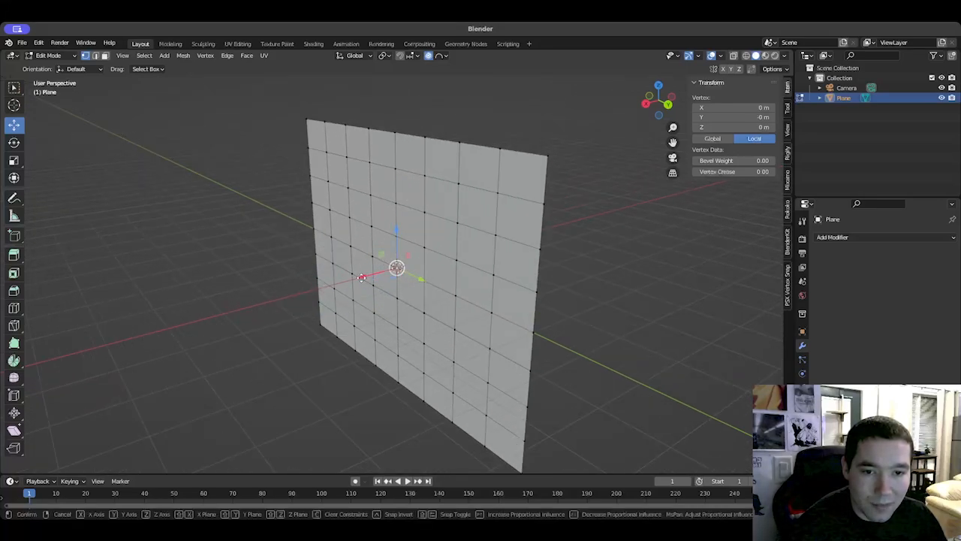
key("g")
key("z")
scroll(358, 281, "down", 4)
scroll(356, 281, "down", 12)
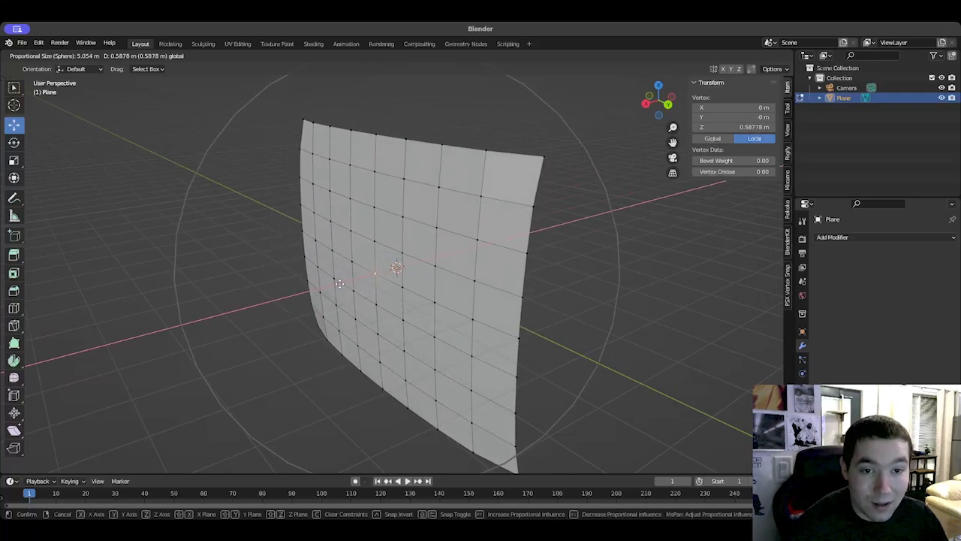
left_click(333, 279)
middle_click_drag(333, 279, 593, 273)
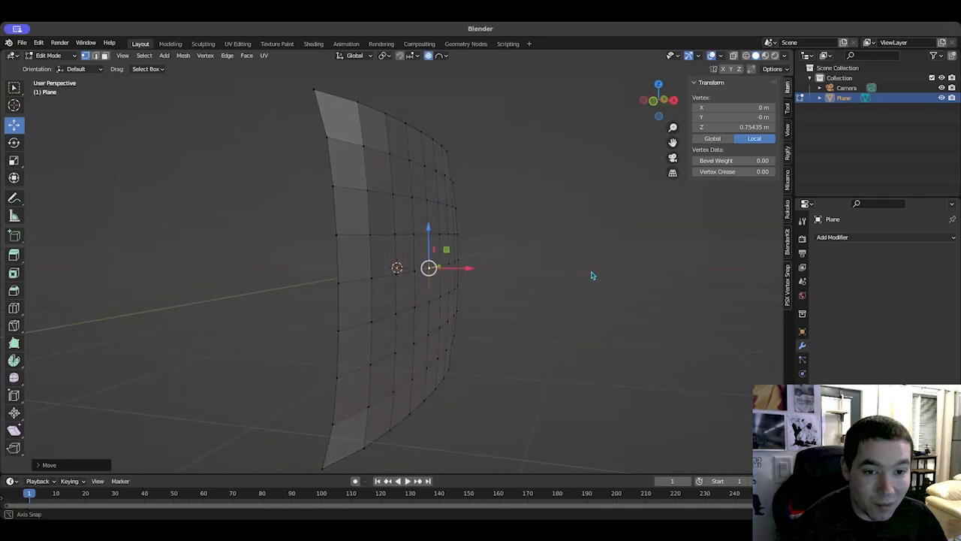
Step: Increase the plane's bulge by moving its centre vertex outward along global X to about 0.92 m local Z, and deselect it
left_click_drag(472, 270, 478, 268)
middle_click_drag(531, 291, 471, 273)
scroll(479, 302, "down", 4)
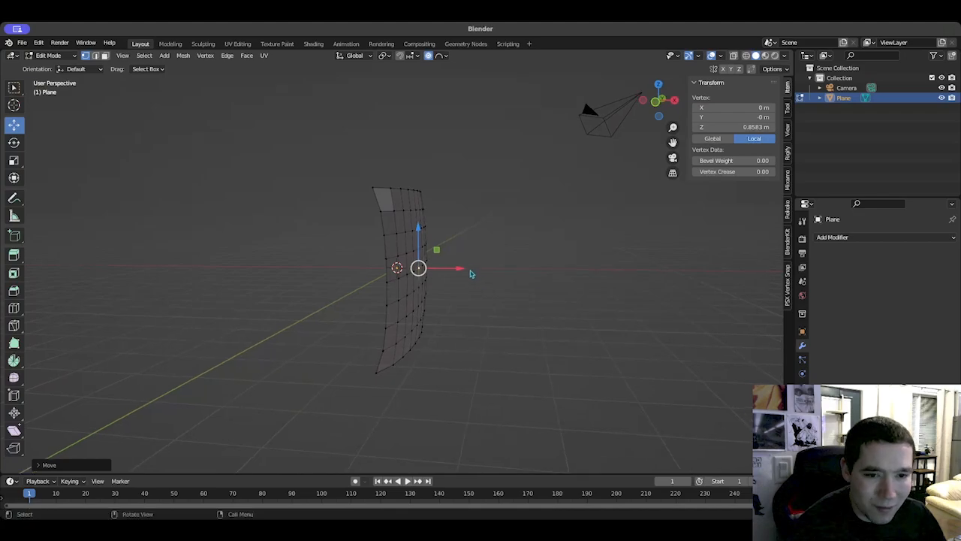
left_click_drag(463, 269, 467, 267)
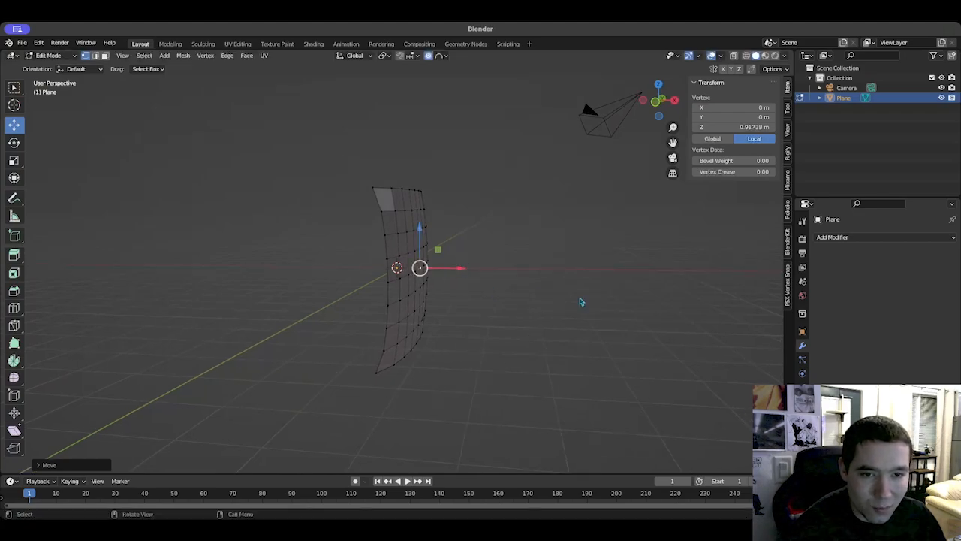
middle_click_drag(581, 303, 514, 308)
scroll(622, 305, "up", 2)
left_click(623, 306)
middle_click_drag(632, 310, 607, 305)
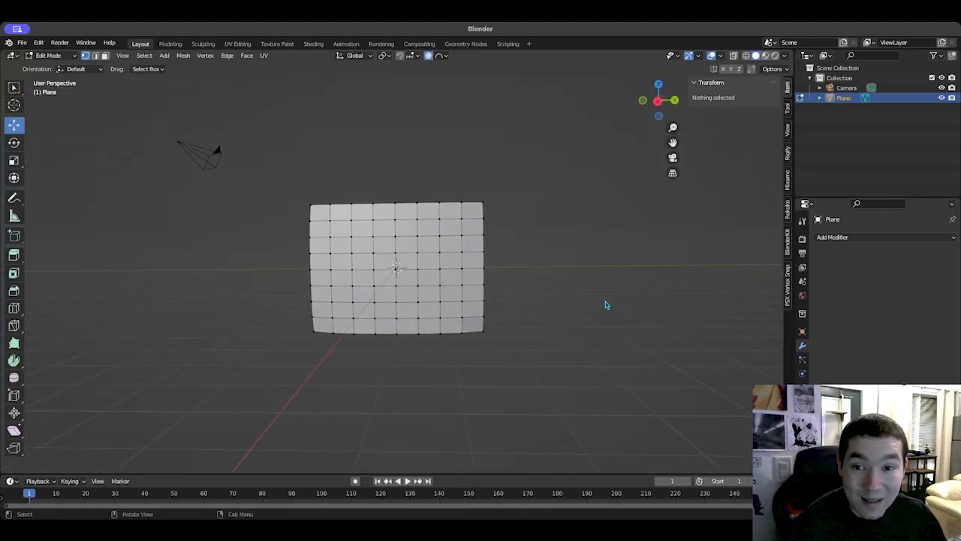
middle_click_drag(533, 284, 538, 287)
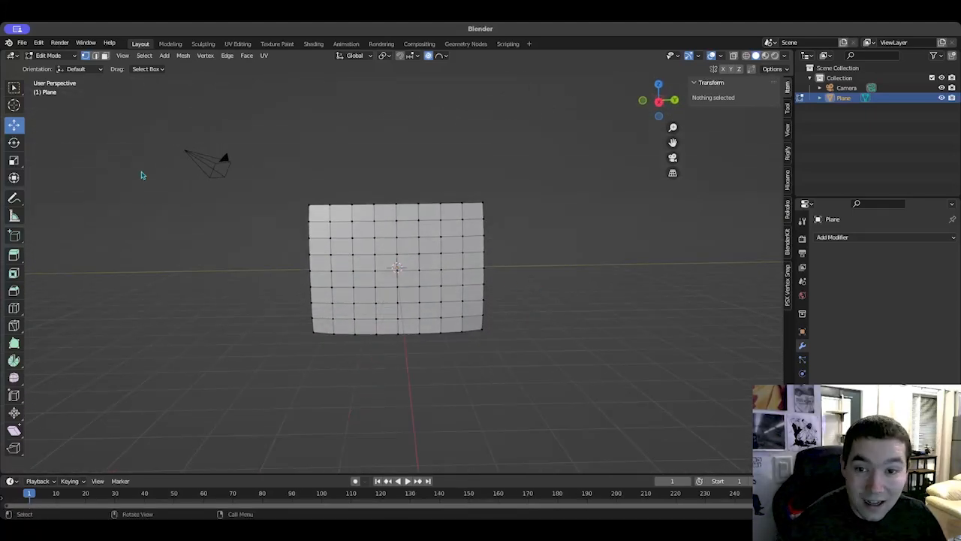
Step: Leave Edit Mode and delete the camera from the scene
key("Tab")
middle_click_drag(368, 166, 262, 183)
left_click_drag(157, 160, 245, 202)
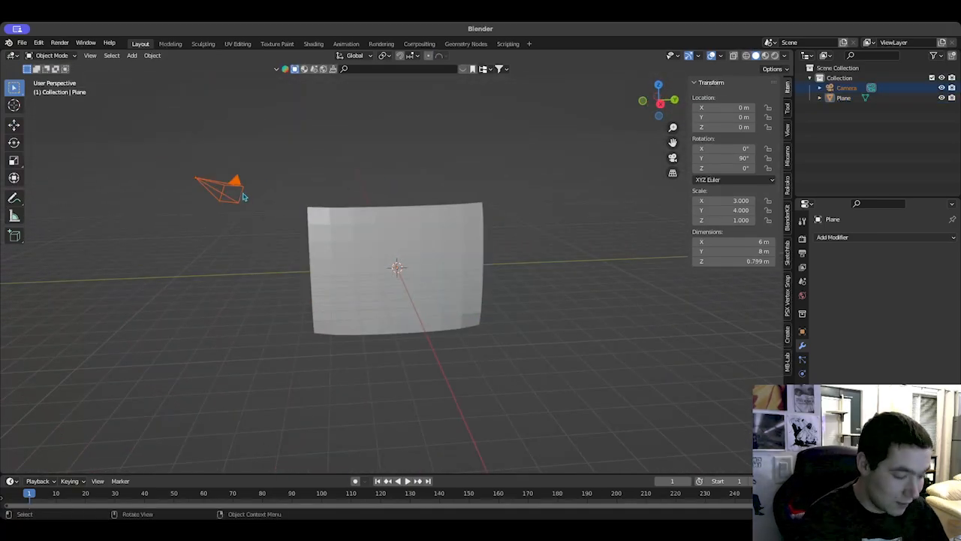
key("Delete")
middle_click_drag(361, 236, 355, 231)
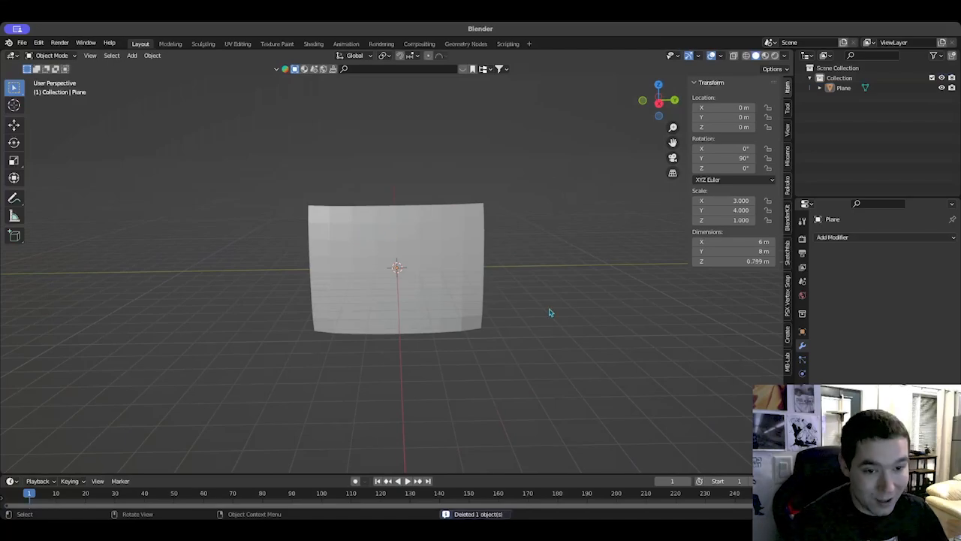
Step: Add a cube at the origin and scale it uniformly to about 7.09 m per side
key("shift+a")
mouse_move(552, 310)
left_click(606, 319)
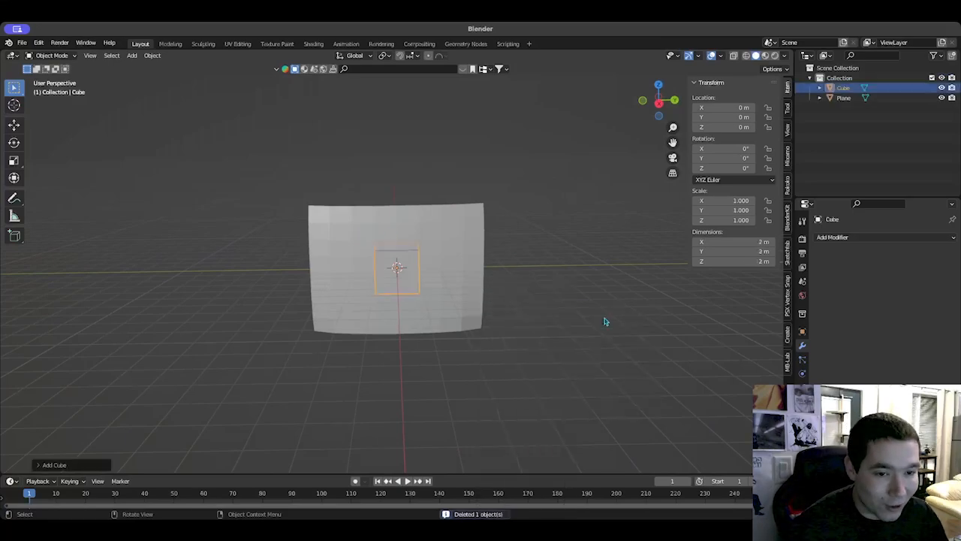
key("s")
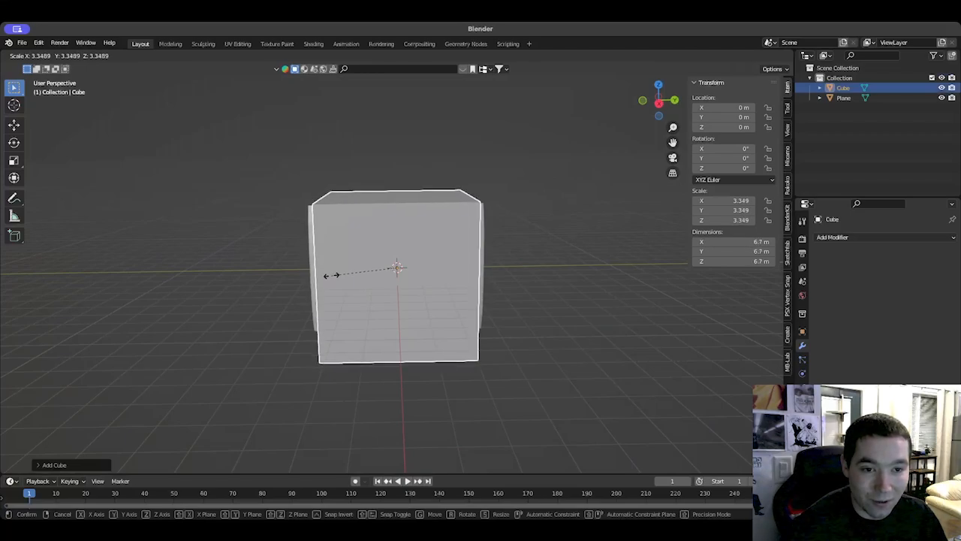
left_click(331, 275)
middle_click_drag(513, 329, 589, 299)
key("s")
left_click(449, 288)
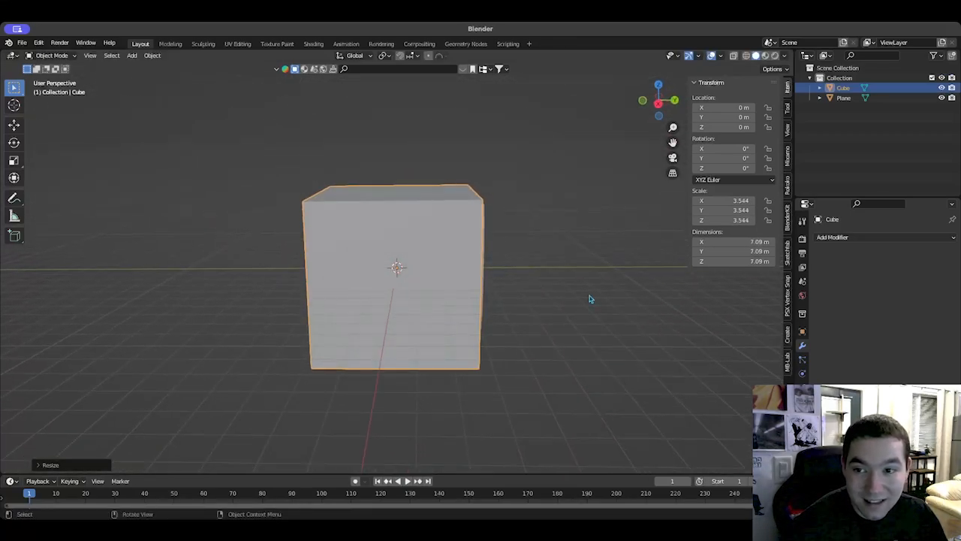
Step: Scale the cube to about 8.42 m along Y and about 2.51 m along X
left_click(14, 160)
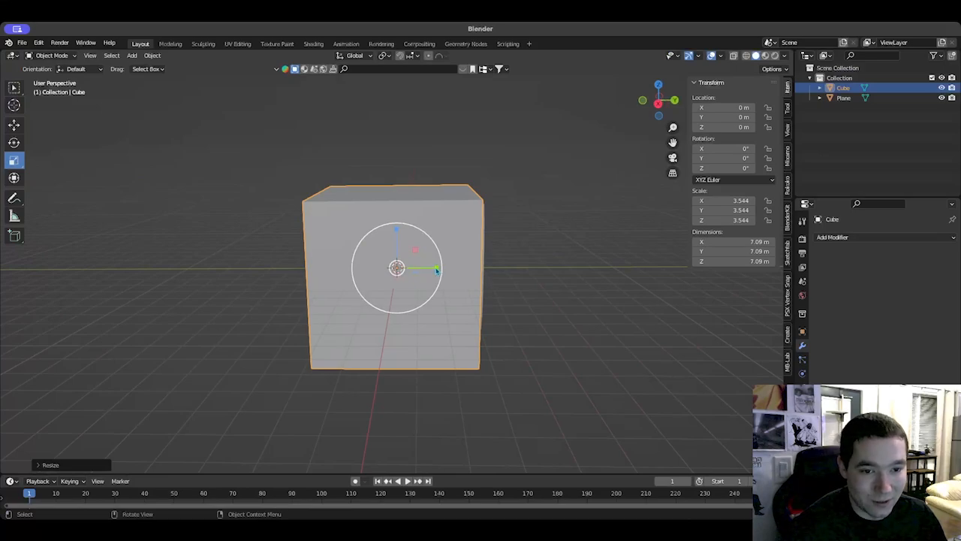
left_click_drag(431, 267, 445, 269)
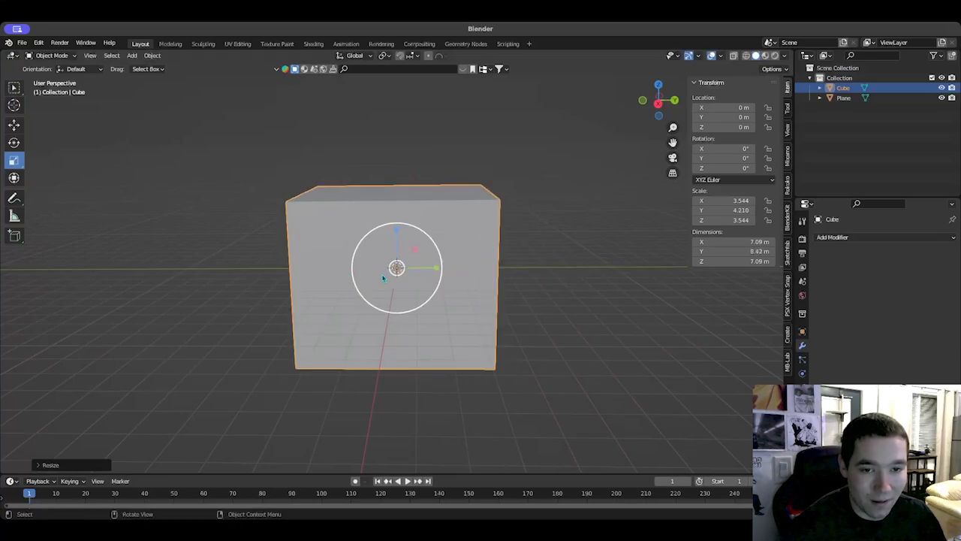
middle_click_drag(384, 277, 434, 267)
left_click_drag(434, 267, 410, 263)
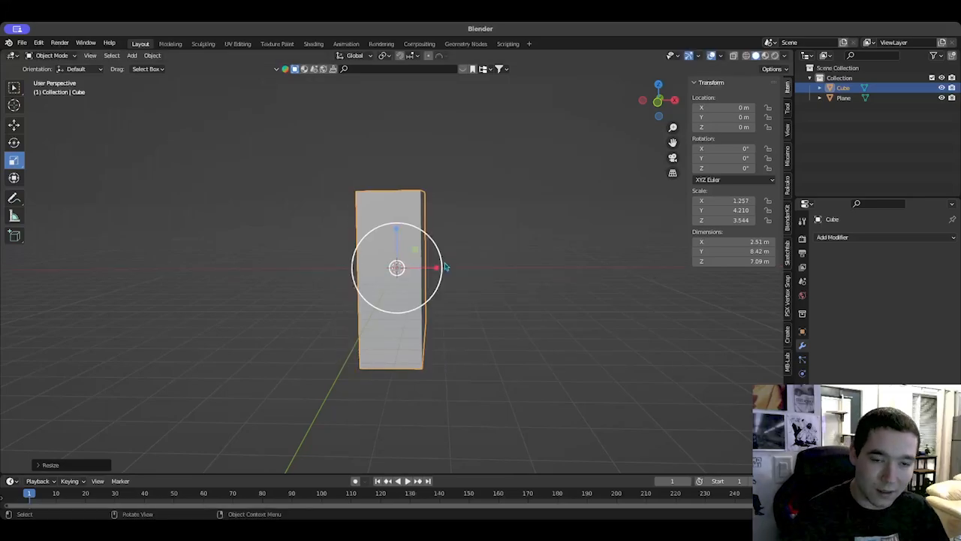
middle_click_drag(443, 268, 103, 174)
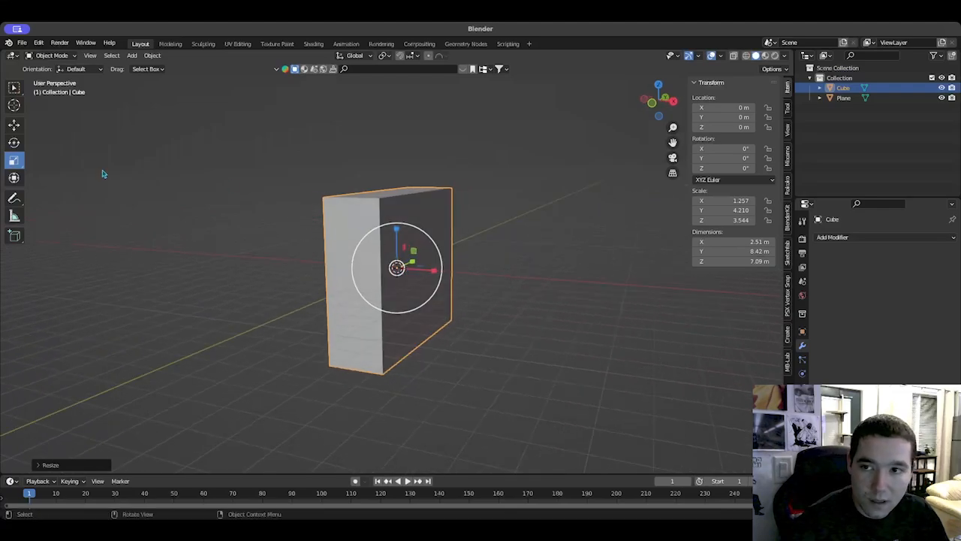
Step: Move the cube behind the curved plane, to about -1.96 m on X
left_click(15, 126)
left_click_drag(433, 271, 397, 265)
middle_click_drag(397, 266, 325, 266)
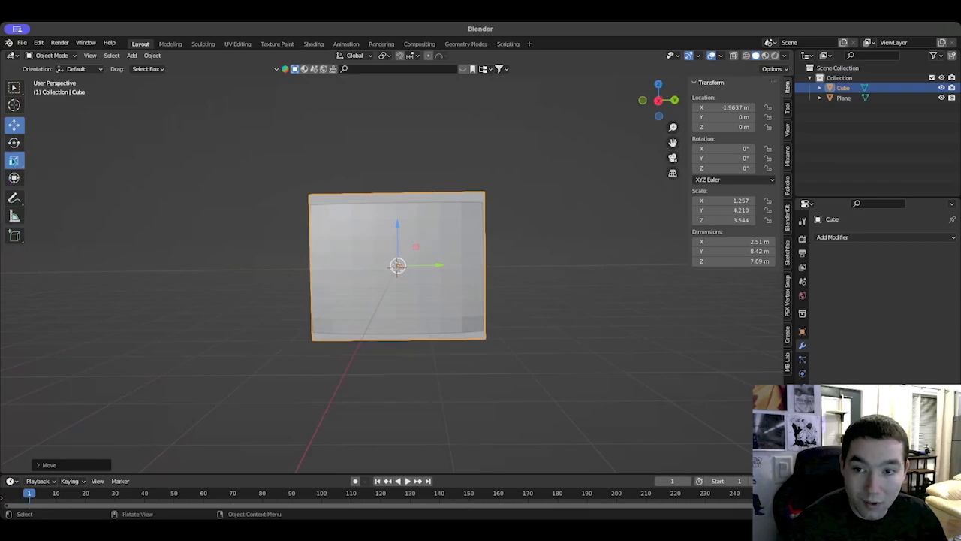
Step: Widen the cube along Y to about 9.34 m so it frames the curved plane evenly
left_click(14, 159)
middle_click_drag(440, 256, 449, 257)
key("KP_3")
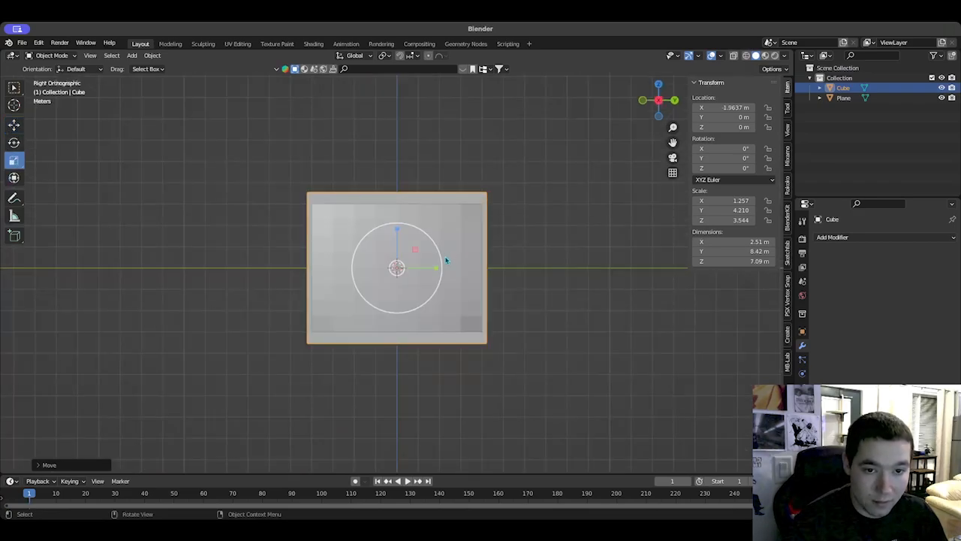
left_click_drag(438, 268, 443, 267)
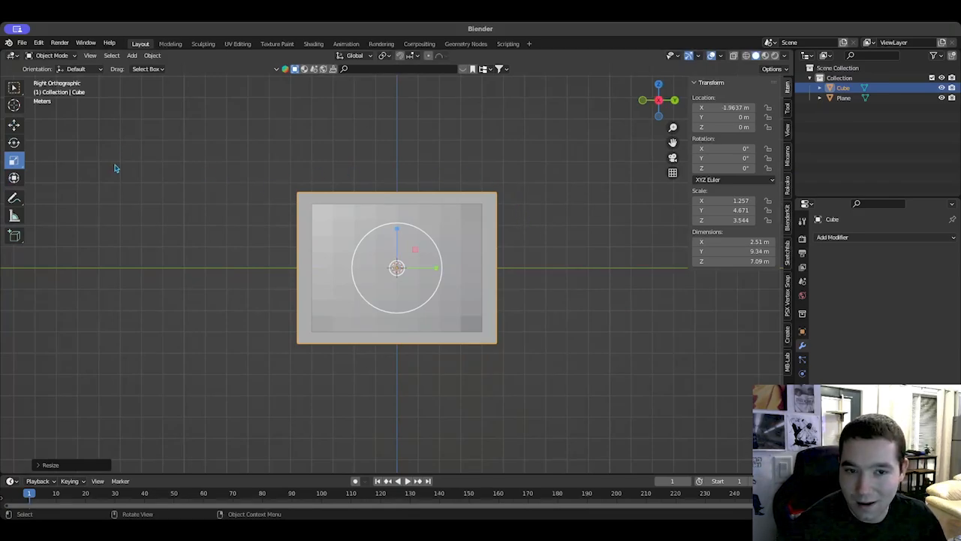
middle_click_drag(161, 177, 232, 188)
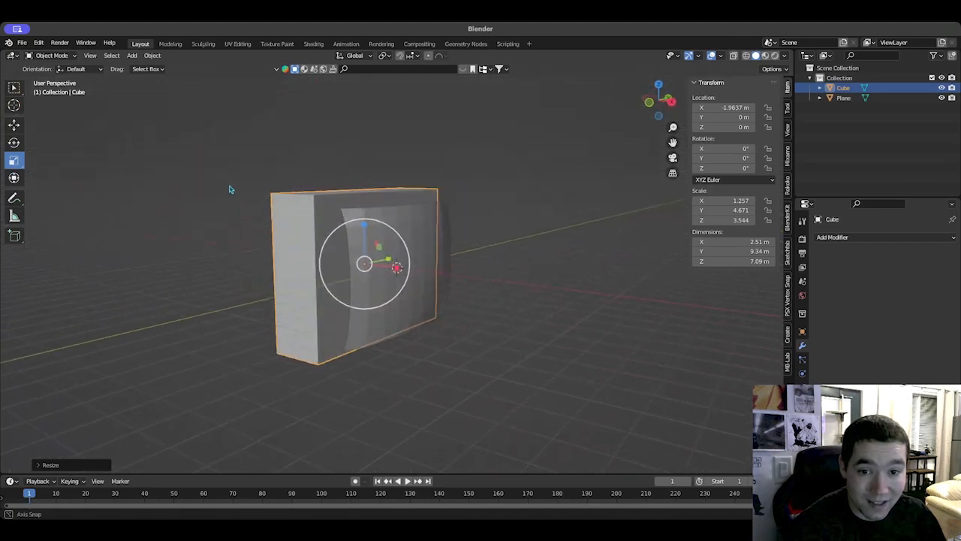
Step: In Edit Mode, inset the cube face behind the curved plane to leave a narrow frame roughly matching the plane's outline
key("Tab")
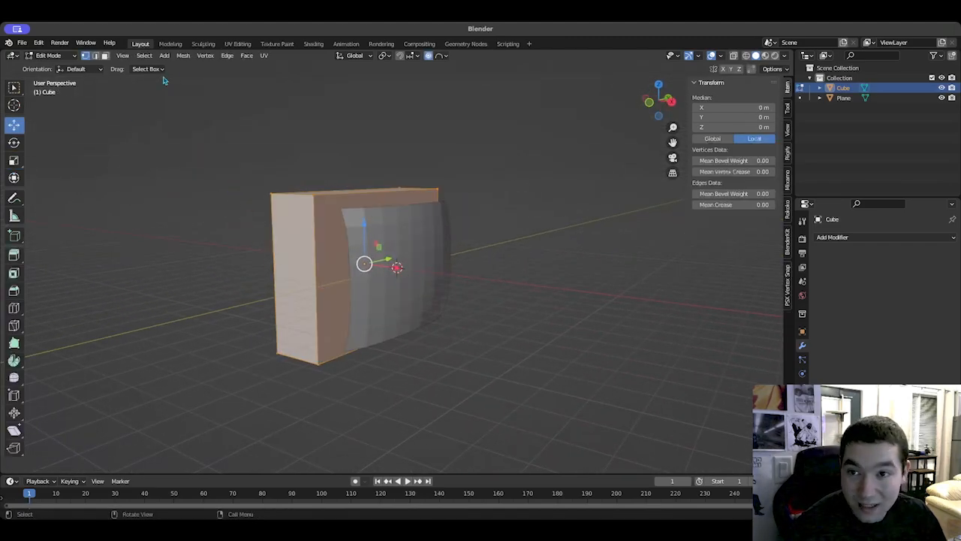
left_click(105, 56)
left_click(327, 243)
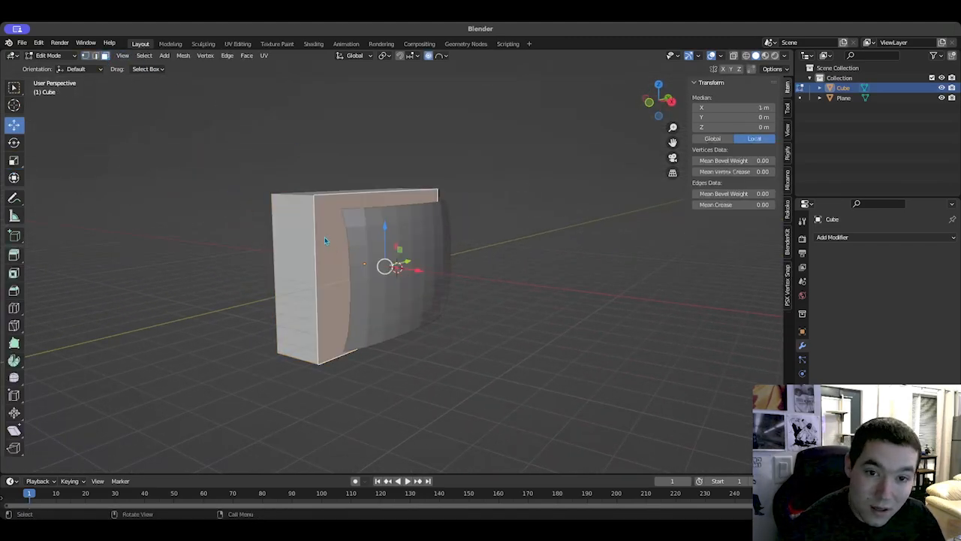
mouse_move(403, 321)
middle_mouse_down()
mouse_move(411, 352)
mouse_move(419, 321)
middle_mouse_up()
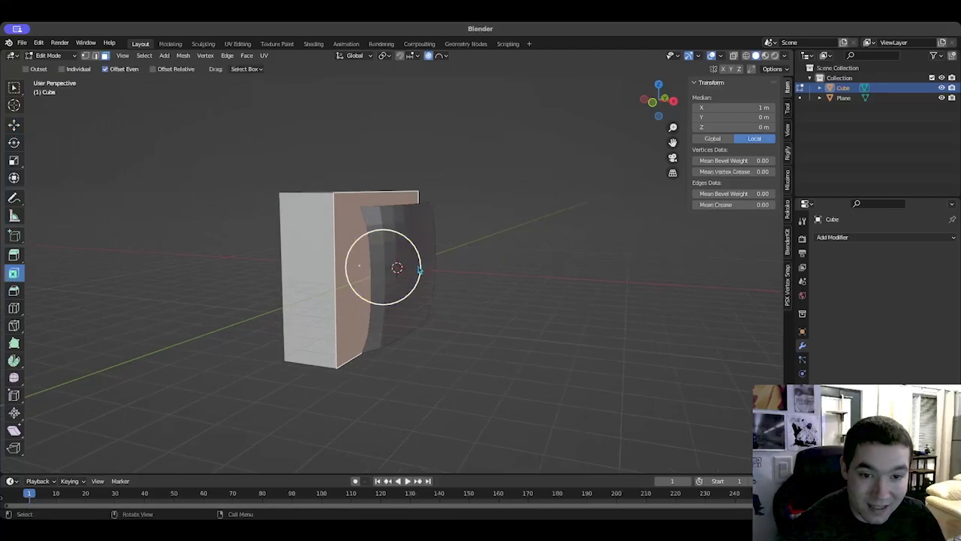
middle_click_drag(477, 289, 467, 291)
key("KP_3")
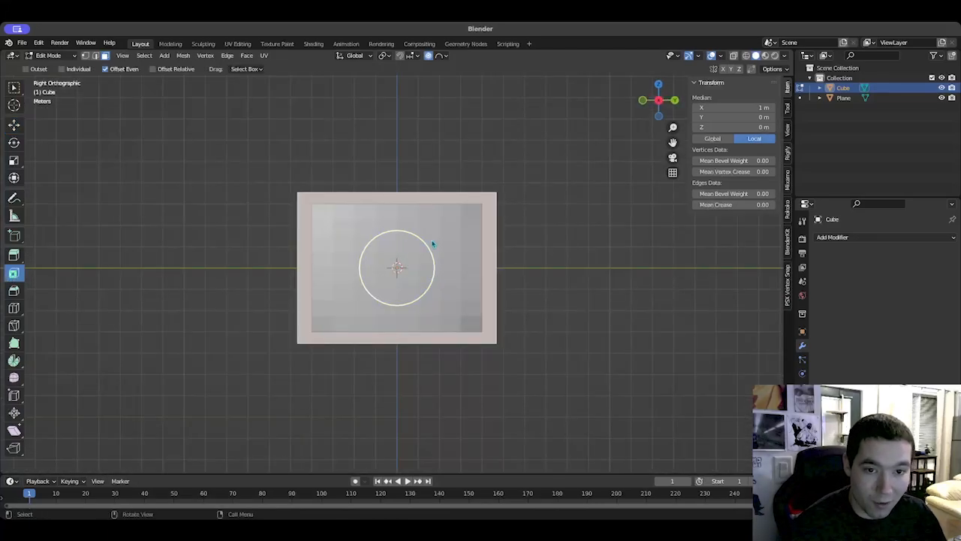
left_click_drag(424, 253, 411, 258)
middle_click_drag(328, 310, 424, 332)
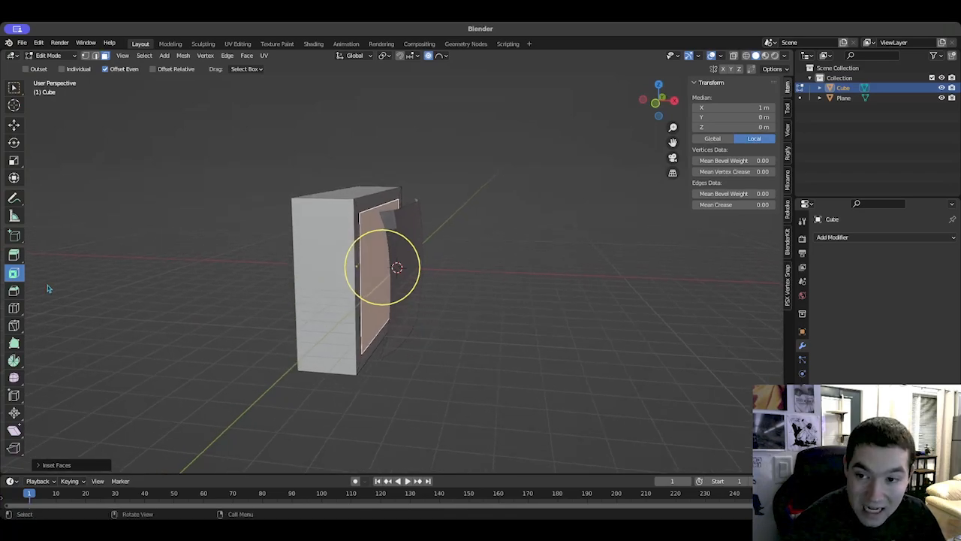
Step: Extrude the inset face inward to about -0.19 m local X, deselect it and return to Object Mode
left_click(15, 125)
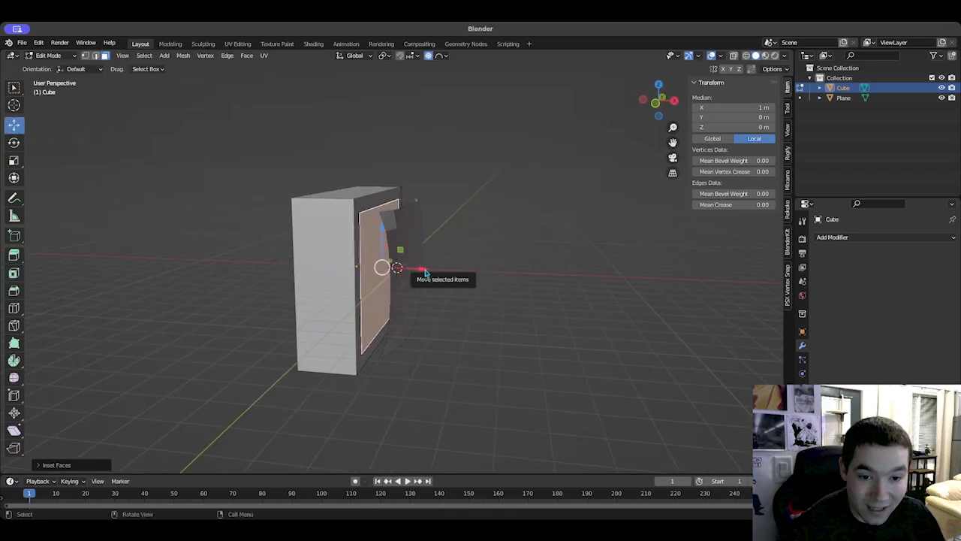
left_click(14, 255)
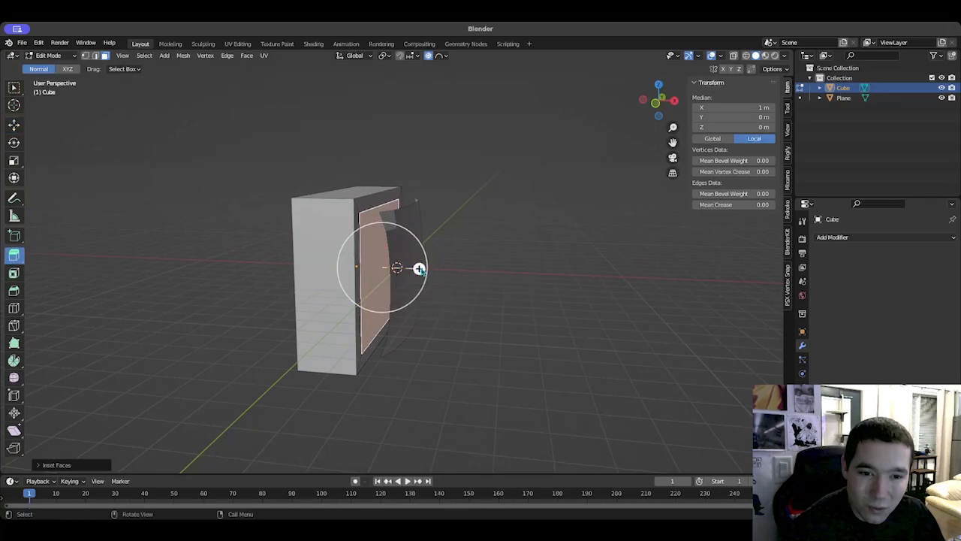
left_click_drag(419, 269, 385, 268)
middle_click_drag(480, 313, 426, 325)
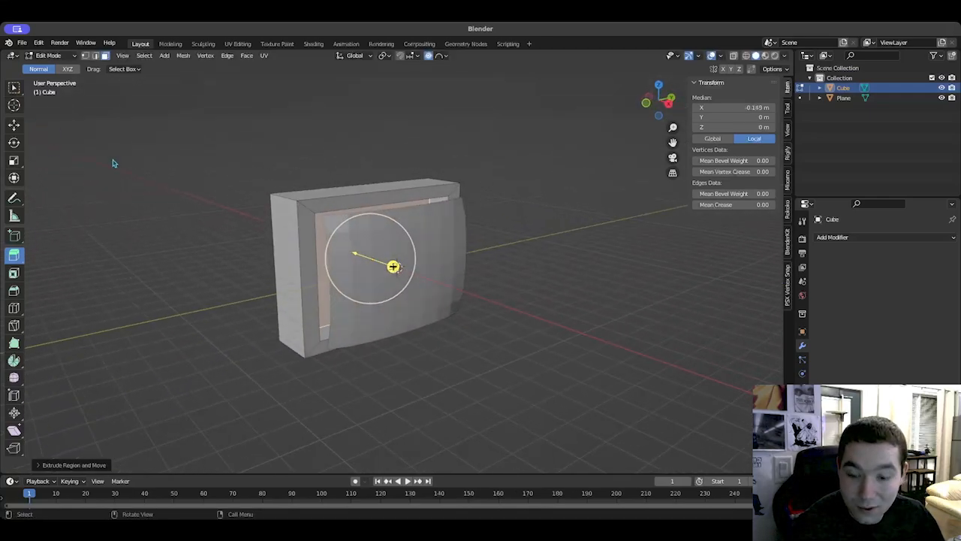
key("alt+a")
key("Tab")
Step: Move the curved plane back along X into the cube's recess, to about -1.46 m
left_click(440, 291)
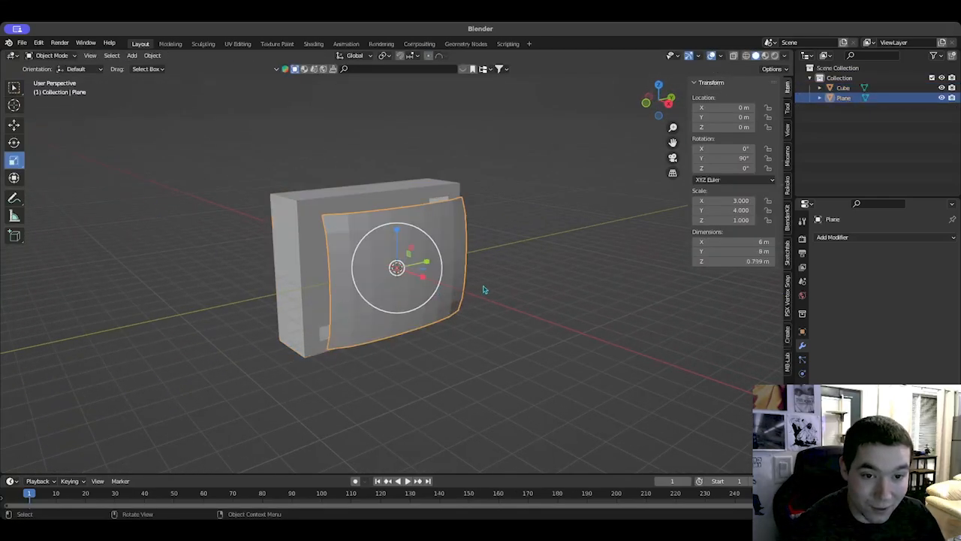
middle_click_drag(484, 290, 232, 190)
left_click(12, 125)
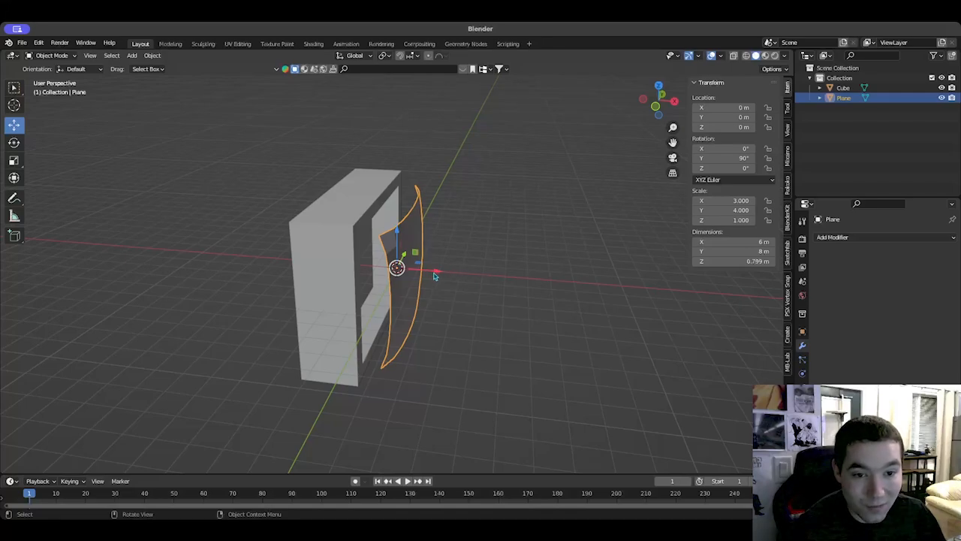
left_click_drag(434, 276, 404, 270)
middle_click_drag(404, 271, 423, 274)
left_click_drag(403, 272, 406, 271)
middle_click_drag(547, 300, 470, 295)
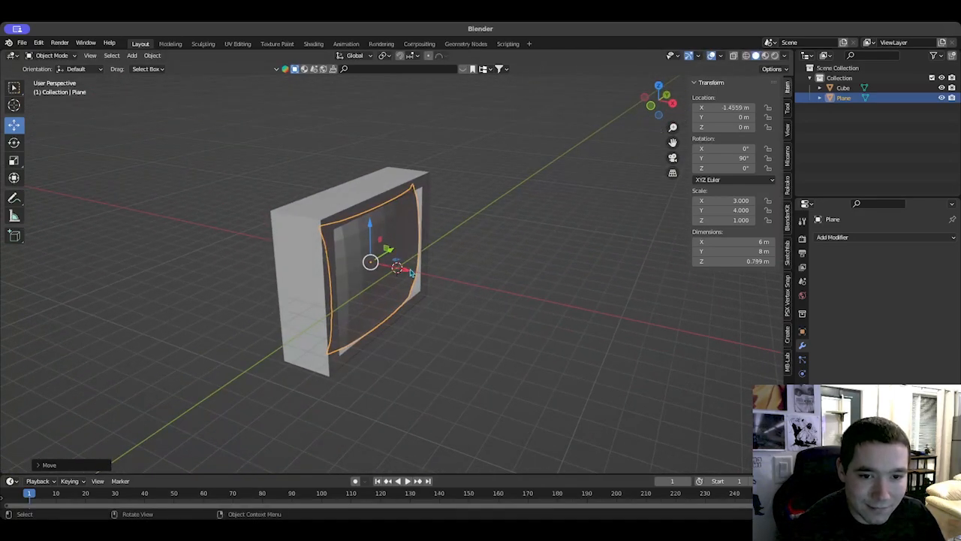
Step: Nudge the curved plane slightly deeper into the frame, to about -1.54 m on X, and fine-tune its fit
left_click_drag(409, 274, 403, 268)
middle_click_drag(403, 269, 401, 311)
left_click(448, 297)
left_click(400, 310)
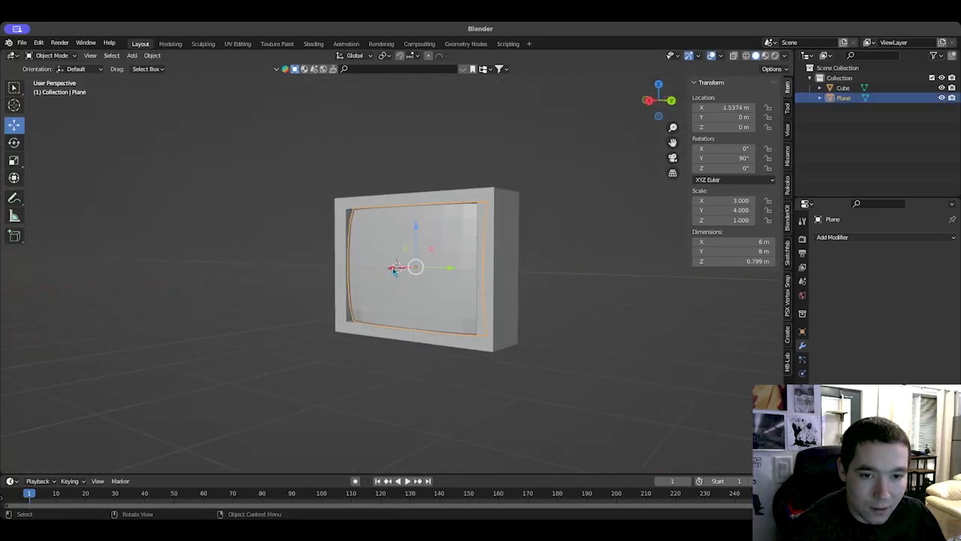
key("g")
left_click_drag(391, 268, 388, 268)
middle_click_drag(380, 301, 402, 390)
left_click(304, 363)
Step: Inset the cube's back face in Edit Mode with a thickness of about 0.19 m
middle_click_drag(303, 364, 436, 317)
left_click(318, 244)
key("Tab")
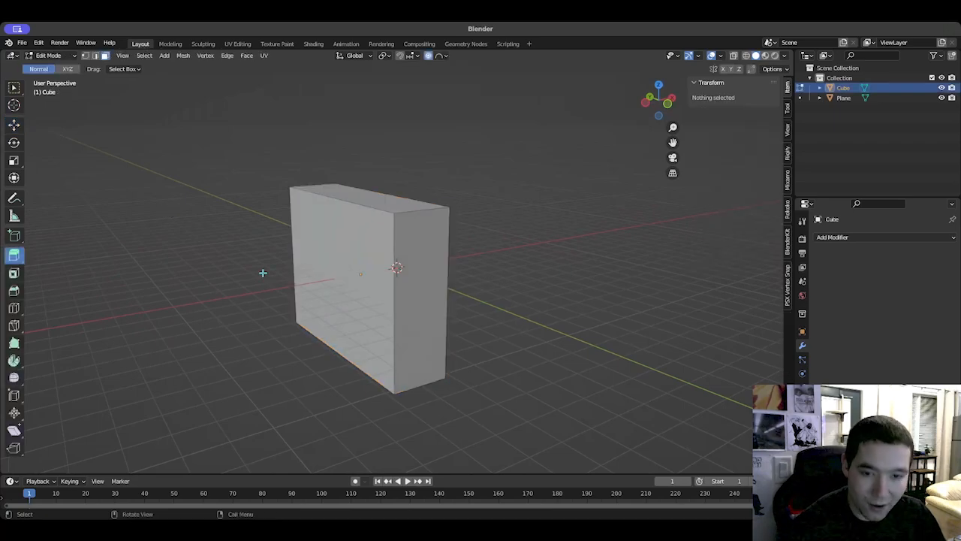
left_click(306, 256)
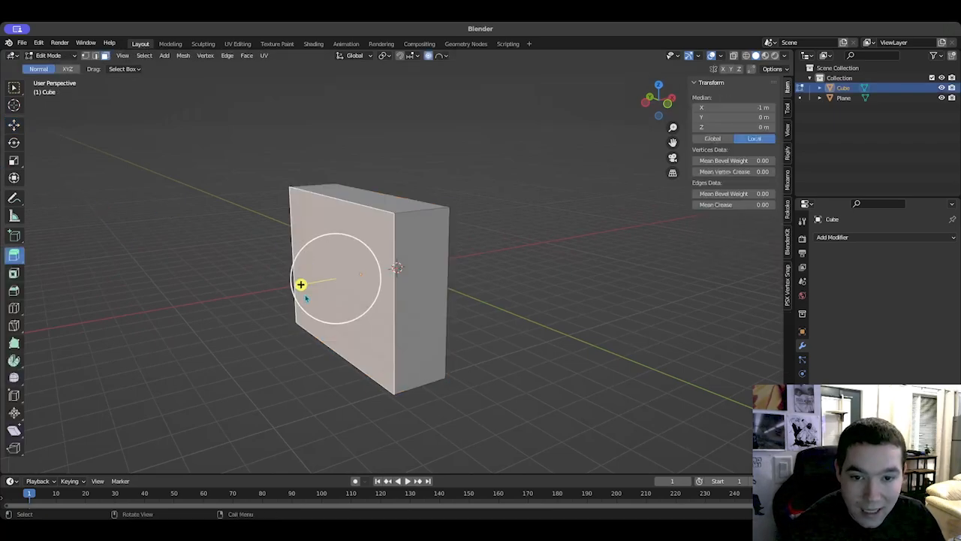
left_click(14, 273)
middle_click_drag(311, 326, 380, 268)
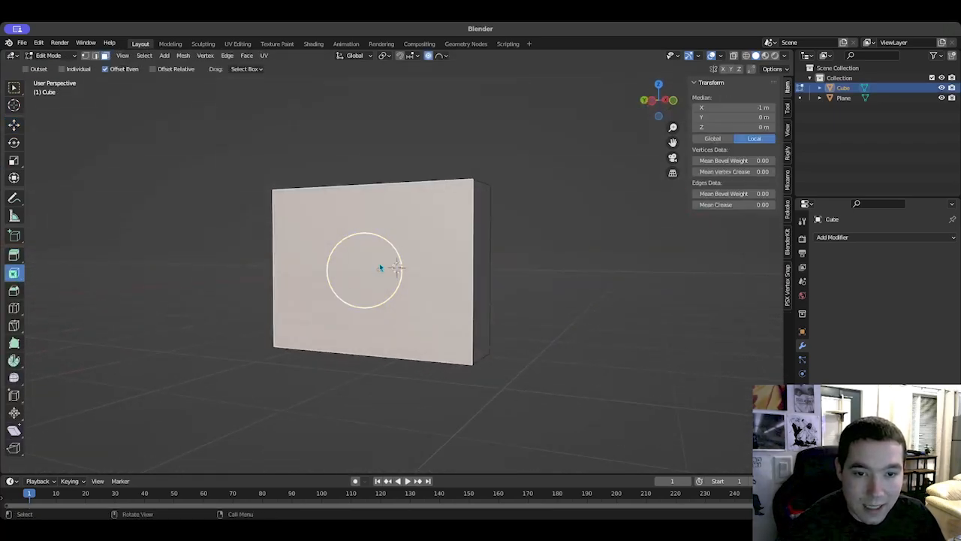
left_click_drag(392, 242, 360, 256)
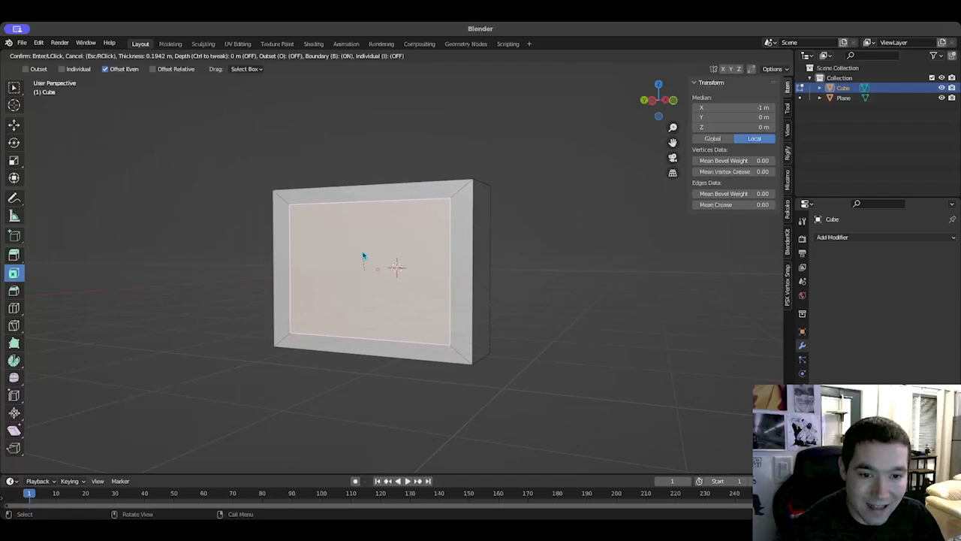
left_click_drag(363, 256, 365, 258)
Step: Extrude the inset back face outward to about -3.06 m local X
middle_click_drag(546, 328, 160, 317)
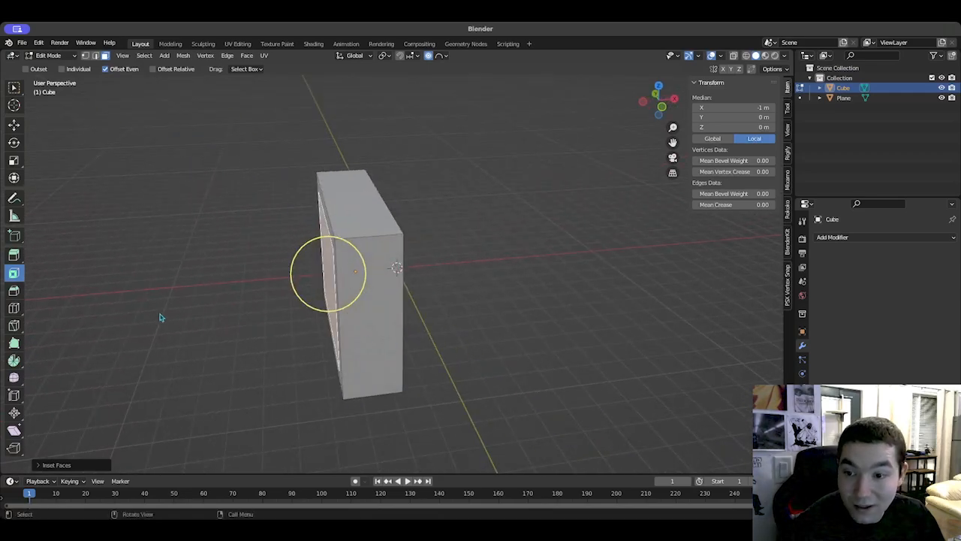
left_click(15, 256)
left_click_drag(290, 277, 232, 279)
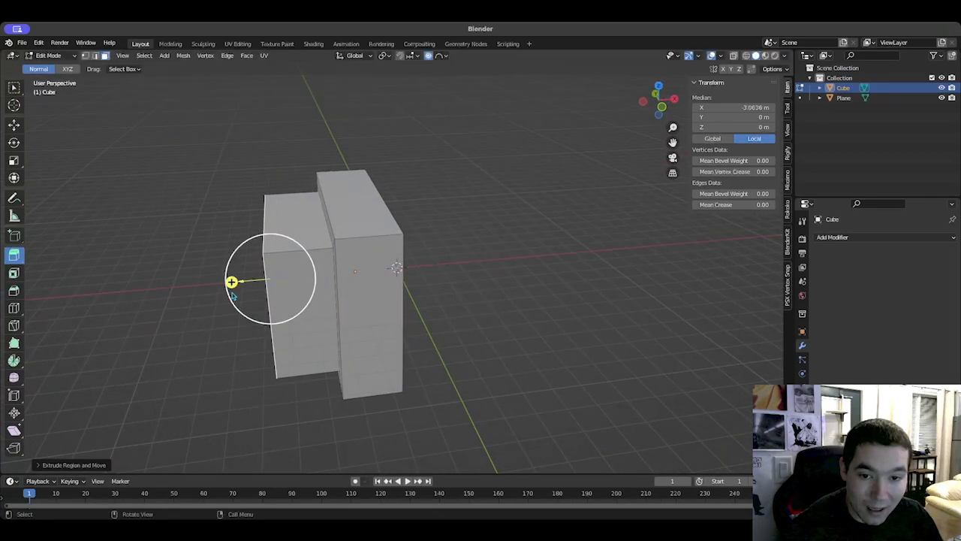
Step: Turn on X-ray and select the vertices of the rear housing's outer end face from the front view
left_click(264, 371)
middle_click_drag(256, 383, 286, 380)
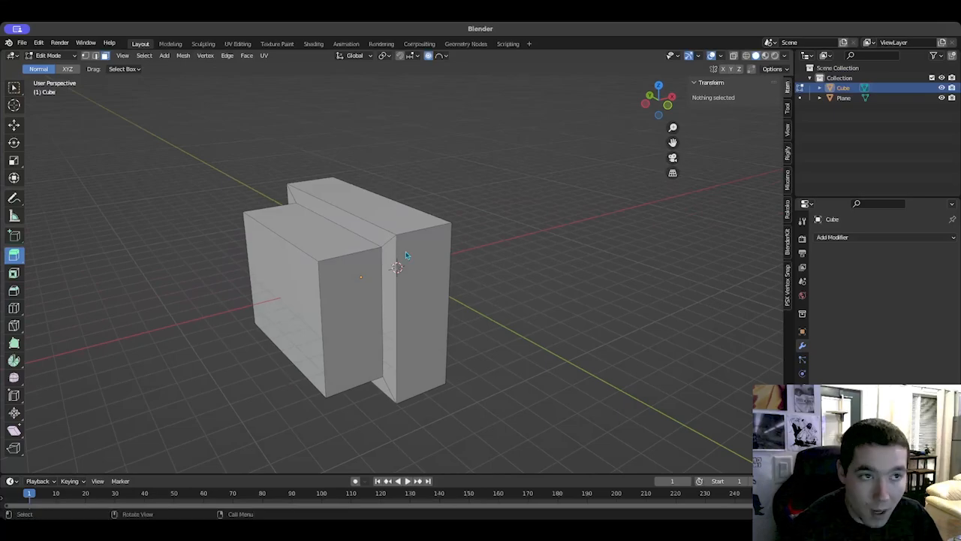
key("alt+z")
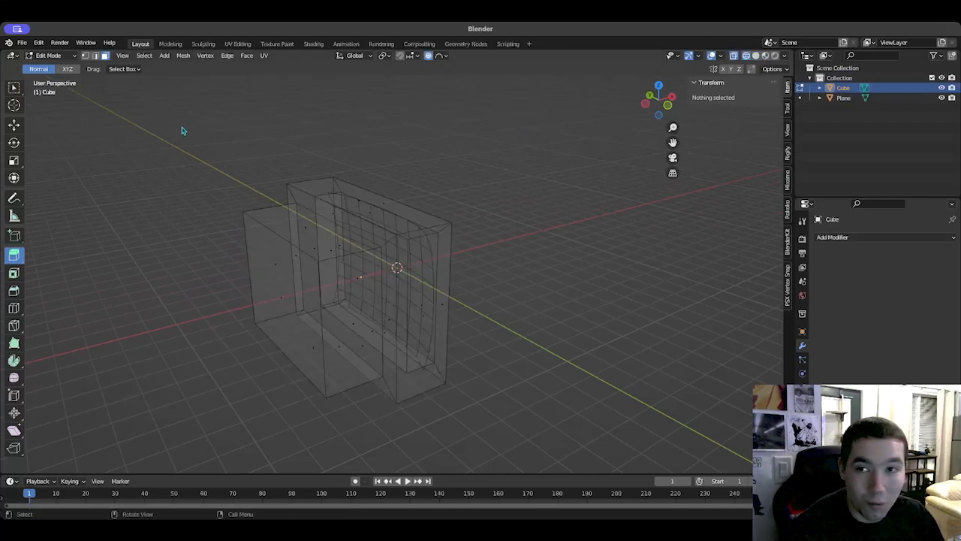
middle_click_drag(255, 254, 214, 249)
key("KP_1")
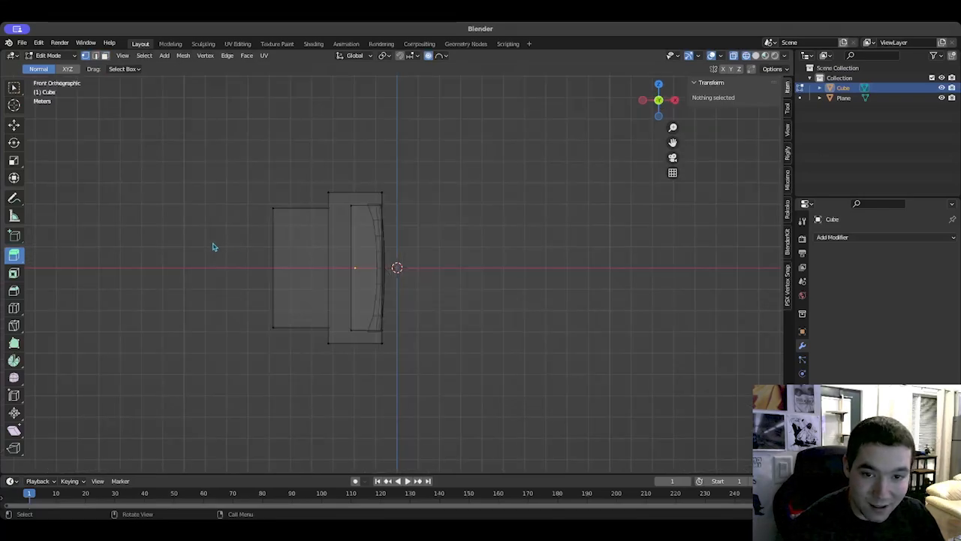
left_click_drag(245, 191, 308, 377)
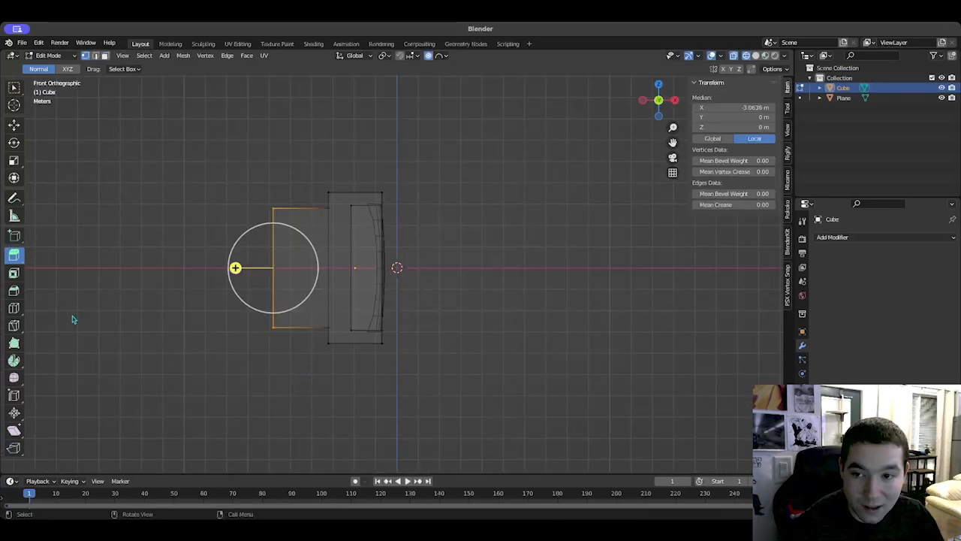
Step: Scale the housing's rear end face down to about 0.69 with proportional editing off, tapering the back
middle_click_drag(73, 319, 185, 333)
key("s")
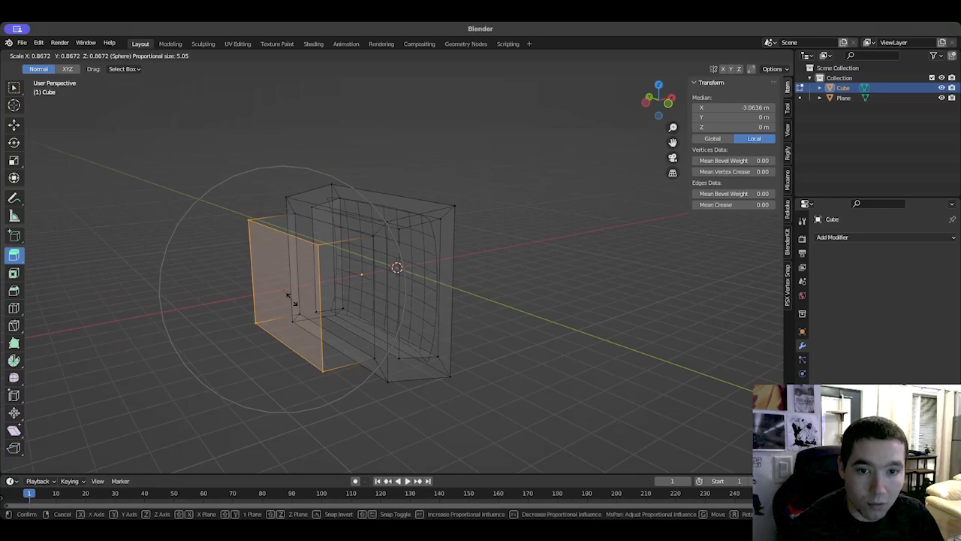
right_click(290, 298)
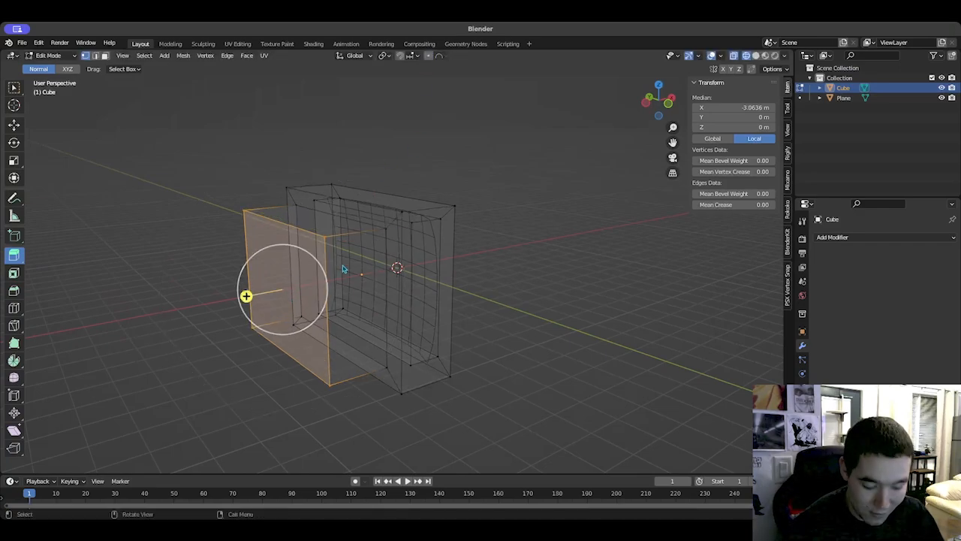
key("s")
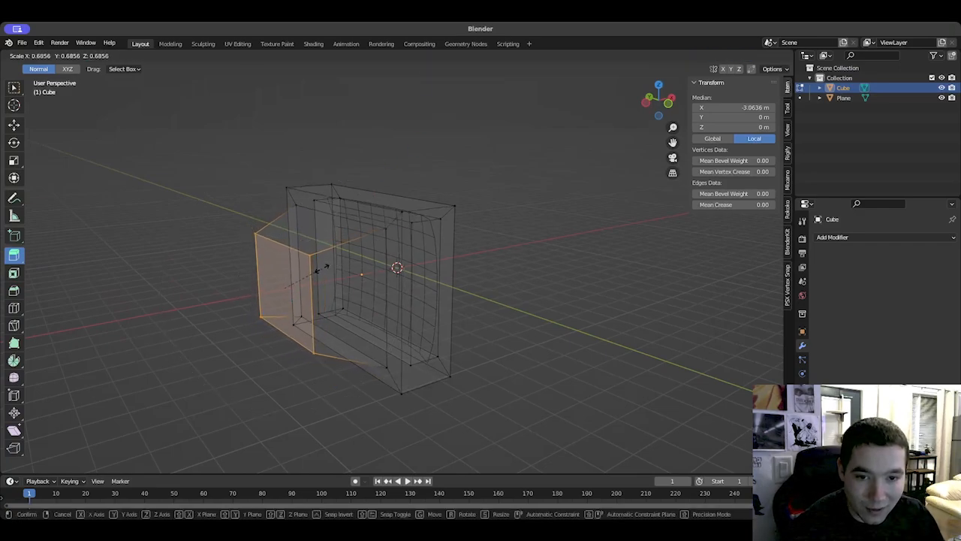
left_click(323, 269)
middle_click_drag(425, 350, 501, 350)
left_click(469, 294)
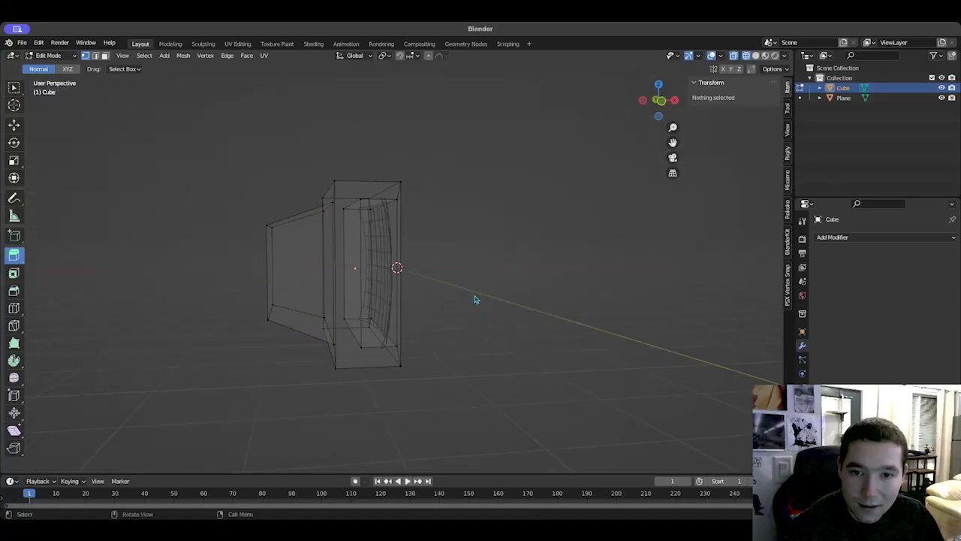
Step: Lower the bottom vertices of the housing's rear end to about -0.67 m local Z, switch back to opaque solid shading and deselect everything
mouse_move(475, 298)
middle_mouse_down()
mouse_move(491, 300)
mouse_move(474, 293)
middle_mouse_up()
mouse_move(255, 308)
middle_mouse_down()
mouse_move(242, 315)
mouse_move(248, 308)
middle_mouse_up()
middle_click_drag(335, 292, 325, 269)
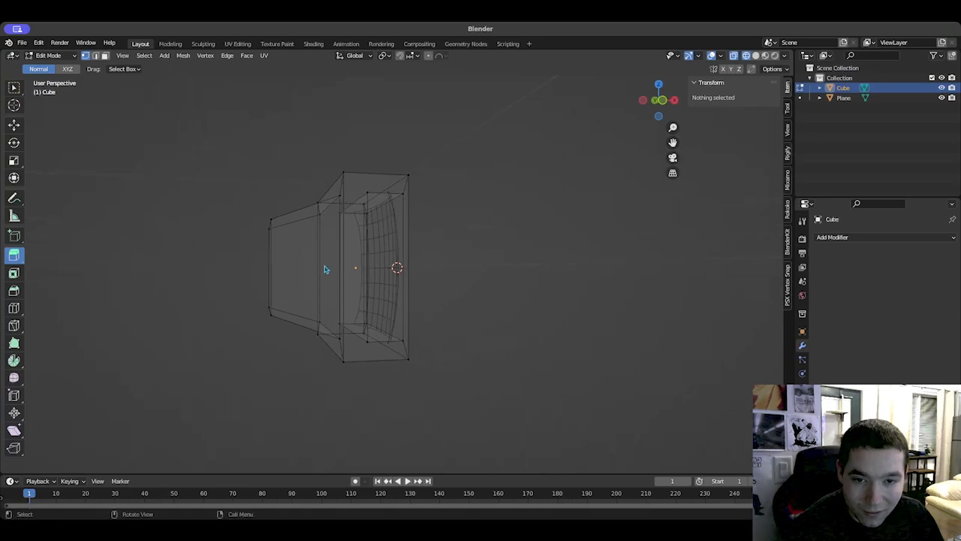
middle_click_drag(255, 253, 265, 312)
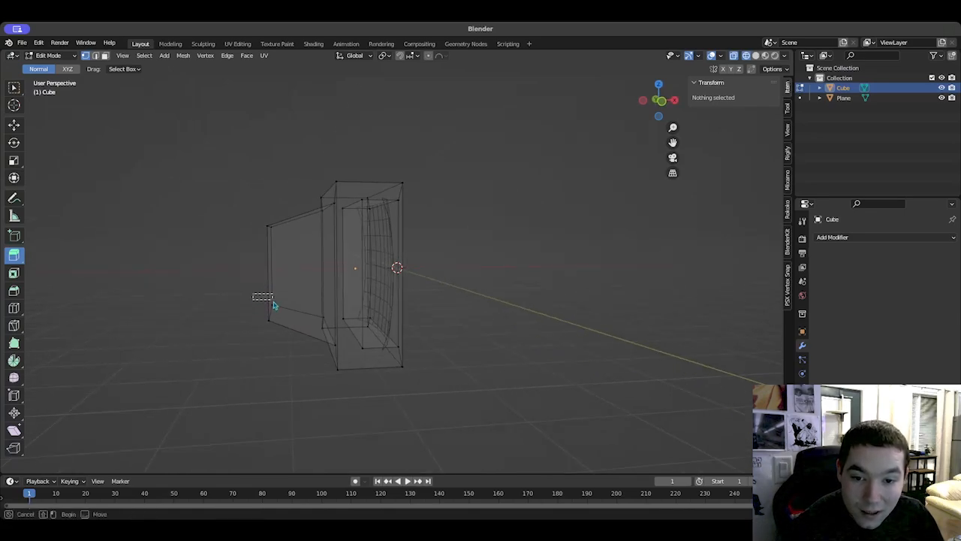
left_click_drag(274, 305, 286, 353)
middle_click_drag(286, 353, 242, 328)
left_click(13, 122)
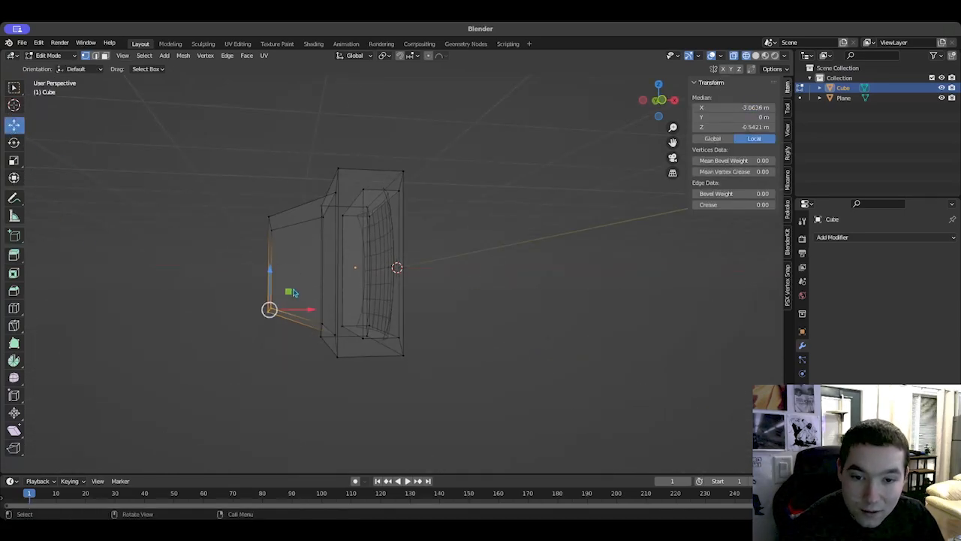
left_click_drag(271, 275, 269, 284)
middle_click_drag(269, 284, 757, 133)
left_click(756, 56)
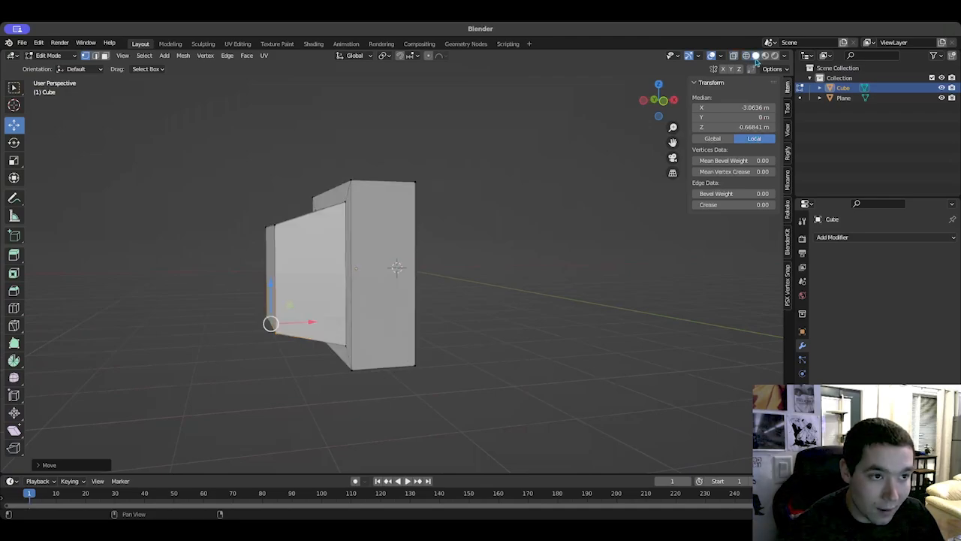
mouse_move(530, 278)
middle_mouse_down()
mouse_move(536, 262)
mouse_move(603, 290)
mouse_move(626, 260)
mouse_move(522, 278)
mouse_move(474, 268)
mouse_move(500, 259)
mouse_move(527, 298)
mouse_move(492, 321)
middle_mouse_up()
key("alt+a")
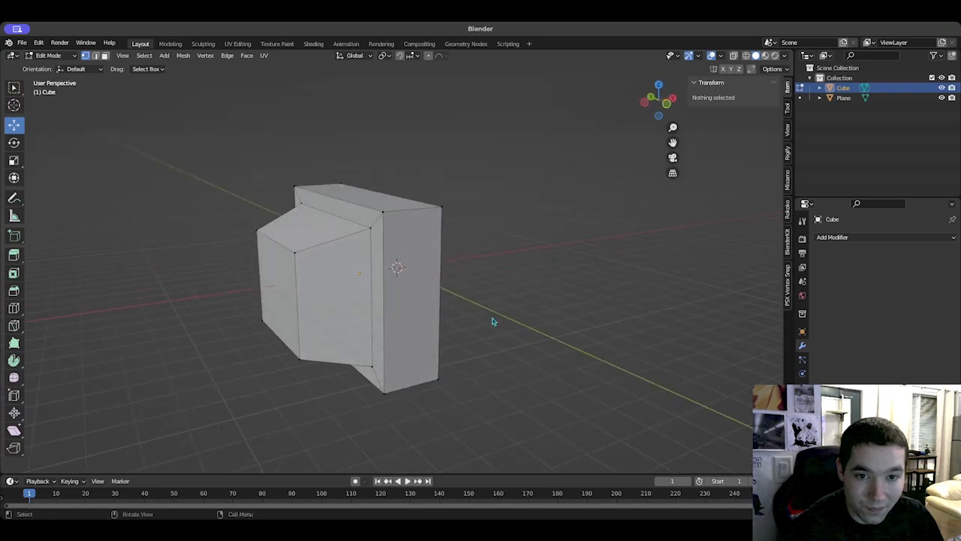
Step: Add one vertical loop cut through the middle of the television's top and bottom frame edges
middle_click_drag(32, 187, 194, 259)
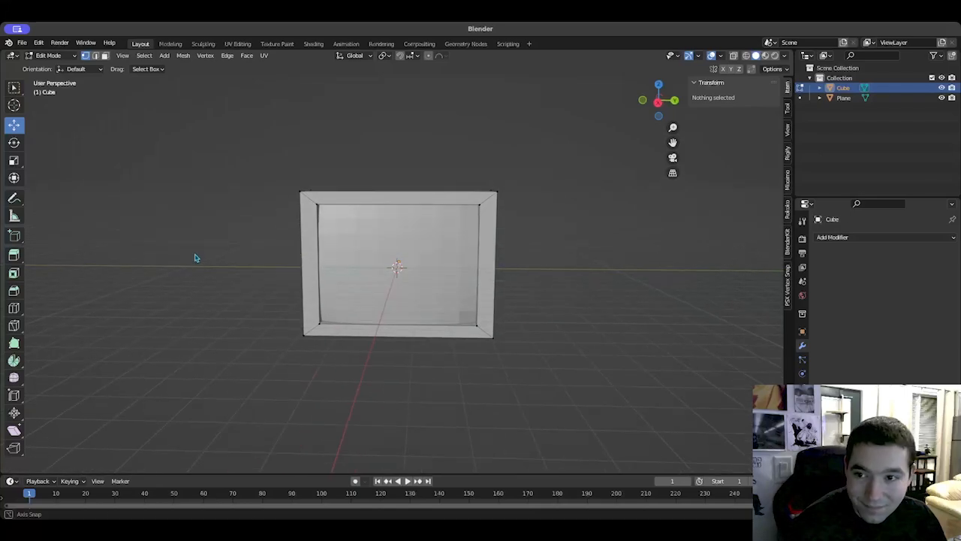
left_click(14, 309)
left_click(386, 206)
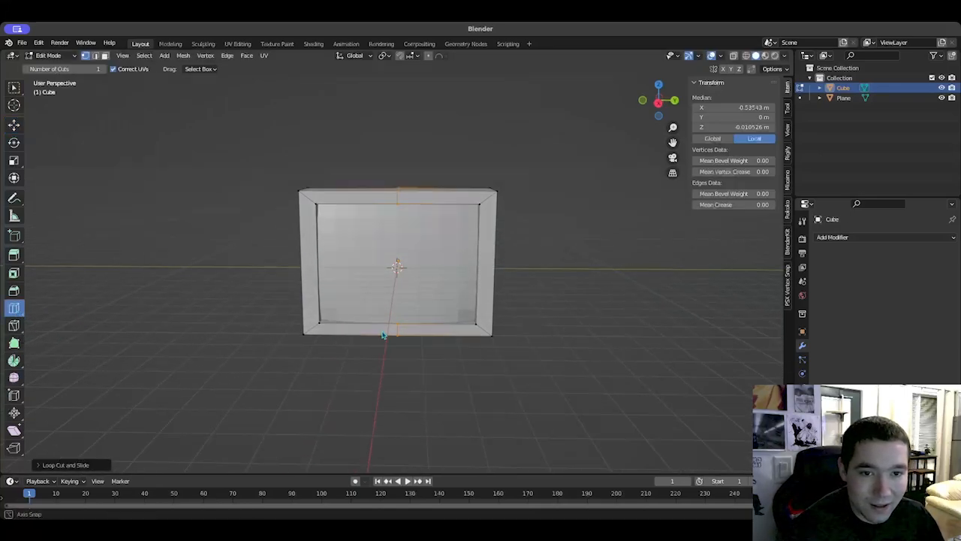
middle_click_drag(386, 337, 448, 317)
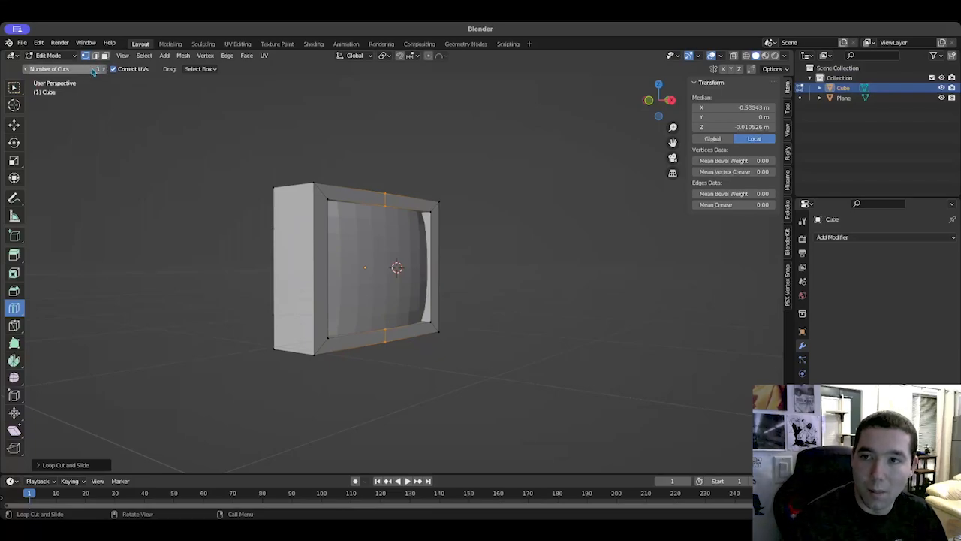
Step: Move the frame's two bottom front corner vertices back along X to about 0.81 m local X
left_click(14, 89)
middle_click_drag(353, 353, 296, 346)
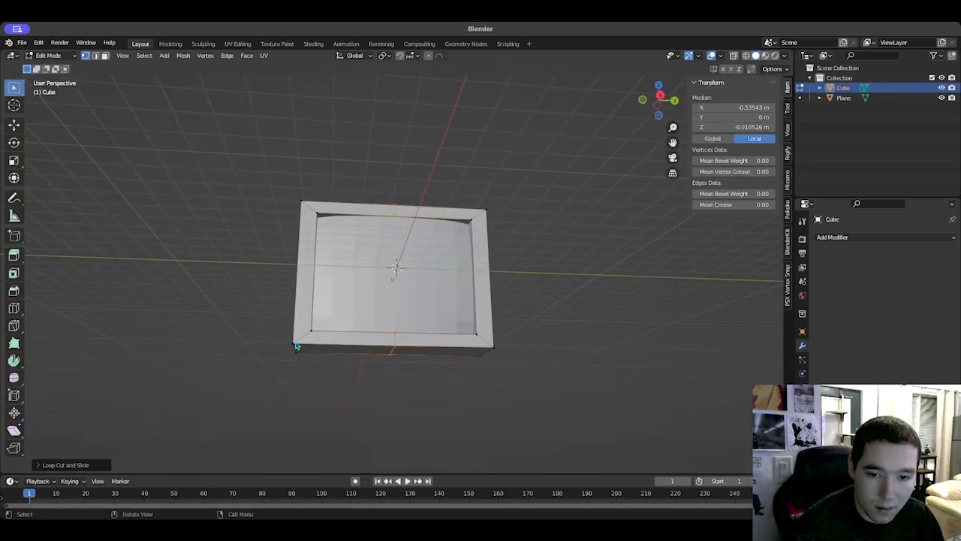
left_click(297, 346)
middle_click_drag(359, 399, 380, 395)
left_click(498, 345, "shift")
middle_click_drag(499, 345, 557, 406)
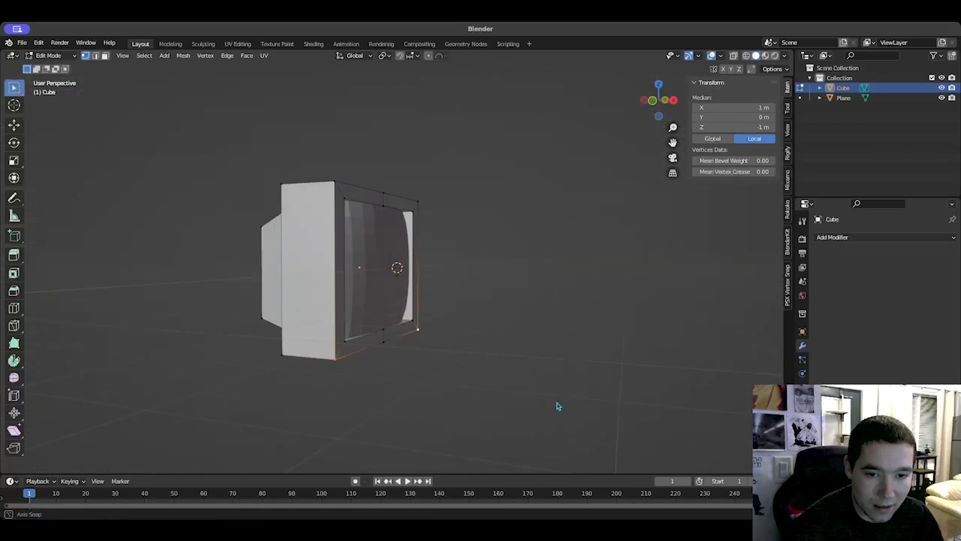
left_click(14, 124)
left_click_drag(424, 352, 417, 349)
middle_click_drag(417, 349, 304, 371)
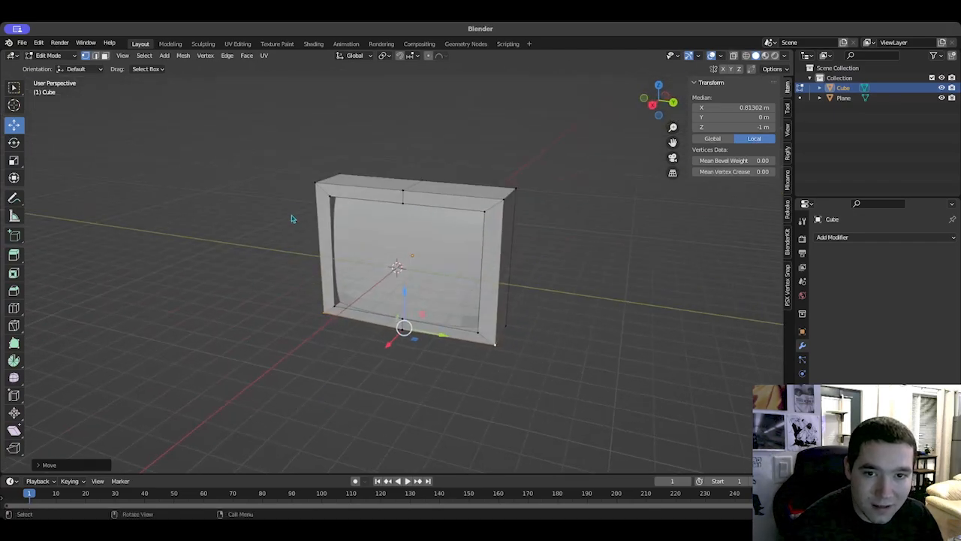
Step: Move the frame's two top front corner vertices back along X to about 0.83 m local X and deselect them
left_click(319, 185)
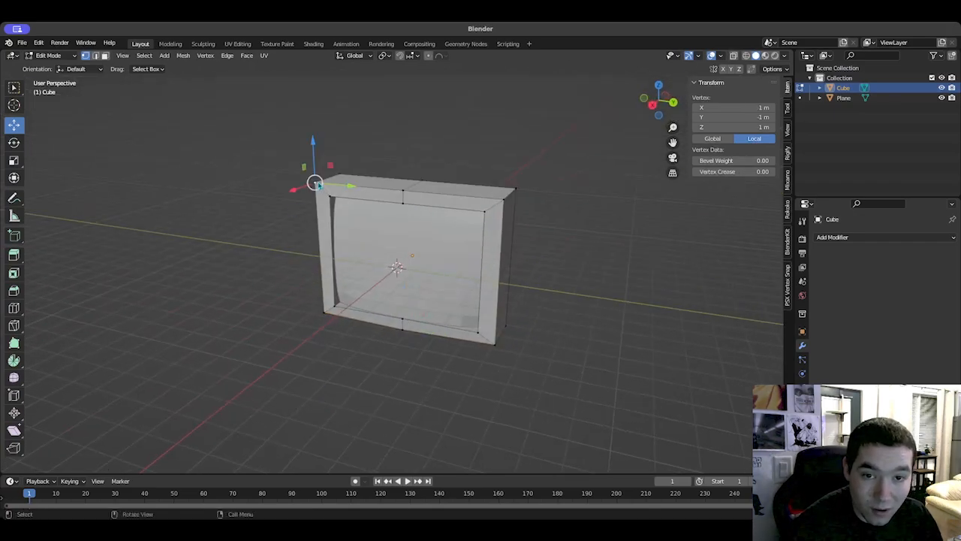
left_click(507, 201, "shift")
middle_click_drag(292, 293, 423, 219)
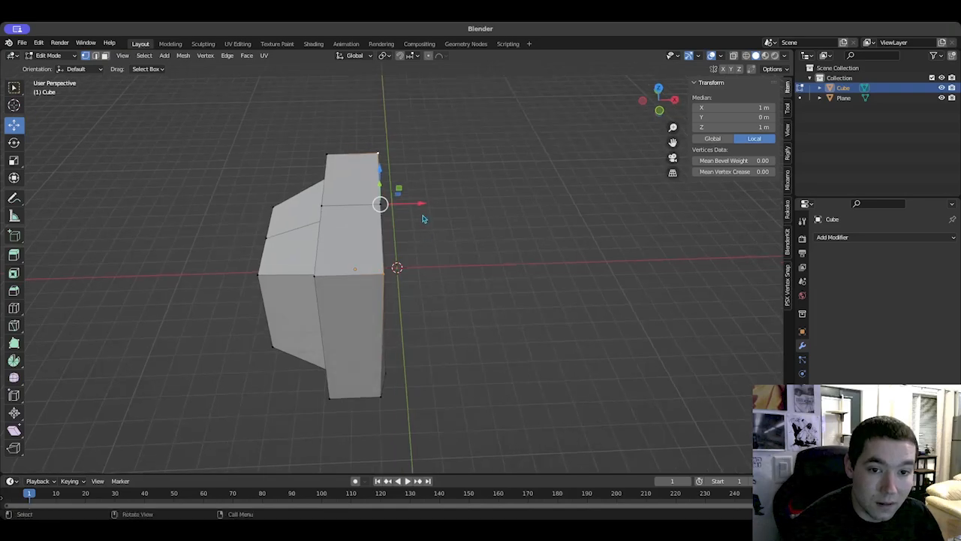
left_click_drag(421, 210, 414, 208)
middle_click_drag(512, 296, 399, 269)
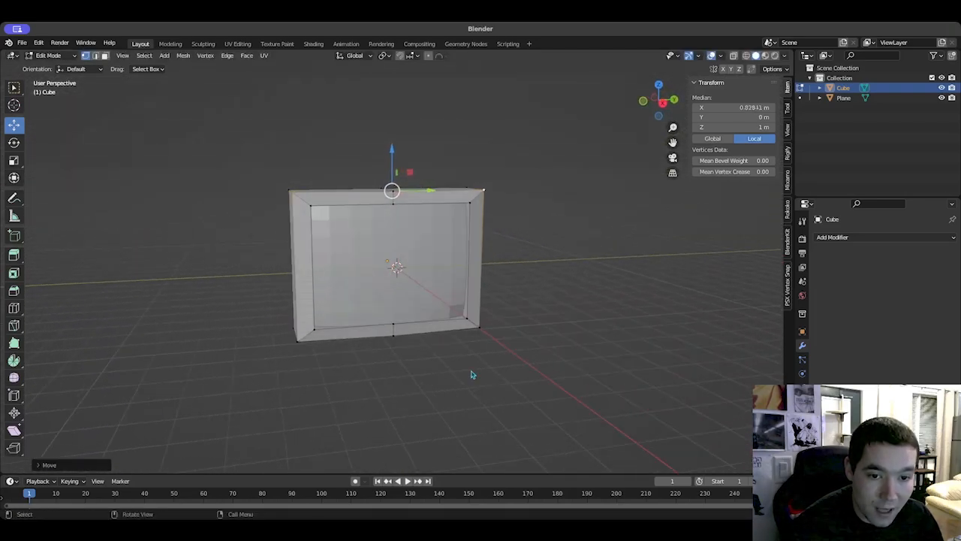
left_click(471, 375)
middle_click_drag(443, 377, 464, 345)
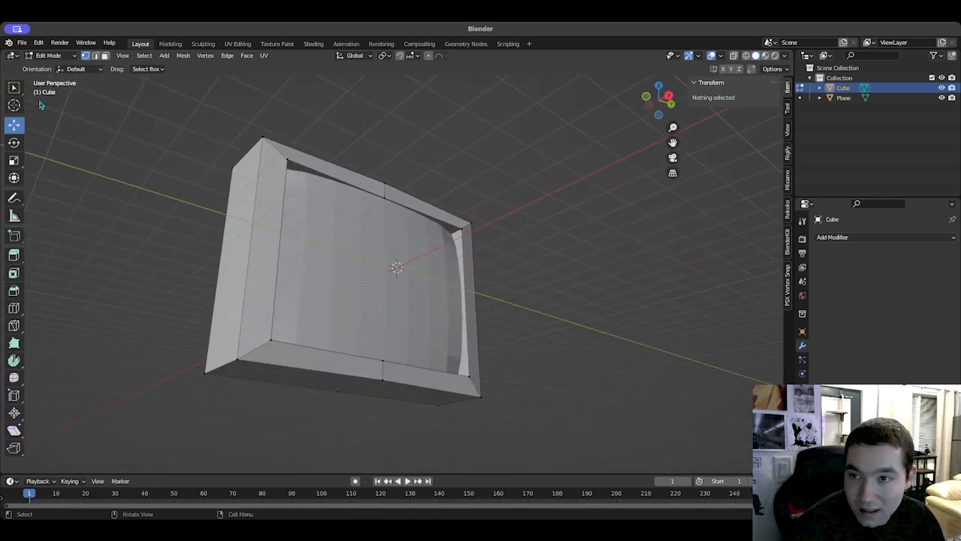
Step: Extrude the frame's two underside faces downward to about -1.15 m local Z
left_click(14, 89)
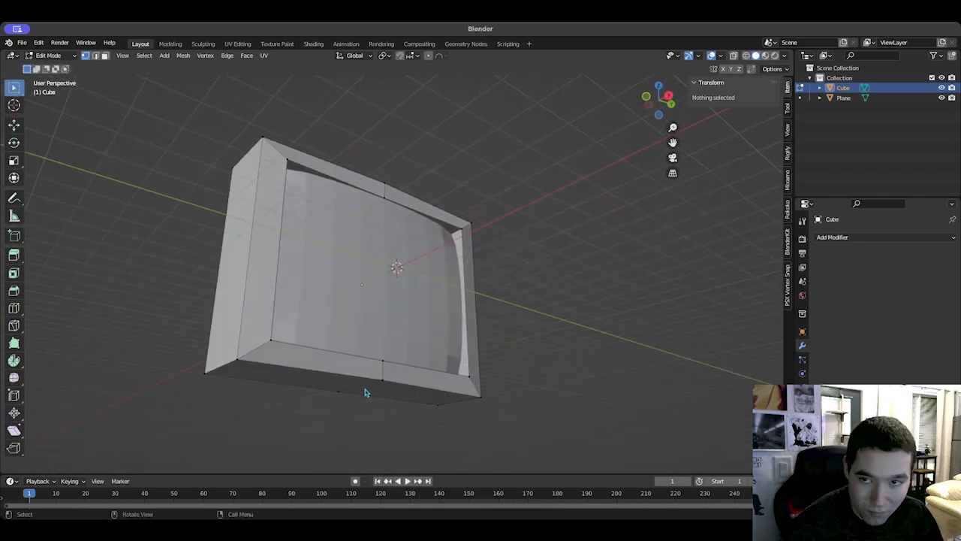
middle_click_drag(366, 391, 338, 329)
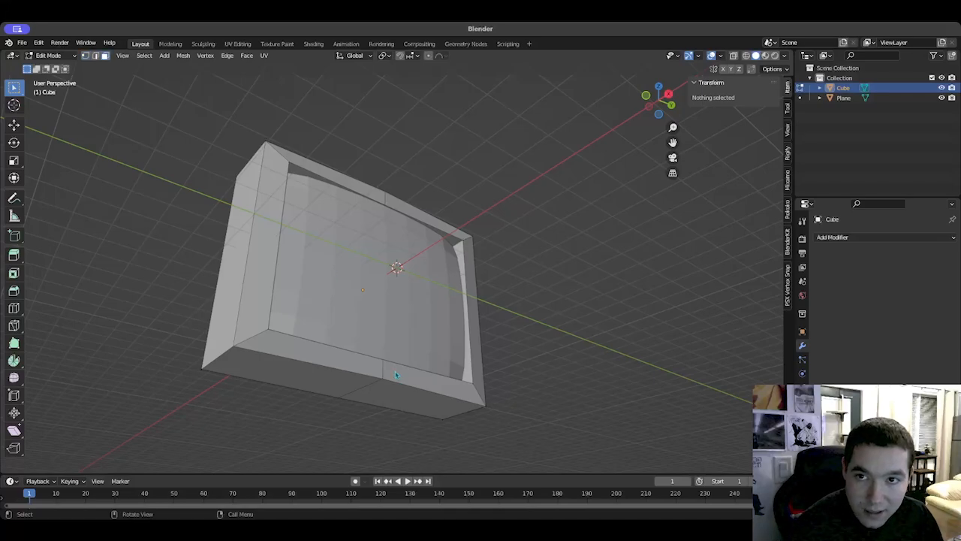
left_click(284, 380)
left_click(386, 398)
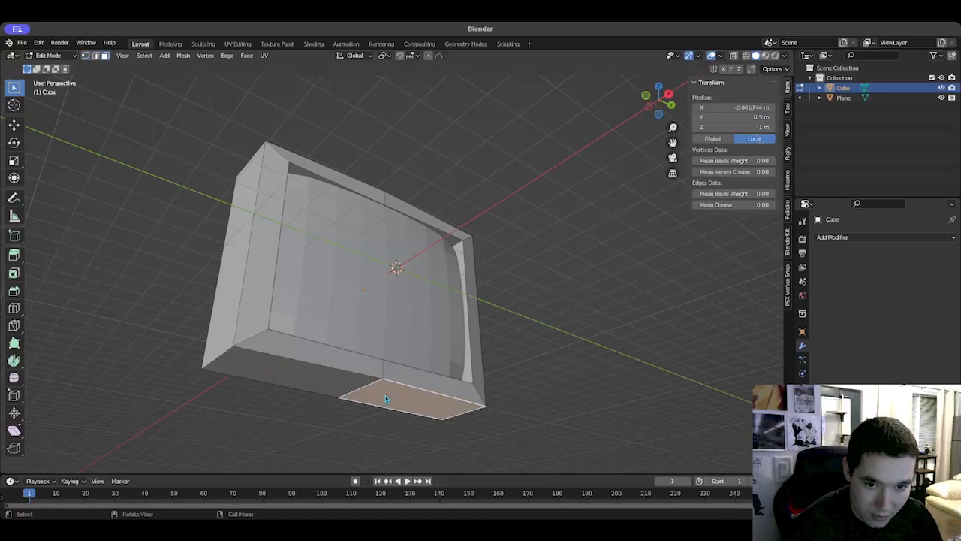
left_click(294, 386, "shift")
middle_click_drag(336, 449, 326, 470)
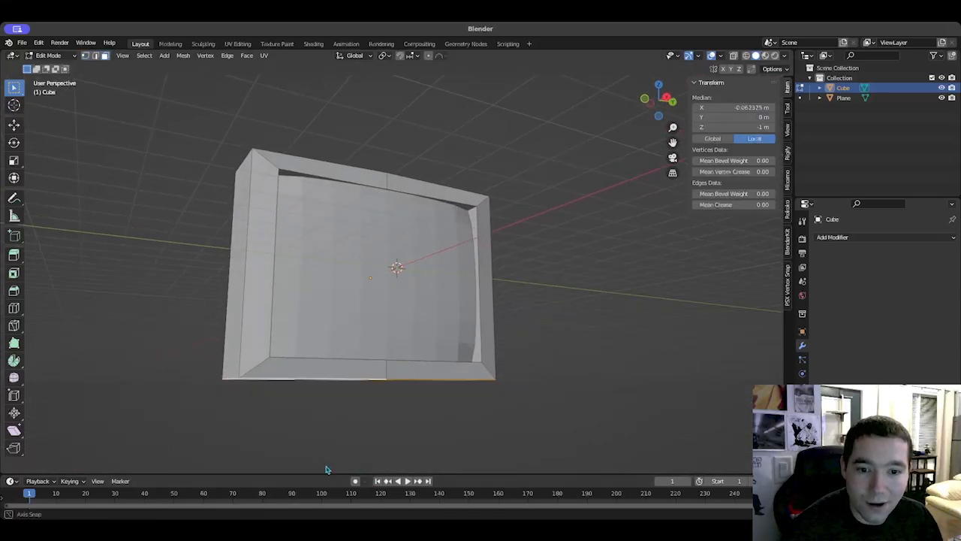
left_click(17, 125)
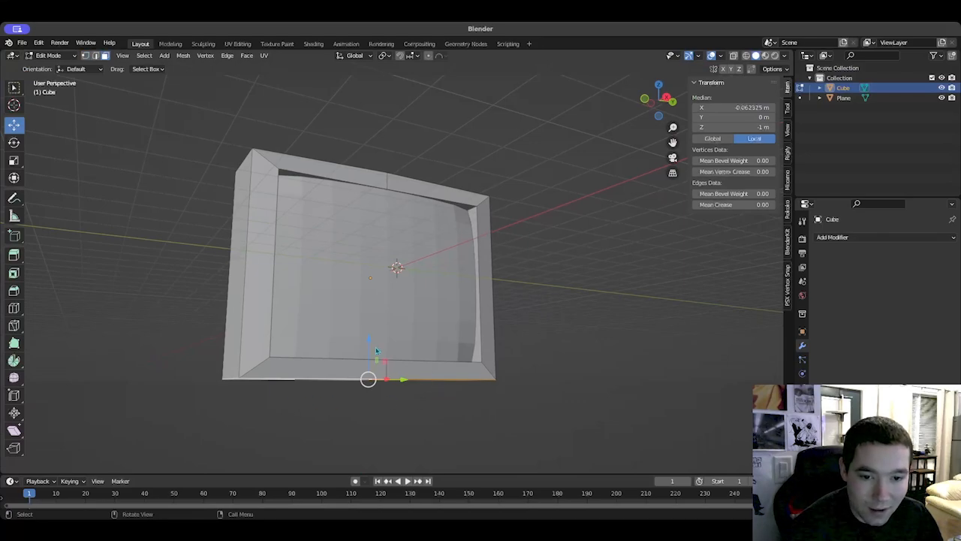
left_click(14, 255)
left_click_drag(367, 418, 363, 434)
middle_click_drag(502, 414, 315, 376)
left_click(358, 418)
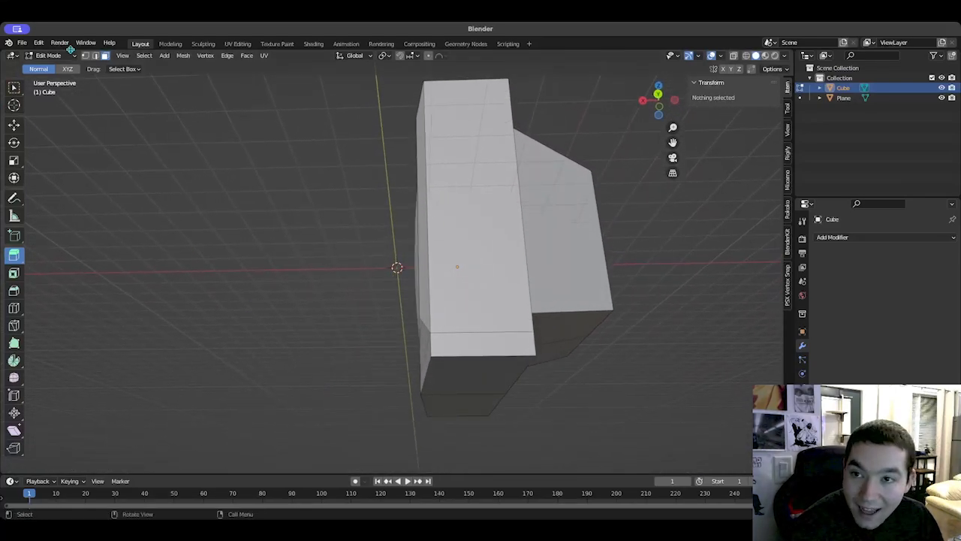
Step: Nudge the two front bottom corner vertices of the extruded lower strip slightly to reshape the frame's lower front edge
left_click(430, 359)
middle_click_drag(430, 360, 437, 380)
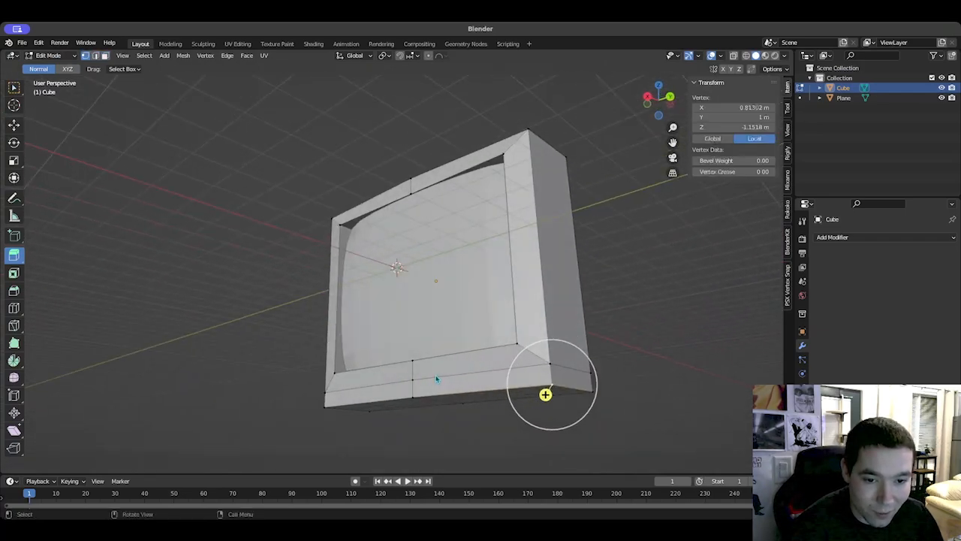
left_click(325, 407, "shift")
left_click(14, 125)
middle_click_drag(244, 246, 193, 246)
middle_click_drag(356, 388, 377, 389)
left_click_drag(378, 380, 374, 375)
middle_click_drag(374, 374, 553, 380)
left_click(539, 415)
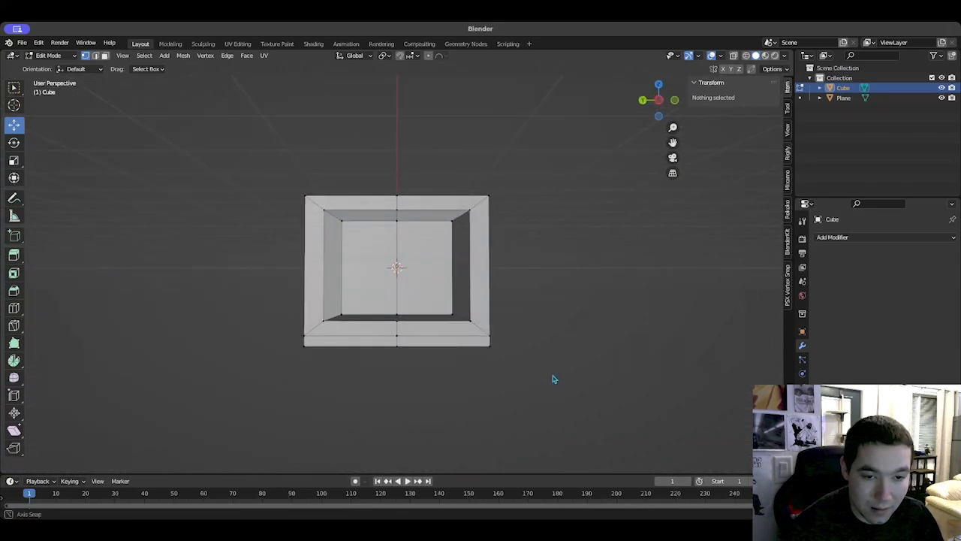
Step: Lower the bottom edge vertices where the rear housing meets the frame to about -0.90 m local Z
left_click(470, 322)
left_click(329, 323, "shift")
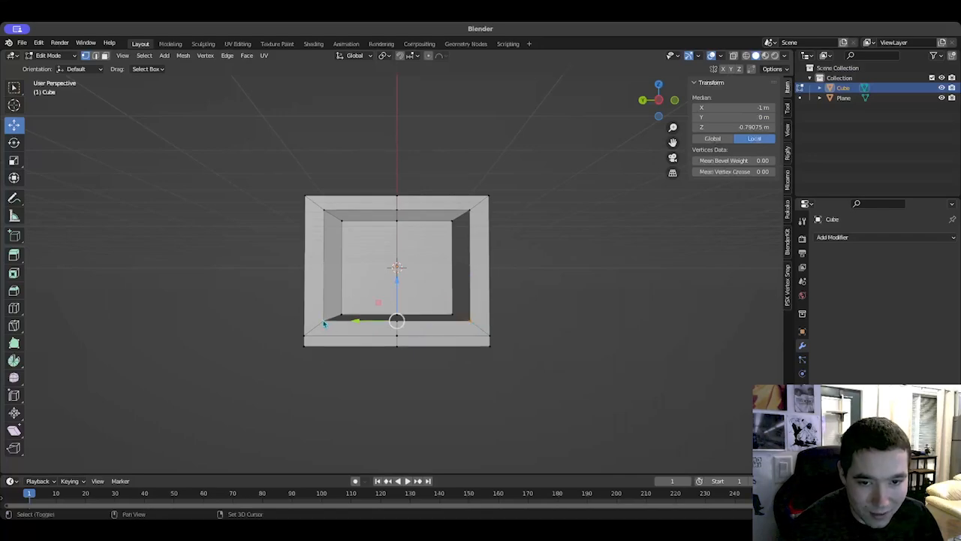
left_click_drag(398, 282, 396, 285)
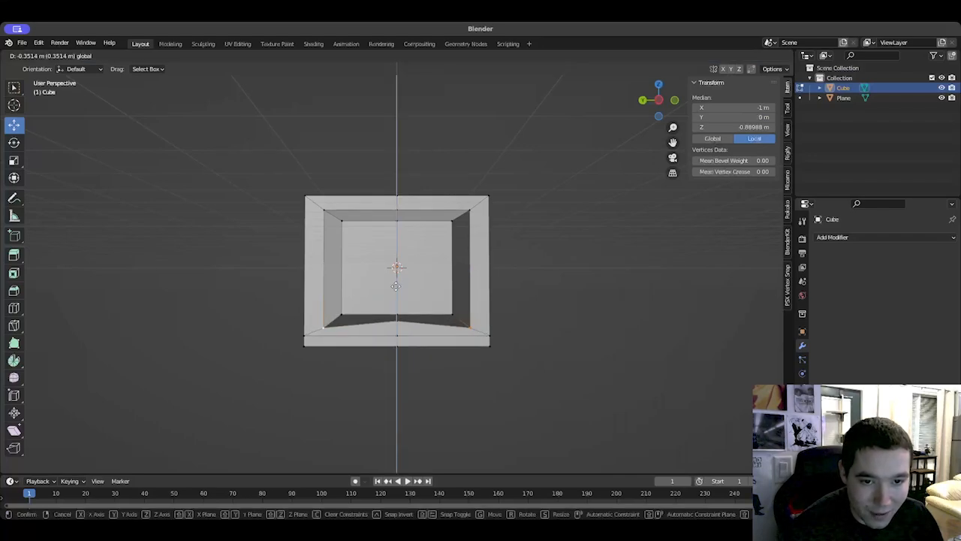
right_click(396, 285)
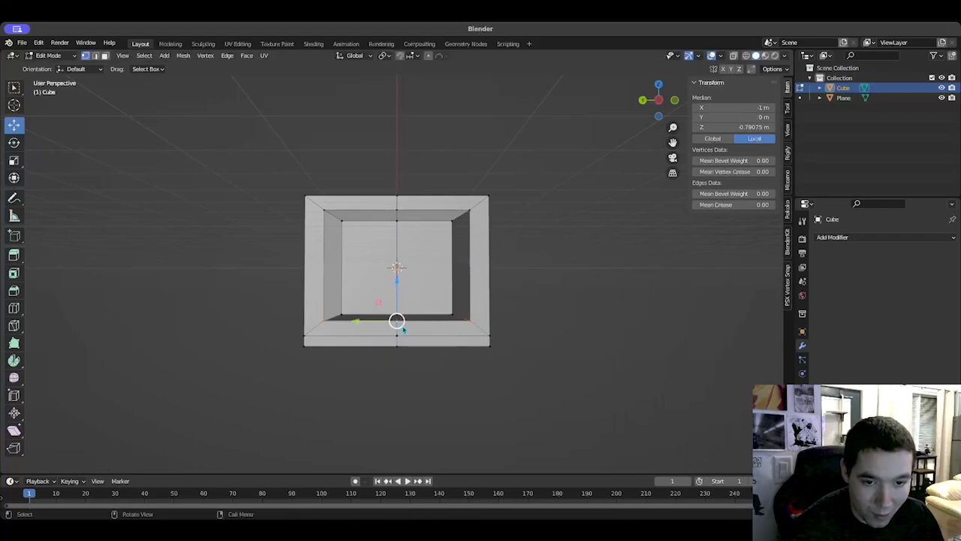
left_click_drag(397, 281, 398, 290)
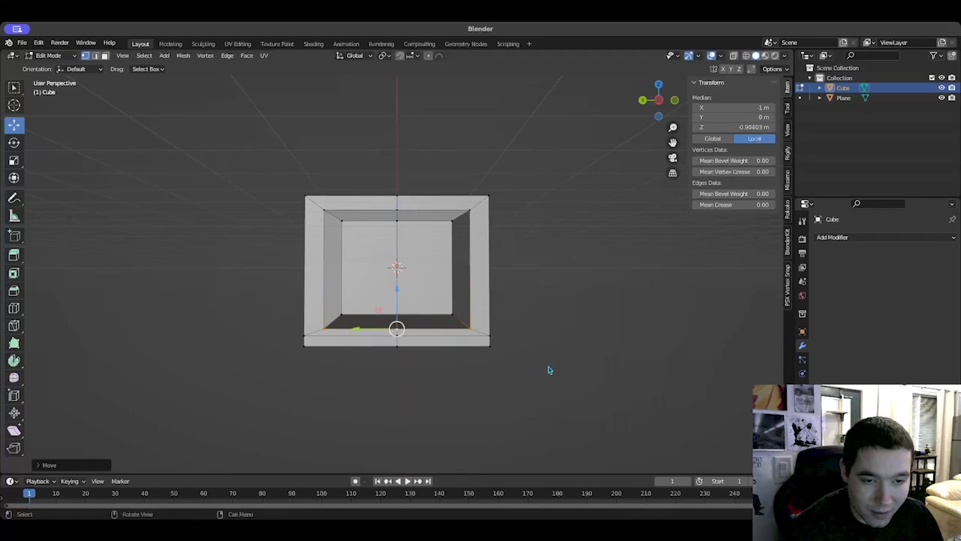
Step: Lower the bottom vertices where the rear housing meets the frame to about -0.97 m local Z
middle_click_drag(549, 369, 398, 381)
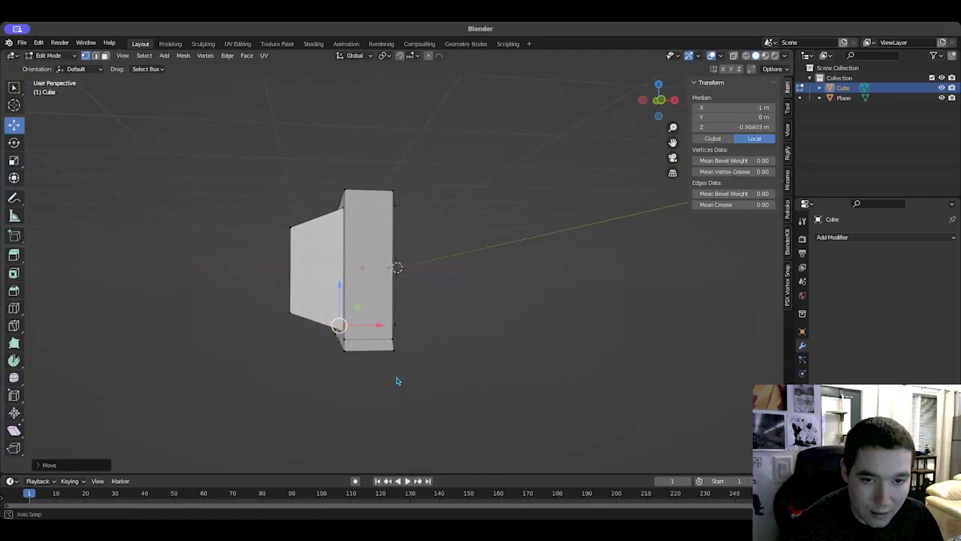
left_click_drag(339, 289, 337, 292)
middle_click_drag(294, 318, 298, 321)
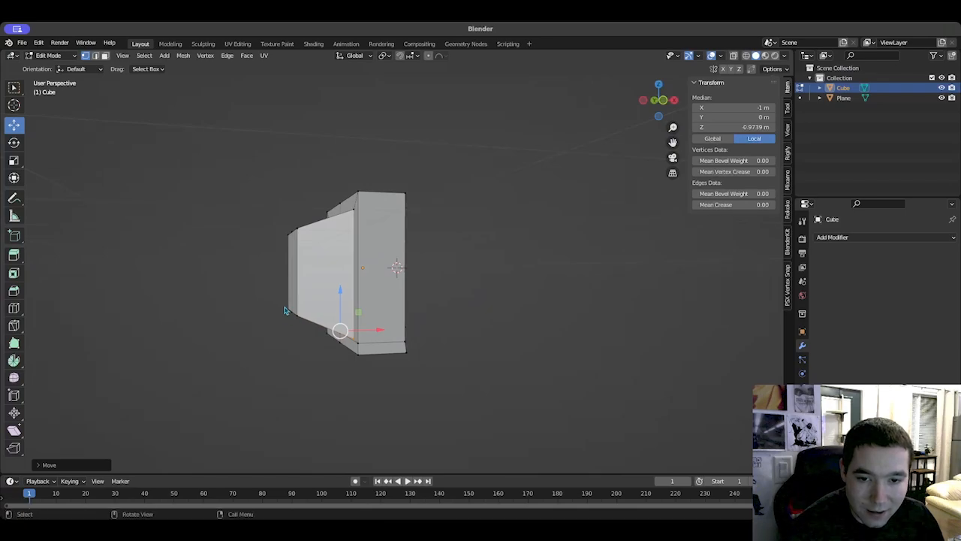
Step: Lower the rear housing's two bottom back corner vertices to about -0.78 m local Z
left_click(285, 310)
left_click_drag(294, 277, 292, 281)
middle_click_drag(337, 363, 325, 359)
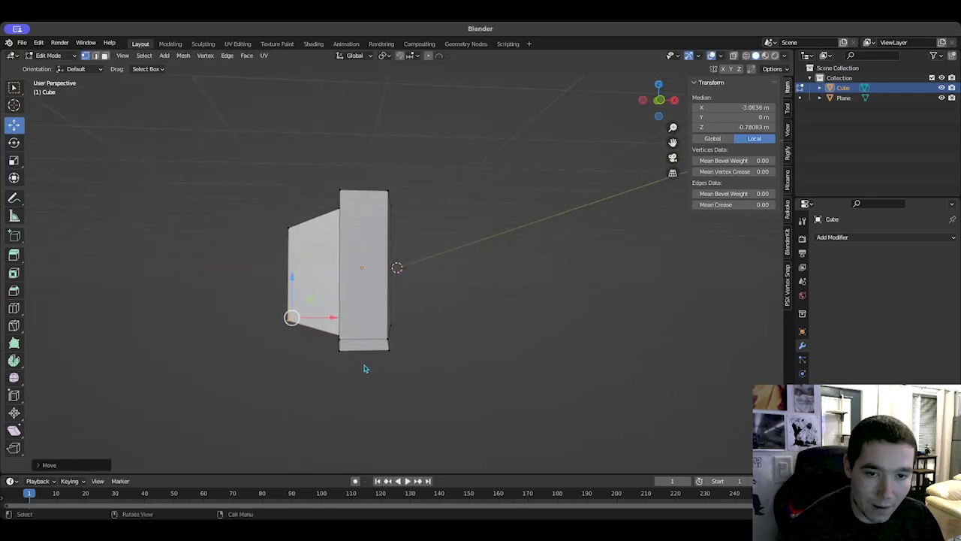
left_click(388, 358)
mouse_move(455, 393)
middle_mouse_down()
mouse_move(470, 416)
mouse_move(456, 392)
mouse_move(525, 388)
mouse_move(450, 408)
mouse_move(461, 383)
middle_mouse_up()
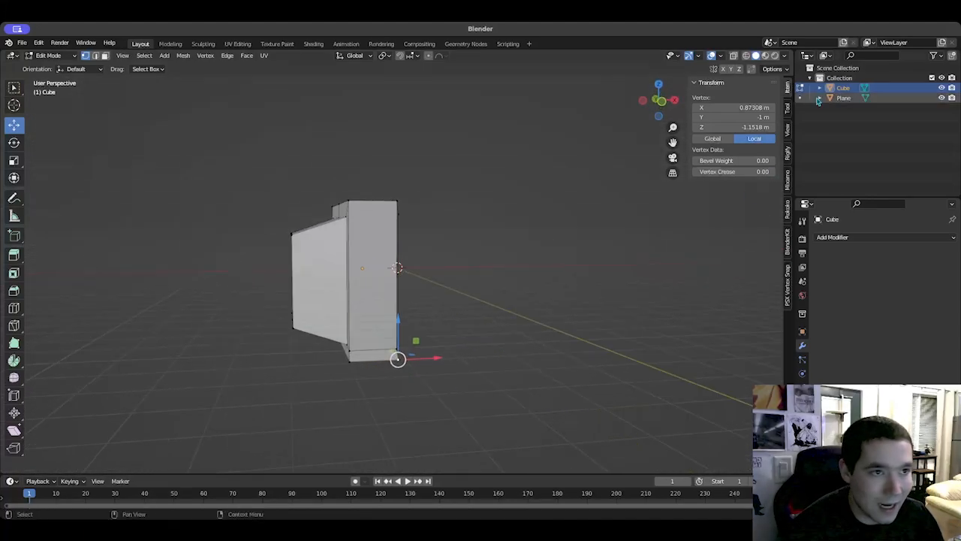
Step: In wireframe front view, move the rear housing and the frame's back vertices about 0.48 m backward along X, and restore solid shading
left_click(746, 55)
middle_click_drag(599, 230, 557, 269)
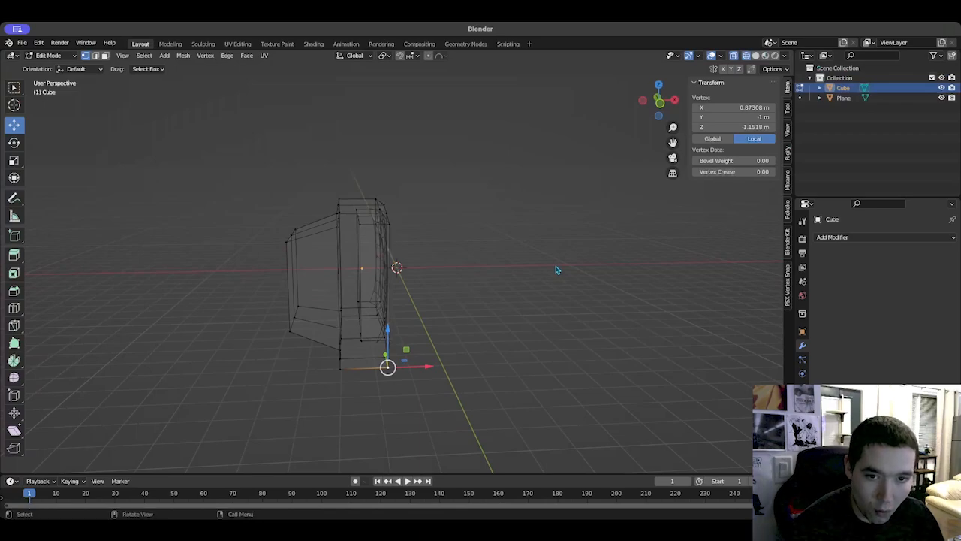
key("KP_1")
left_click_drag(262, 182, 354, 365)
key("g")
key("x")
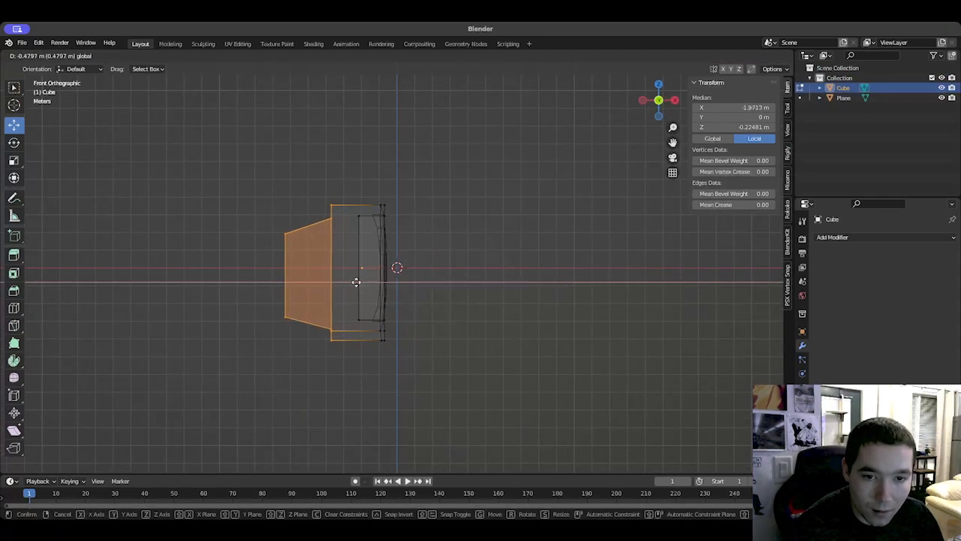
left_click(358, 283)
left_click(432, 330)
middle_click_drag(455, 330, 440, 343)
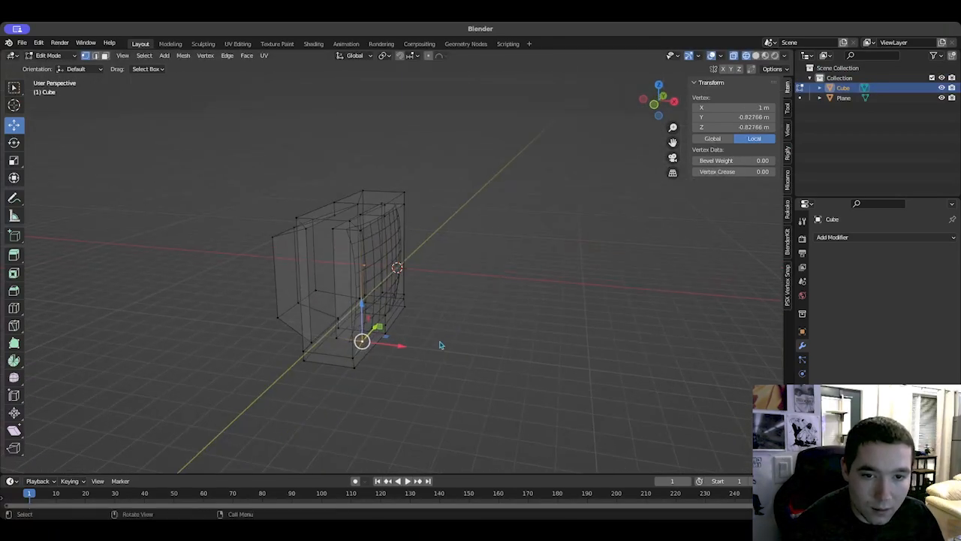
left_click(755, 55)
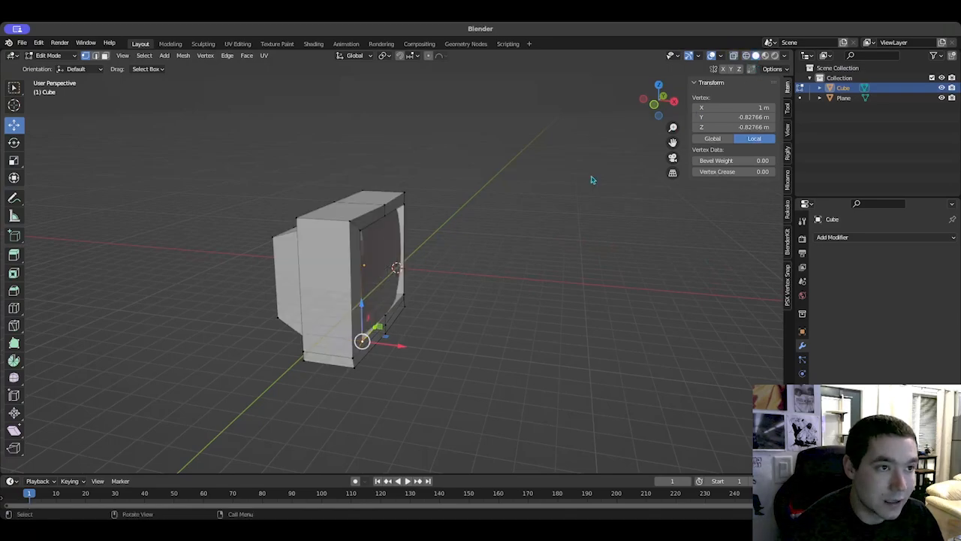
Step: Clear the vertex selection, return to Object Mode and deselect the television body
mouse_move(493, 260)
middle_mouse_down()
mouse_move(547, 241)
mouse_move(533, 247)
mouse_move(652, 248)
mouse_move(579, 298)
mouse_move(402, 226)
mouse_move(440, 255)
mouse_move(592, 230)
mouse_move(536, 247)
mouse_move(425, 243)
mouse_move(421, 251)
mouse_move(510, 268)
mouse_move(541, 238)
mouse_move(482, 255)
mouse_move(357, 249)
mouse_move(330, 260)
mouse_move(440, 297)
mouse_move(508, 240)
mouse_move(498, 258)
middle_mouse_up()
left_click(503, 258)
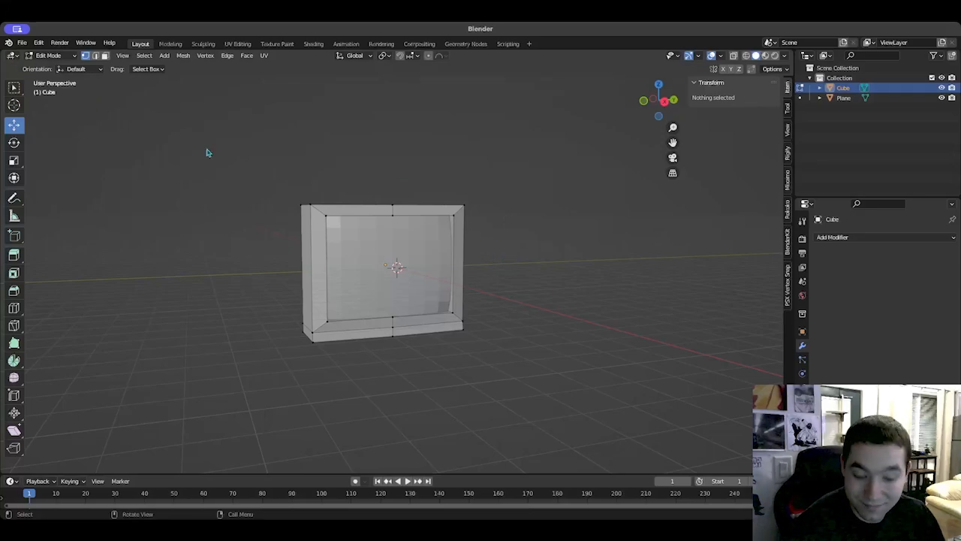
key("Tab")
middle_click_drag(464, 301, 553, 300)
left_click(497, 307)
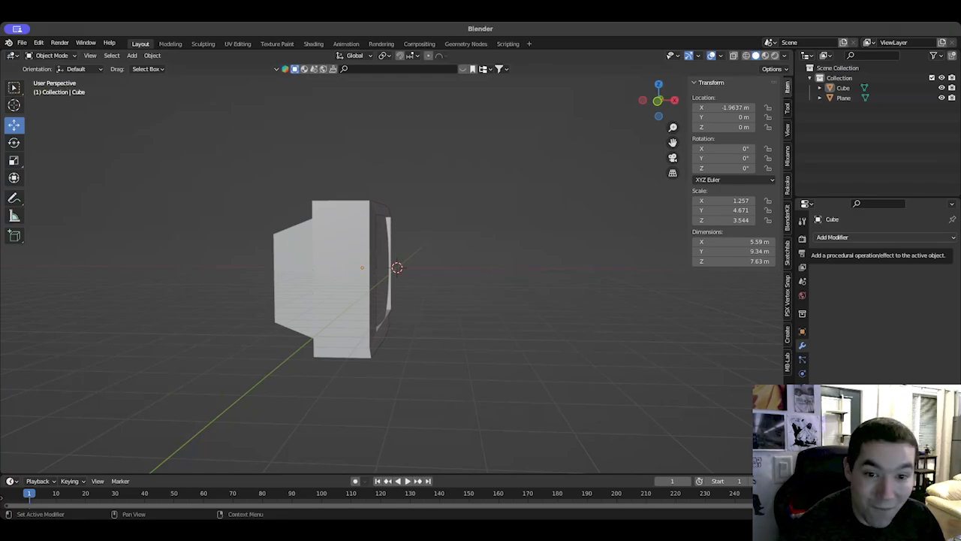
Step: Switch to Photoshop and examine the television texture layout with its cubesoft logo, outlined rectangles and AV connector panel
key("super+Tab")
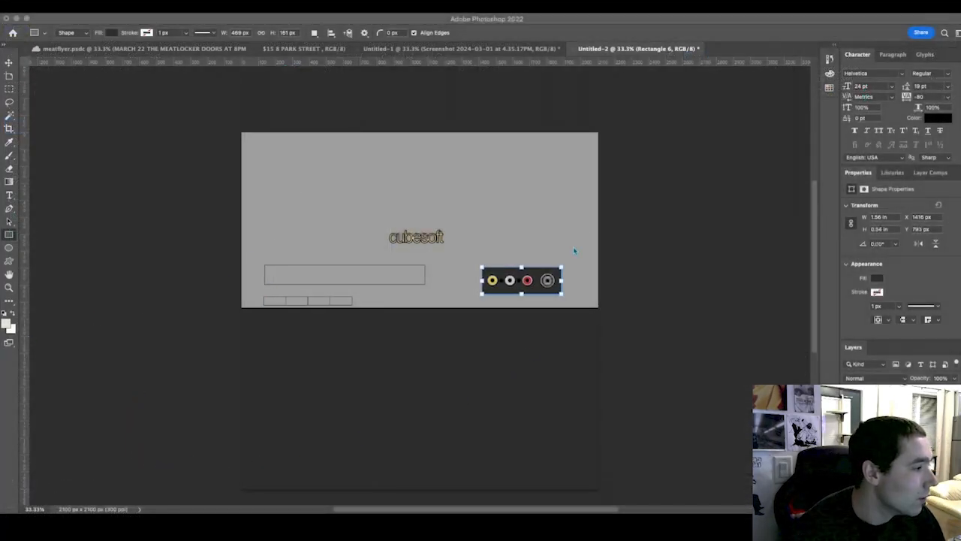
left_click(719, 20)
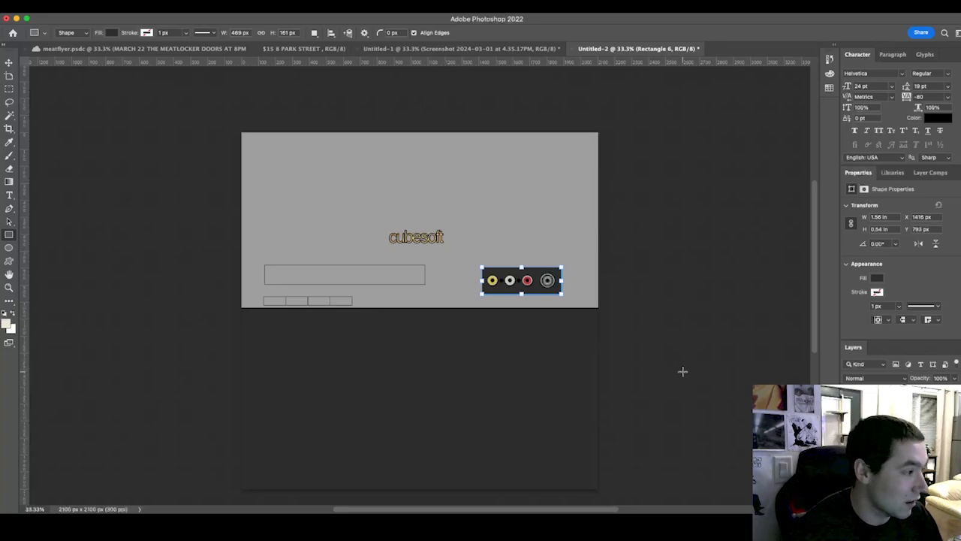
scroll(682, 368, "up", 1)
key("super+equal")
key("super+equal")
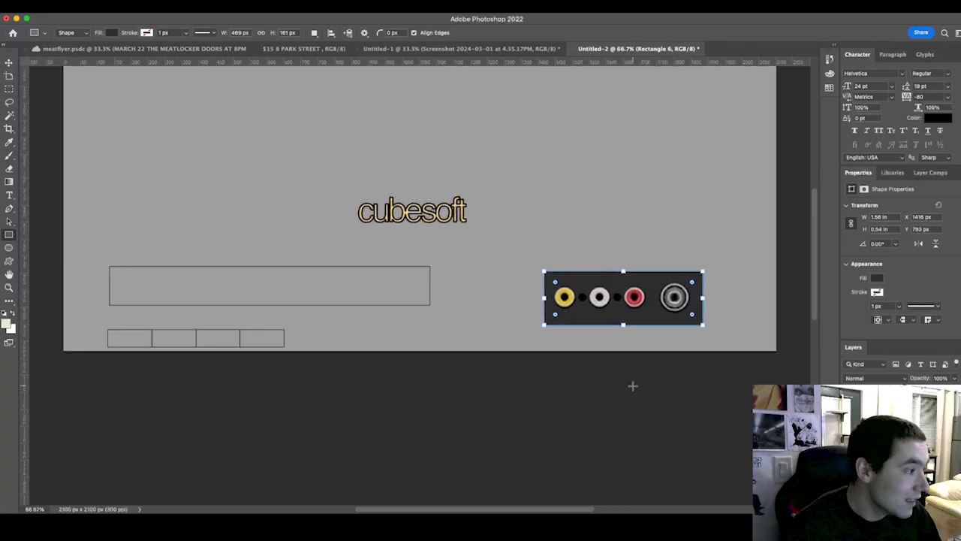
scroll(608, 358, "up", 1)
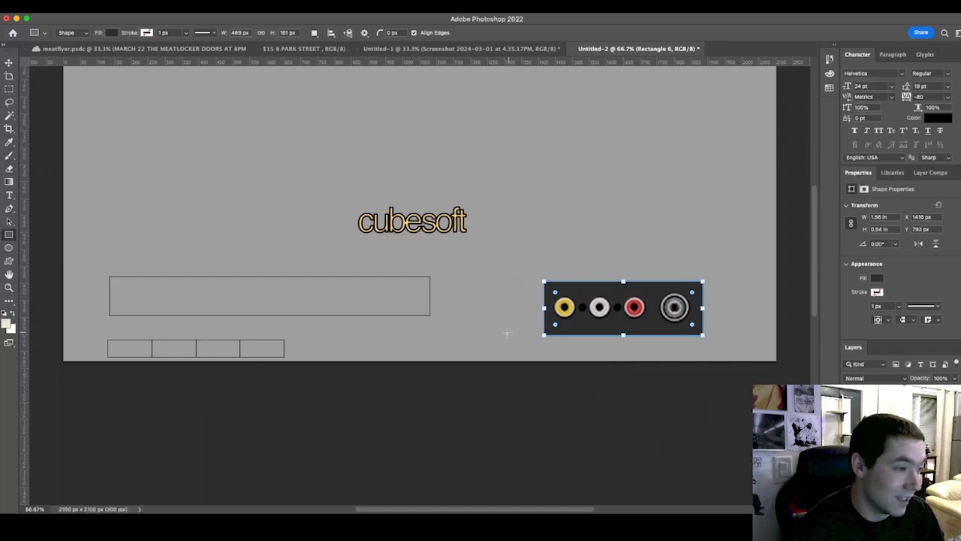
scroll(445, 347, "up", 2)
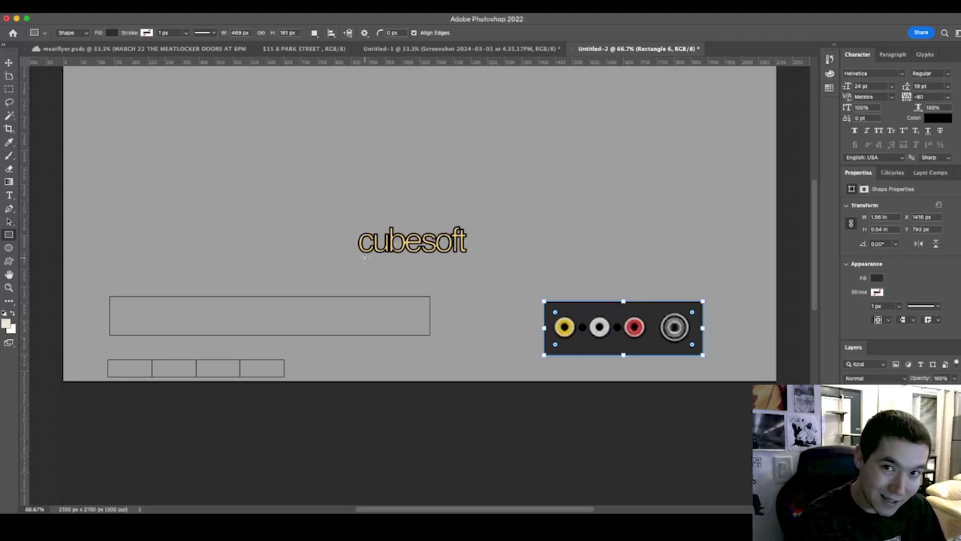
scroll(350, 260, "down", 3)
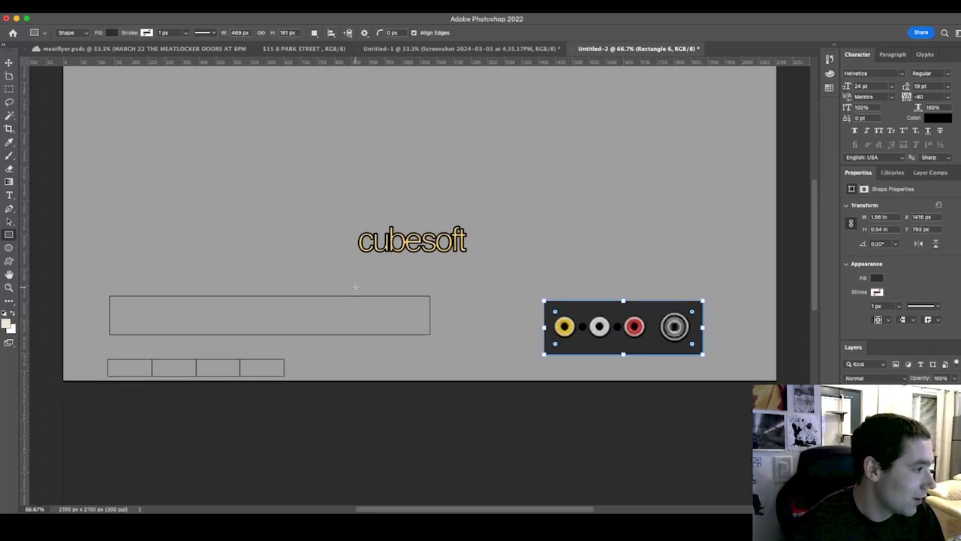
scroll(353, 291, "up", 4)
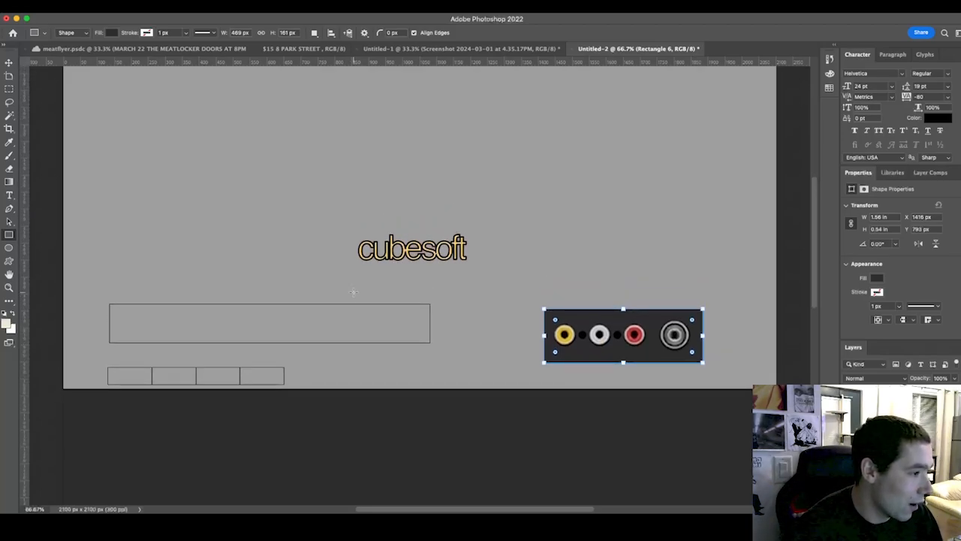
left_click(894, 451)
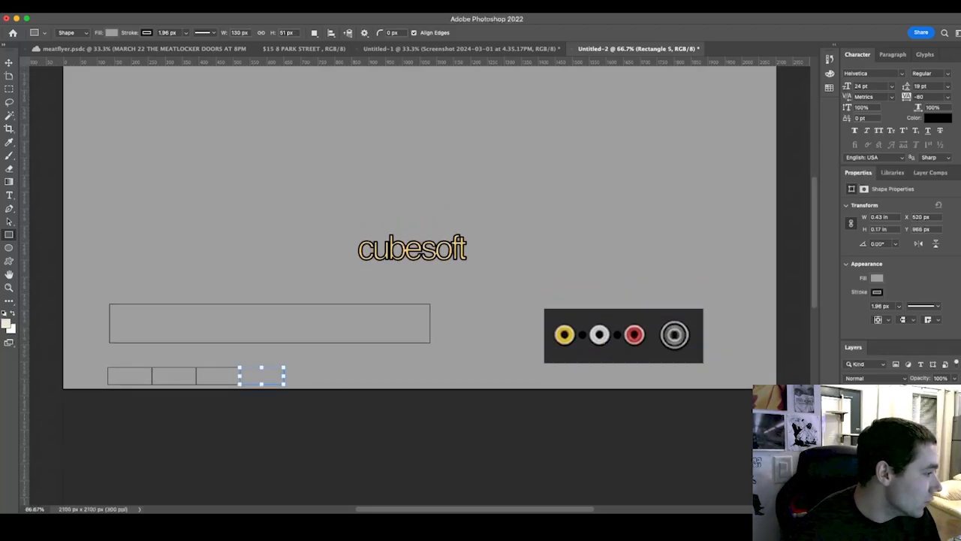
left_click(893, 464)
left_click(893, 477, "shift")
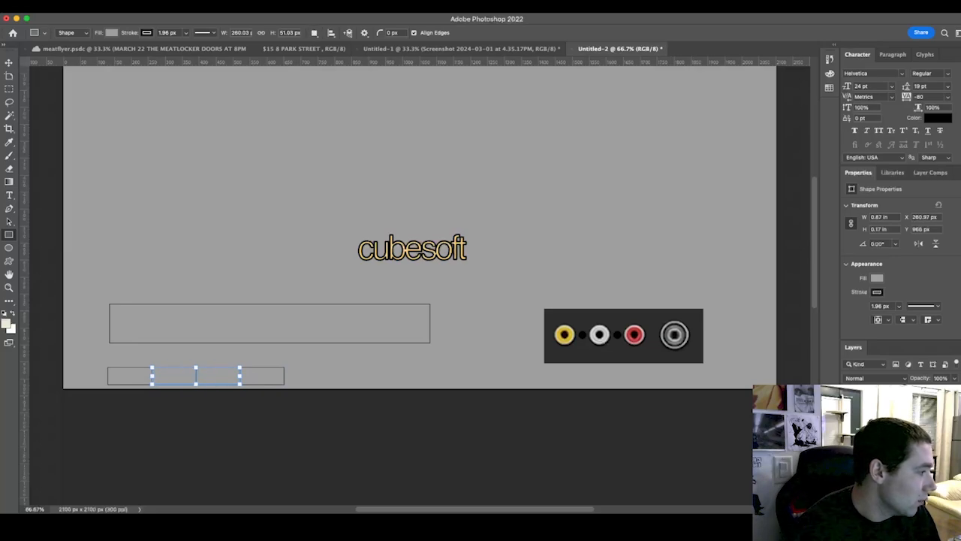
left_click(893, 451, "shift")
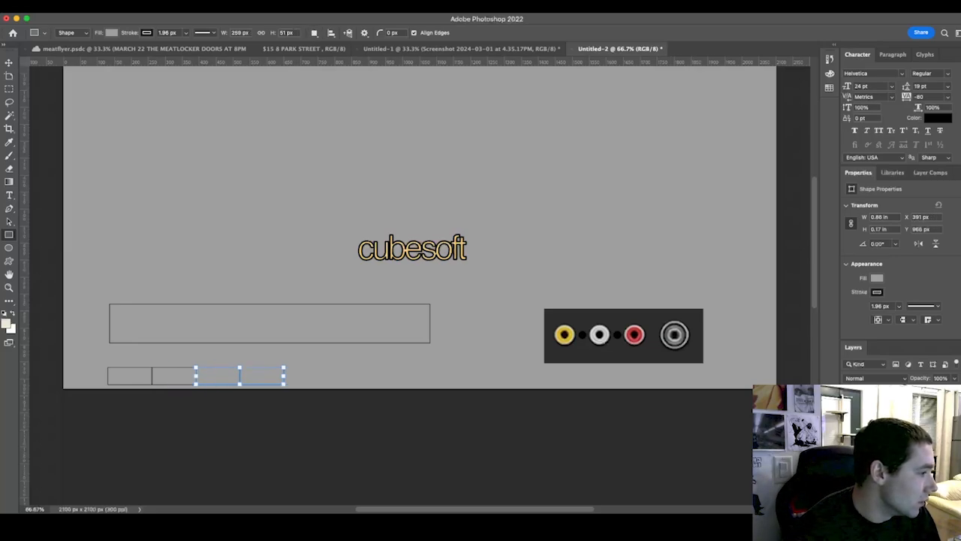
left_click(894, 424)
left_click(894, 437)
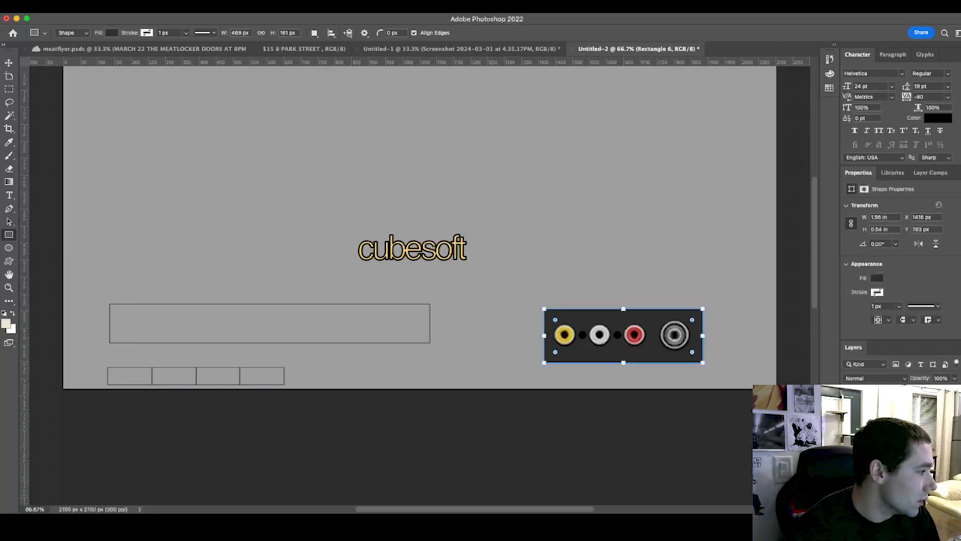
Step: Select the layers of the long rectangle and the four small rectangles and set their stroke width to 5 px
left_click(894, 450)
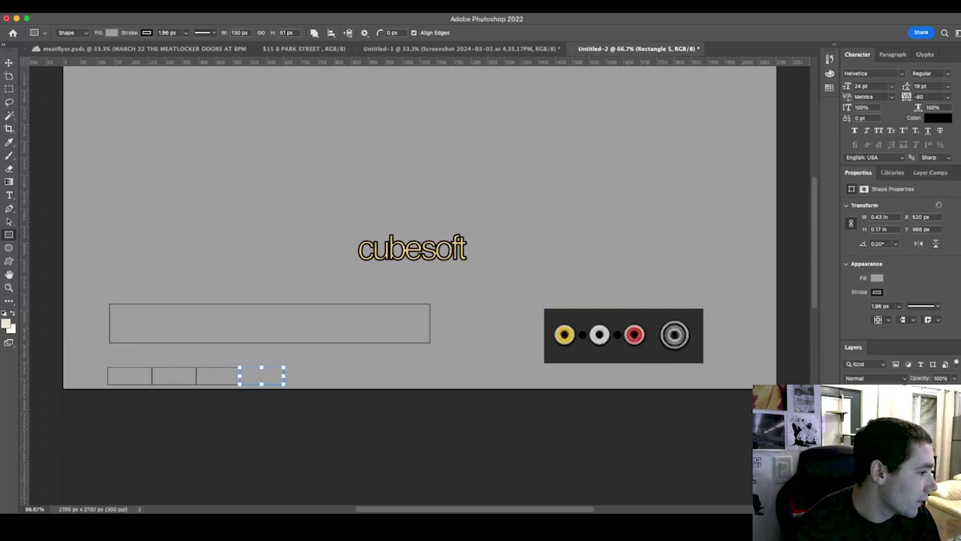
left_click(894, 504, "shift")
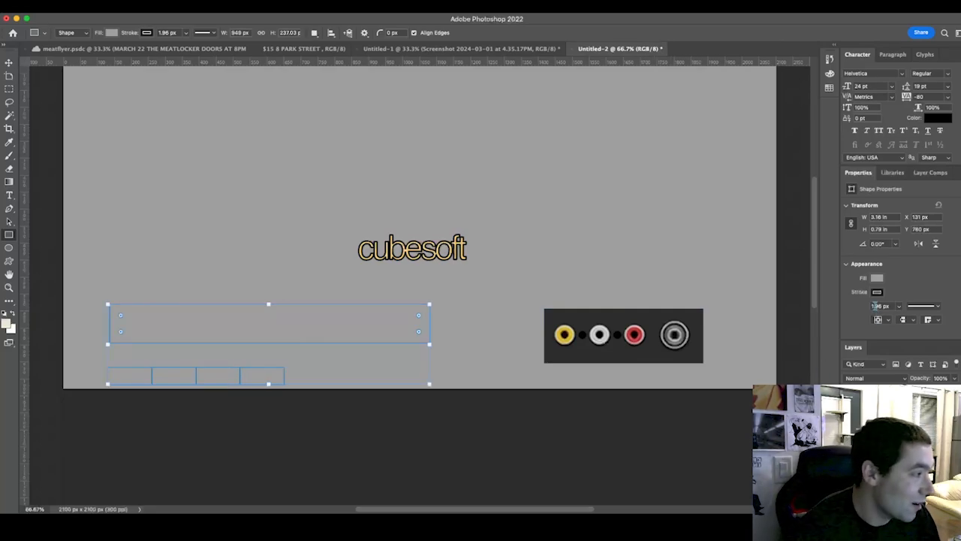
left_click(899, 307)
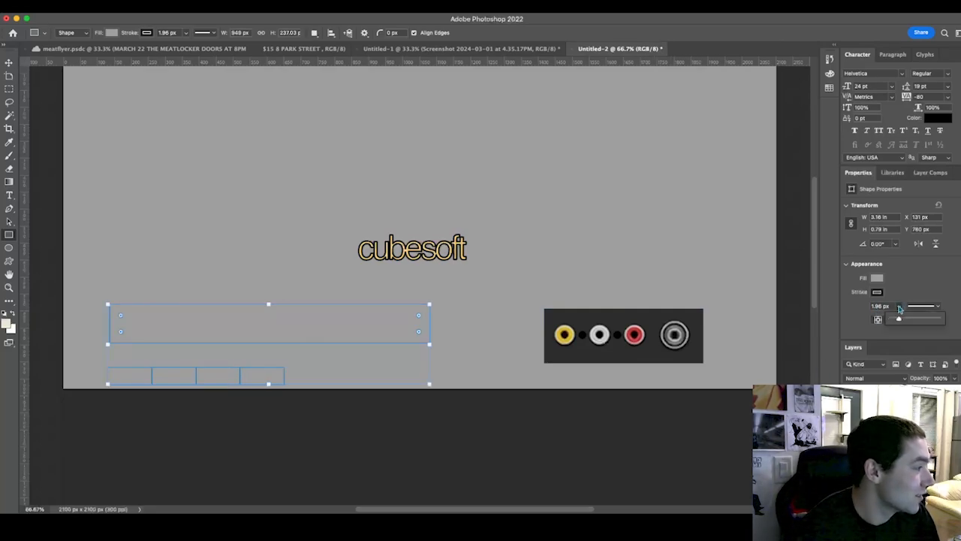
left_click_drag(899, 321, 901, 323)
left_click(526, 285)
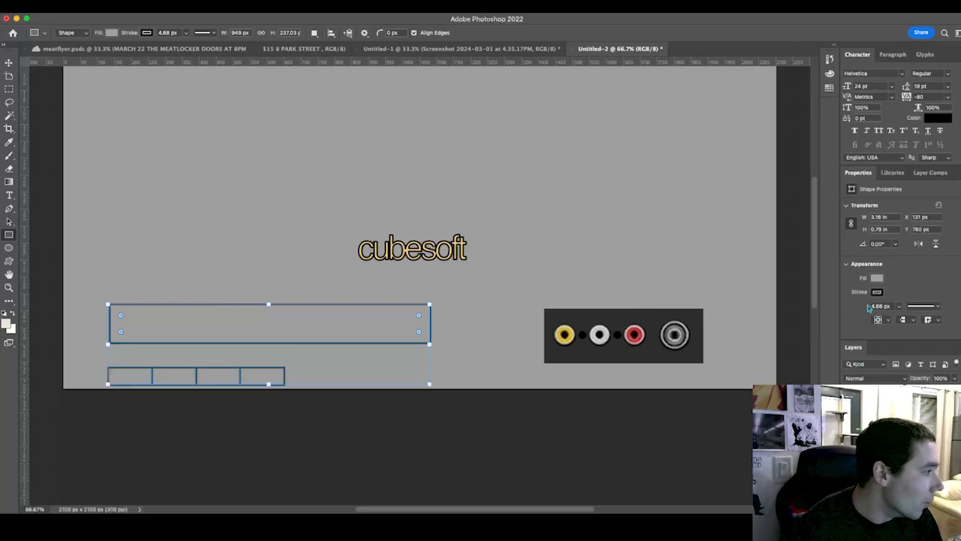
left_click(877, 307)
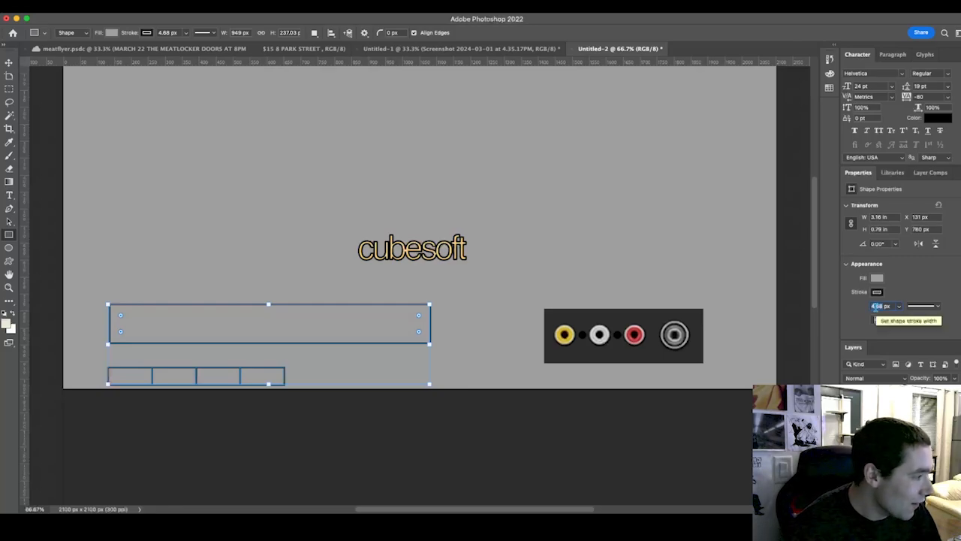
type("5")
key("Return")
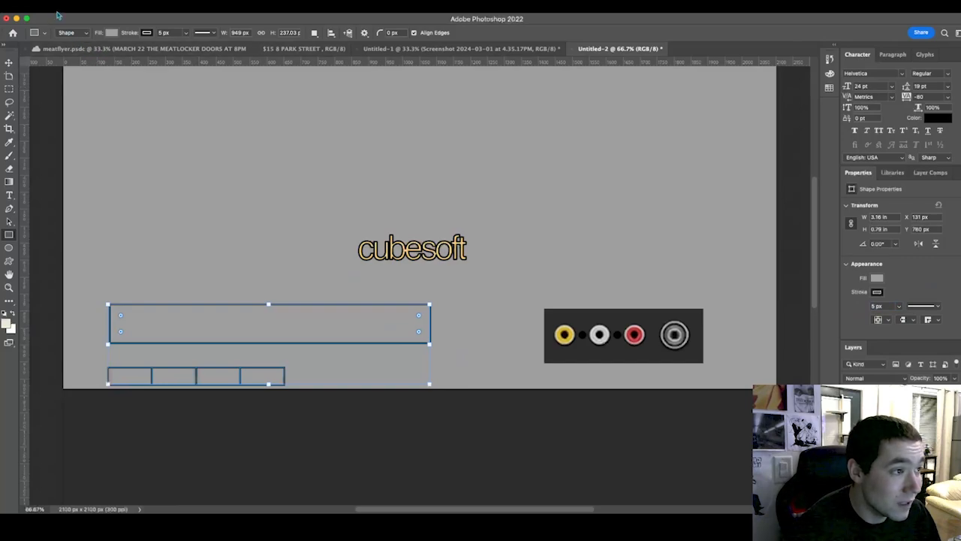
Step: Export the texture layout as crtTV into the TEXTURES folder
left_click(59, 7)
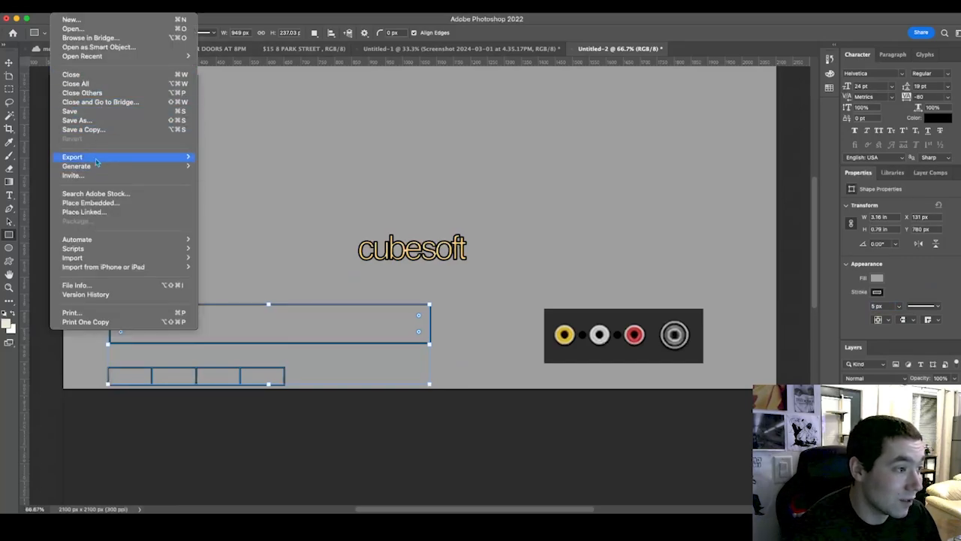
mouse_move(96, 159)
left_click(217, 167)
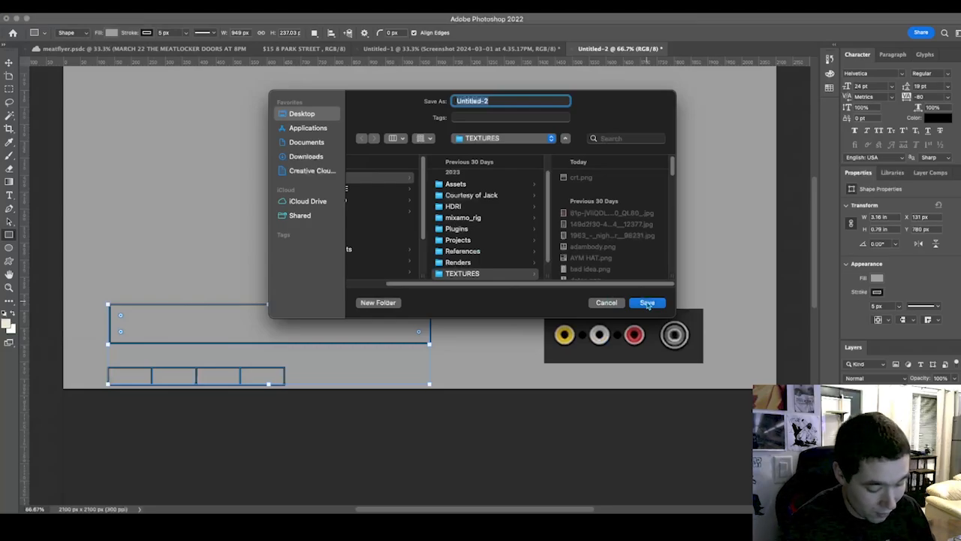
type("crtTV")
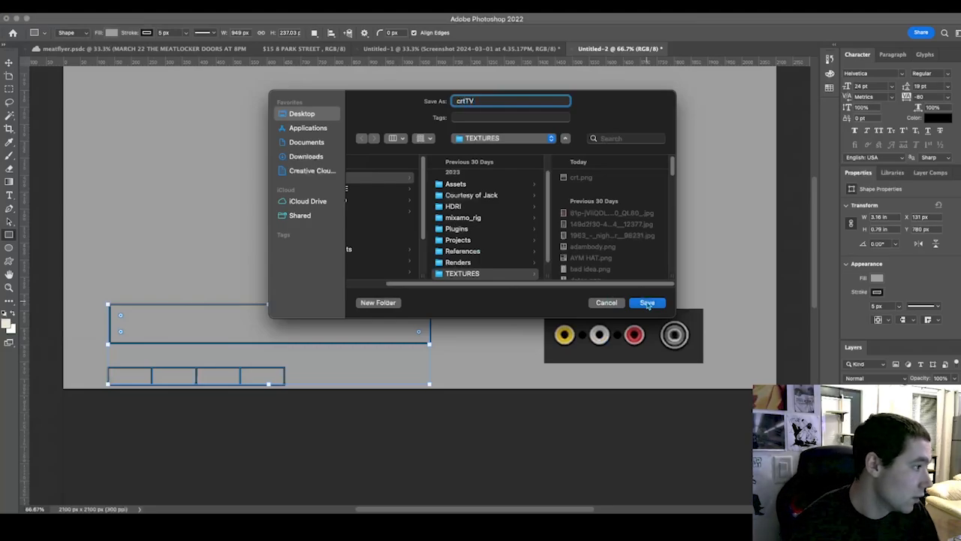
left_click(647, 303)
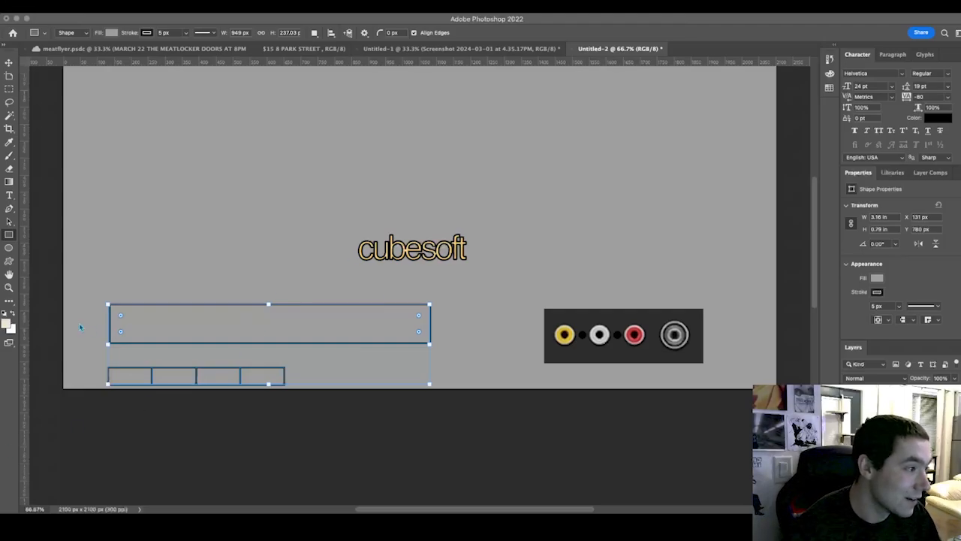
Step: Switch back to Blender, select the television body and create a new material for it
key("super+Tab")
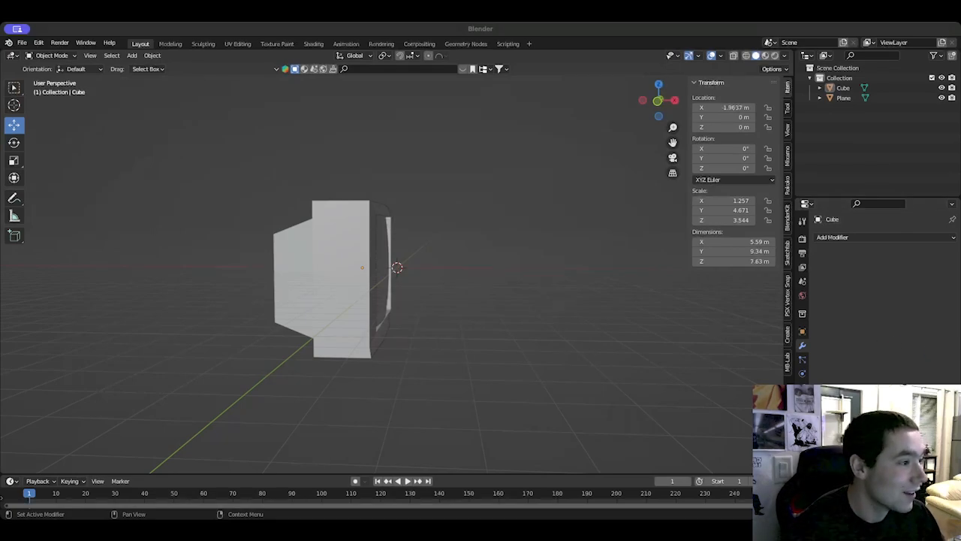
middle_click_drag(430, 315, 444, 369)
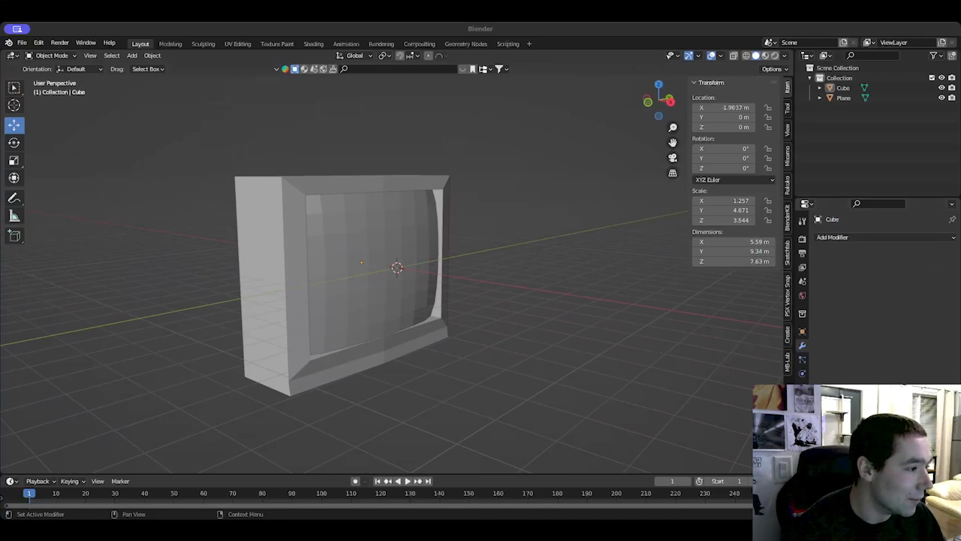
middle_click_drag(380, 352, 418, 368)
left_click(282, 302)
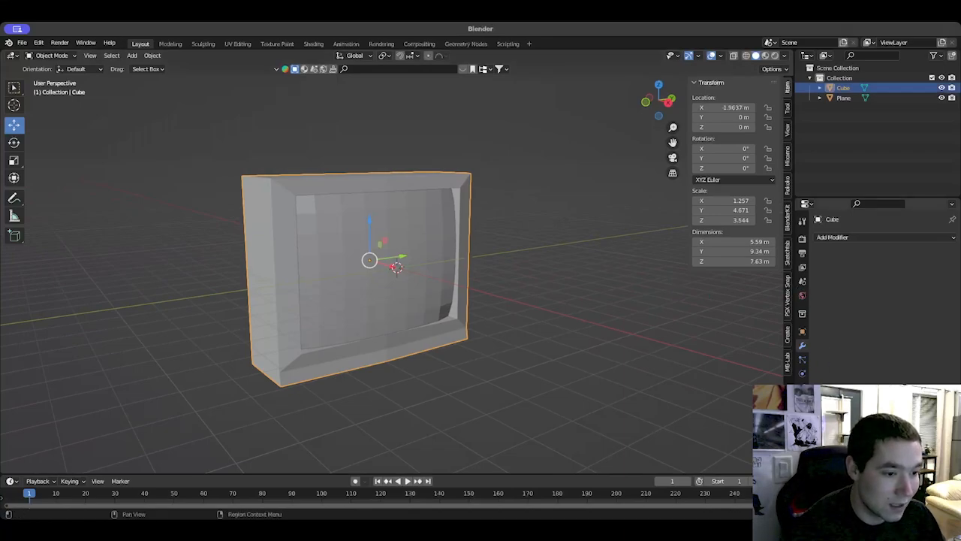
left_click(802, 295)
left_click(852, 282)
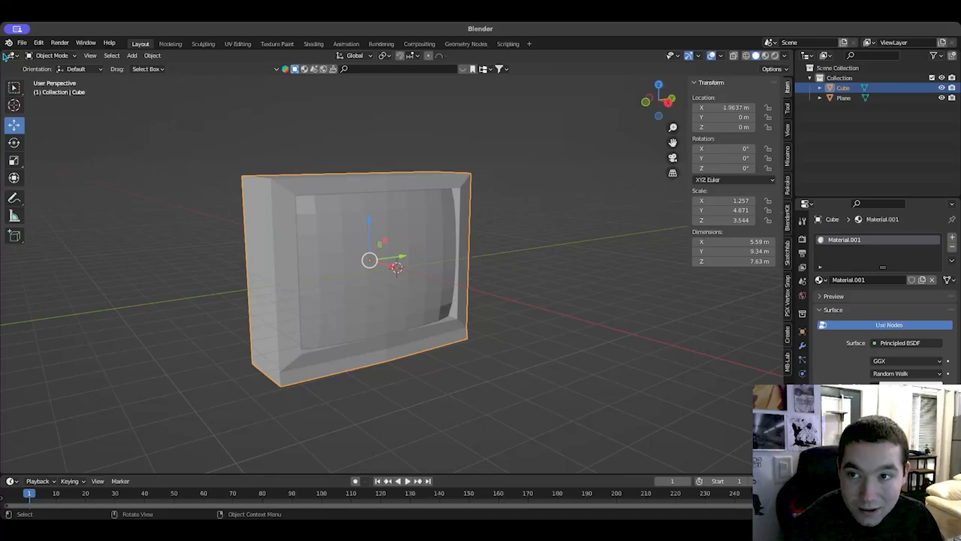
Step: Split the 3D viewport into two side-by-side areas and turn one of them into a Shader Editor
left_click_drag(3, 53, 380, 129)
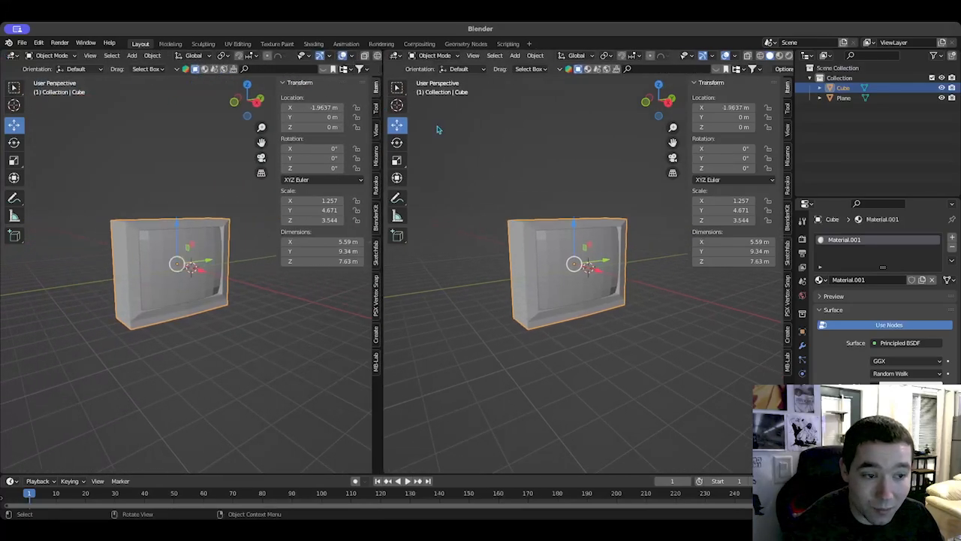
left_click(12, 57)
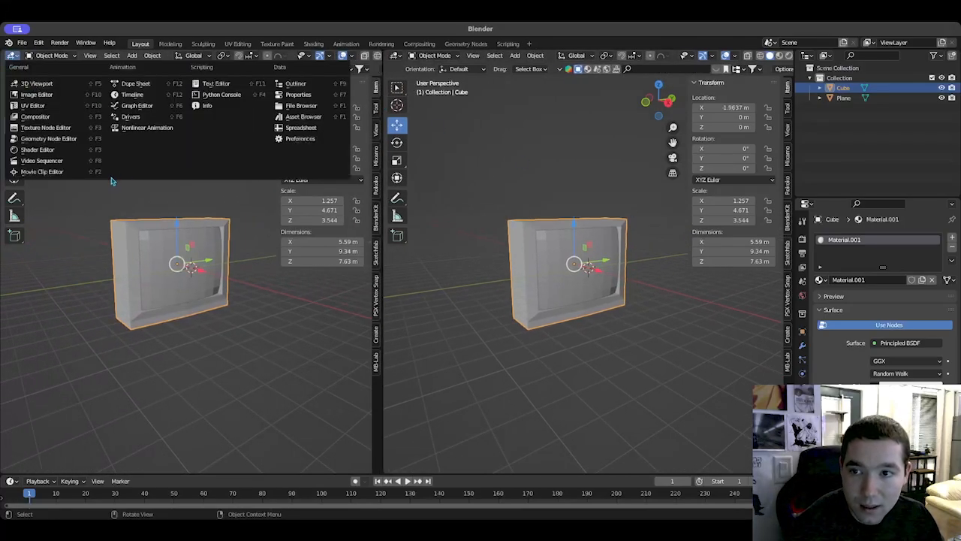
left_click(33, 161)
middle_click_drag(159, 211, 247, 176)
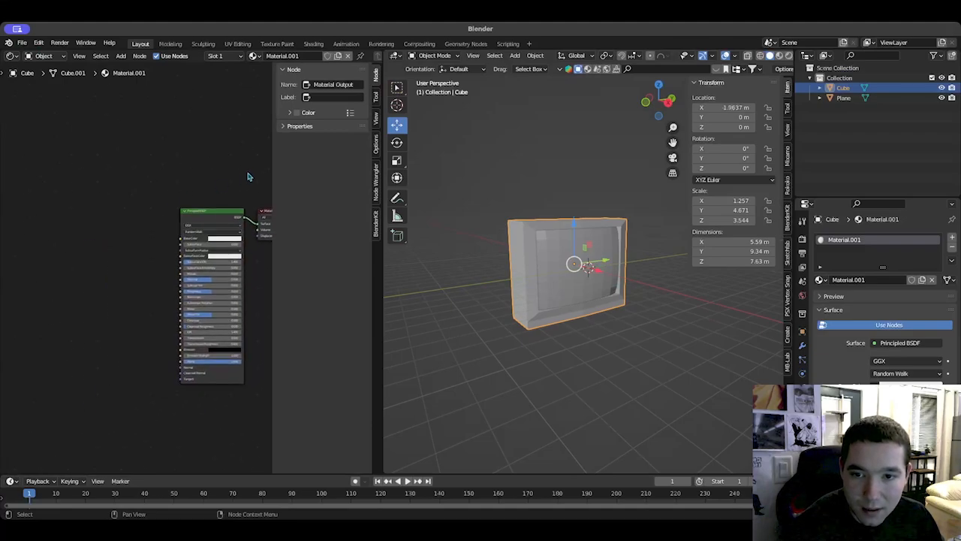
Step: Add an Image Texture node, connect its Color output to the Principled BSDF's Base Color and load crtTV.png into it
key("shift+a")
left_click(99, 231)
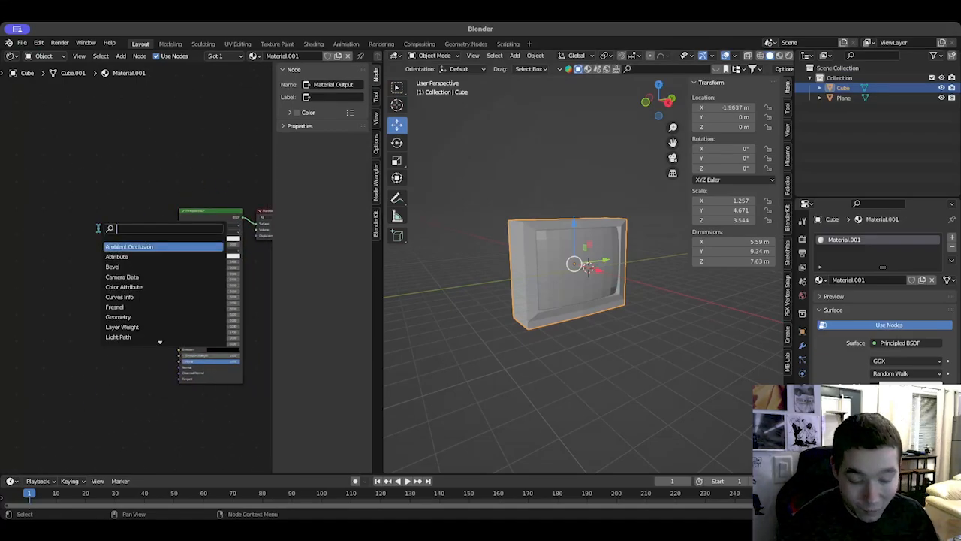
type("ima")
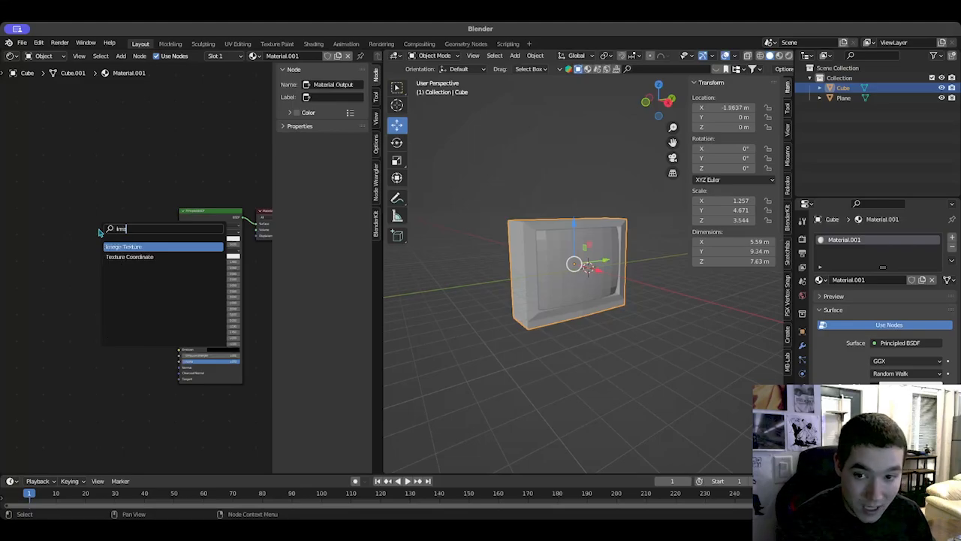
left_click(123, 247)
left_click(112, 244)
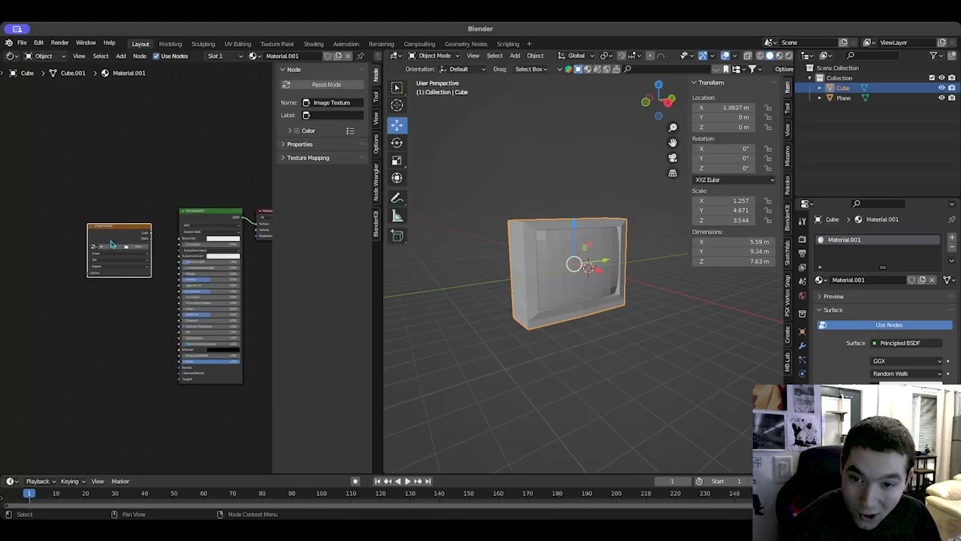
left_click_drag(149, 234, 180, 239)
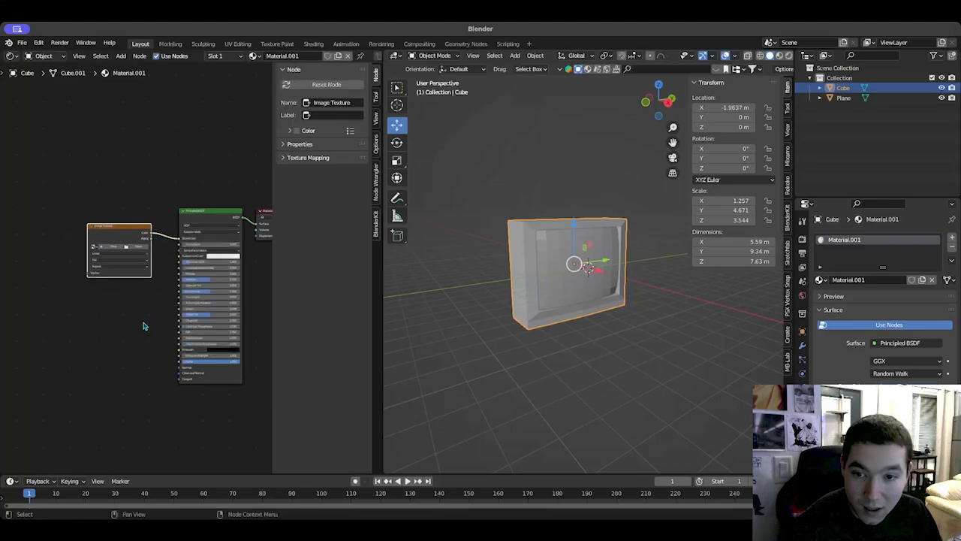
left_click(141, 247)
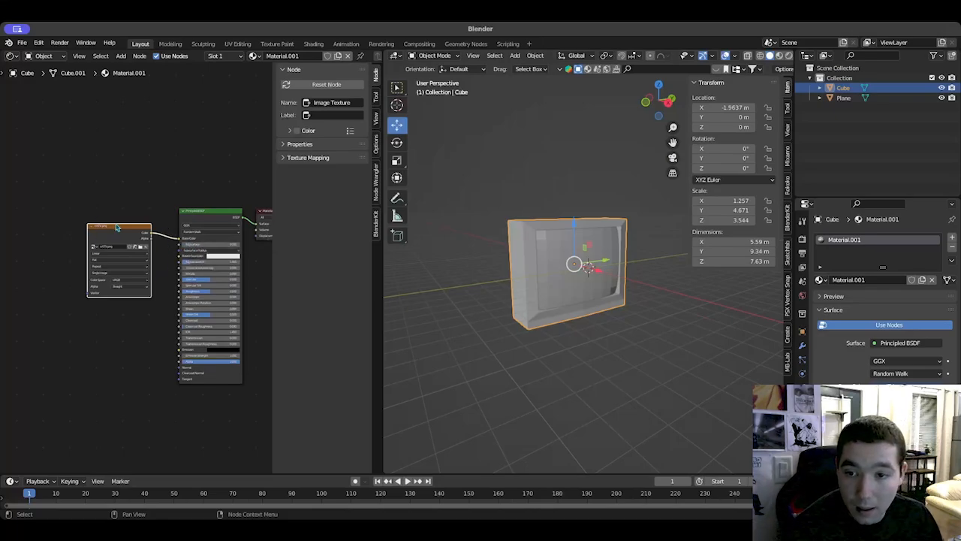
left_click_drag(117, 227, 102, 225)
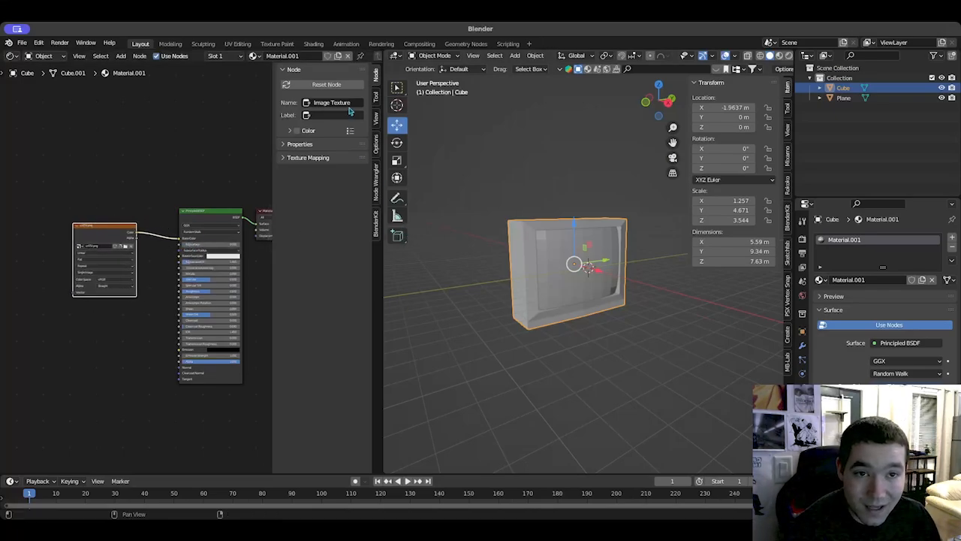
Step: Show the textured material on the television, enter Edit Mode and change the Shader Editor area to a UV Editor
left_click(780, 56)
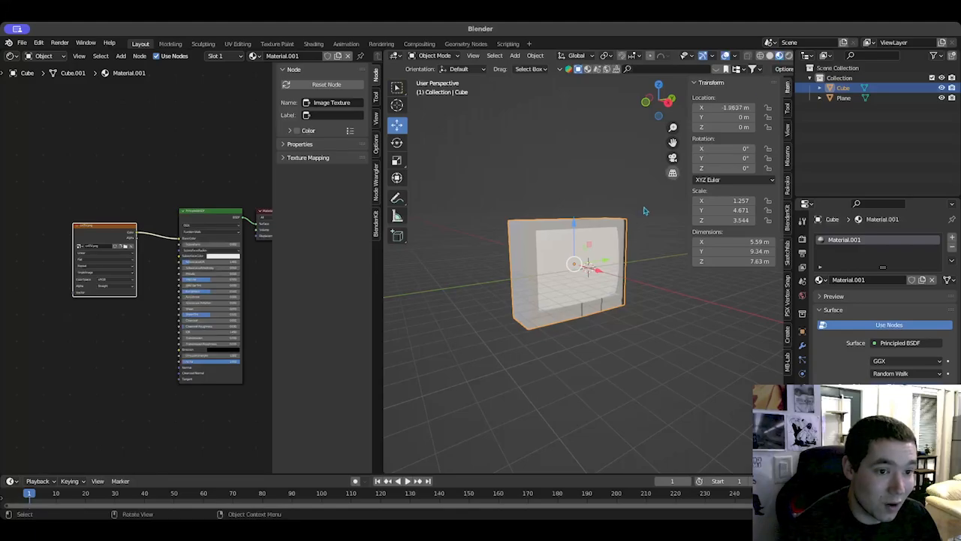
mouse_move(636, 297)
middle_mouse_down()
mouse_move(538, 370)
mouse_move(594, 408)
mouse_move(652, 403)
mouse_move(611, 393)
mouse_move(588, 339)
middle_mouse_up()
key("Tab")
left_click(12, 56)
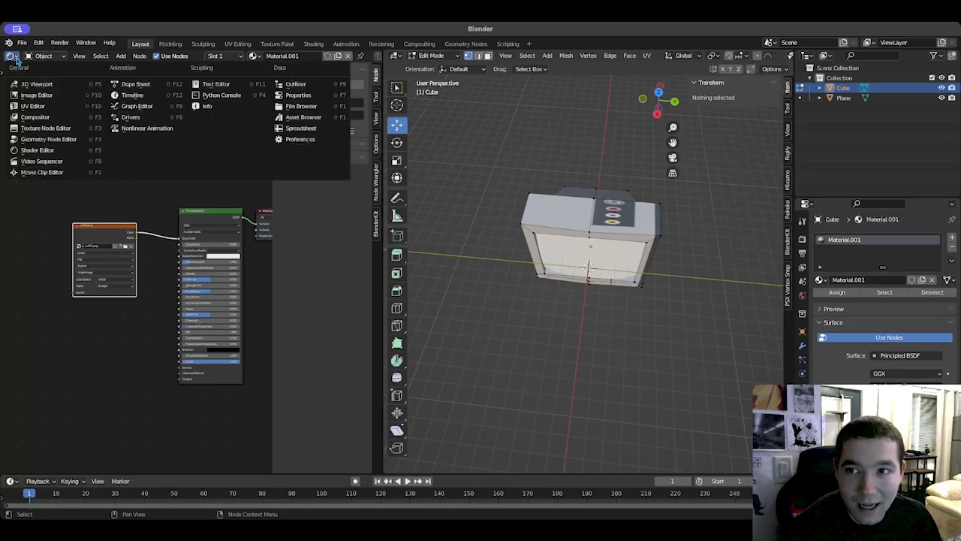
left_click(43, 107)
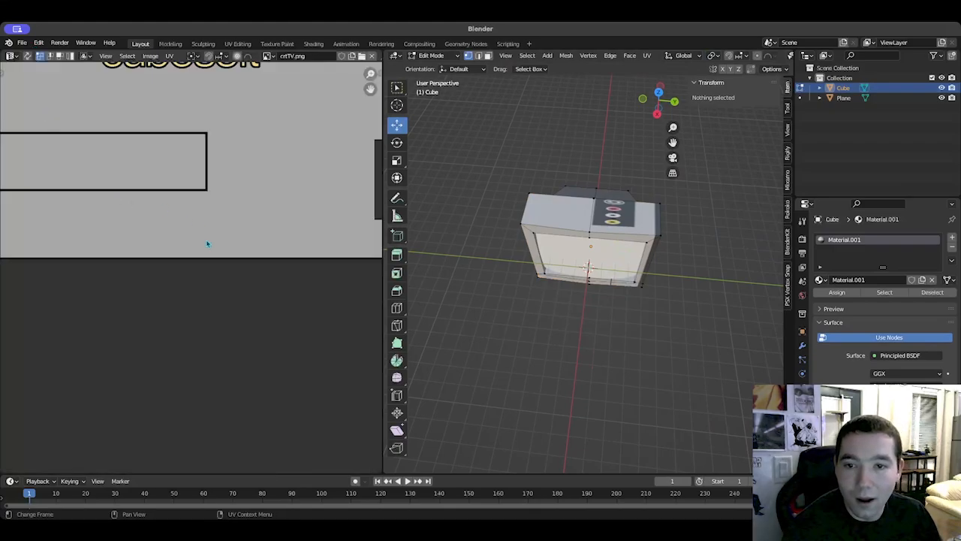
scroll(208, 242, "down", 5)
Step: Select the whole television mesh from the right orthographic view and unwrap it with Project from View
middle_click_drag(551, 247, 590, 230)
key("KP_3")
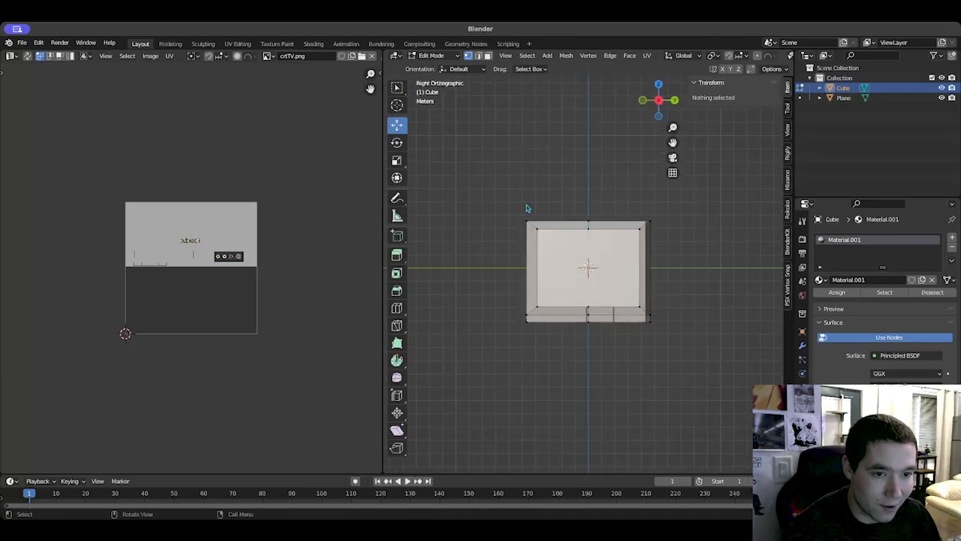
left_click_drag(486, 182, 664, 328)
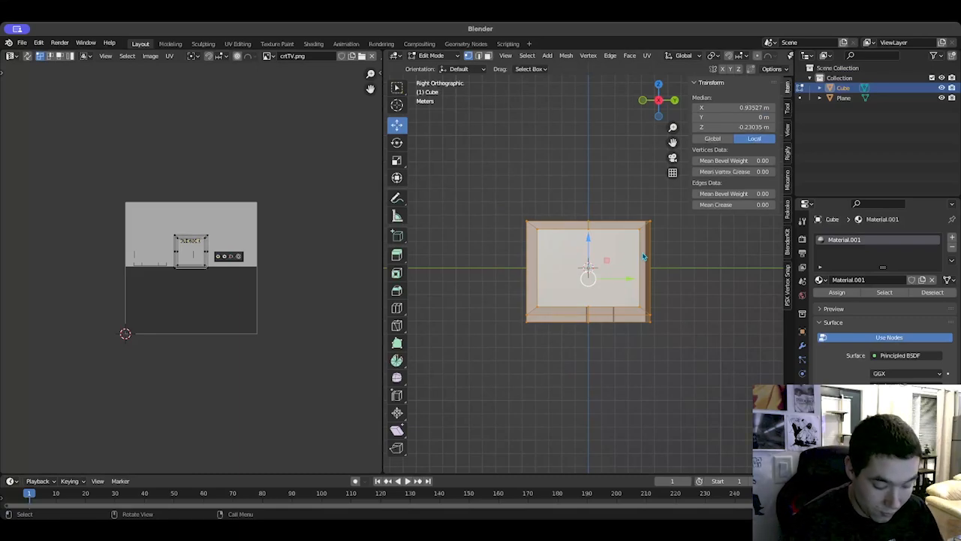
key("u")
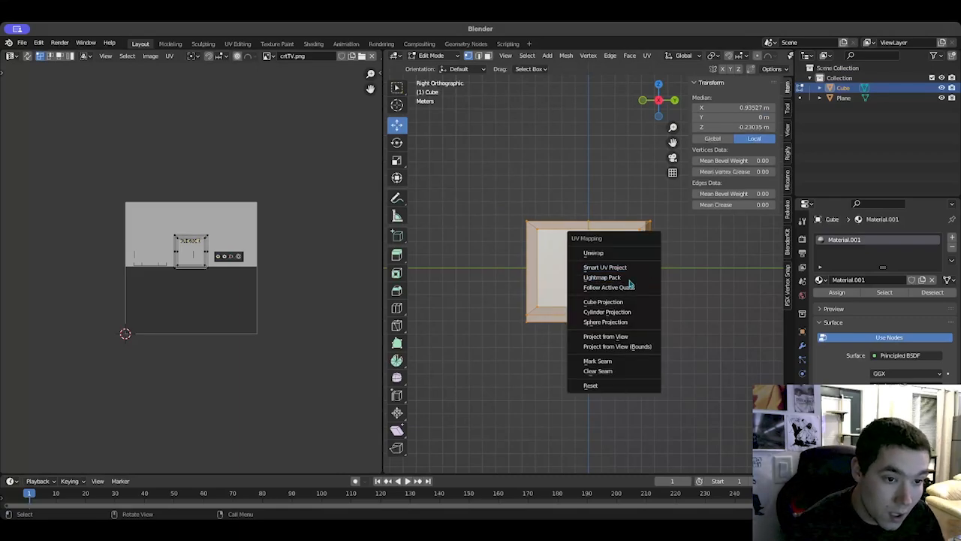
left_click(626, 336)
scroll(240, 268, "up", 6)
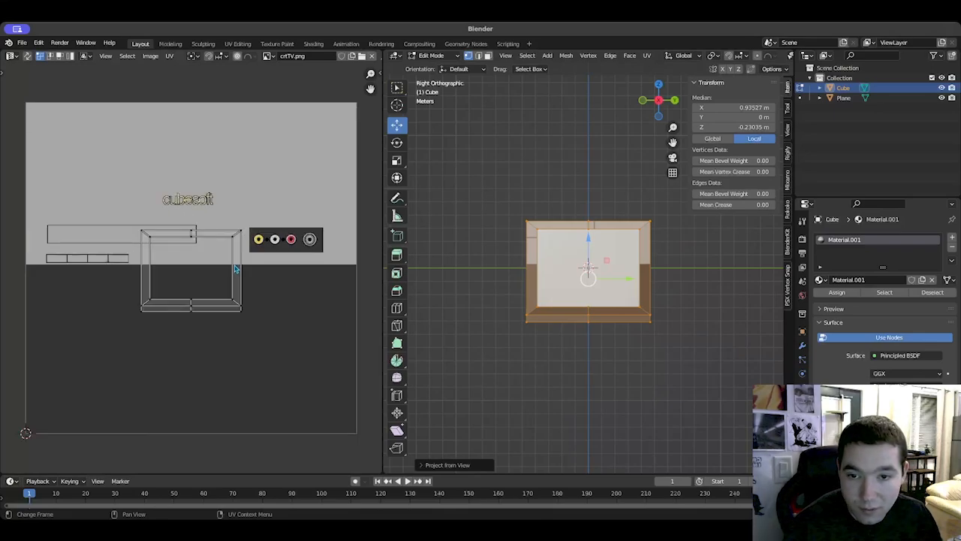
scroll(271, 288, "down", 2)
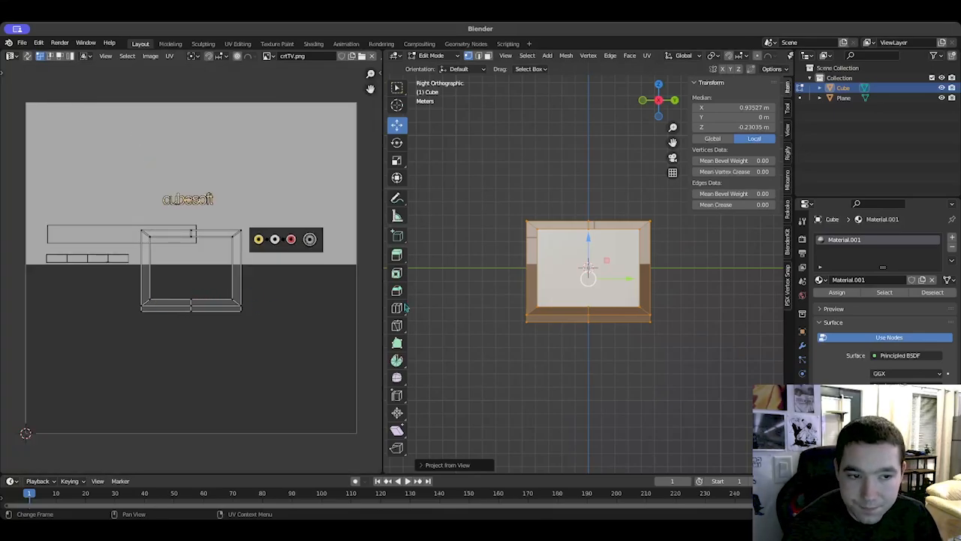
Step: Select the two sloped faces of the frame's lower edge and move their UVs up onto the cubesoft logo
left_click(621, 344)
left_click(559, 314)
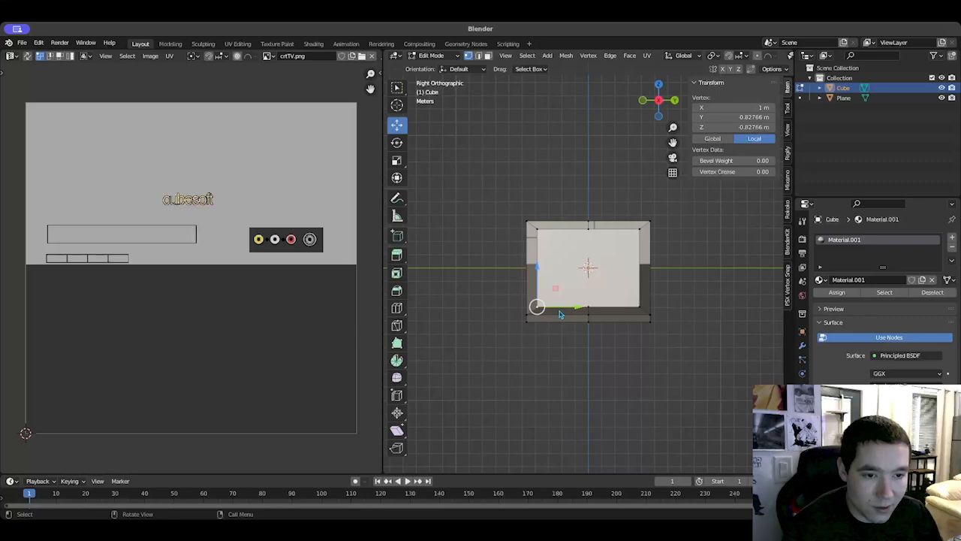
left_click(485, 57)
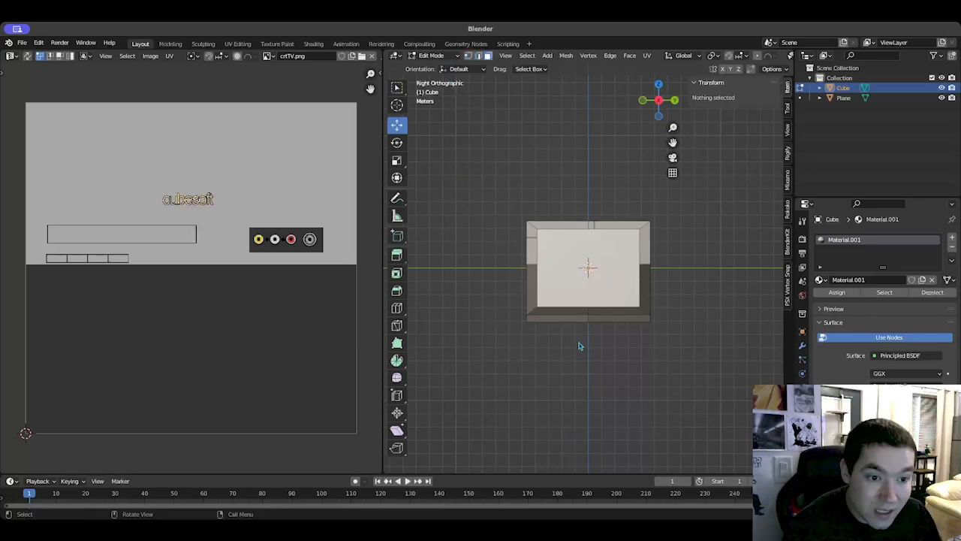
left_click(572, 314)
left_click(608, 315, "shift")
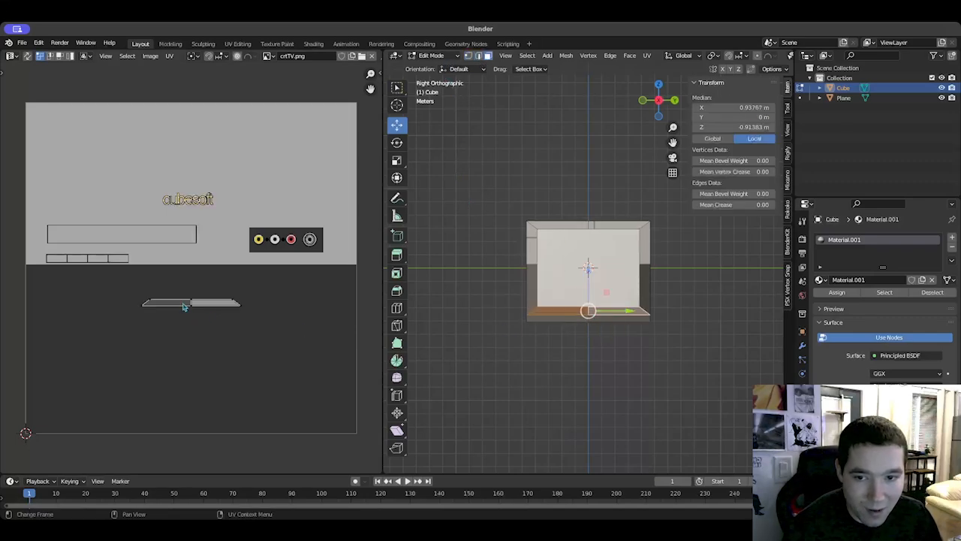
left_click_drag(135, 283, 242, 339)
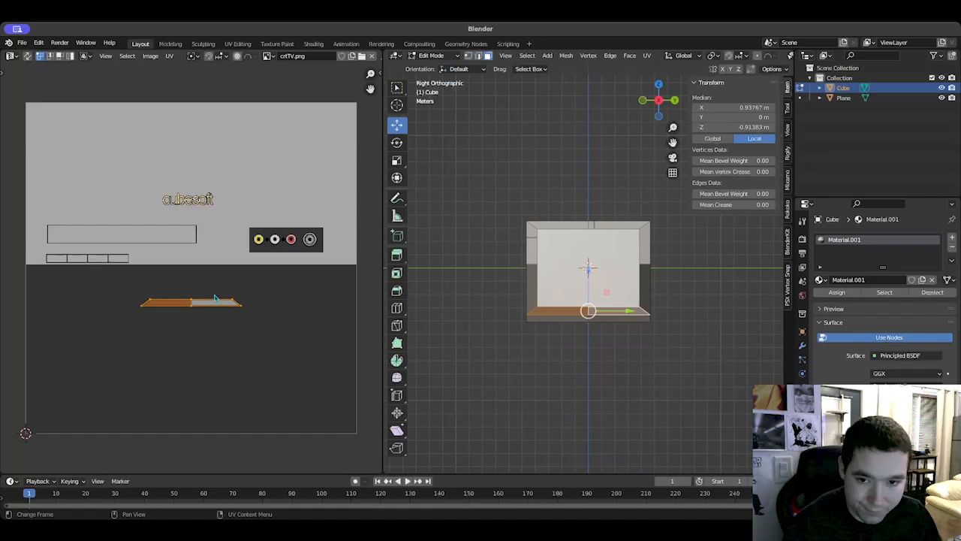
key("g")
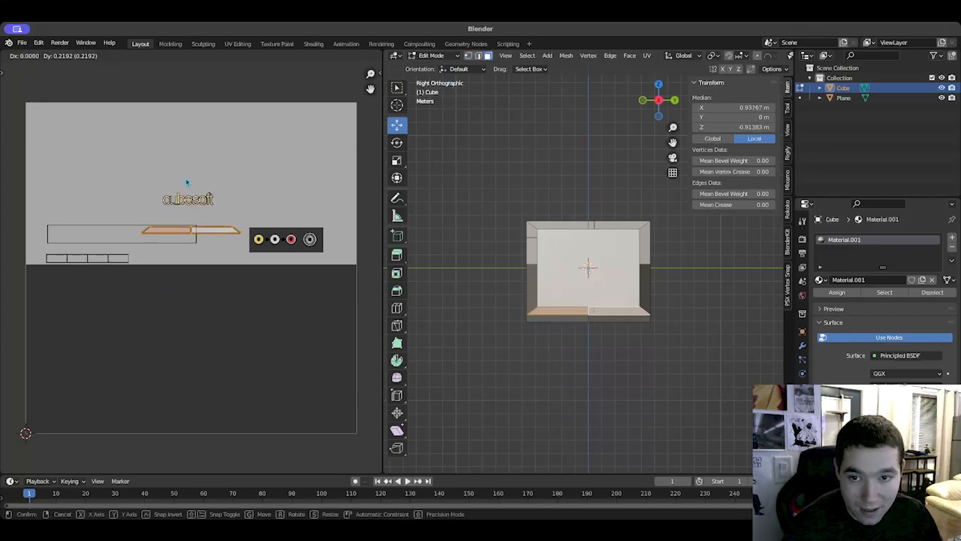
left_click(184, 152)
Step: Scale the lower frame faces' UVs up nearly four times so the cubesoft logo appears small and centred below the screen
key("s")
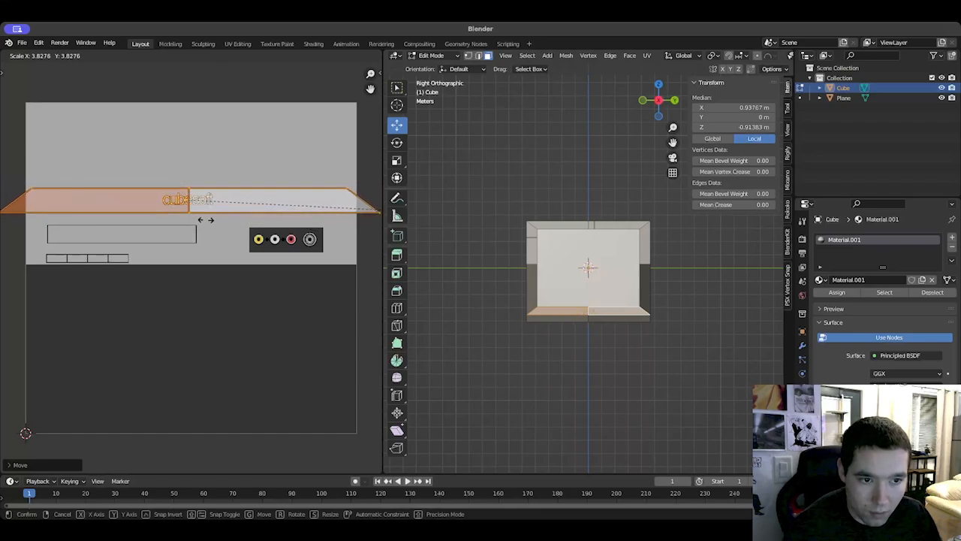
left_click(227, 223)
scroll(661, 383, "up", 6)
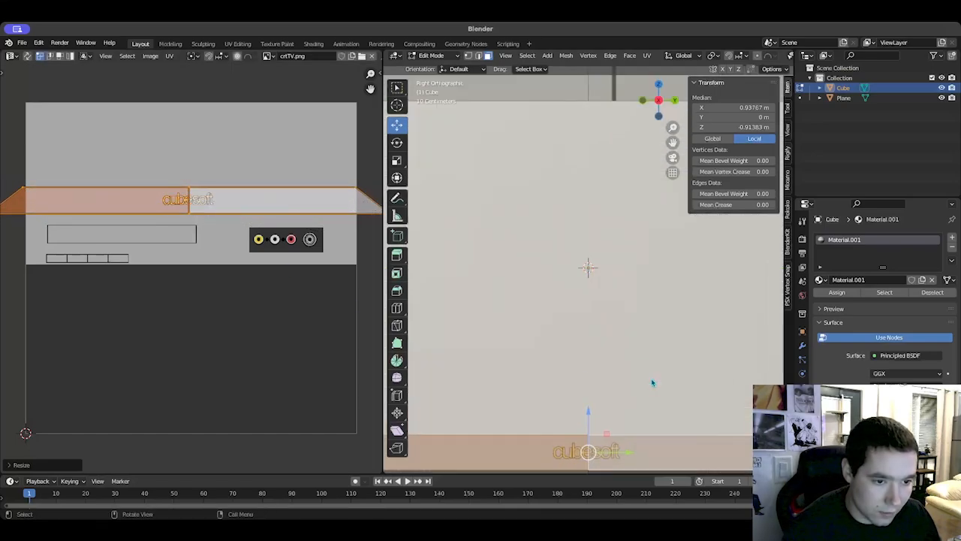
scroll(631, 379, "down", 2)
scroll(627, 353, "up", 2)
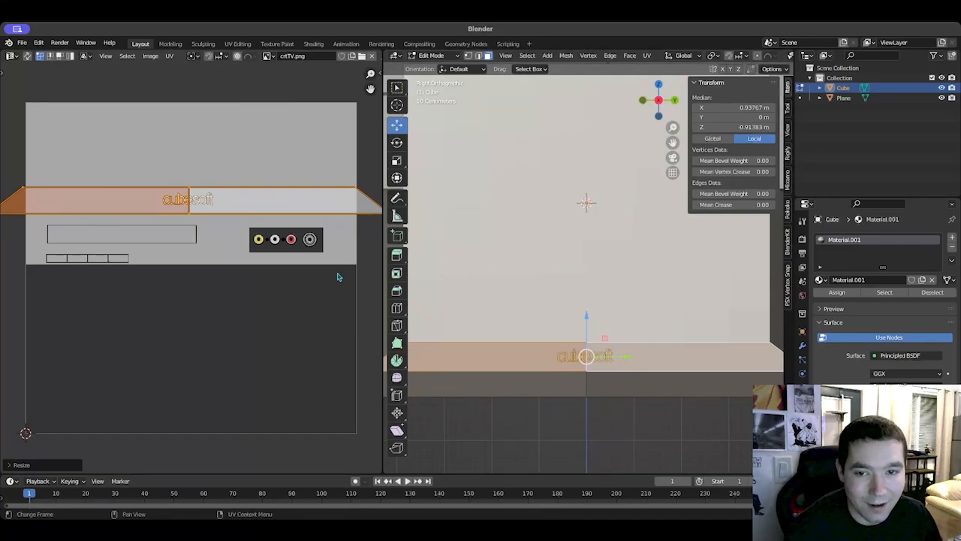
scroll(494, 393, "down", 3)
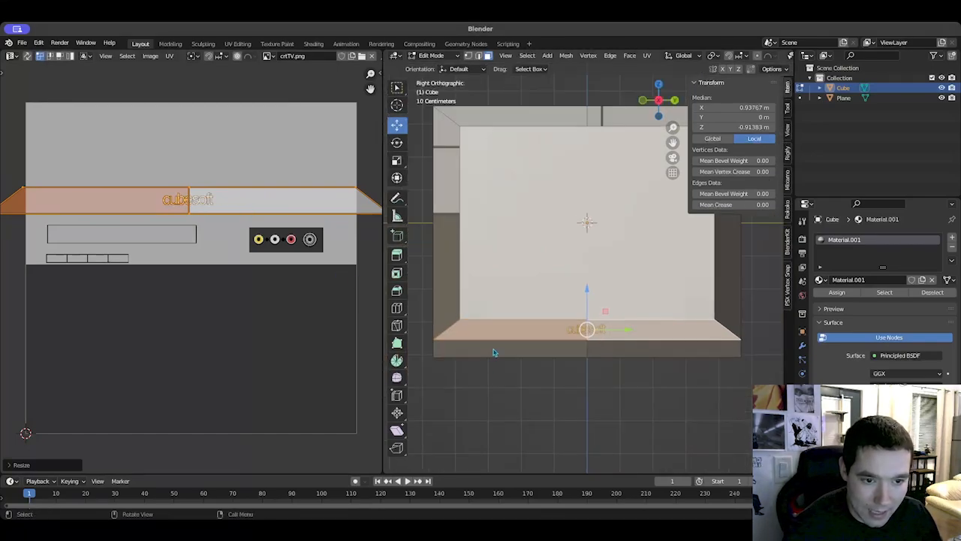
Step: Add a vertical loop cut through the middle of each half of the television body
left_click(610, 354)
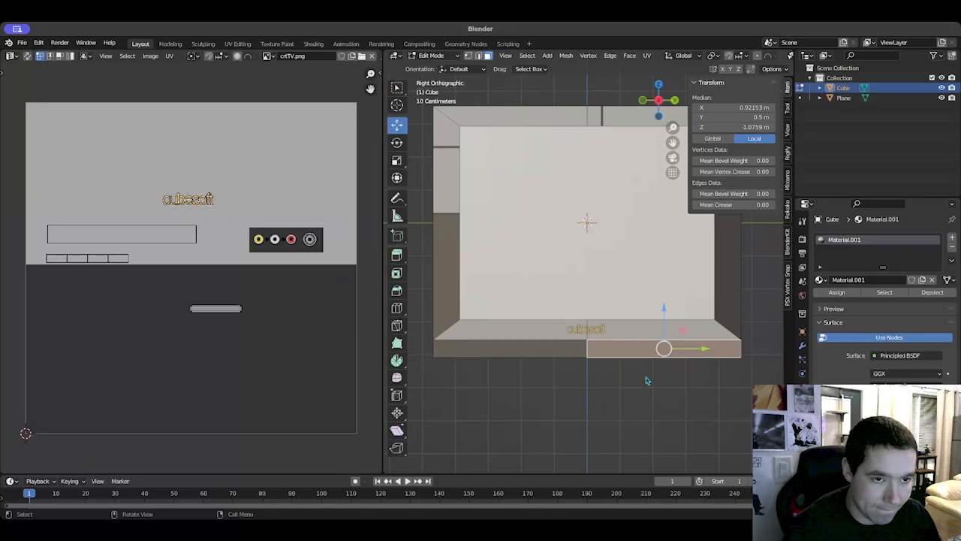
scroll(646, 380, "down", 1)
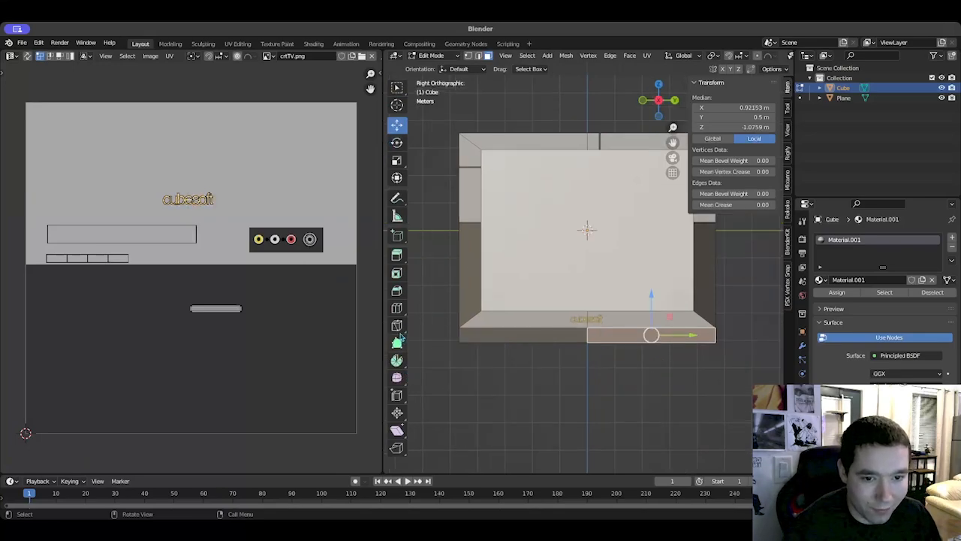
left_click(398, 309)
left_click(517, 337)
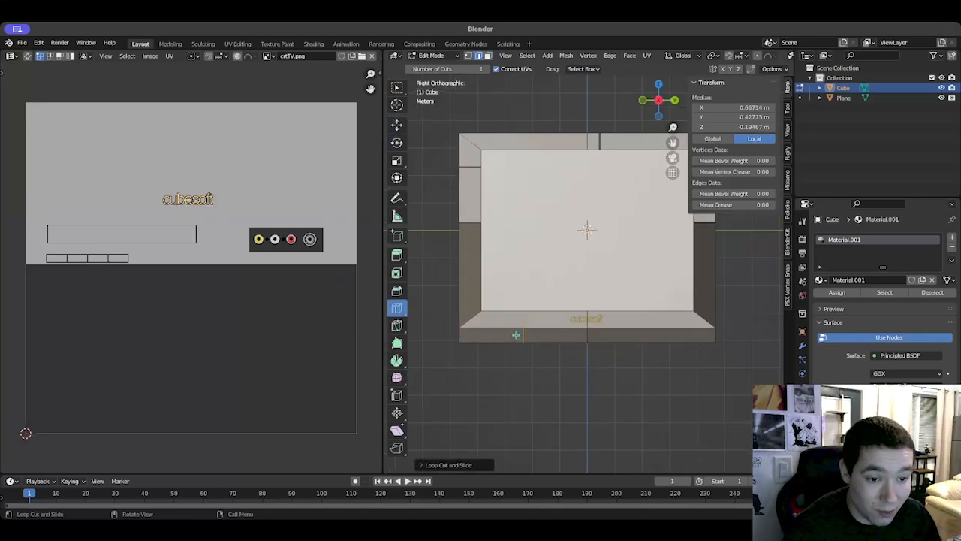
left_click(663, 345)
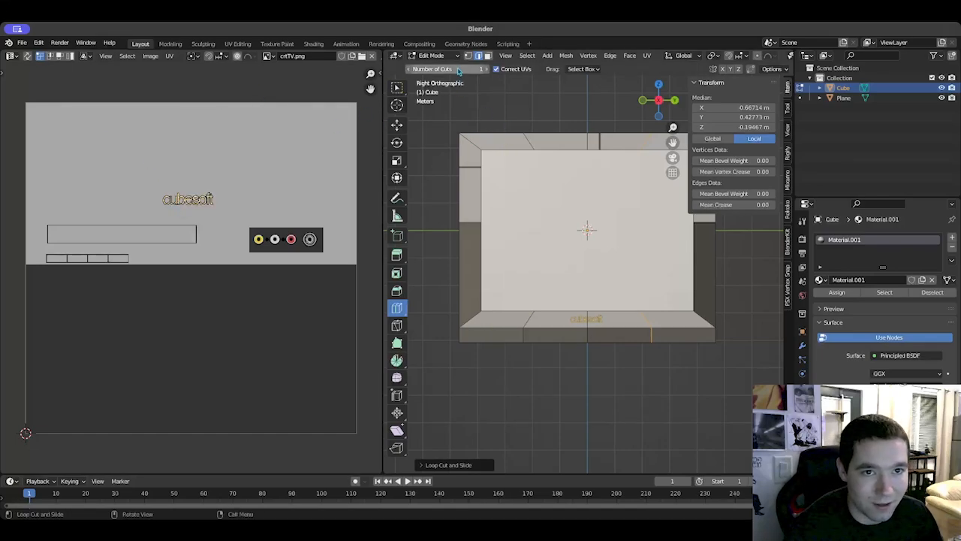
Step: Select the front strip's outermost face at the television's lower right, enlarge its UVs and move them onto the AV connector panel
key("alt+a")
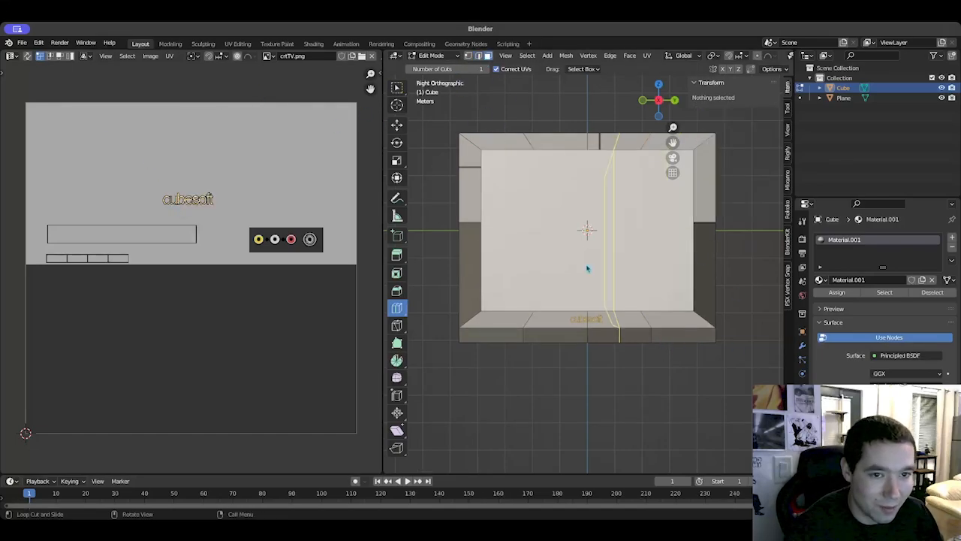
key("w")
left_click(662, 337)
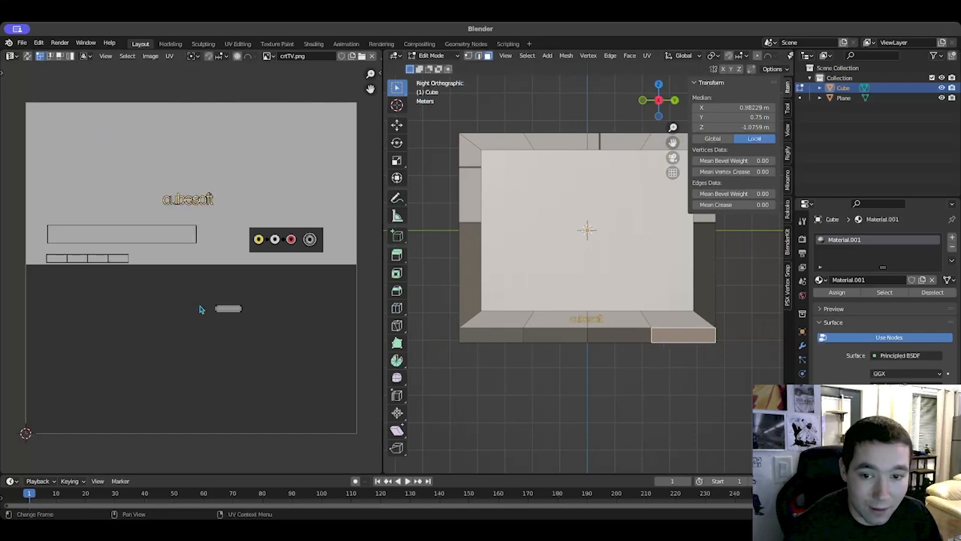
left_click_drag(201, 294, 293, 349)
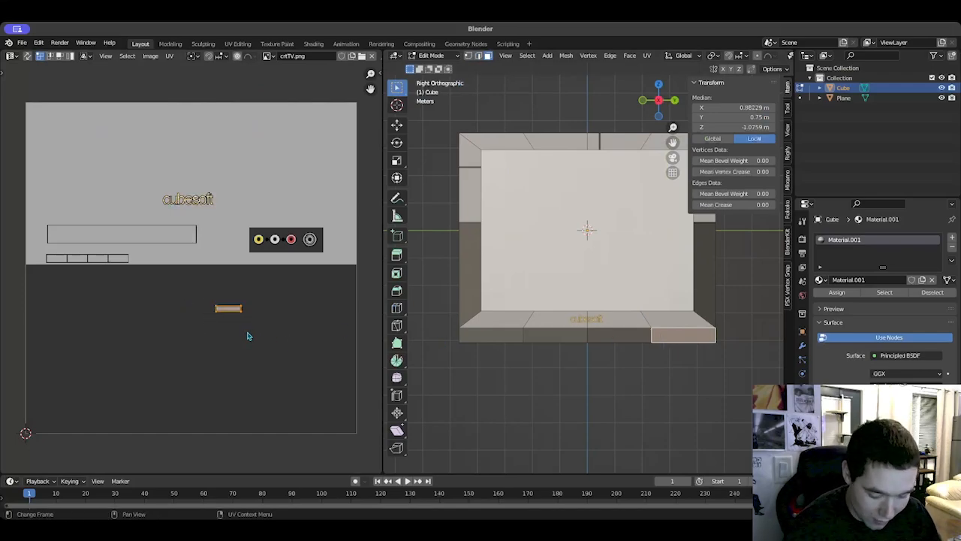
key("s")
left_click(311, 353)
key("g")
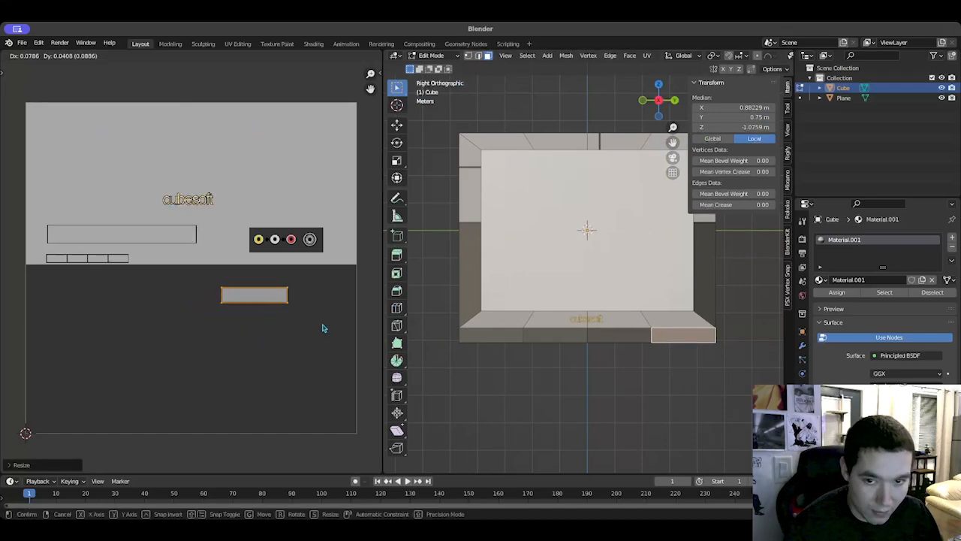
left_click(337, 276)
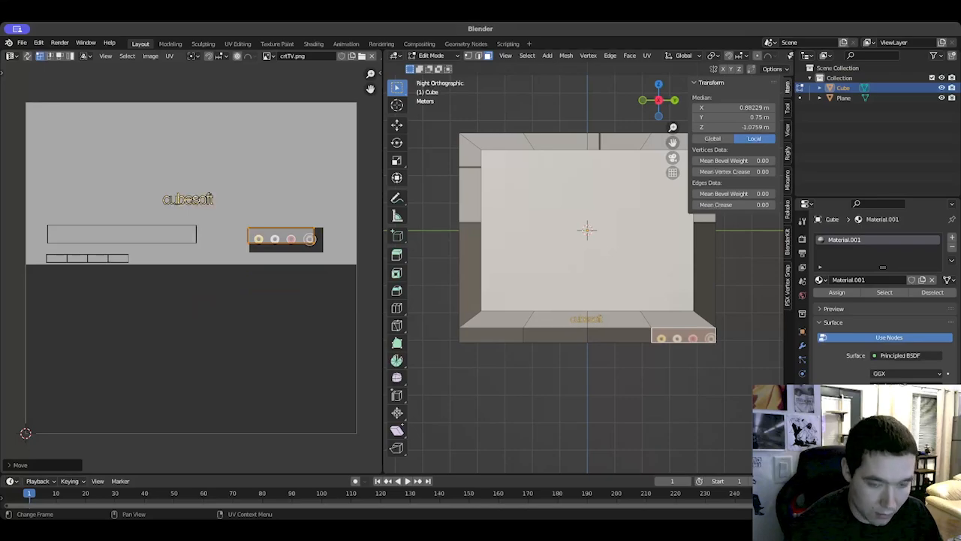
Step: Enlarge the UVs of the front strip's outermost right face and centre them on the AV connector panel, leaving a grey margin around it
key("s")
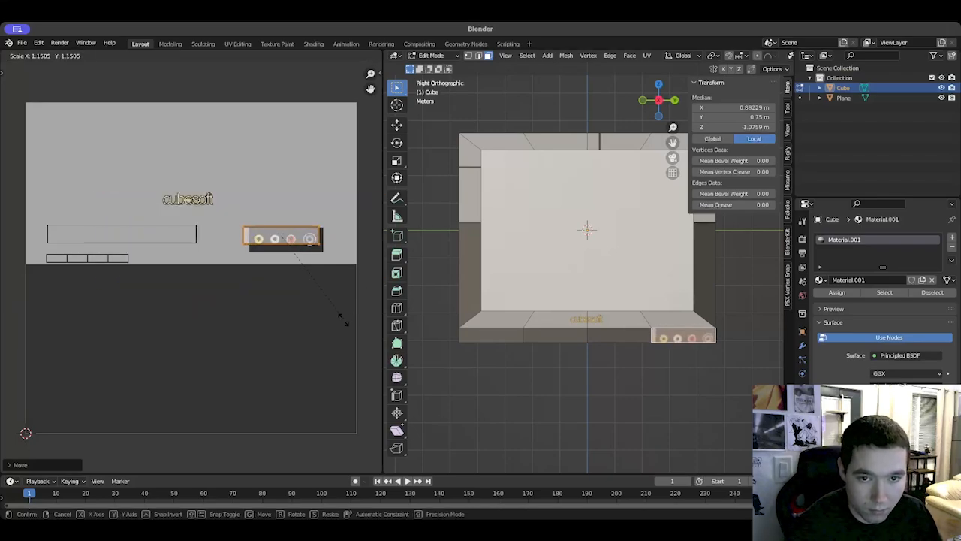
left_click(328, 374)
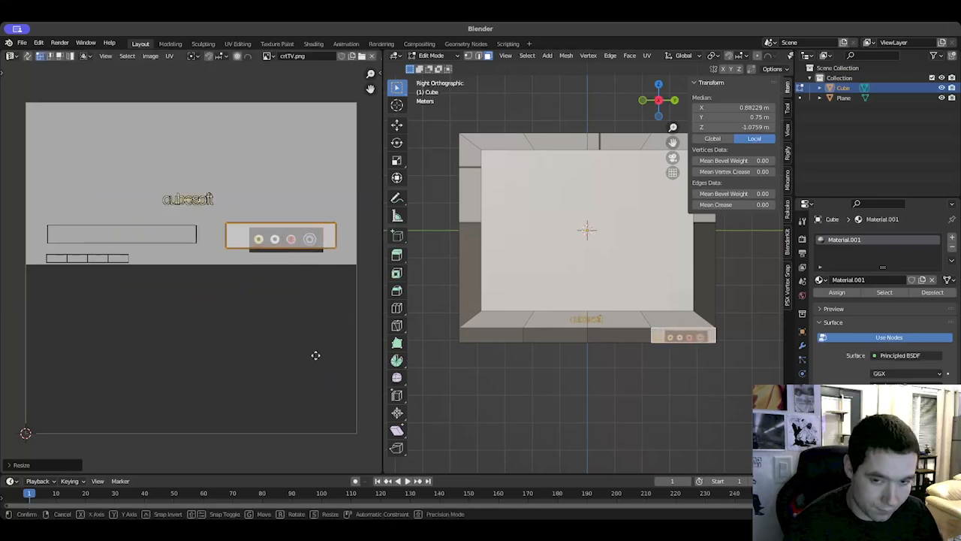
key("g")
left_click(318, 363)
key("s")
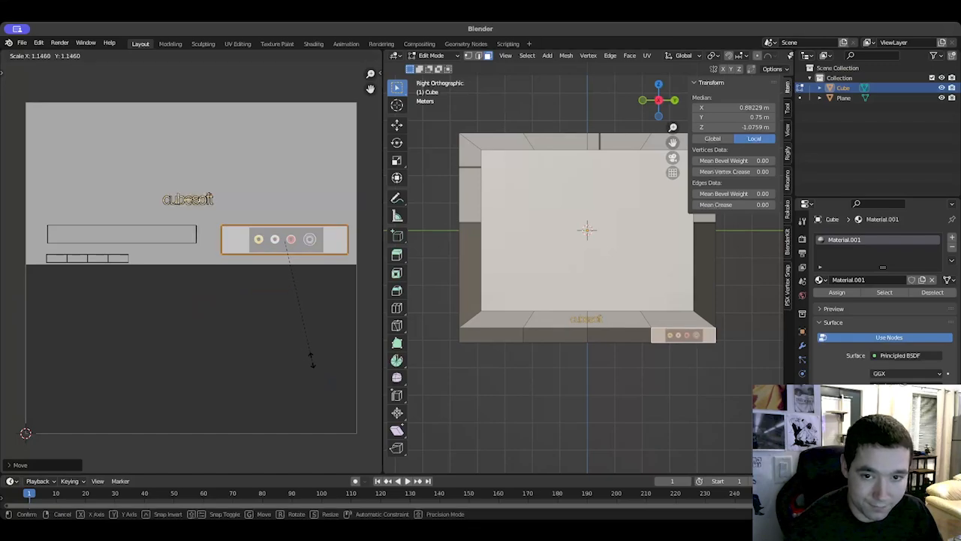
left_click(318, 371)
key("g")
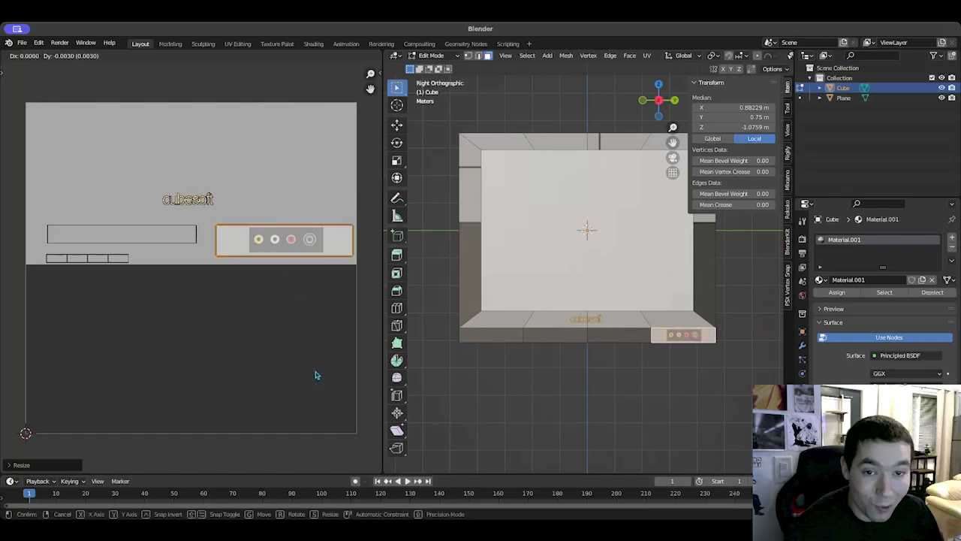
left_click(316, 374)
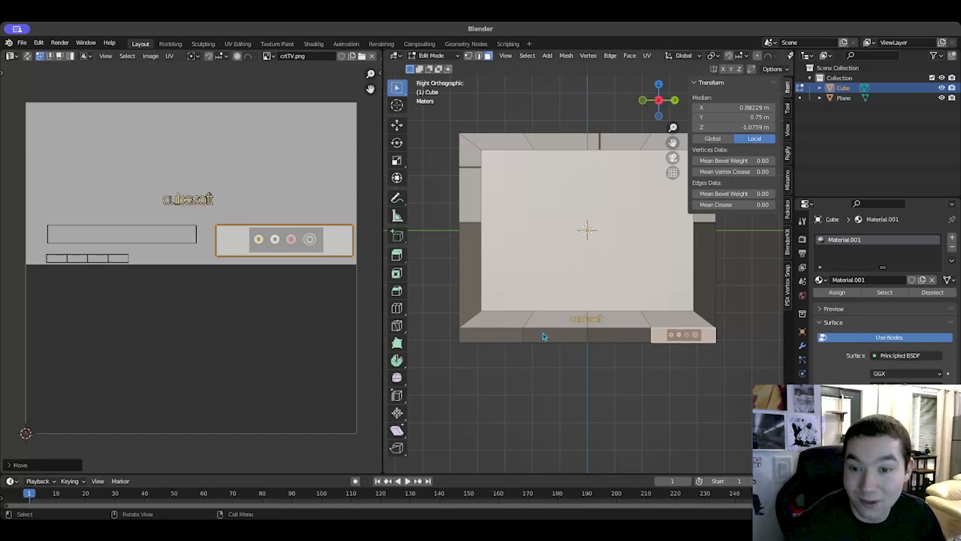
Step: Select the front strip's two left faces, enlarge their UVs and move them onto the long empty rectangle in the texture
scroll(582, 349, "up", 4)
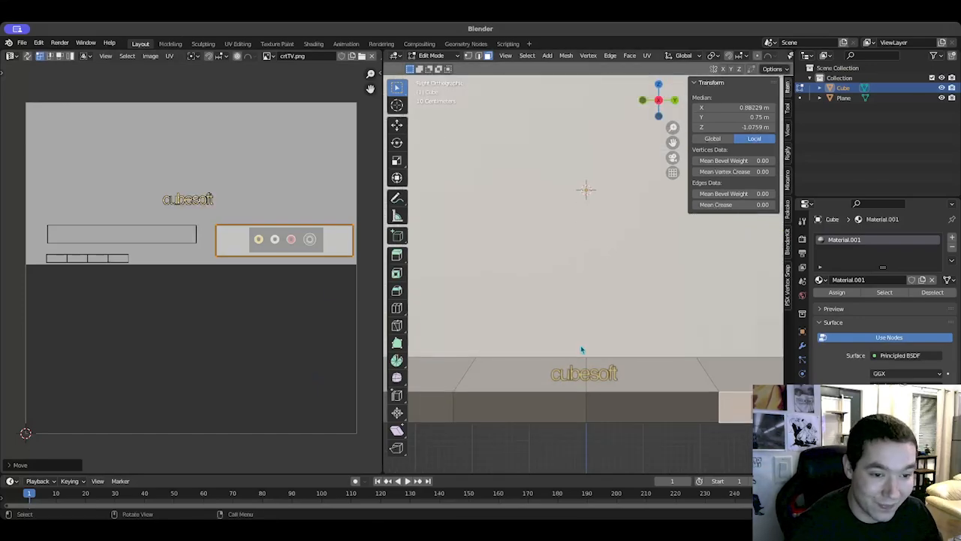
scroll(582, 349, "down", 3)
left_click(497, 353)
left_click(536, 353, "shift")
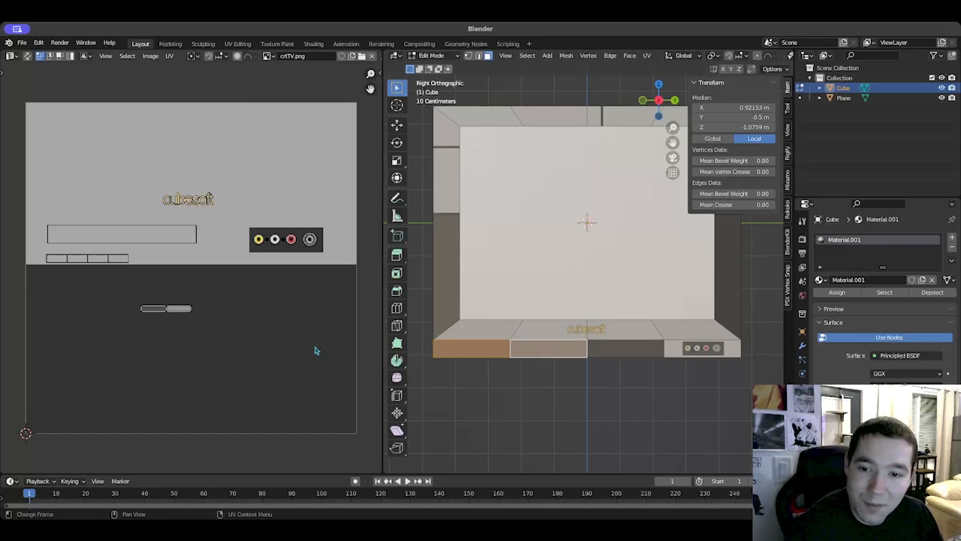
left_click_drag(131, 296, 212, 343)
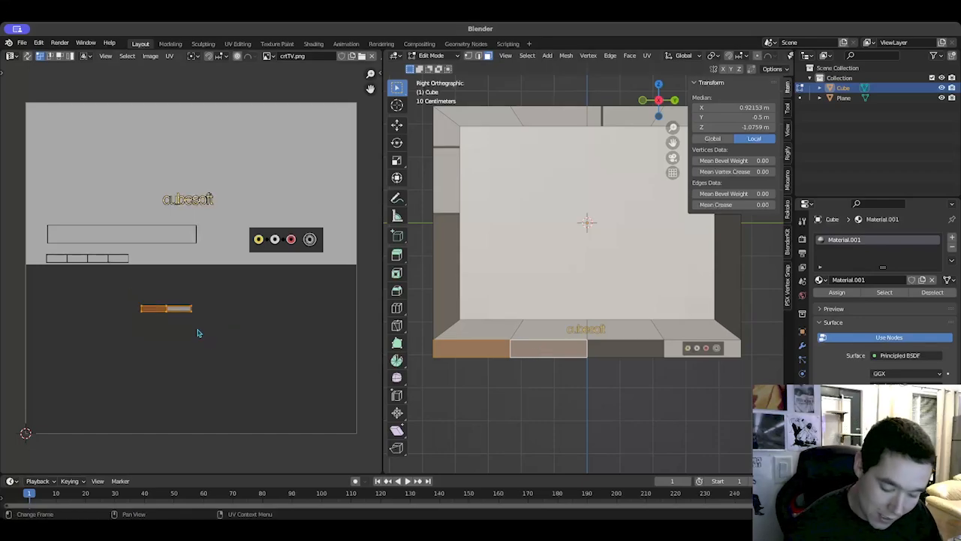
key("s")
left_click(262, 379)
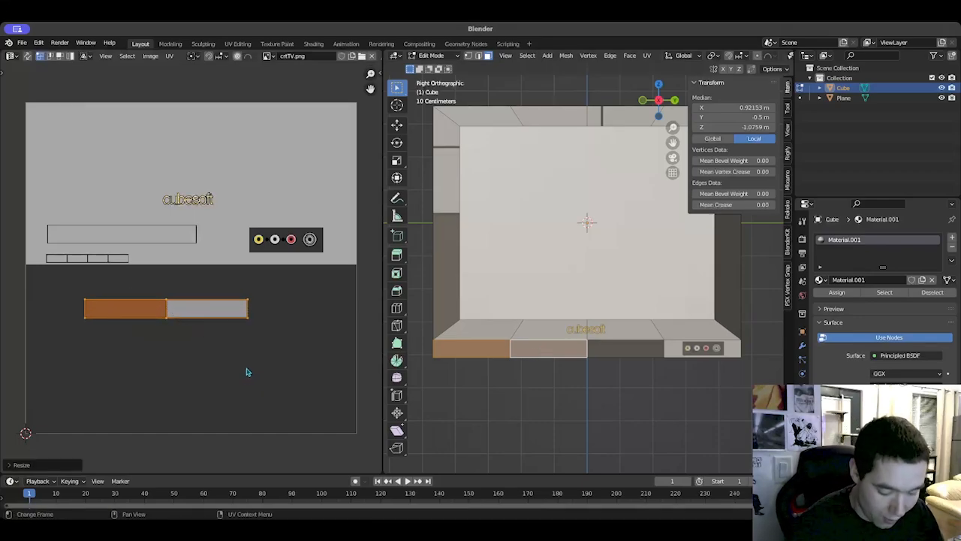
key("g")
left_click(198, 294)
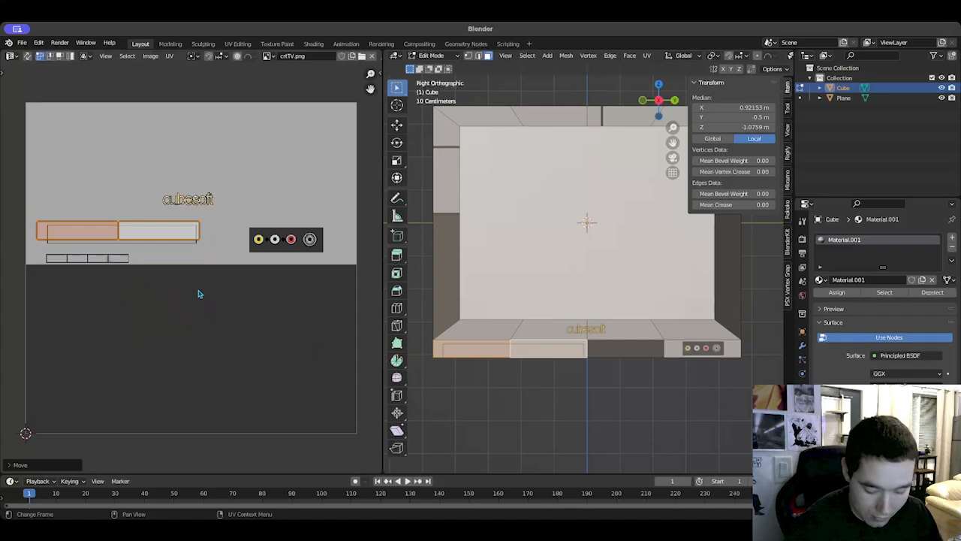
Step: Enlarge the two left strip faces' UVs about 1.46 times and shift them slightly down around the long rectangle
key("s")
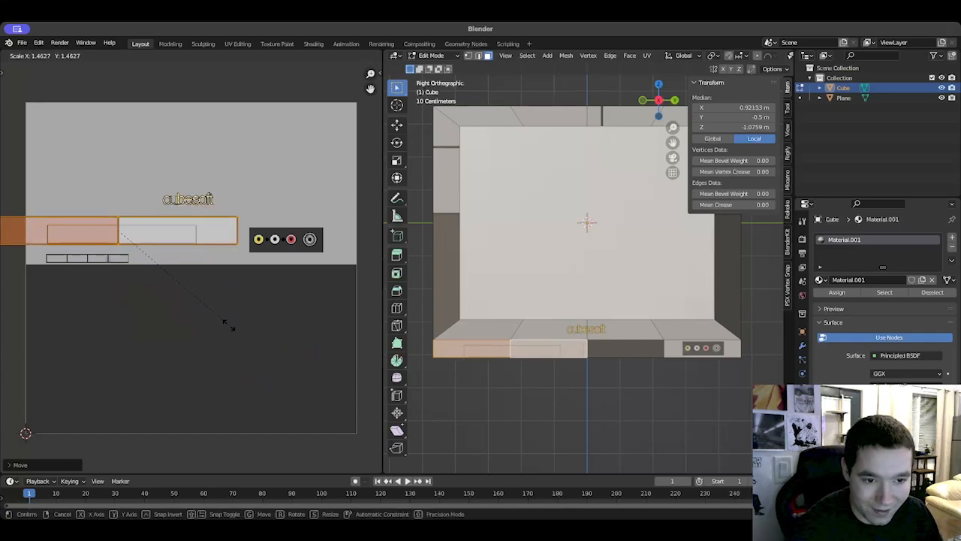
left_click(228, 324)
key("g")
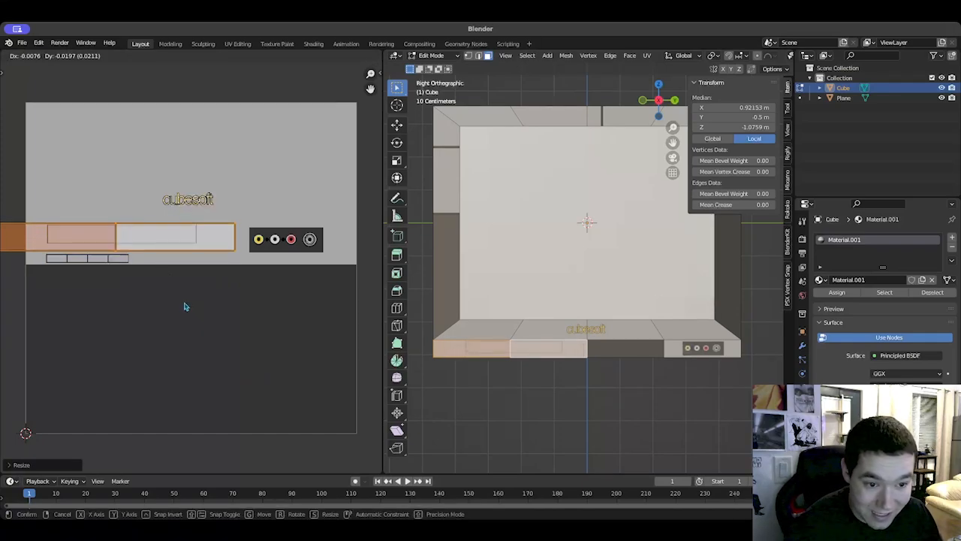
left_click(184, 309)
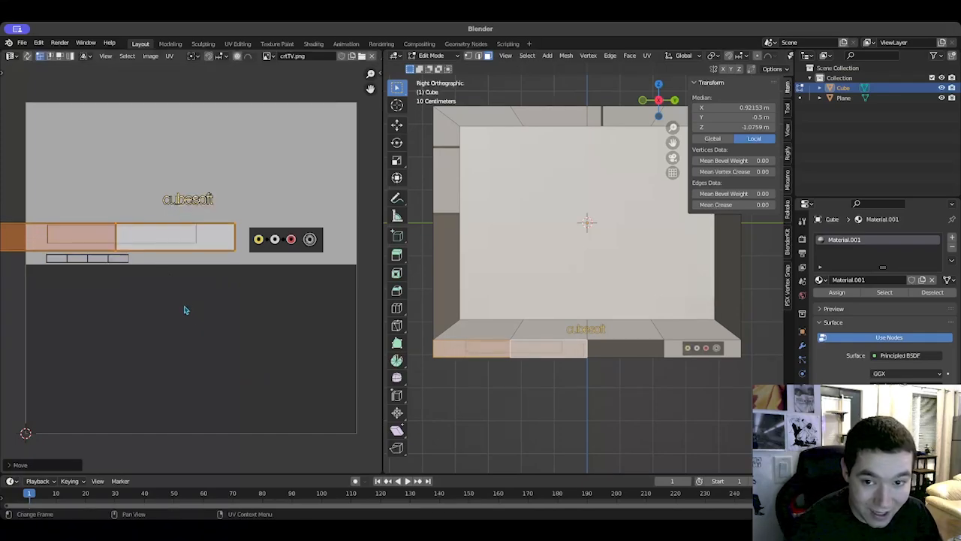
Step: Stretch the two left strip faces' UVs vertically and lower them to cover both the long rectangle and the button row, within the grey area
left_click(4, 78)
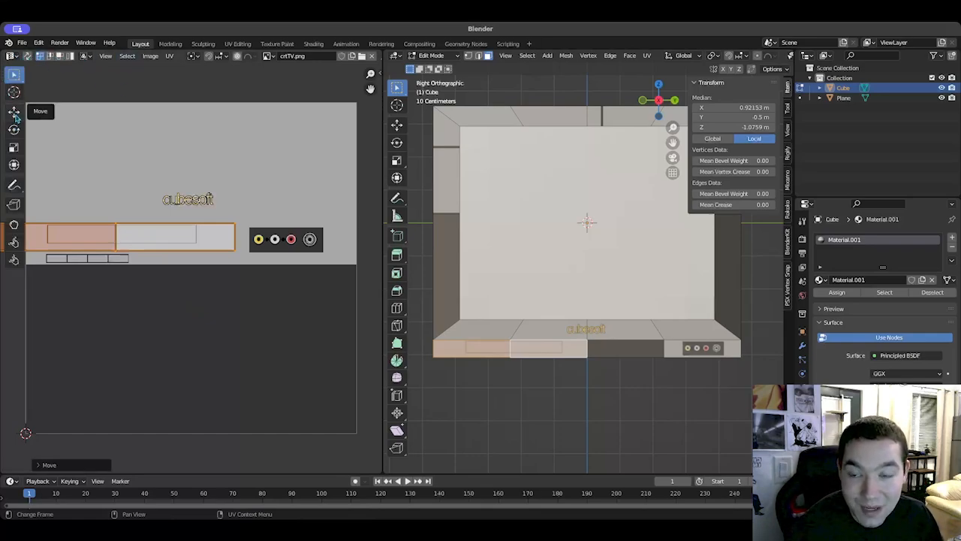
left_click(13, 147)
left_click_drag(114, 200, 117, 165)
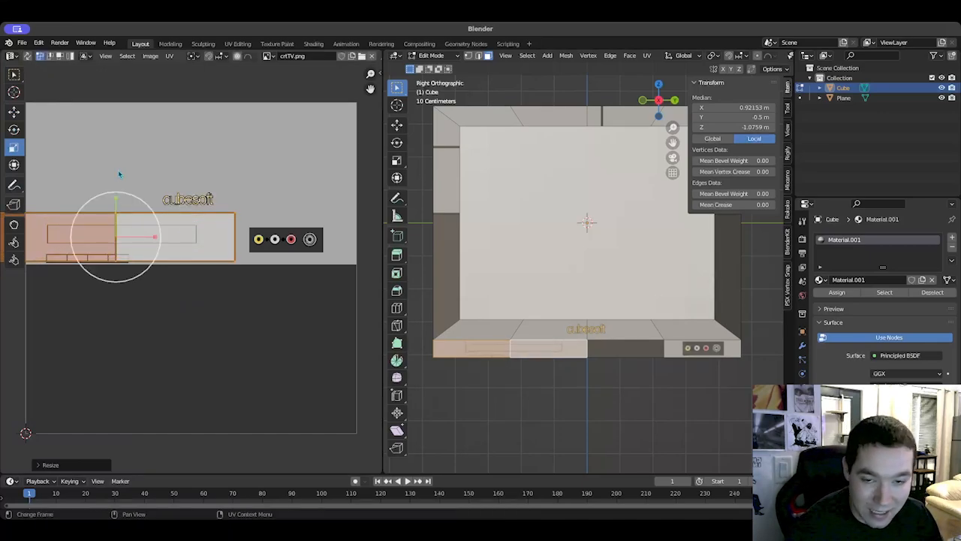
key("g")
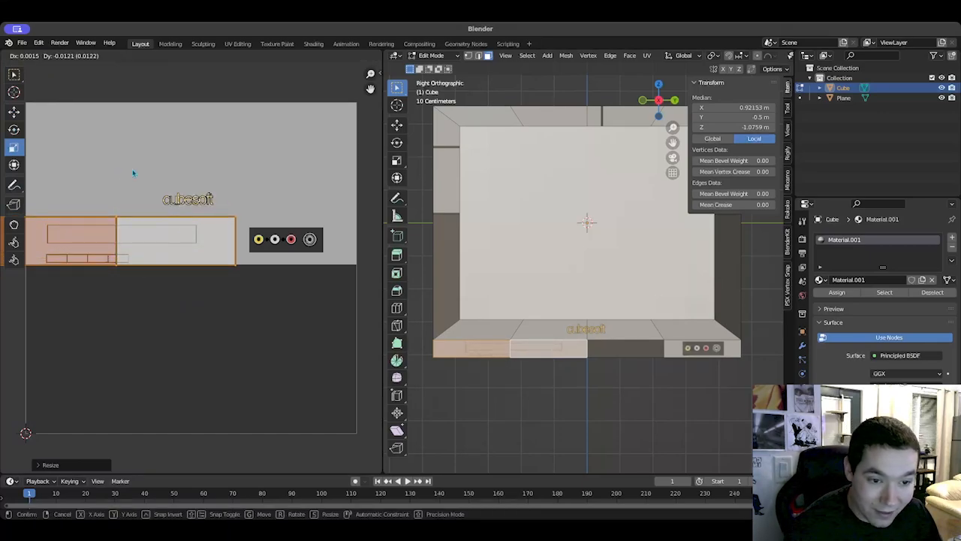
left_click(133, 173)
scroll(148, 288, "up", 2)
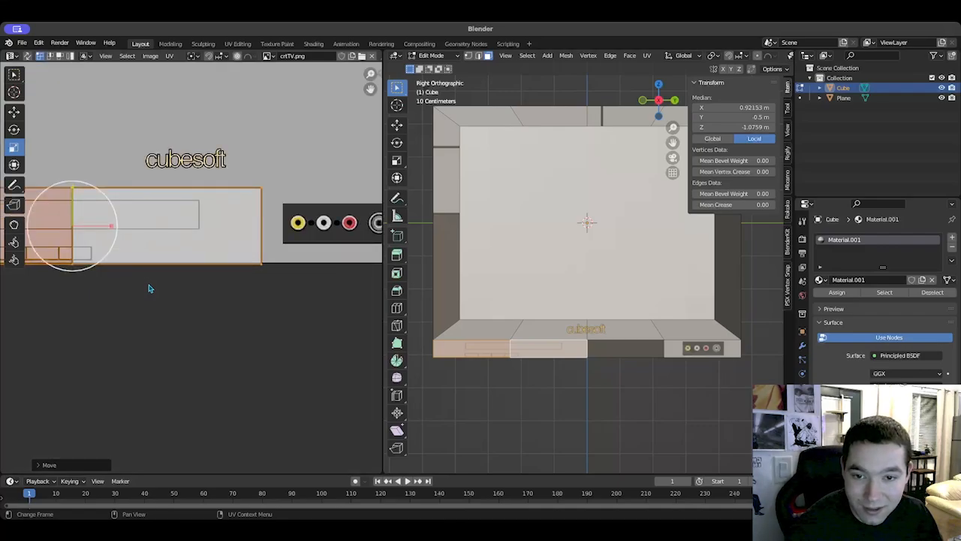
scroll(149, 288, "down", 2)
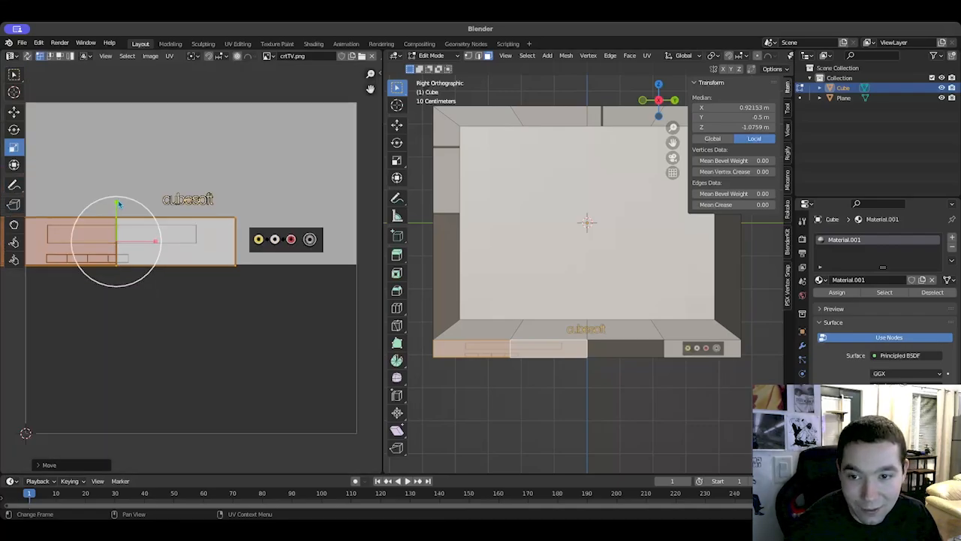
left_click_drag(118, 204, 118, 203)
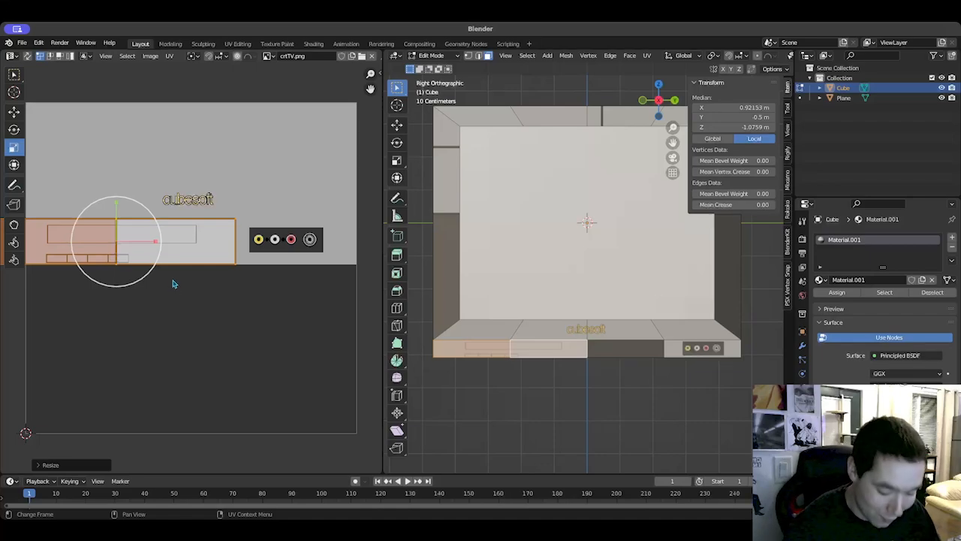
Step: Shift the two left strip faces' UVs sideways into the texture and narrow them along X to stay clear of the AV panel
key("g")
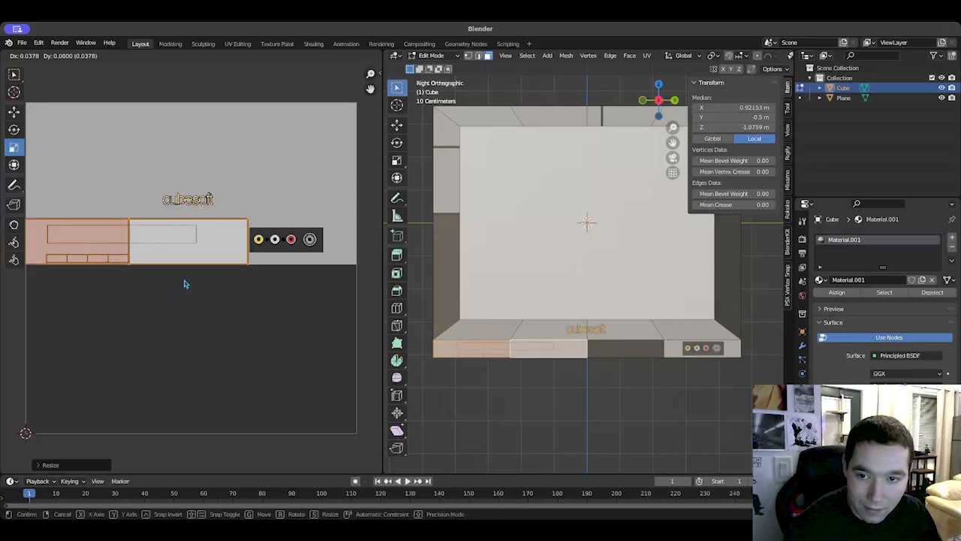
left_click(184, 284)
key("s")
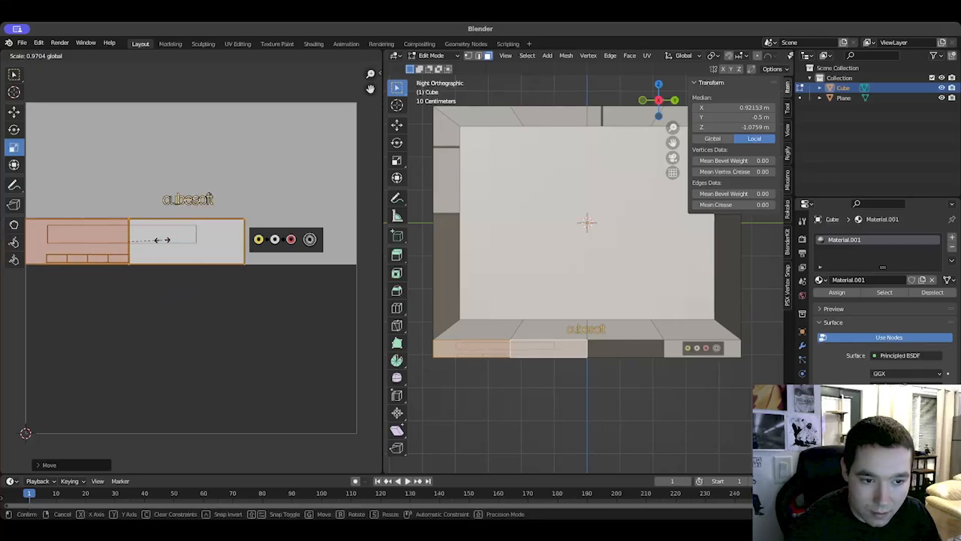
key("x")
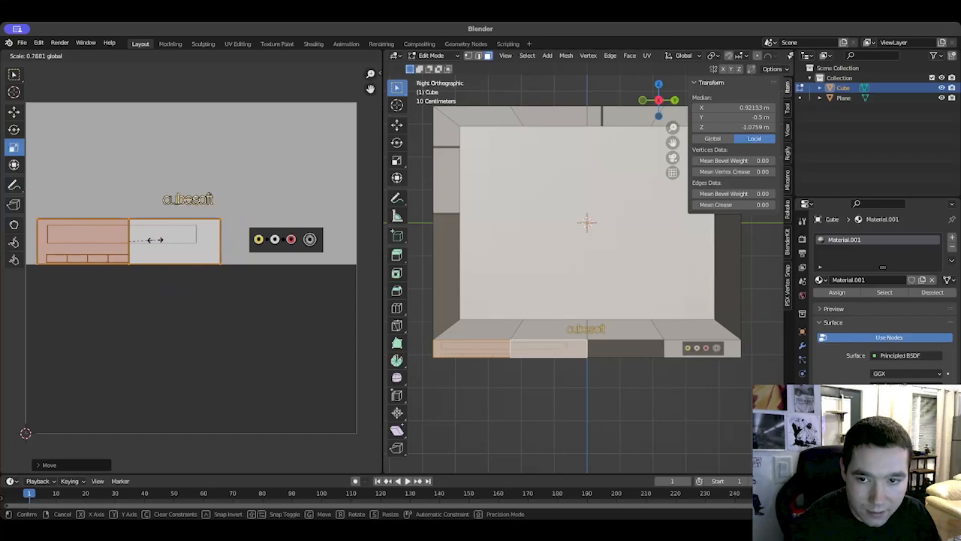
left_click(160, 242)
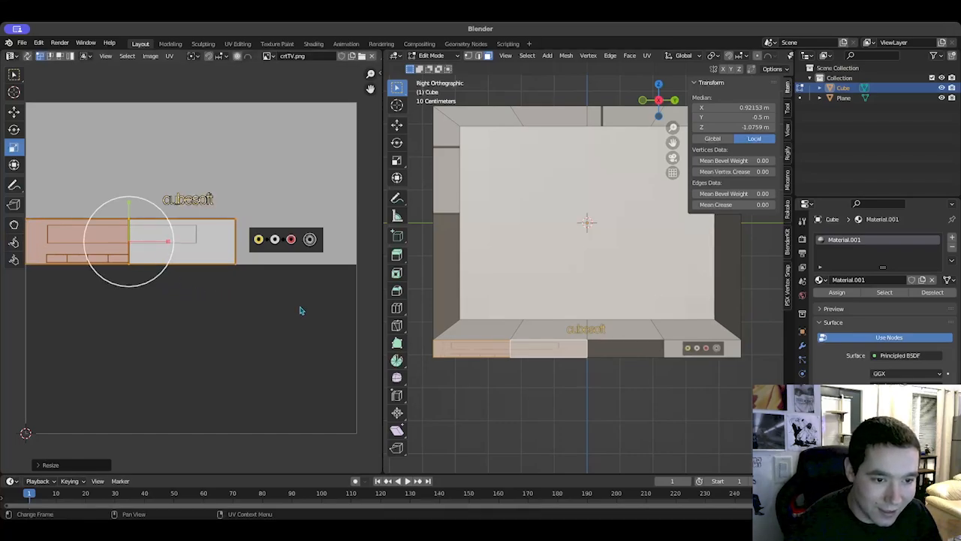
Step: Select the dark front strip face just right of centre and move its UVs onto the blank grey area of the texture
left_click(521, 393)
middle_click_drag(521, 392, 582, 412)
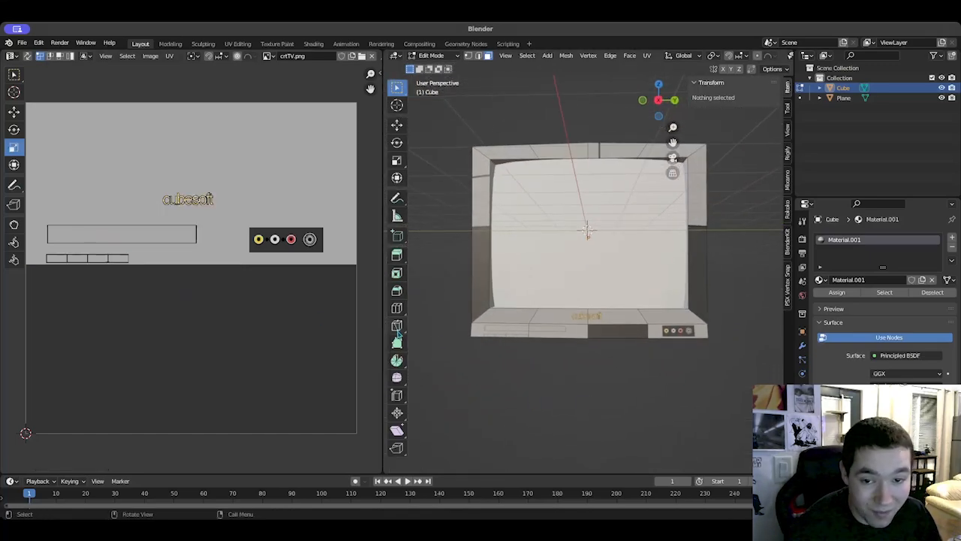
left_click(617, 330)
left_click_drag(183, 285, 260, 335)
key("g")
left_click(283, 131)
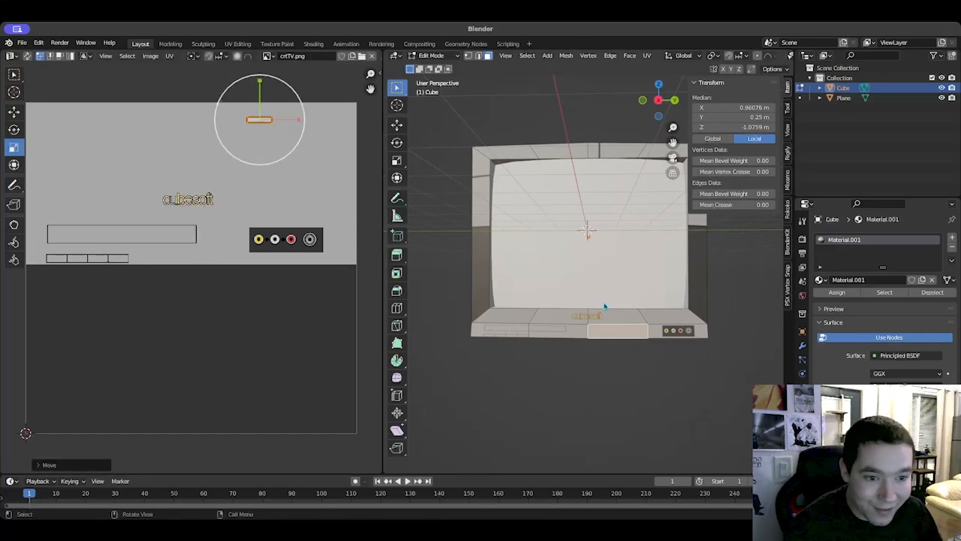
Step: Move the UVs of the frame's left side face onto the blank grey area of the texture
left_click(487, 261)
left_click_drag(115, 258, 212, 337)
key("g")
left_click(174, 218)
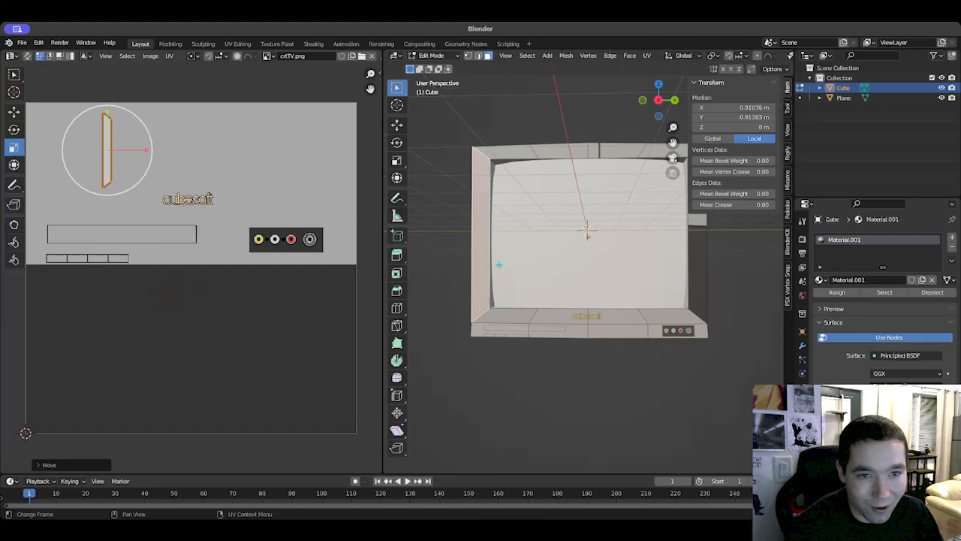
Step: Move the UVs of the upper frame's left corner face and the upper face just right of centre onto blank grey
left_click(502, 154)
left_click_drag(99, 227, 249, 283)
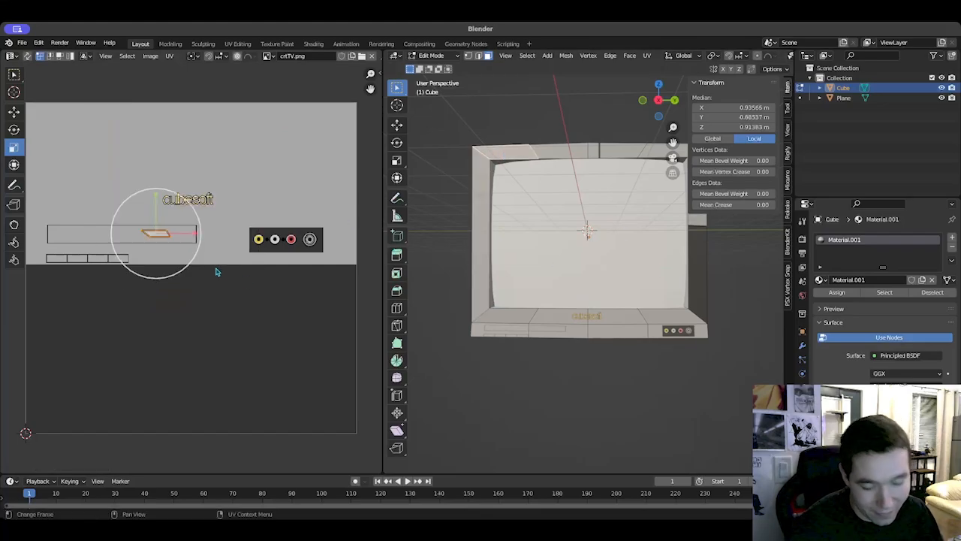
key("g")
left_click(174, 197)
left_click(612, 152)
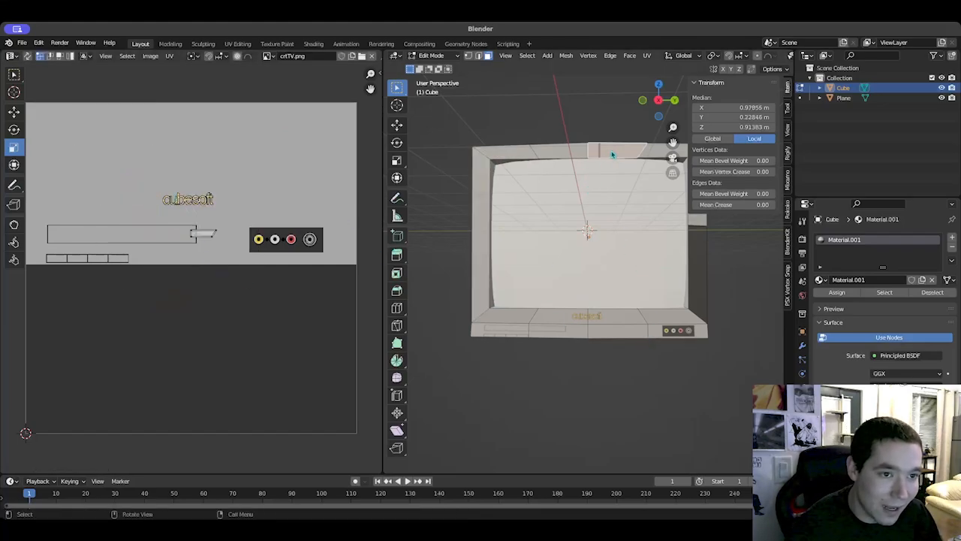
left_click_drag(174, 219, 241, 259)
key("g")
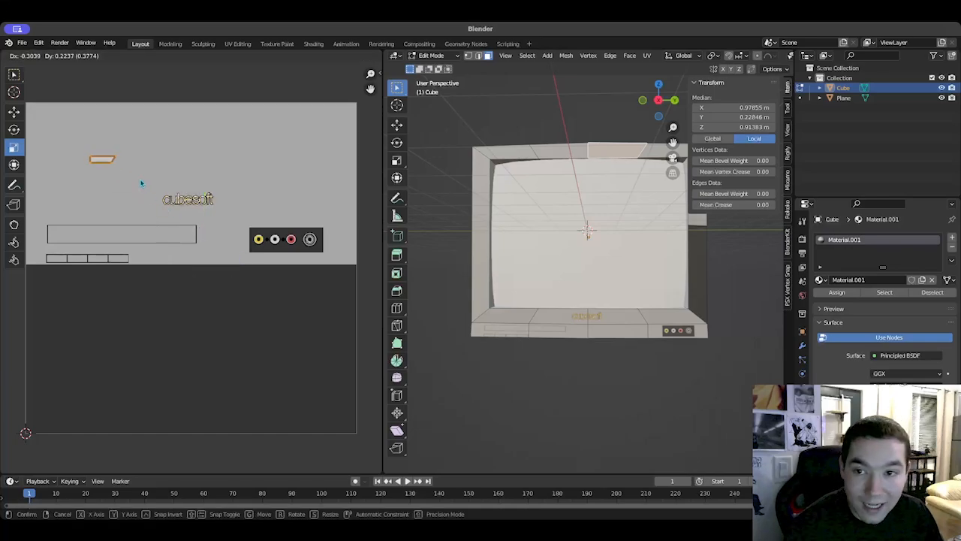
left_click(142, 183)
Step: Move the UVs of the frame's right side face up onto the blank grey area above the AV panel
scroll(644, 310, "down", 2)
left_click(665, 291)
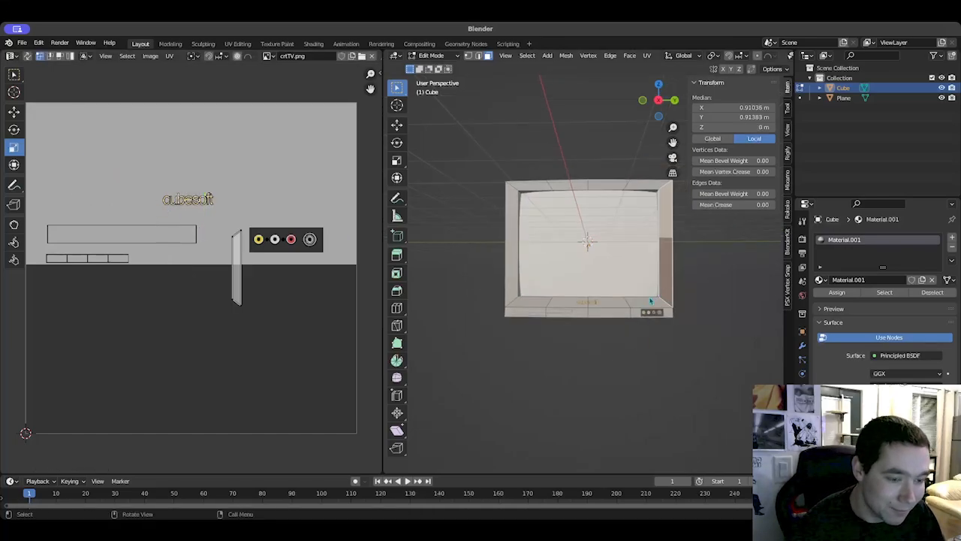
left_click(236, 266)
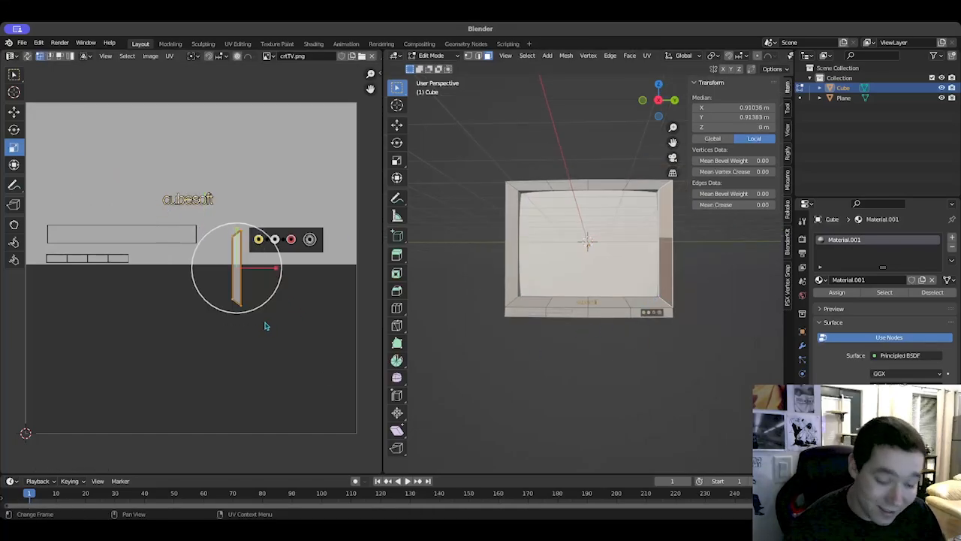
key("g")
left_click(283, 229)
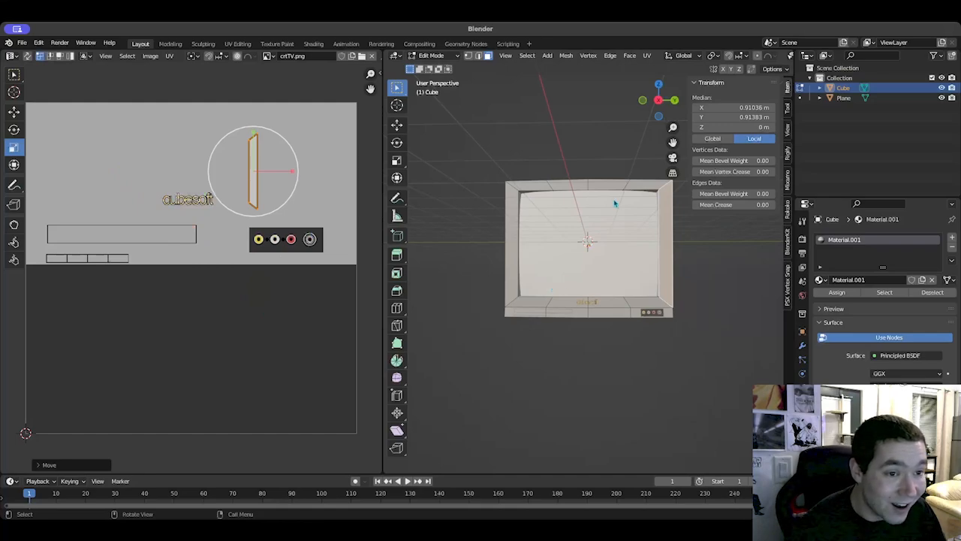
Step: Move the UVs of the narrow ledge face under the screen's right end onto the blank grey area of the texture
left_click(636, 192)
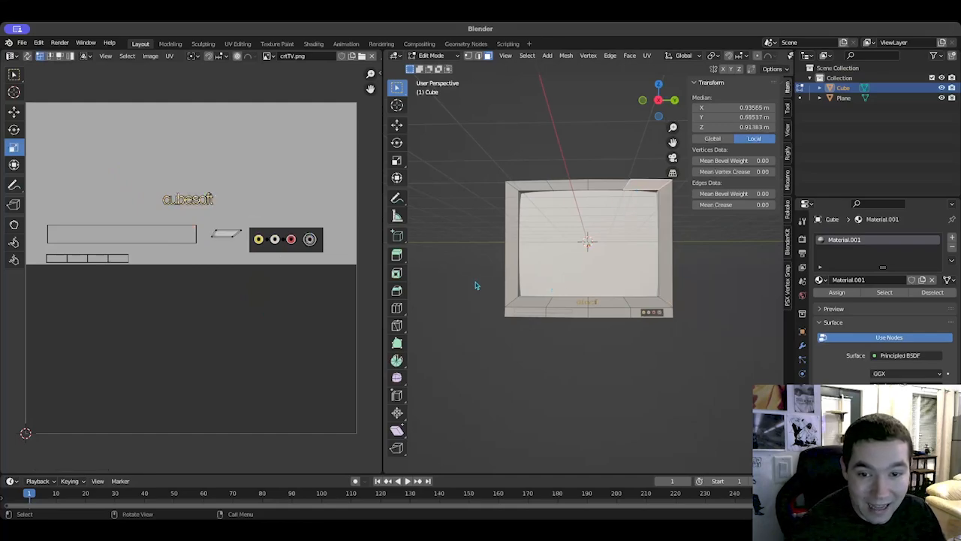
middle_click_drag(631, 319, 705, 333)
scroll(588, 419, "up", 4)
scroll(589, 422, "down", 1)
left_click(697, 313)
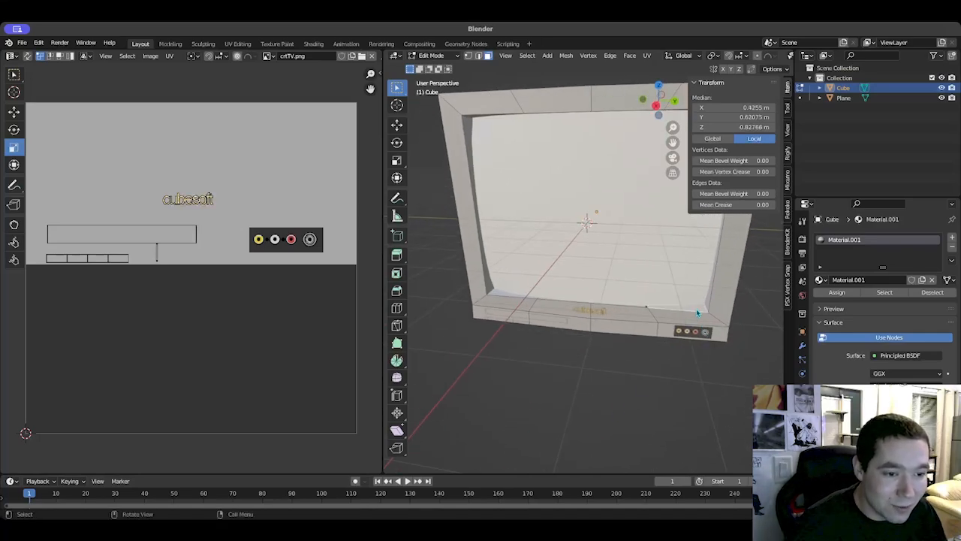
left_click_drag(125, 225, 184, 286)
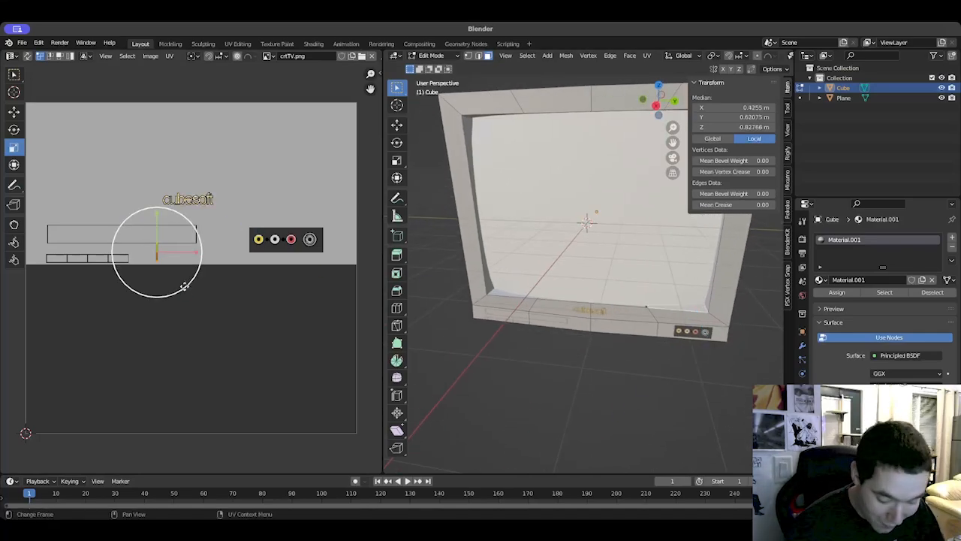
key("g")
left_click(114, 167)
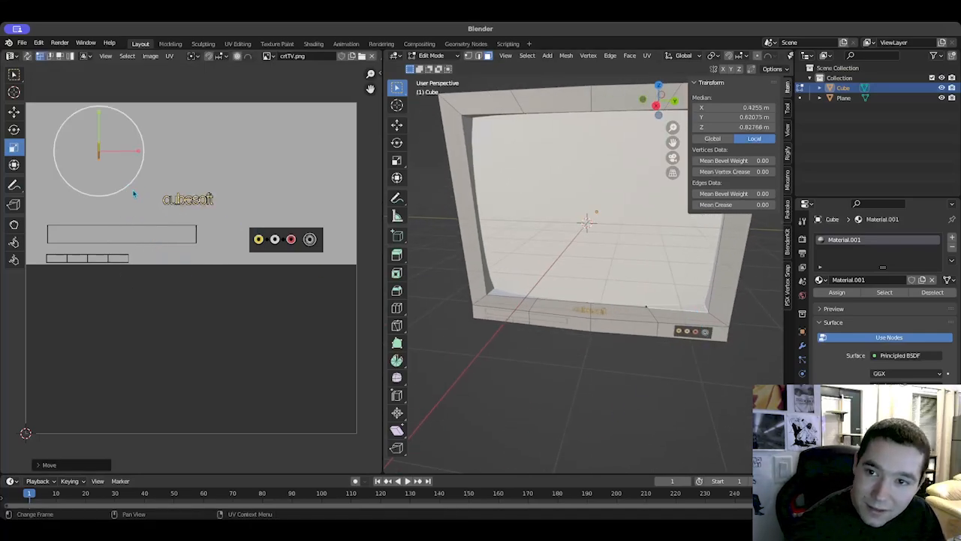
Step: Move the UVs of the two narrow ledge faces under the middle of the screen onto the blank grey area
left_click(636, 310)
left_click_drag(139, 209, 203, 279)
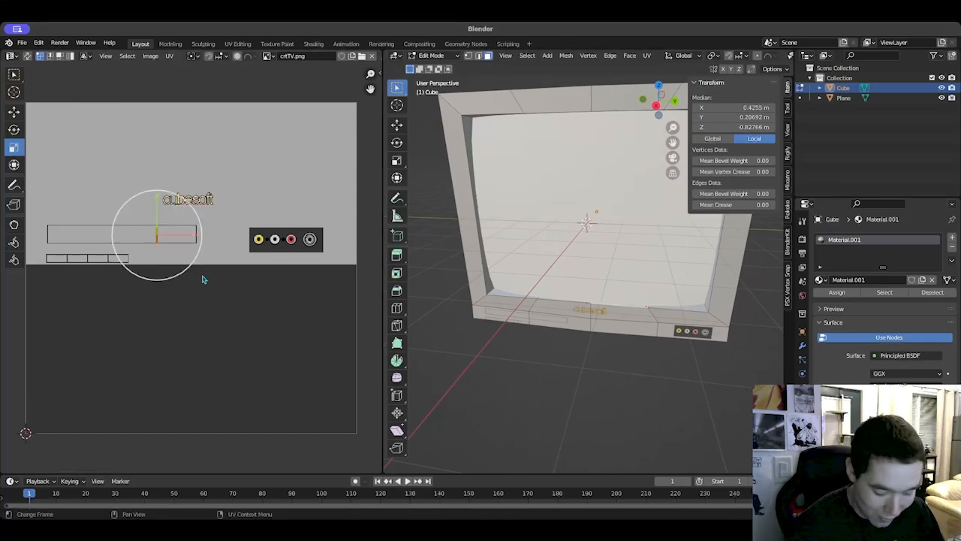
key("g")
left_click(146, 179)
scroll(512, 392, "up", 3)
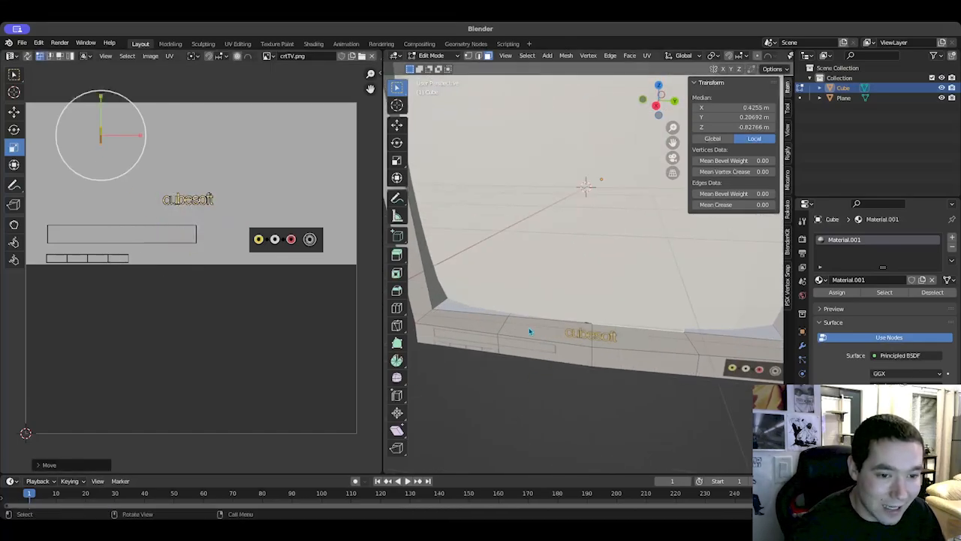
key("ctrl+z")
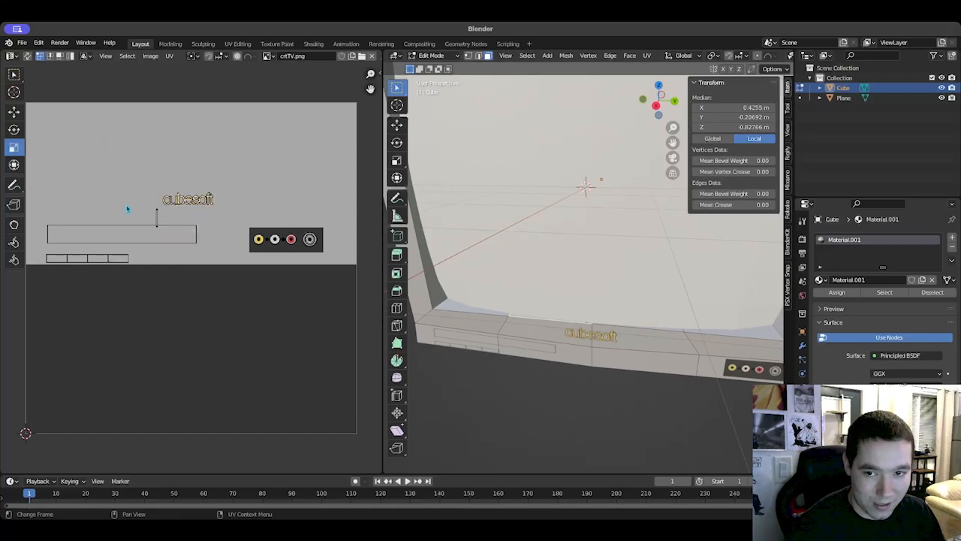
left_click_drag(127, 205, 195, 240)
key("g")
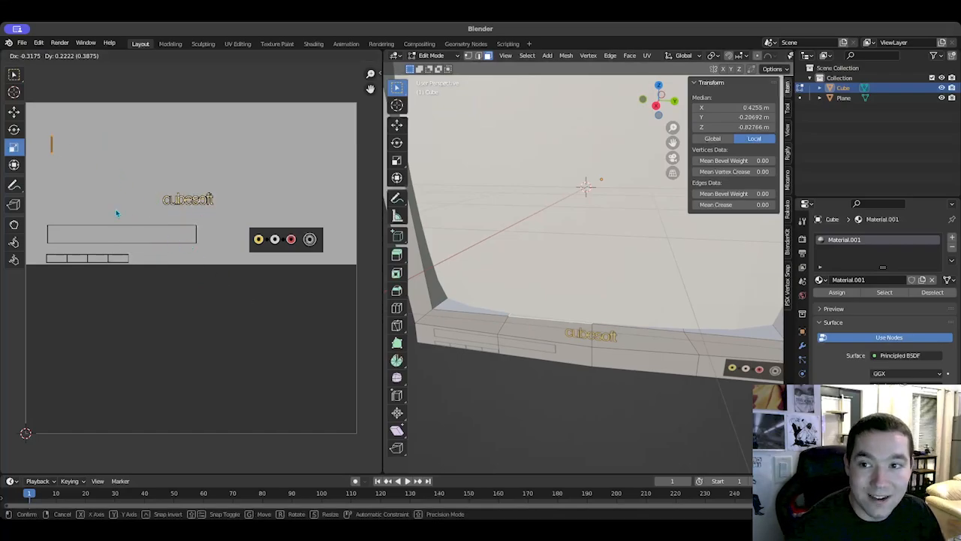
left_click(116, 213)
Step: Move the UVs of the narrow ledge face under the screen's left end onto blank grey, and deselect the face
left_click(482, 311)
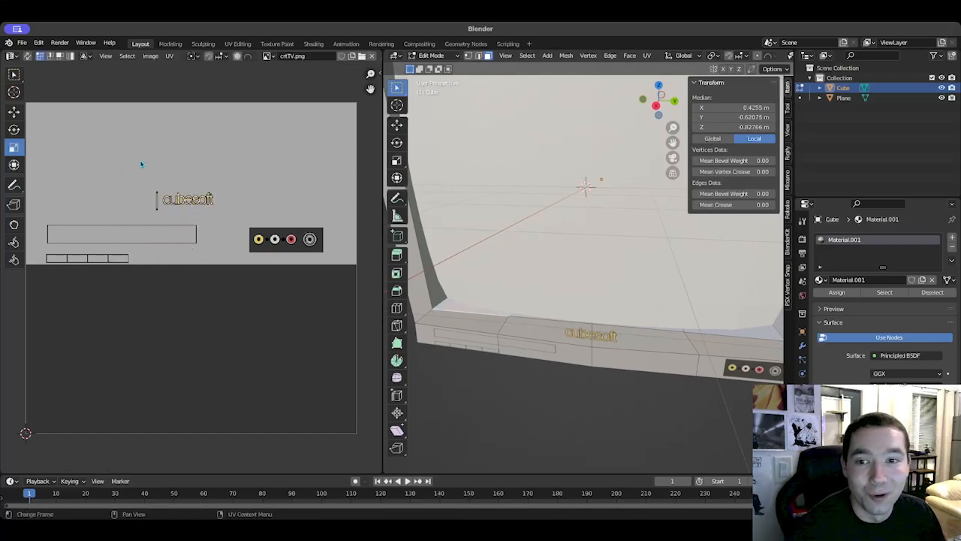
left_click_drag(141, 165, 180, 231)
key("g")
left_click(156, 278)
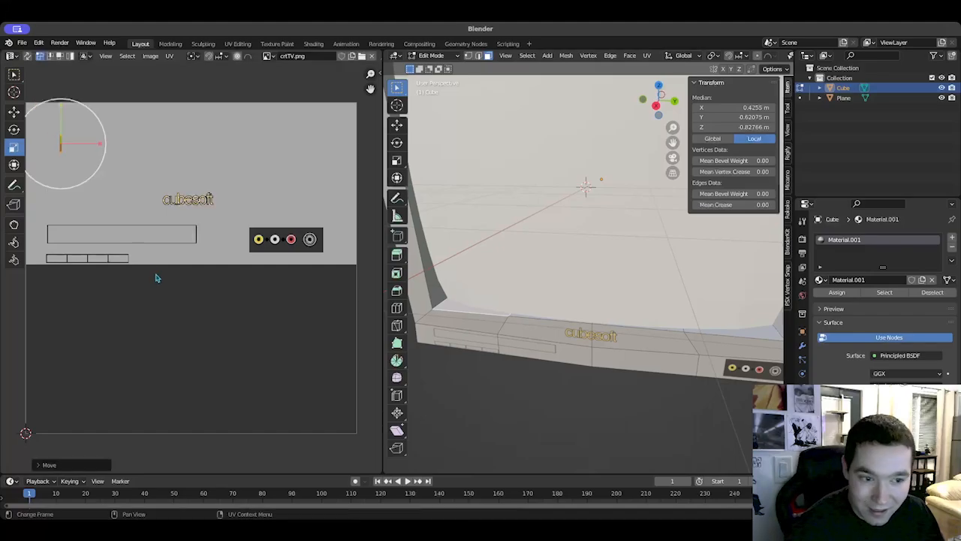
left_click(513, 425)
Step: Select the four outer top faces of the TV's front frame together with its adjoining outer side face
scroll(513, 424, "down", 5)
middle_click_drag(512, 425, 617, 460)
left_click(558, 194)
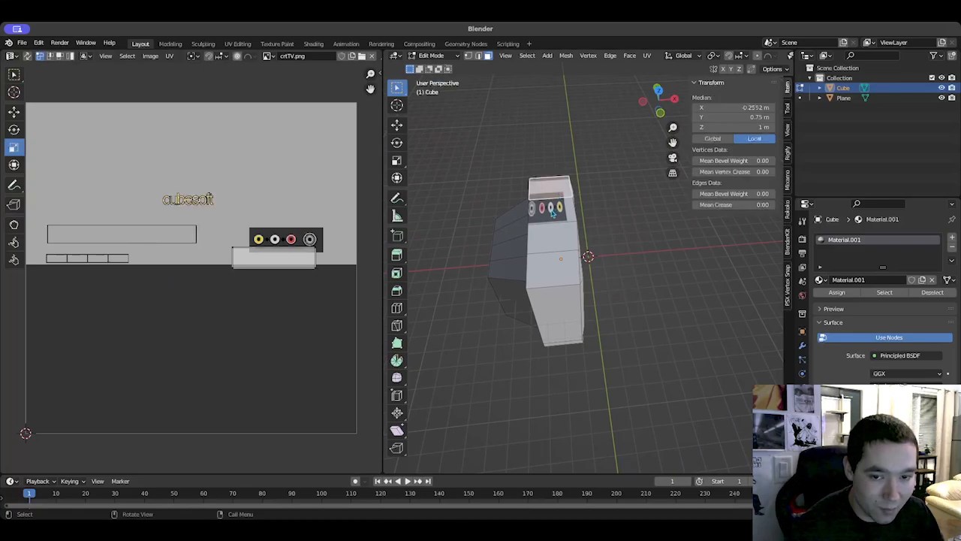
left_click(552, 214, "shift")
left_click(551, 244, "shift")
left_click(552, 274, "shift")
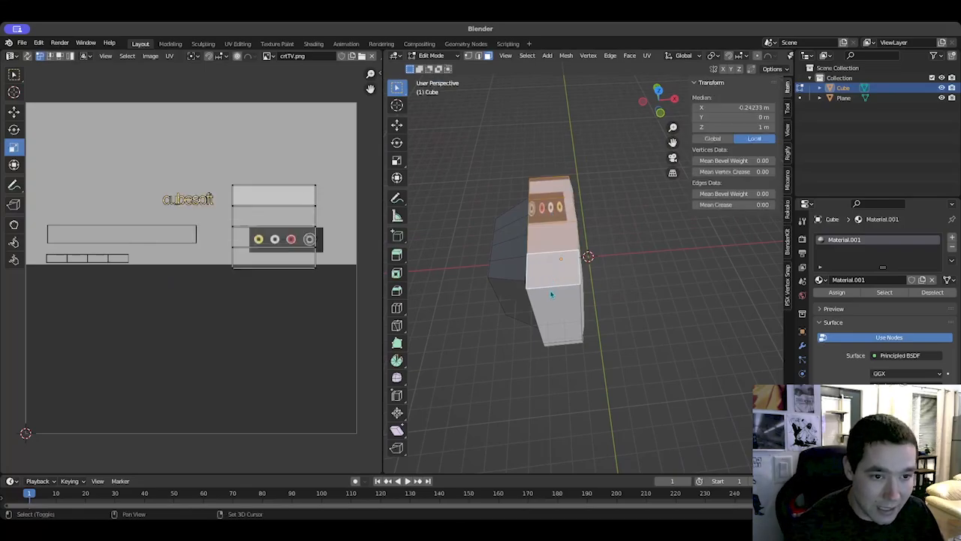
left_click(553, 317, "shift")
Step: Add the four underside faces of the front frame and its opposite outer side face to the selection
middle_click_drag(553, 317, 561, 214)
left_click(558, 278, "shift")
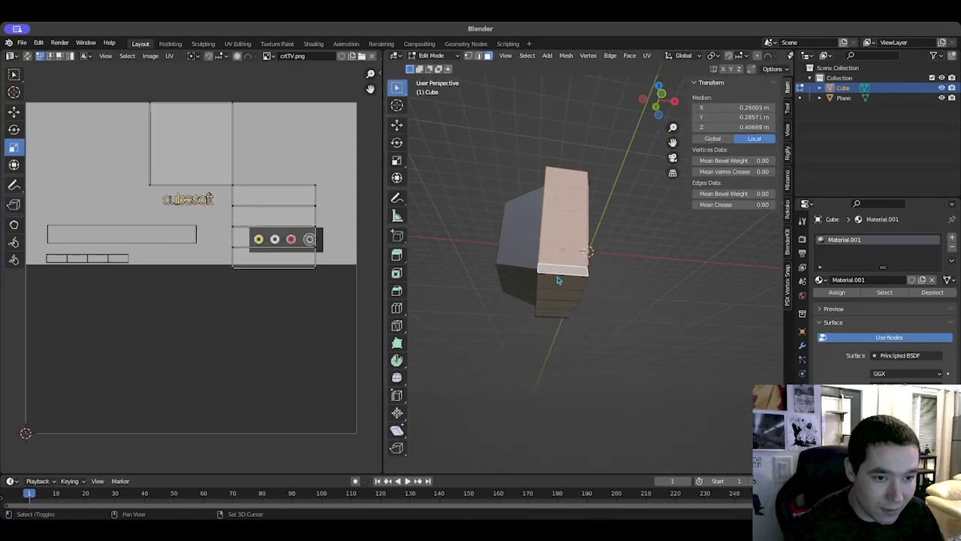
left_click(556, 298, "shift")
left_click(558, 282, "shift")
middle_click_drag(558, 281, 557, 231)
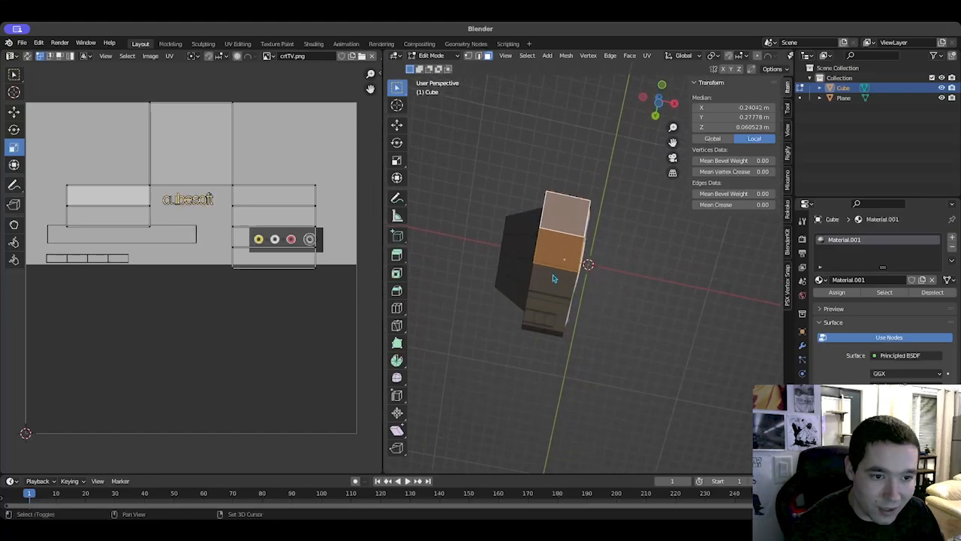
left_click(554, 281, "shift")
left_click(546, 316, "shift")
middle_click_drag(546, 316, 675, 302)
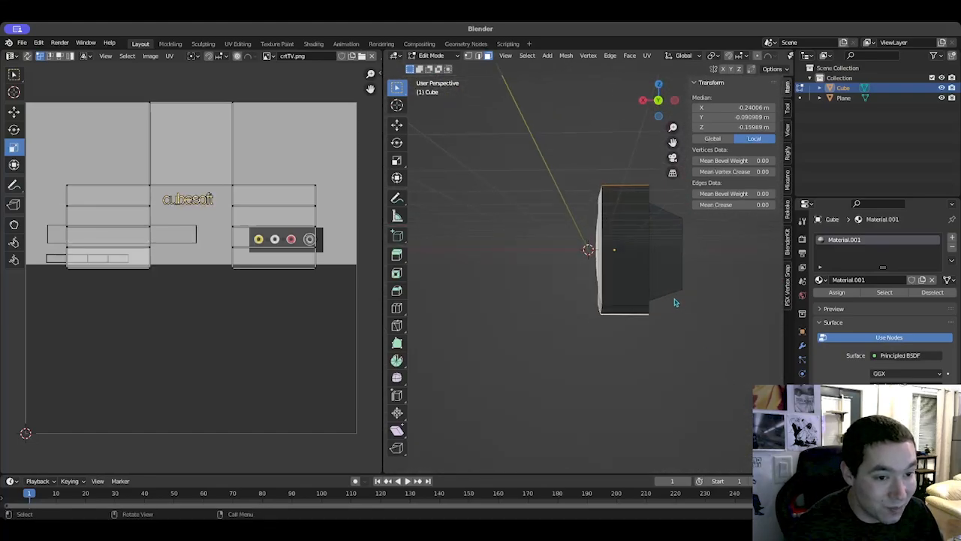
left_click(632, 301, "shift")
Step: Select all UVs of the frame's outer top, side and underside faces and scale them down uniformly
middle_click_drag(635, 236, 529, 270)
scroll(239, 193, "down", 2)
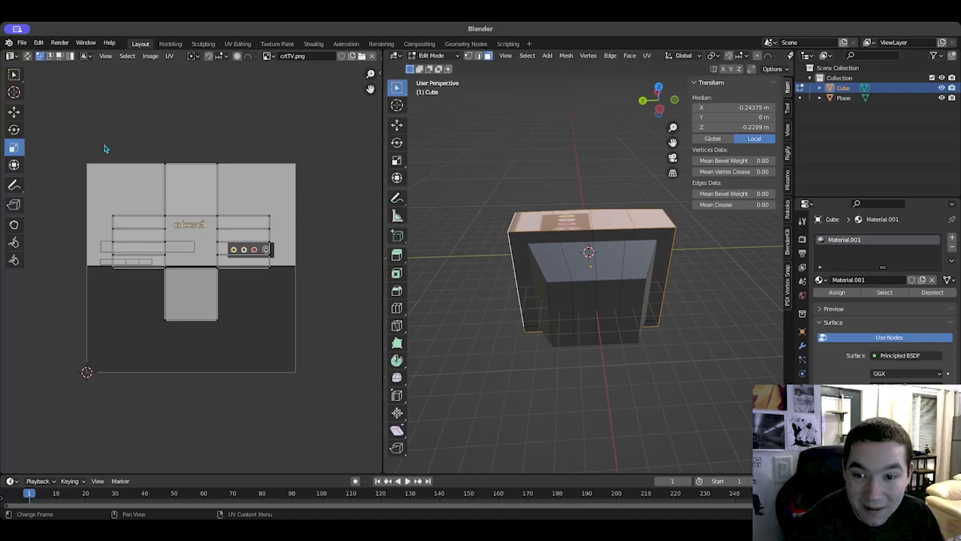
left_click_drag(105, 149, 291, 386)
key("s")
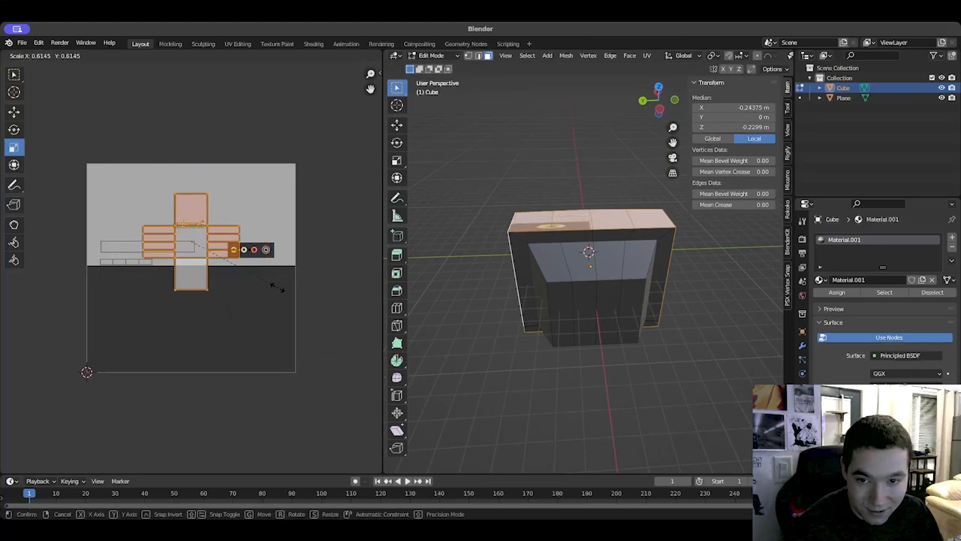
Step: Scale down the selected housing UV islands and move them onto the empty light-grey area of the crtTV.png texture
left_click(222, 279)
key("g")
left_click(161, 241)
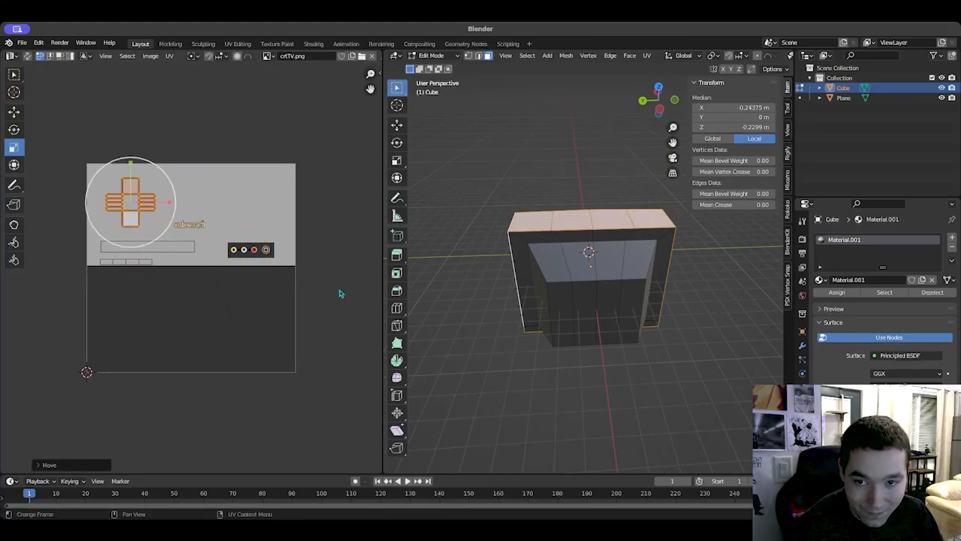
middle_click_drag(571, 353, 652, 333)
key("KP_1")
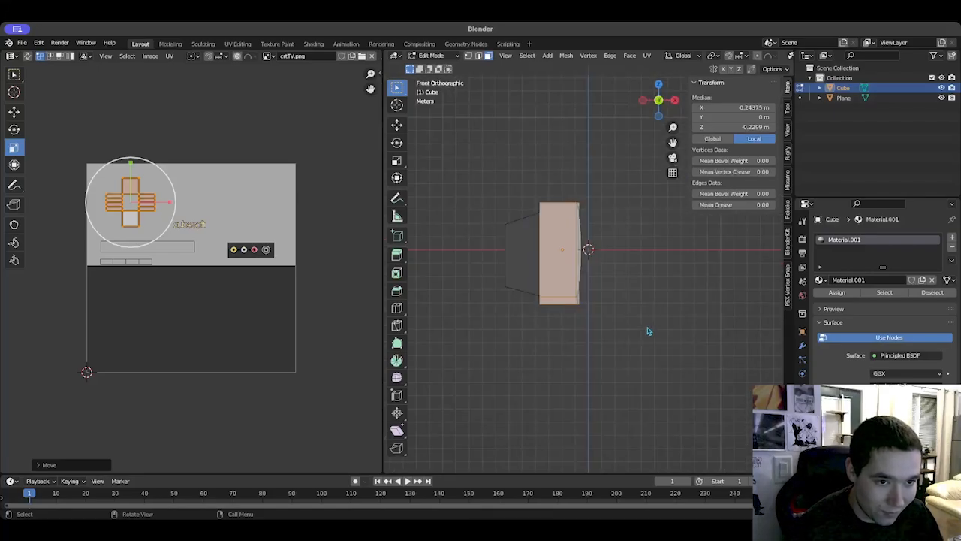
left_click(573, 331)
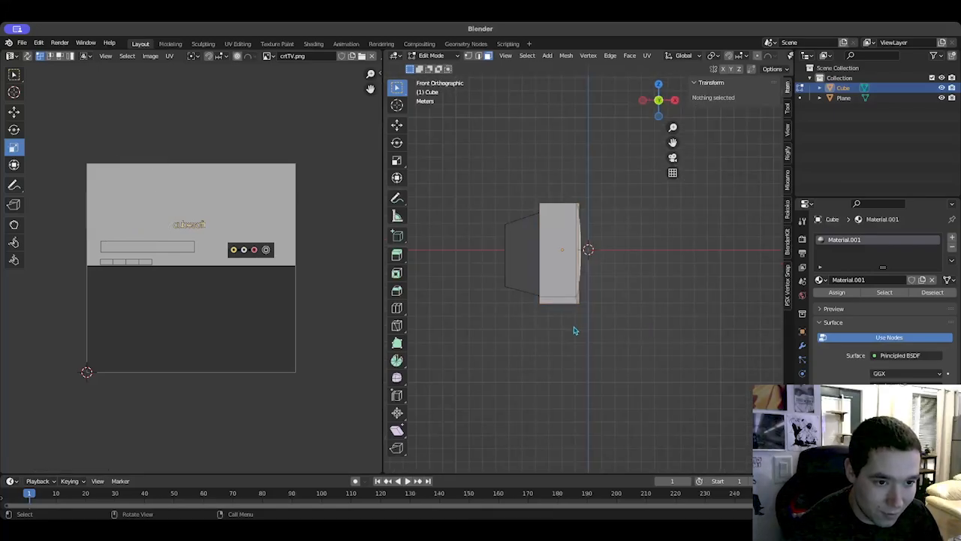
left_click(565, 229)
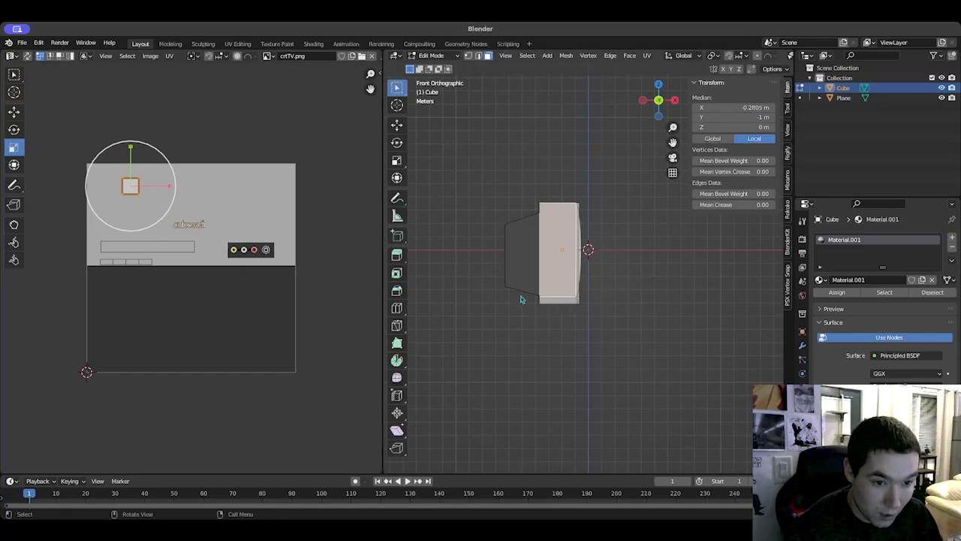
mouse_move(526, 292)
middle_mouse_down()
mouse_move(539, 380)
mouse_move(537, 371)
mouse_move(621, 324)
mouse_move(539, 298)
middle_mouse_up()
left_click(492, 335)
middle_click_drag(497, 338, 502, 331)
Step: Add one loop cut around the TV's outer housing, roughly midway between its front and rear edges
left_click(396, 309)
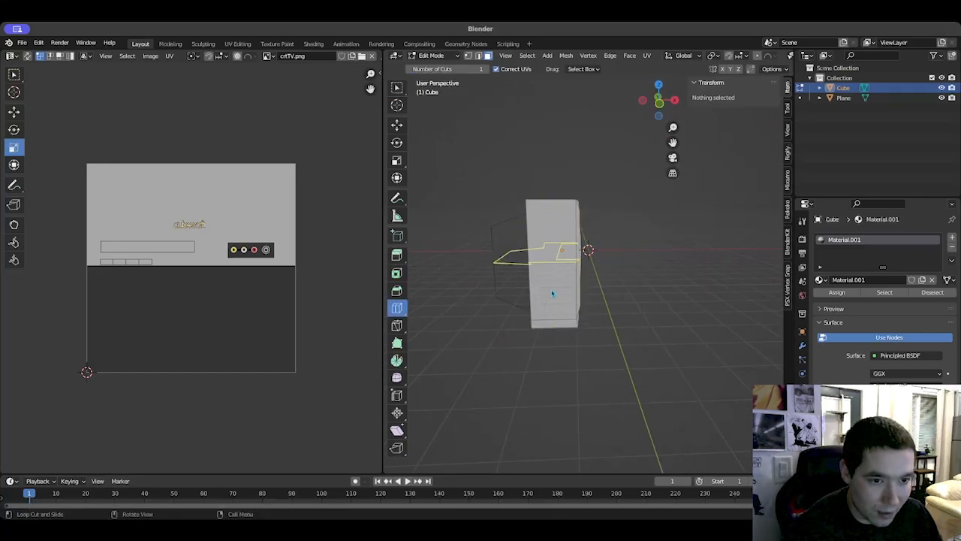
middle_click_drag(552, 293, 557, 282)
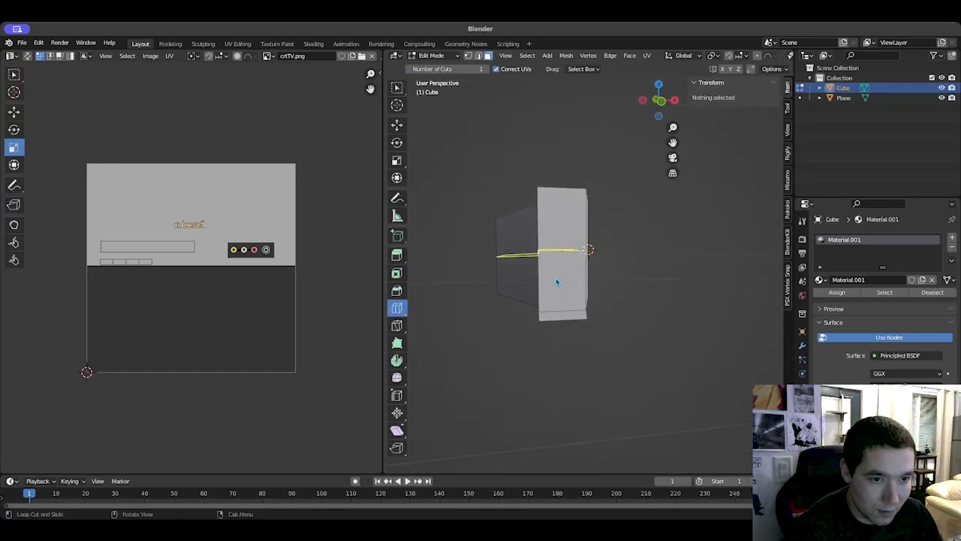
left_click(564, 194)
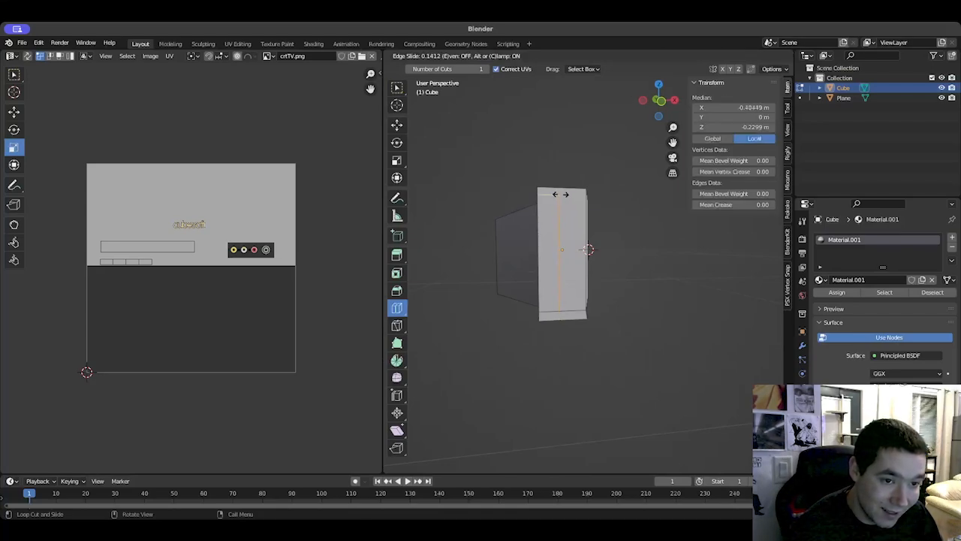
left_click(561, 193)
middle_click_drag(594, 293, 571, 294)
key("3")
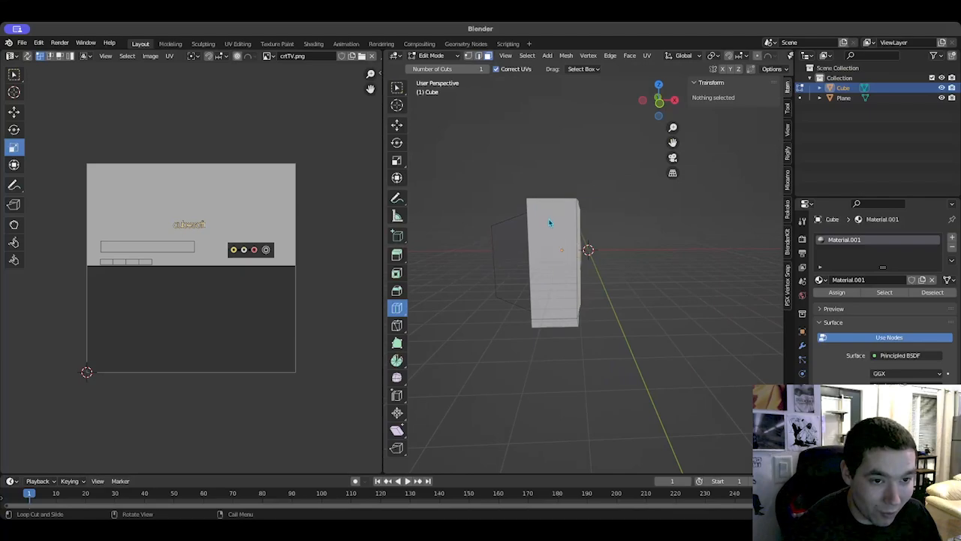
left_click_drag(553, 220, 554, 215)
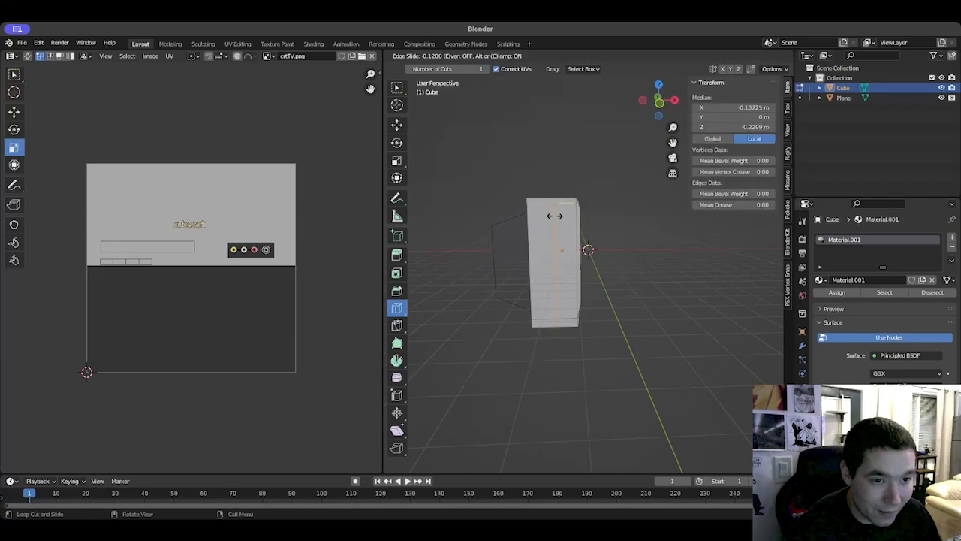
left_click_drag(556, 216, 556, 216)
middle_click_drag(640, 340, 599, 380)
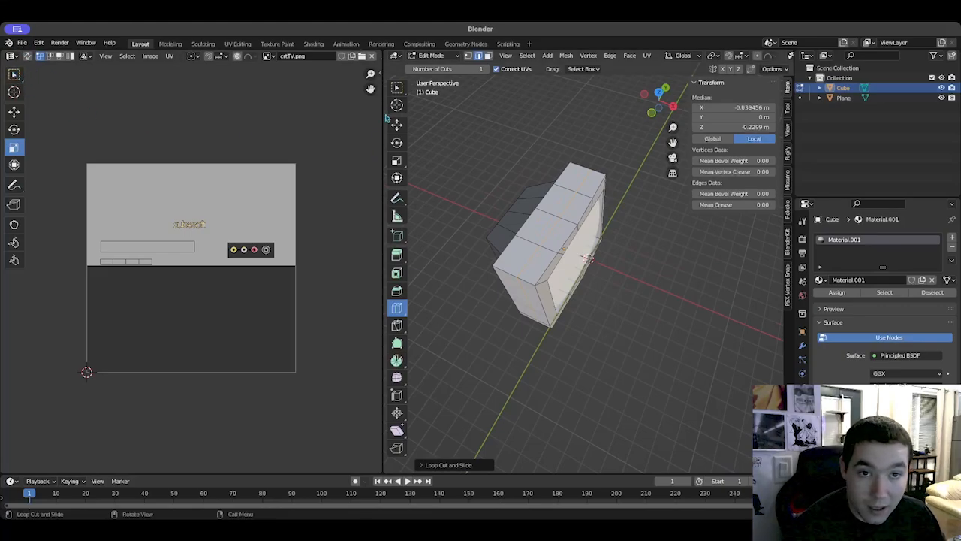
Step: In face selection mode, select the rear band of faces around the TV's outer housing, behind the new loop cut
left_click(397, 89)
left_click(488, 56)
middle_click_drag(485, 86, 574, 179)
left_click(553, 203)
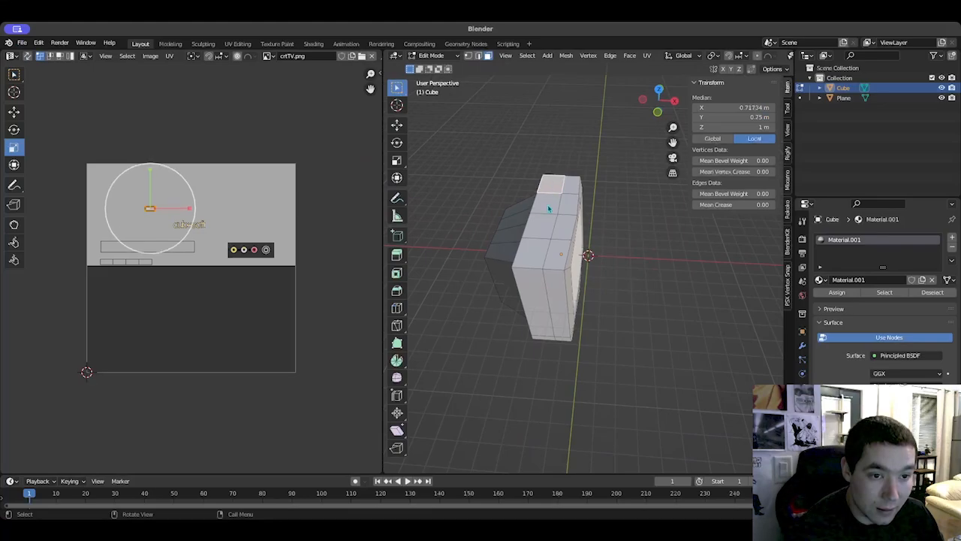
left_click(542, 226, "shift")
left_click(536, 252, "shift")
middle_click_drag(536, 253, 543, 186)
left_click(547, 217, "shift")
middle_click_drag(542, 265, 548, 134)
left_click(546, 246, "shift")
left_click(565, 259, "shift")
Step: Move the UVs of the selected rear housing faces onto the dark area of the texture, then deselect the faces
left_click_drag(69, 145, 227, 300)
key("g")
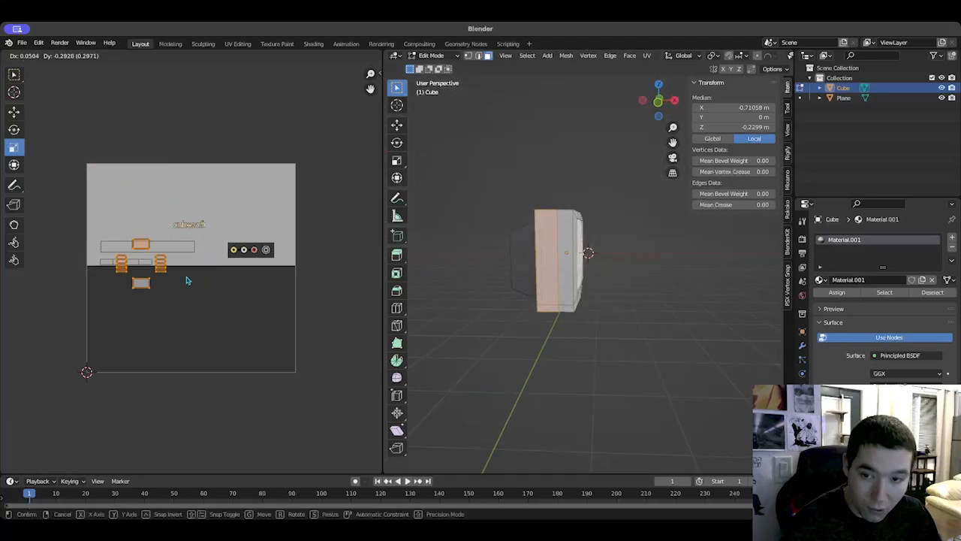
left_click(162, 316)
left_click(512, 334)
mouse_move(495, 326)
middle_mouse_down()
mouse_move(526, 341)
mouse_move(575, 322)
mouse_move(633, 273)
mouse_move(567, 265)
mouse_move(523, 332)
mouse_move(496, 348)
mouse_move(491, 329)
middle_mouse_up()
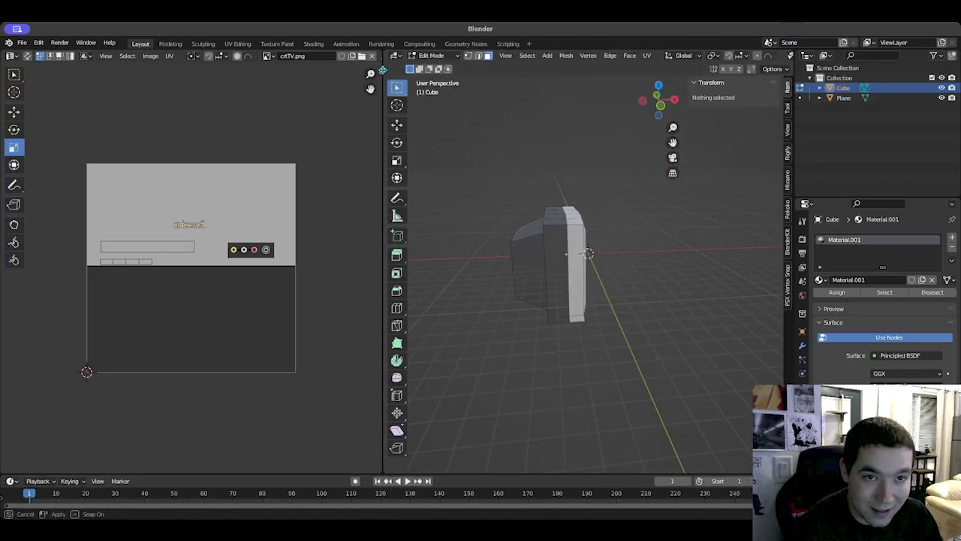
Step: Widen the 3D viewport and select the whole rear casing in wireframe to check where its UVs lie on the texture
left_click_drag(384, 73, 283, 73)
left_click(768, 56)
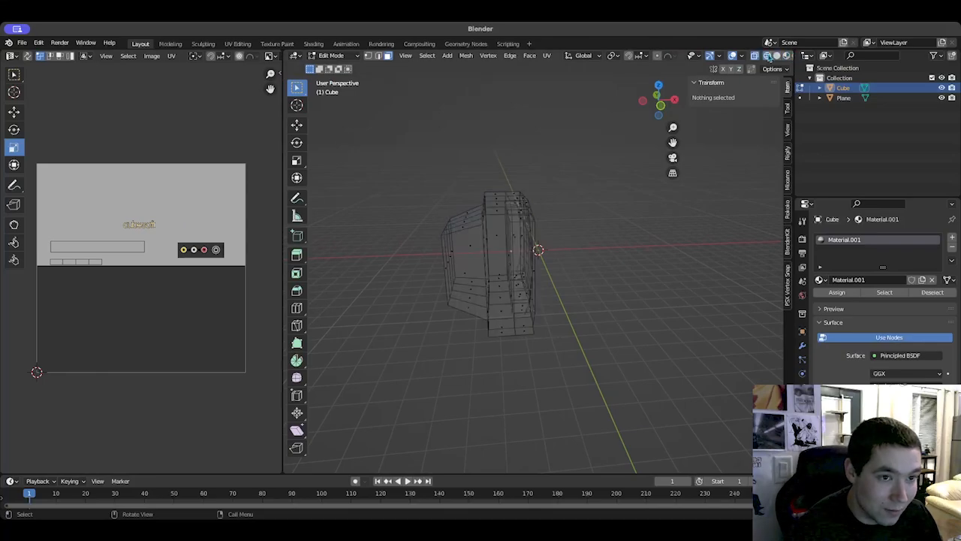
left_click_drag(371, 169, 491, 356)
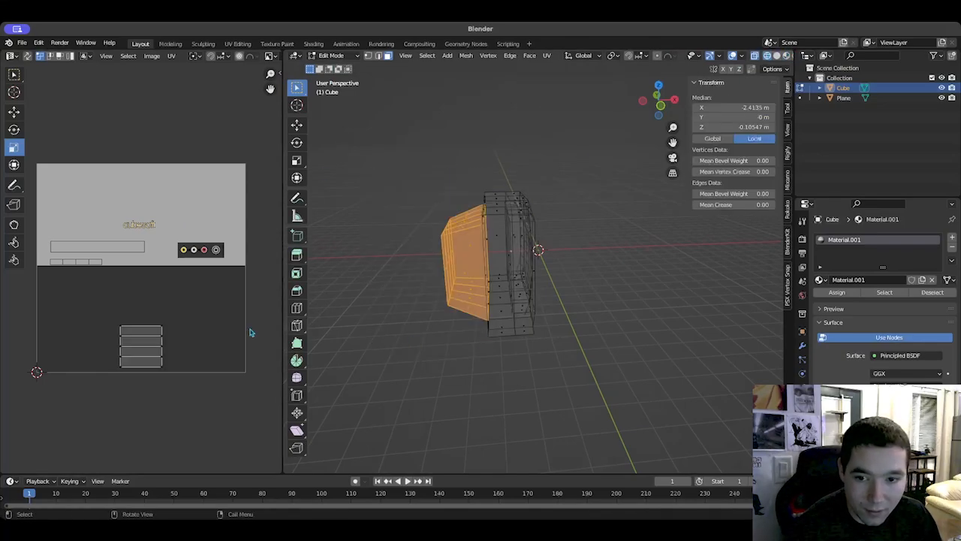
middle_click_drag(434, 298, 423, 263)
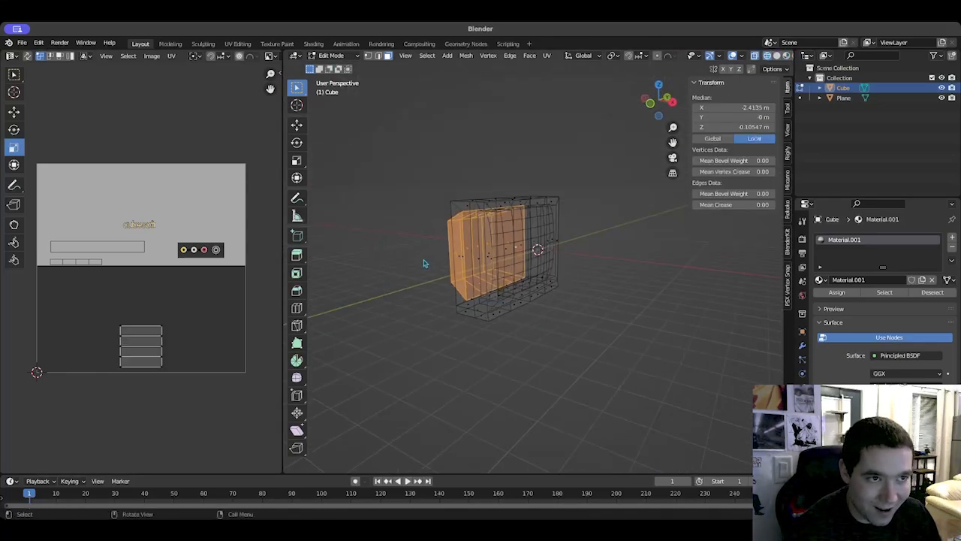
left_click(777, 56)
mouse_move(553, 242)
middle_mouse_down()
mouse_move(553, 169)
mouse_move(565, 164)
middle_mouse_up()
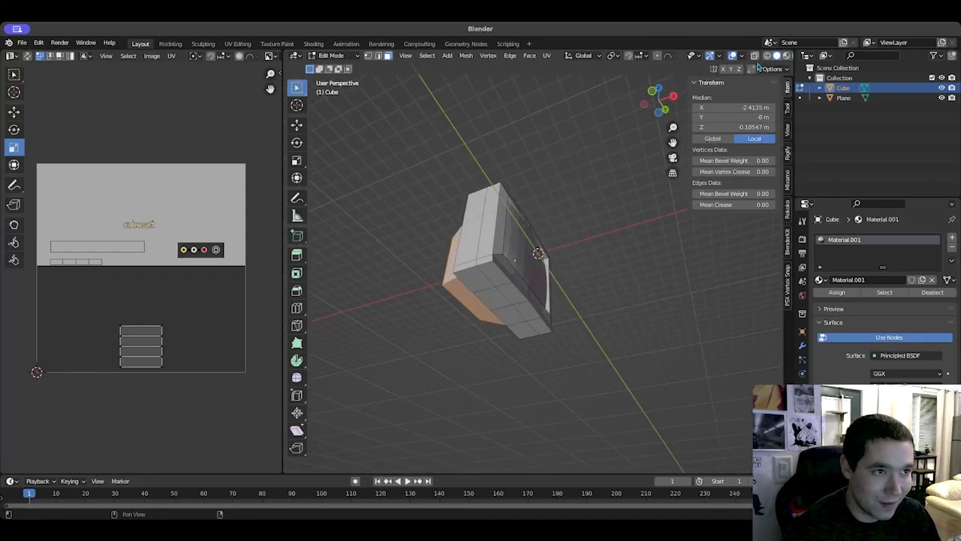
Step: Show the TV in Material Preview shading and clear the face selection
left_click(786, 57)
middle_click_drag(614, 263, 528, 334)
left_click(595, 336)
middle_click_drag(595, 336, 541, 309)
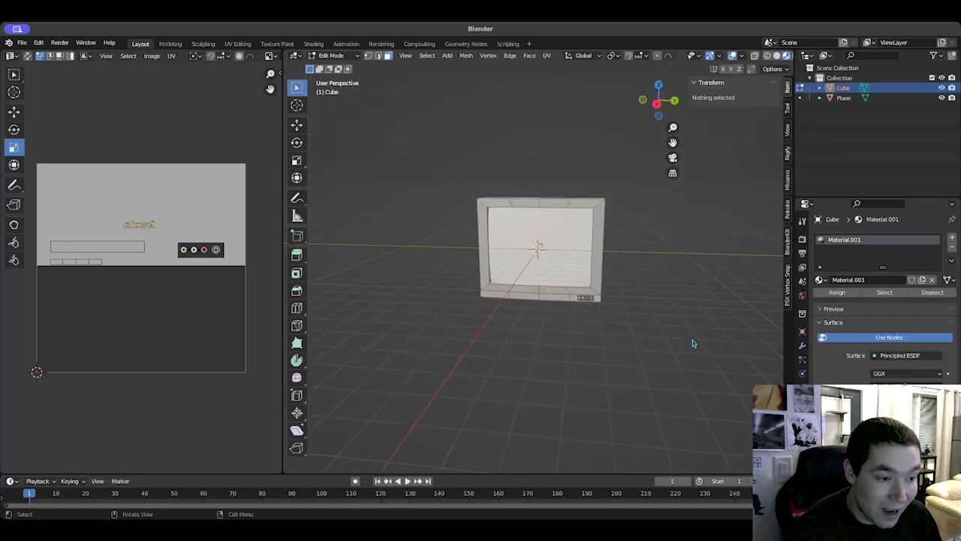
Step: Raise the TV material's Metallic value to about 0.165
scroll(841, 368, "down", 8)
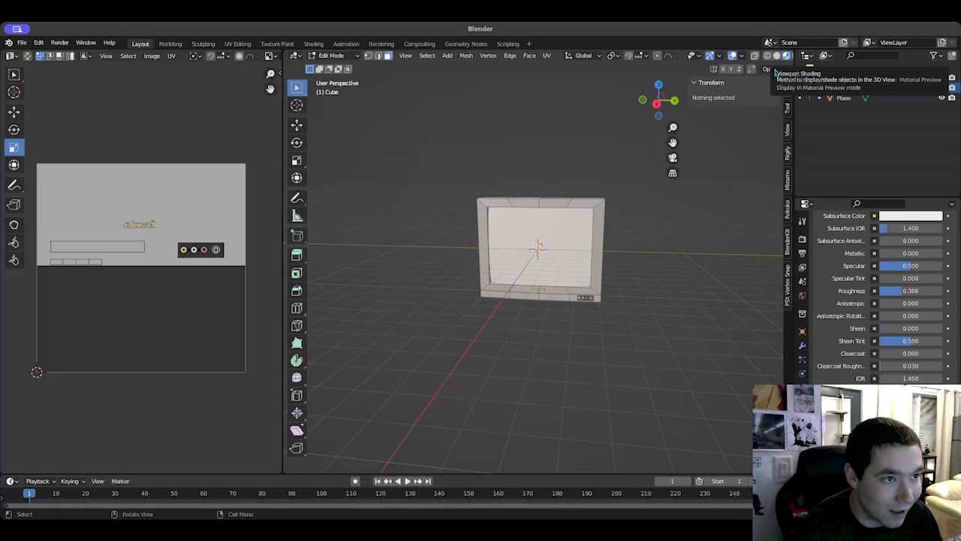
middle_click_drag(641, 300, 721, 338)
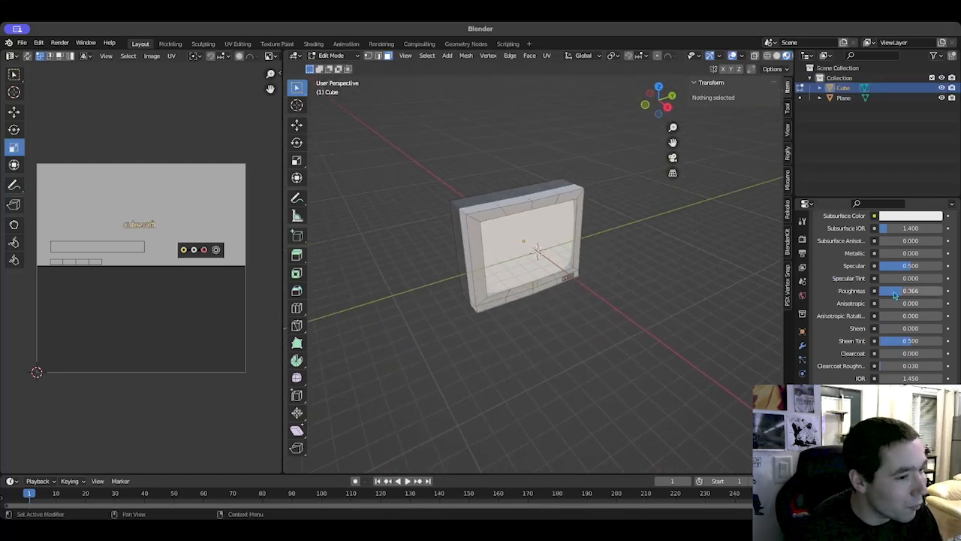
scroll(901, 292, "down", 1)
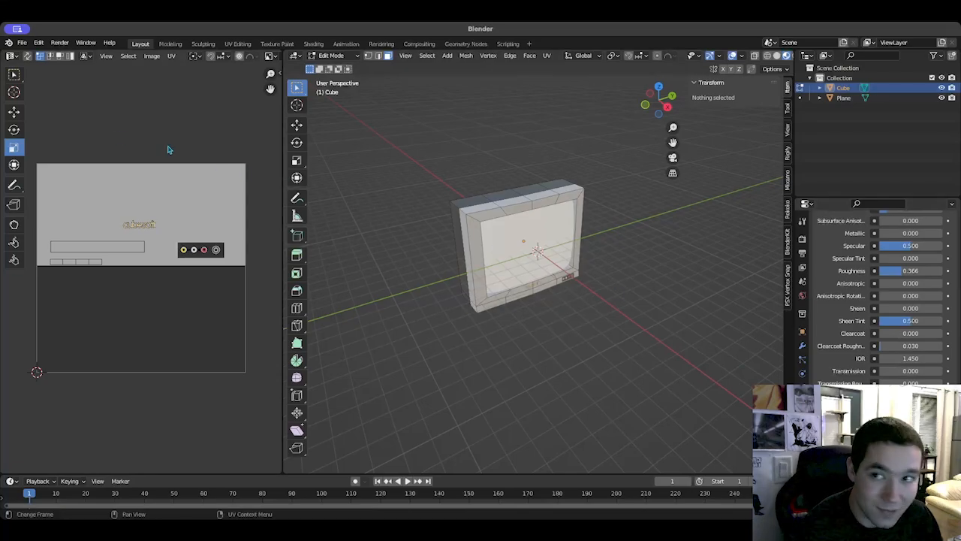
left_click(10, 58)
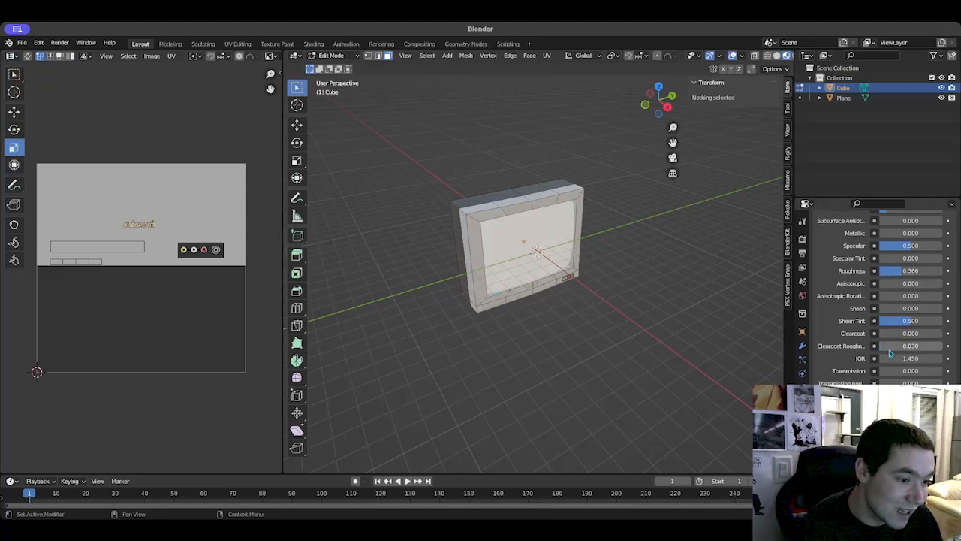
scroll(891, 353, "up", 2)
scroll(891, 353, "down", 1)
left_click_drag(905, 273, 912, 273)
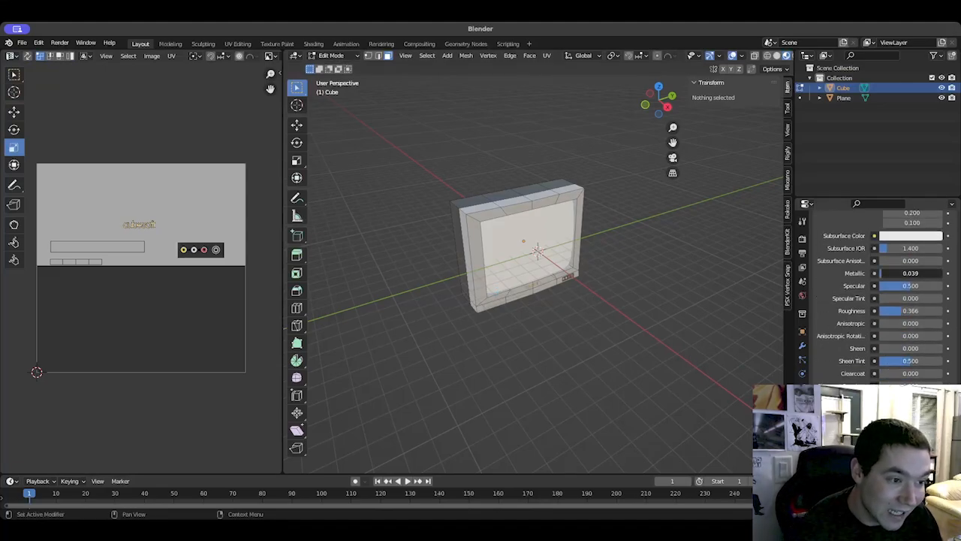
middle_click_drag(699, 360, 652, 324)
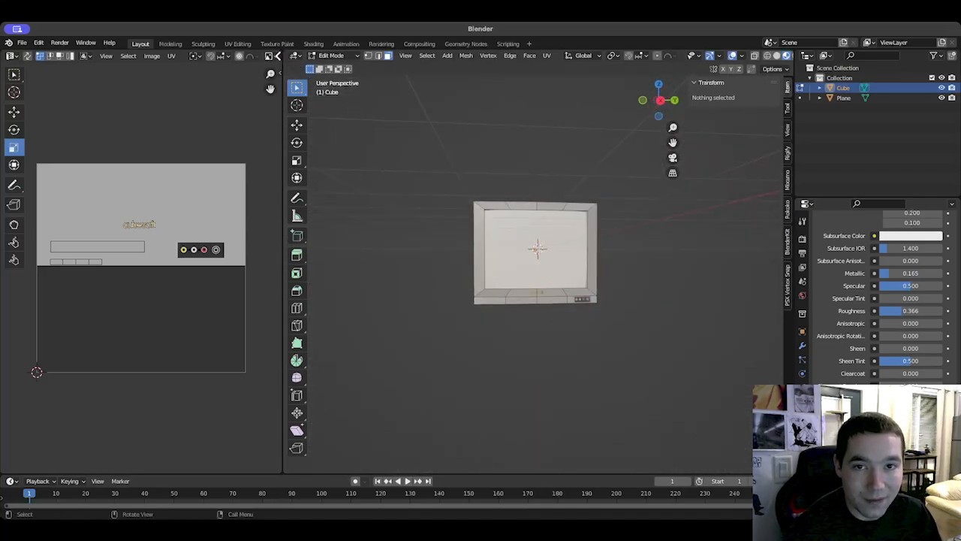
Step: Close the UV editor to give the 3D viewport the full area, and return to Object Mode with nothing selected
left_click_drag(278, 56, 276, 60)
middle_click_drag(450, 320, 434, 339)
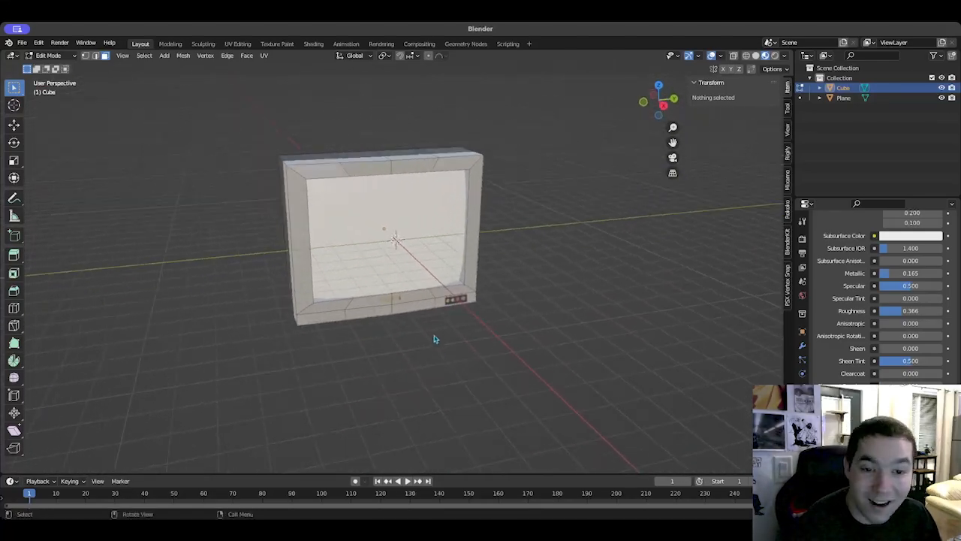
left_click(429, 221)
middle_click_drag(563, 338, 487, 272)
key("Tab")
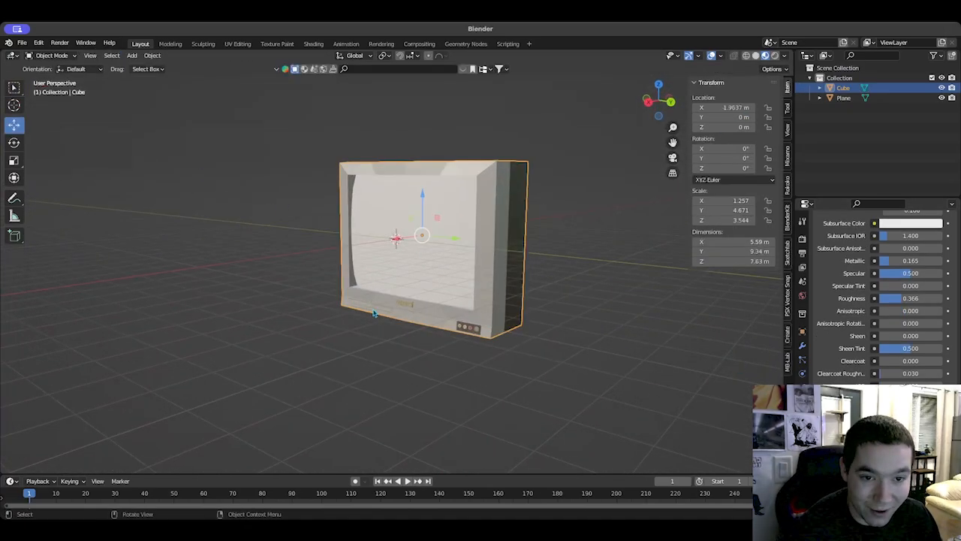
middle_click_drag(374, 317, 392, 240)
left_click(485, 350)
left_click(393, 240)
middle_click_drag(403, 365, 374, 362)
left_click(491, 351)
middle_click_drag(492, 351, 305, 376)
Step: Import the Cool Boarders 2001 PS2 Intro video using Images as Planes
key("shift+a")
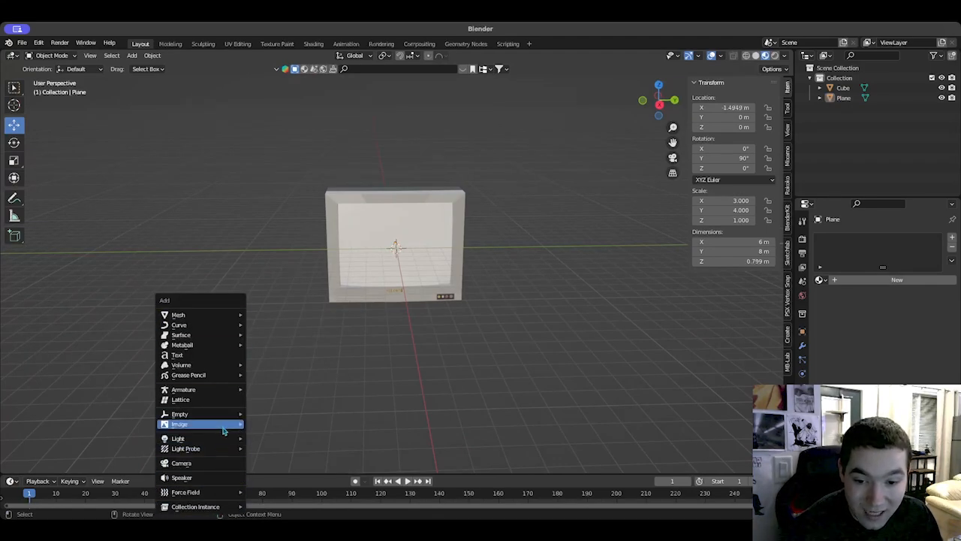
mouse_move(218, 424)
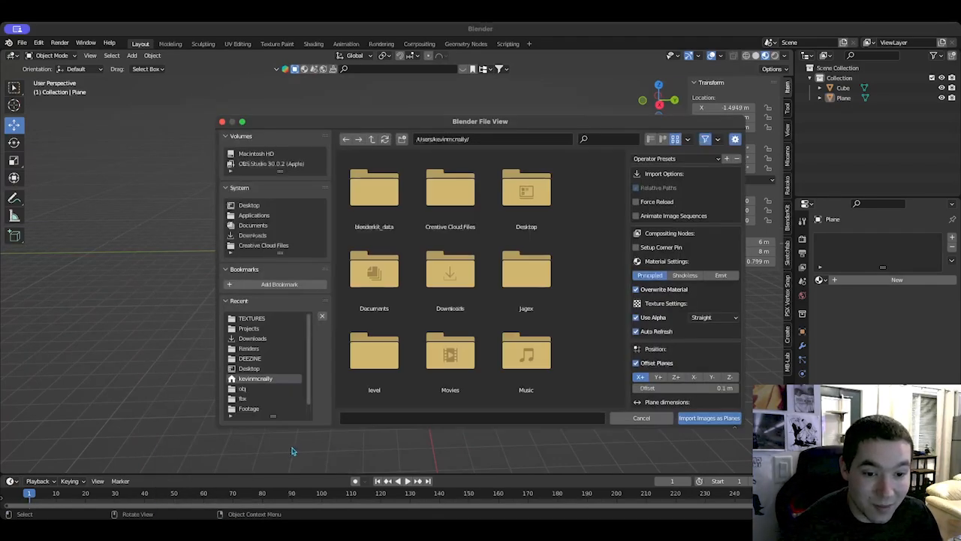
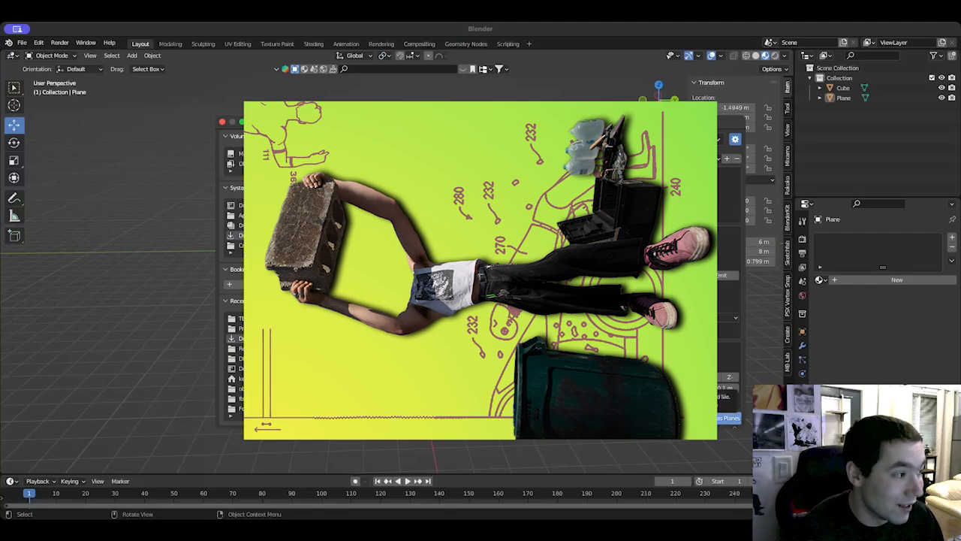
left_click(728, 417)
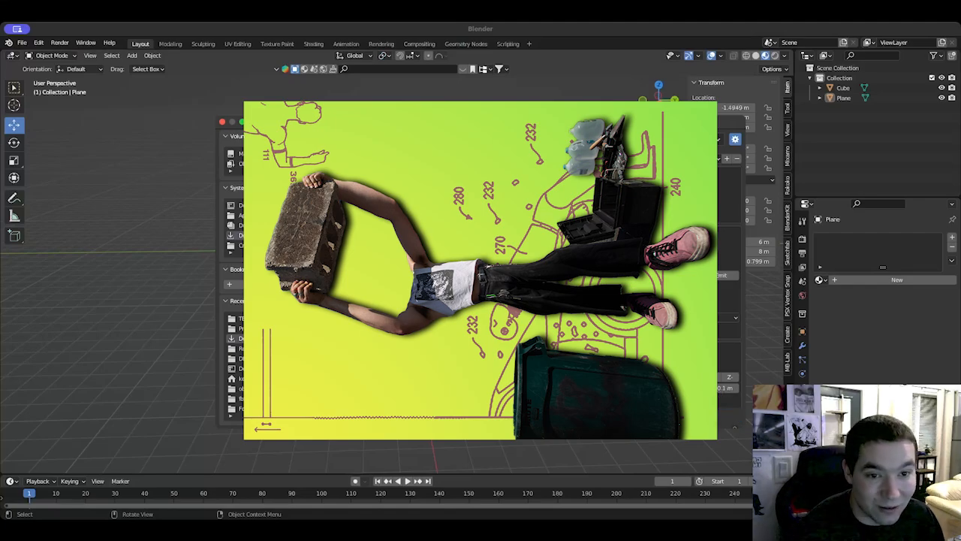
Step: Move the imported video plane beside the TV's lower front corner, to about X 2.21, Y -6.34, Z -3.16 m
scroll(426, 409, "up", 4)
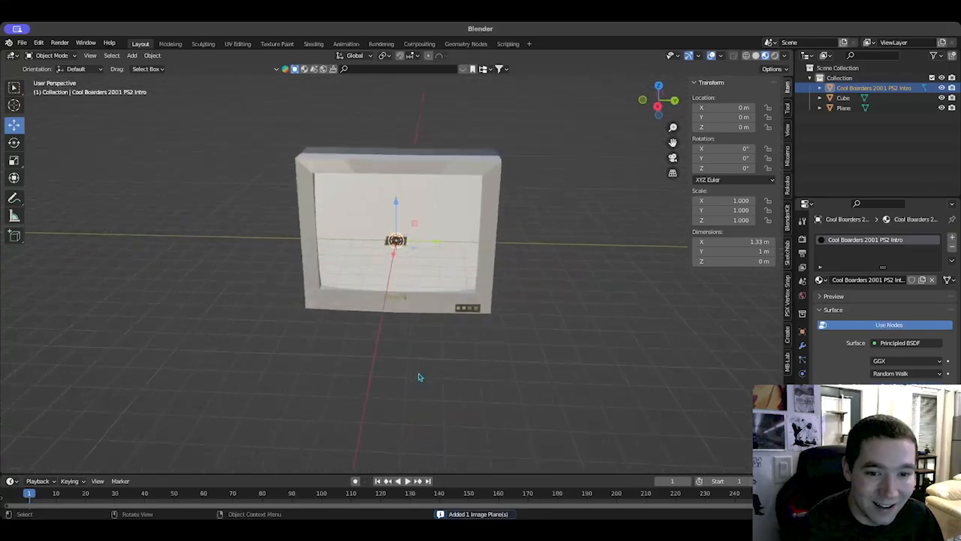
key("g")
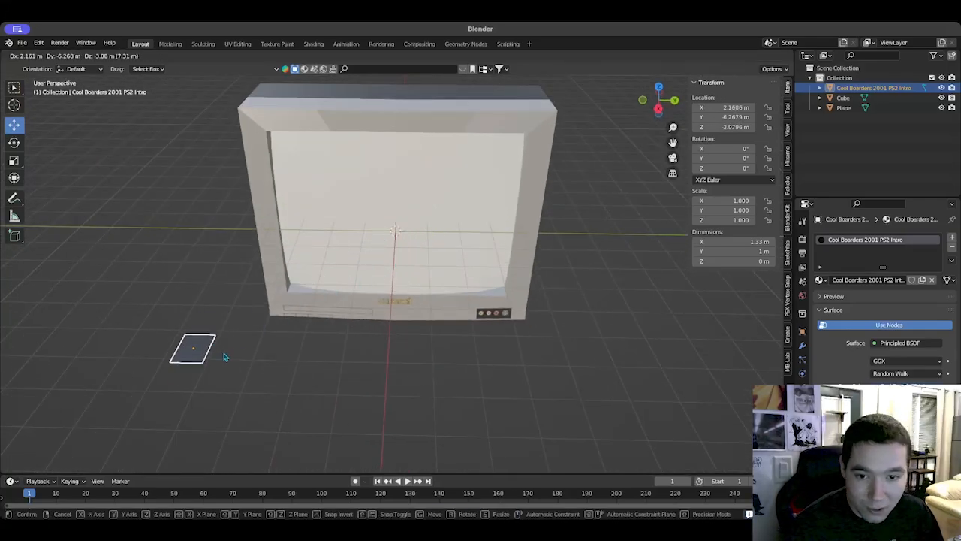
left_click(225, 356)
middle_click_drag(225, 356, 279, 393)
scroll(293, 388, "down", 2)
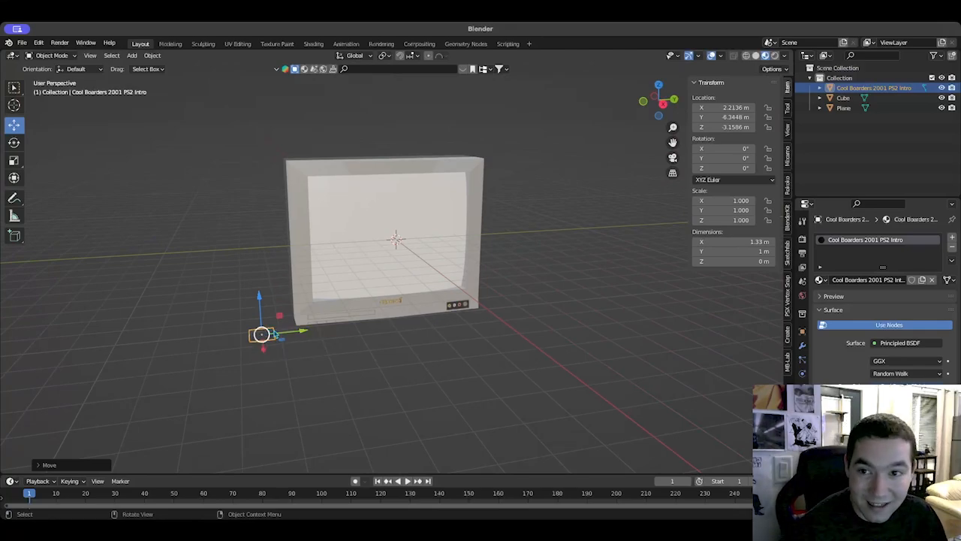
middle_click_drag(321, 394, 303, 395)
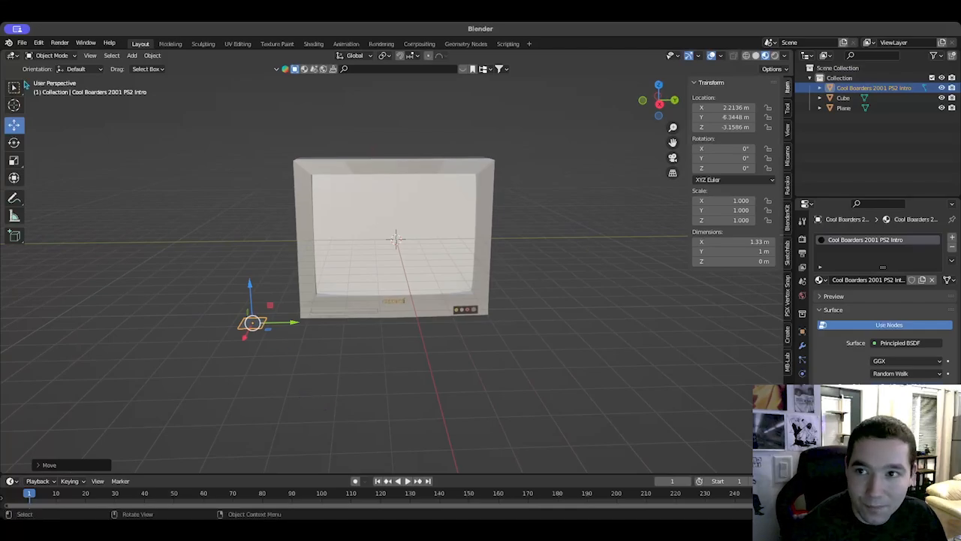
Step: Split off a second area beside the 3D viewport and show the video plane's material in the Shader Editor
left_click_drag(3, 56, 355, 59)
left_click(14, 56)
left_click(43, 154)
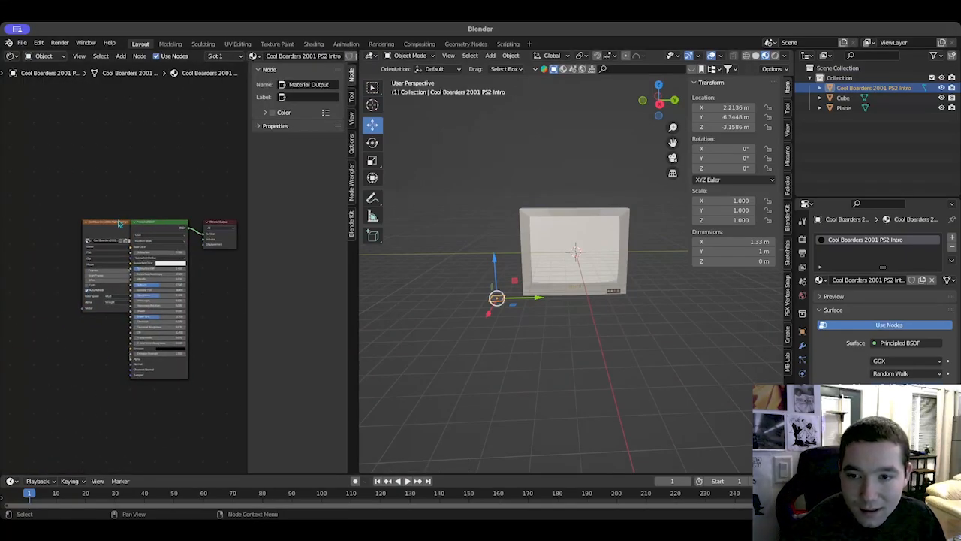
Step: Separate the video's Image Texture node from the Principled BSDF node and copy it
left_click(120, 224)
left_click_drag(120, 223, 69, 223)
scroll(88, 244, "up", 9)
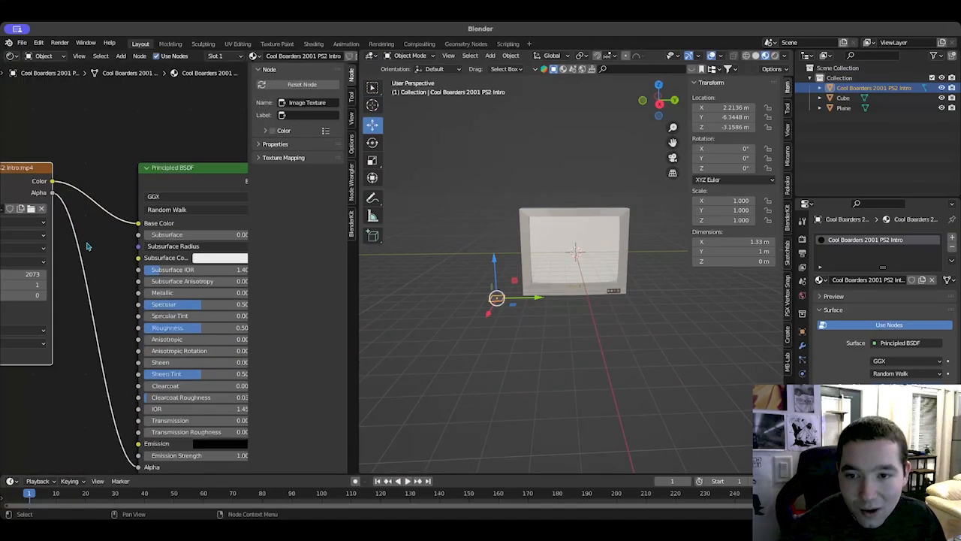
middle_click_drag(89, 244, 218, 230)
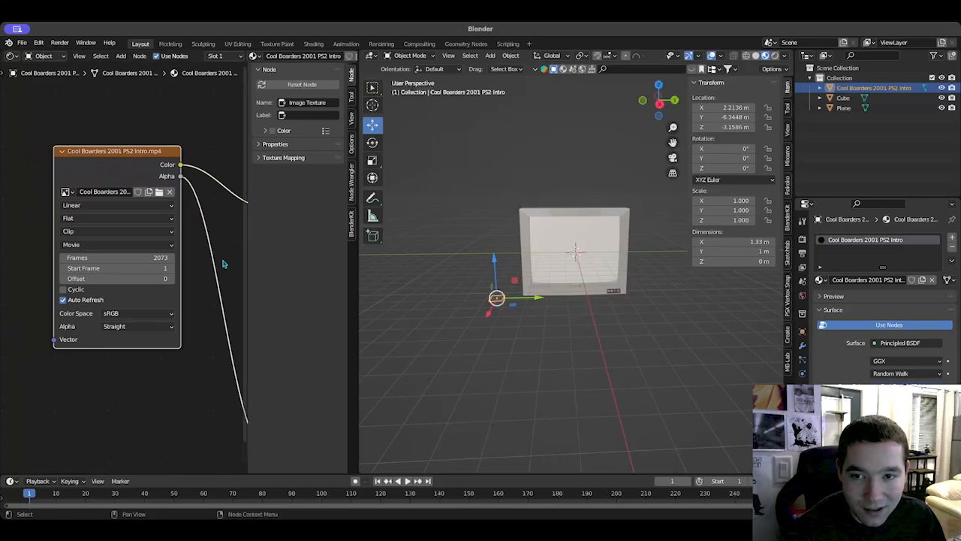
right_click(103, 166)
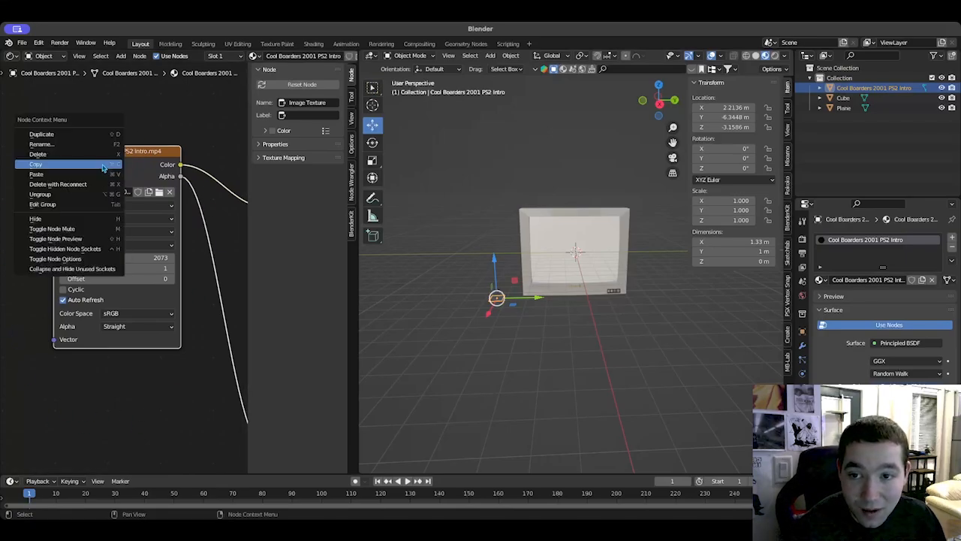
left_click(98, 164)
Step: Create a new material on the TV's curved screen plane and paste the copied video Image Texture node into it
left_click(608, 259)
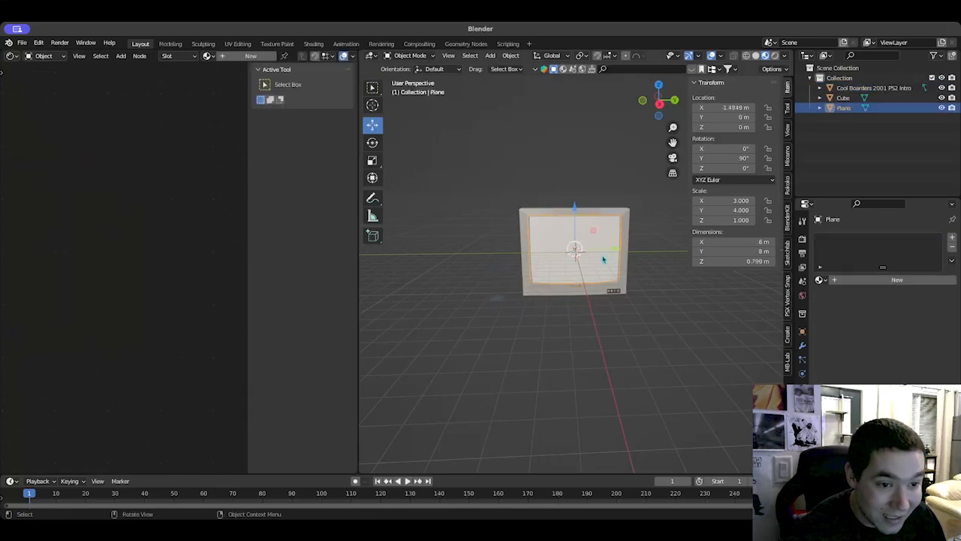
left_click(842, 279)
scroll(164, 276, "down", 4)
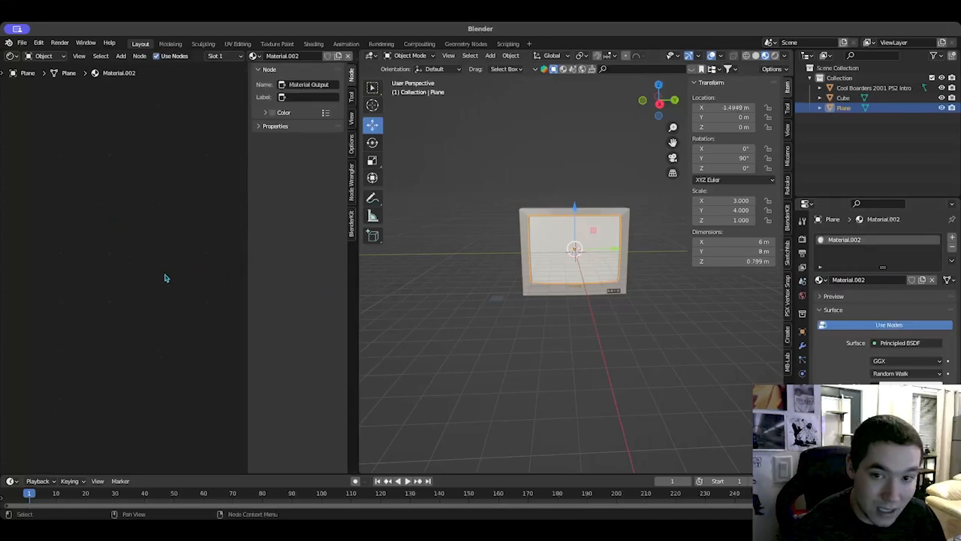
middle_click_drag(156, 276, 65, 256)
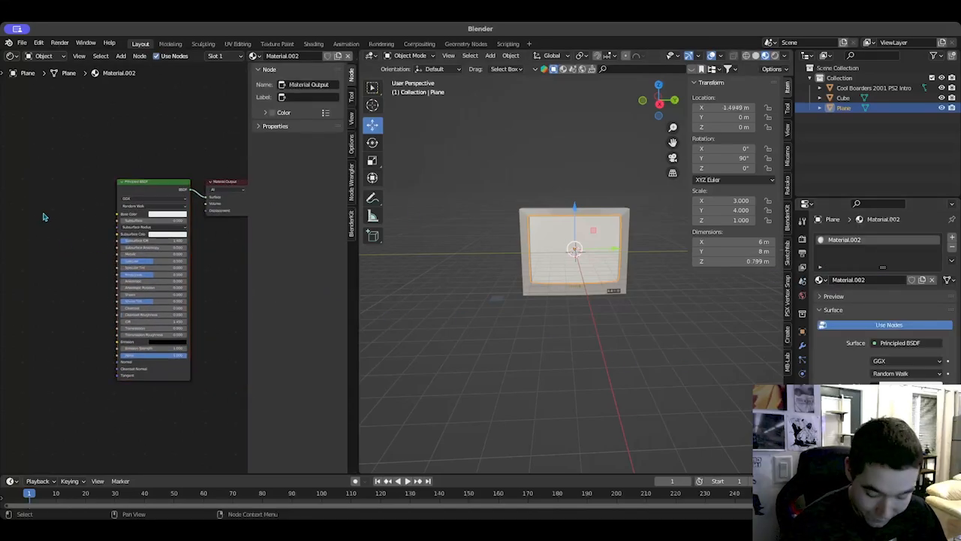
key("ctrl+v")
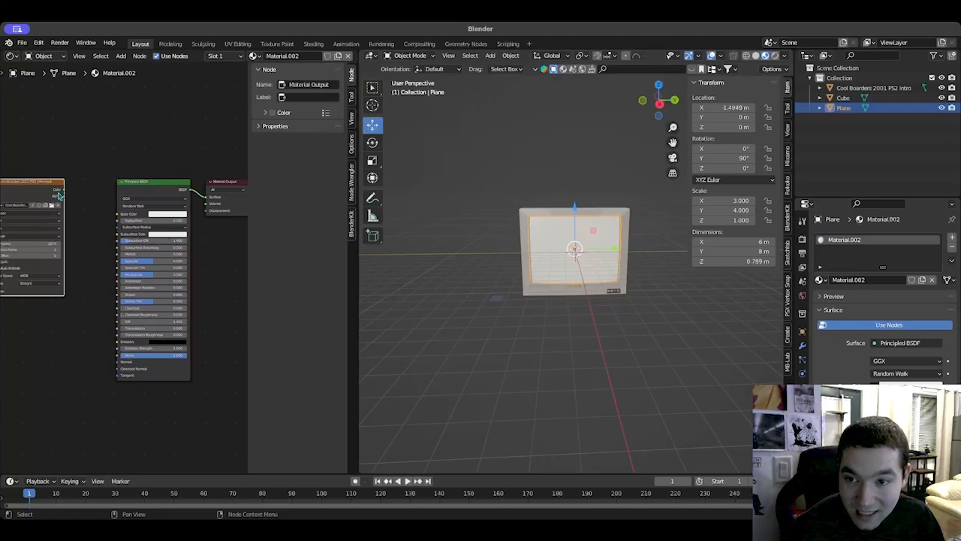
Step: Connect the video texture's Color to Base Color and Emission and its Alpha to Alpha, and preview the screen at frame 31
left_click_drag(63, 193, 117, 355)
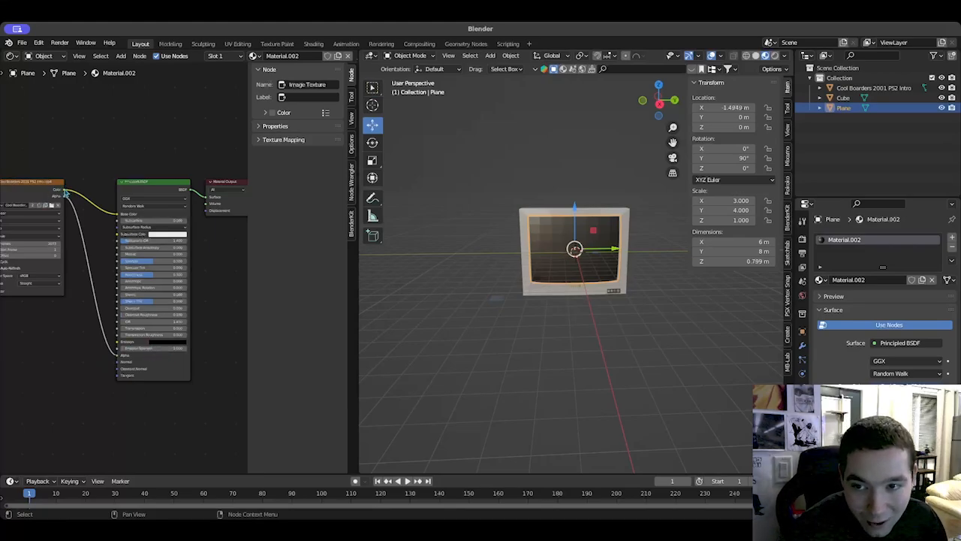
left_click_drag(65, 193, 118, 342)
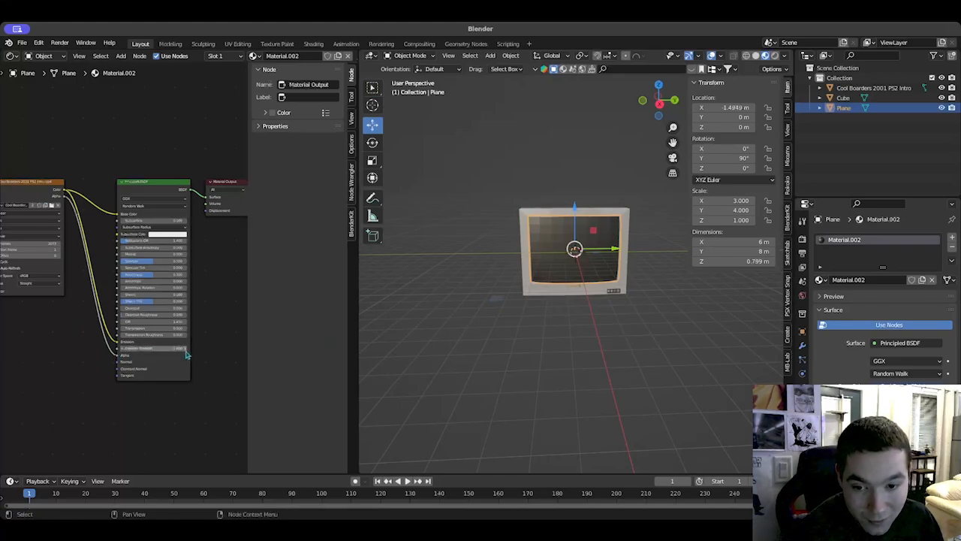
mouse_move(540, 365)
middle_mouse_down()
mouse_move(515, 375)
mouse_move(531, 380)
middle_mouse_up()
scroll(511, 350, "up", 4)
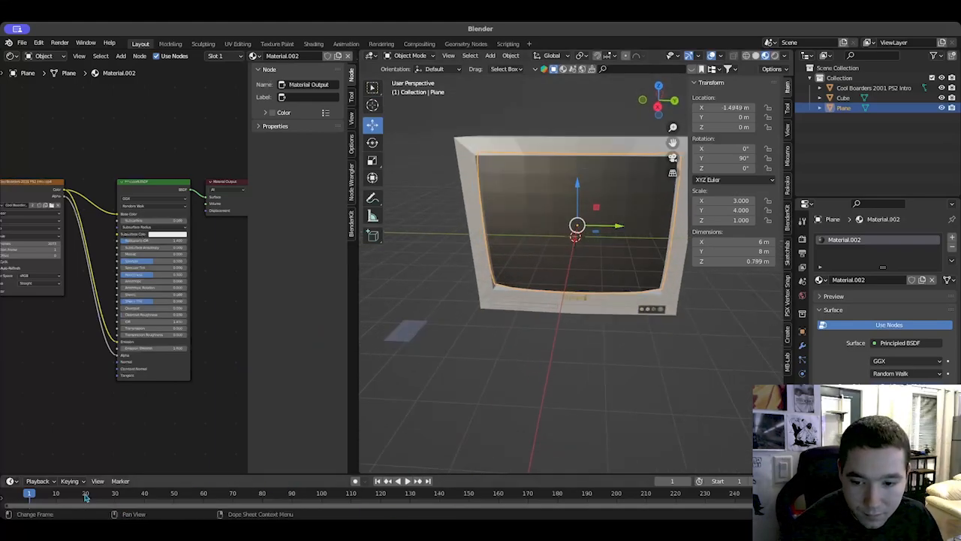
left_click_drag(86, 496, 118, 495)
middle_click_drag(483, 395, 489, 371)
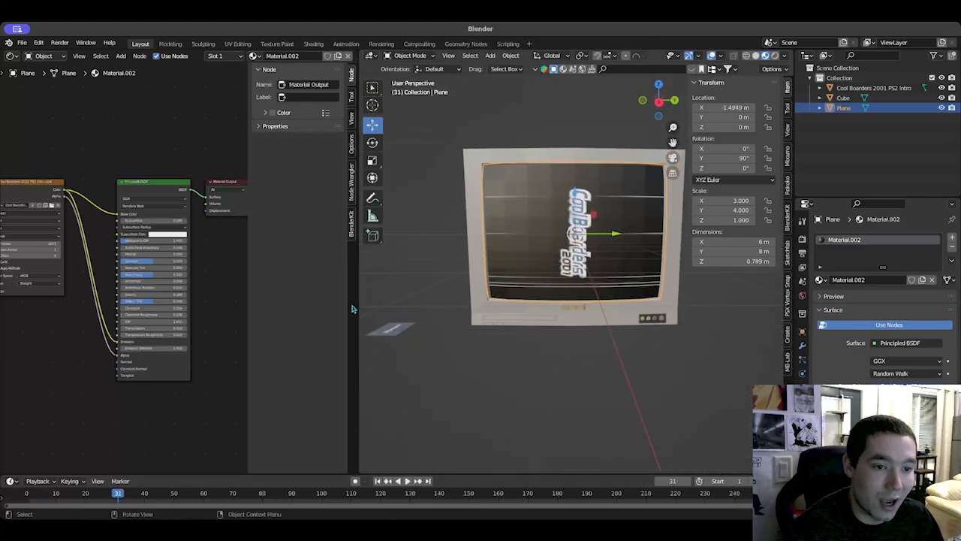
Step: Delete the imported video plane lying beside the TV's lower front corner
middle_click_drag(398, 323, 459, 317)
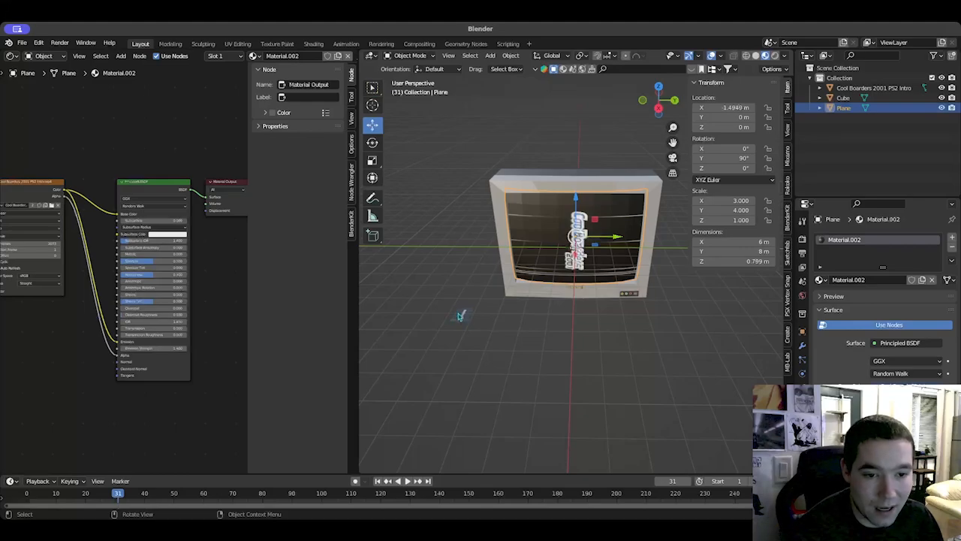
left_click(461, 315)
key("Delete")
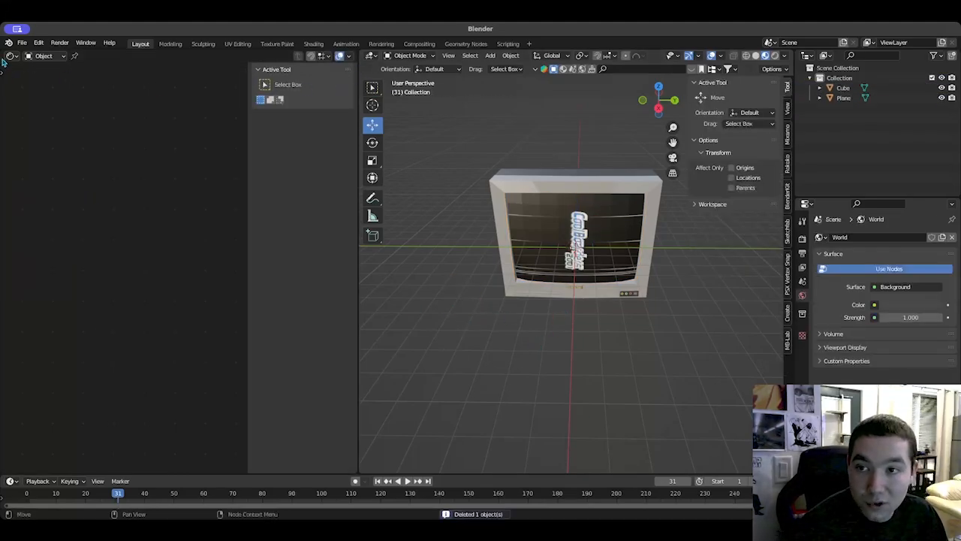
Step: Open the TV screen plane in Edit Mode with all faces selected and show its UVs in the UV Editor
left_click(520, 237)
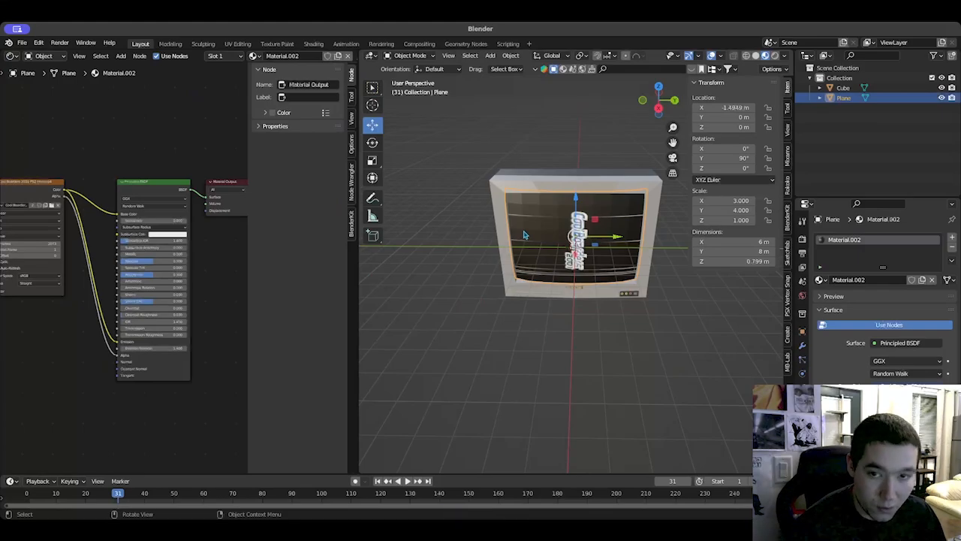
key("Tab")
left_click(10, 56)
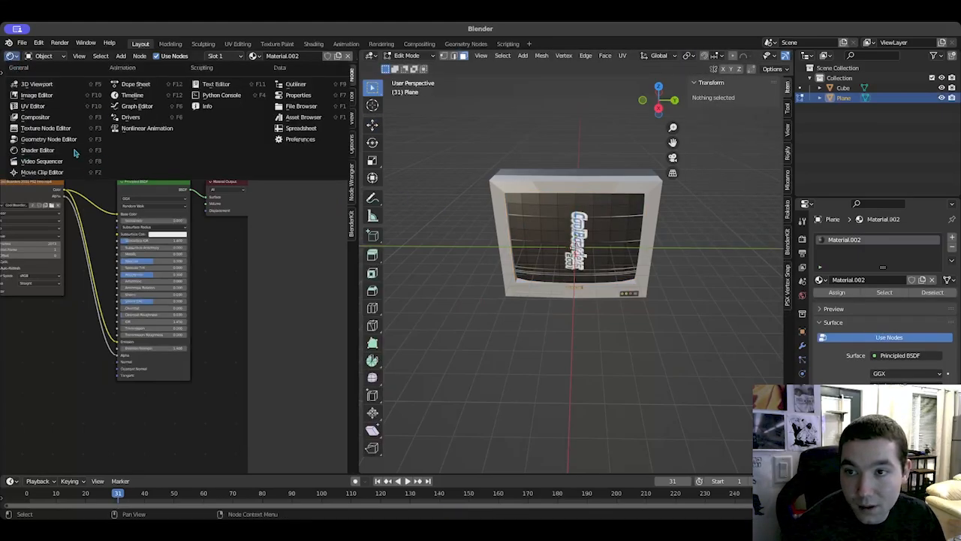
left_click(38, 105)
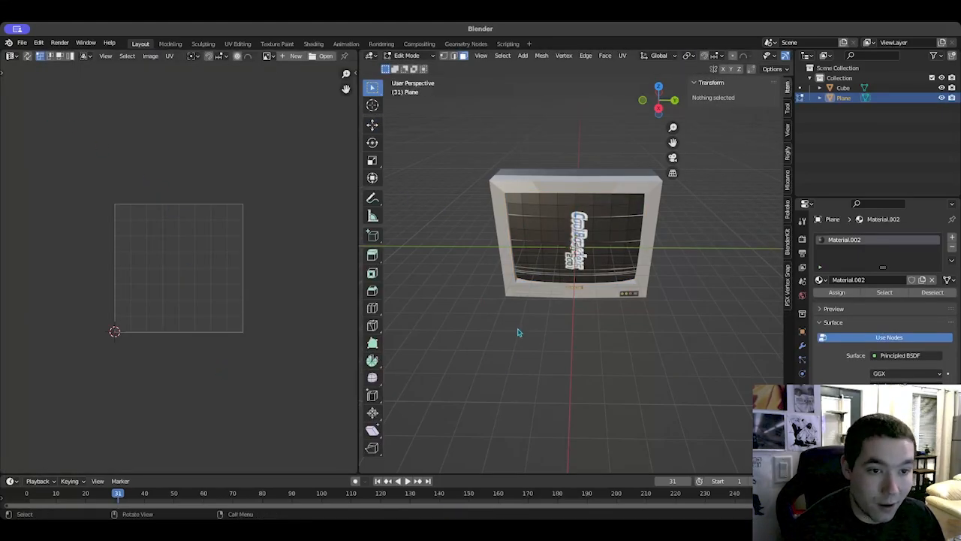
key("a")
scroll(133, 421, "down", 4)
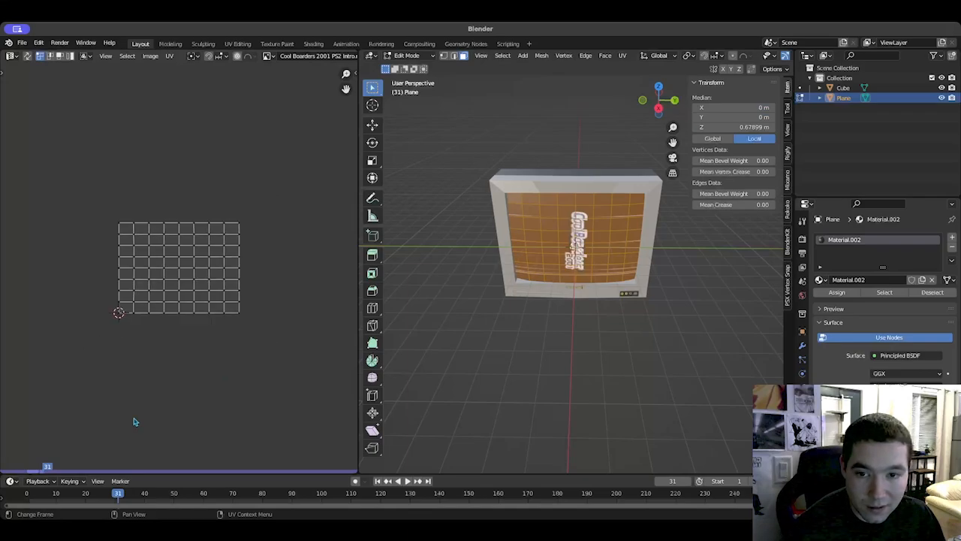
Step: Rotate all of the screen's UVs by 90° so the video stands upright
key("a")
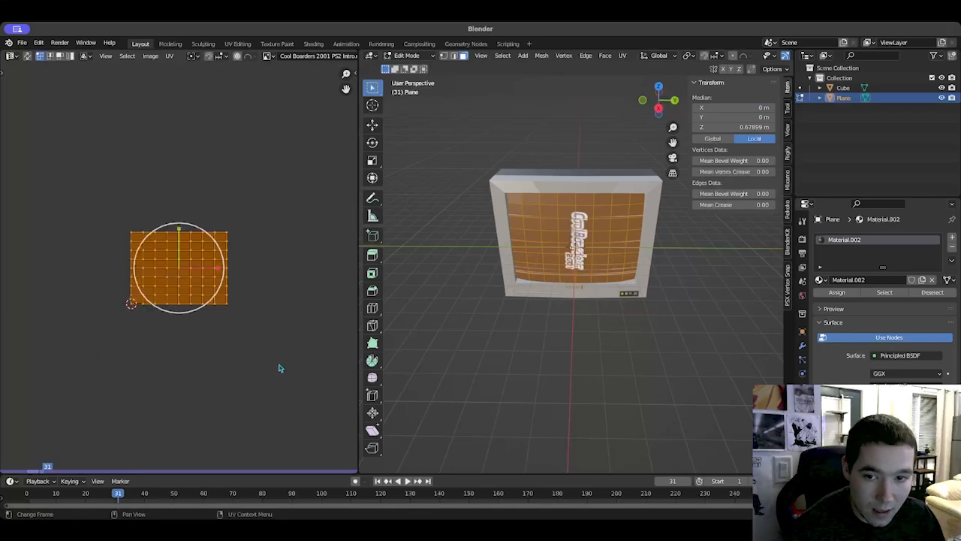
type("r")
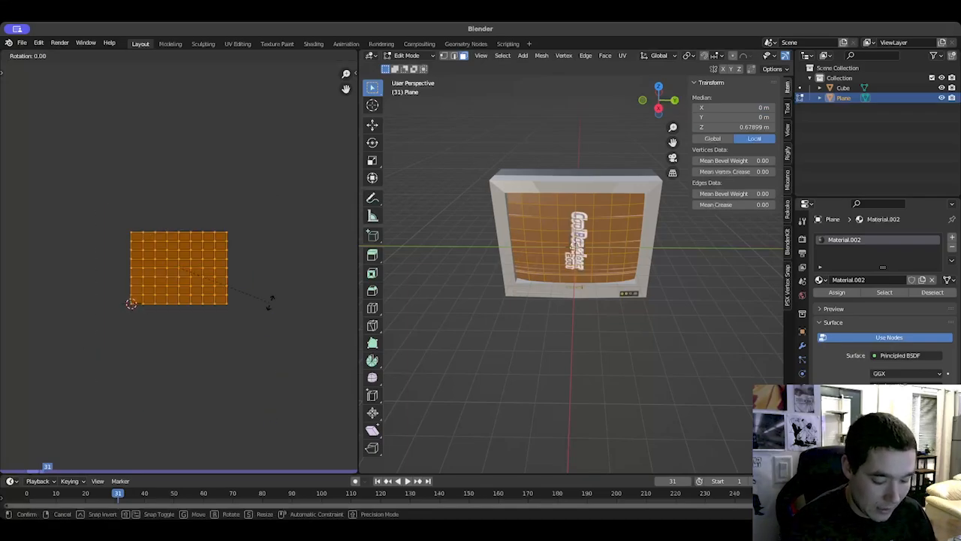
type("270")
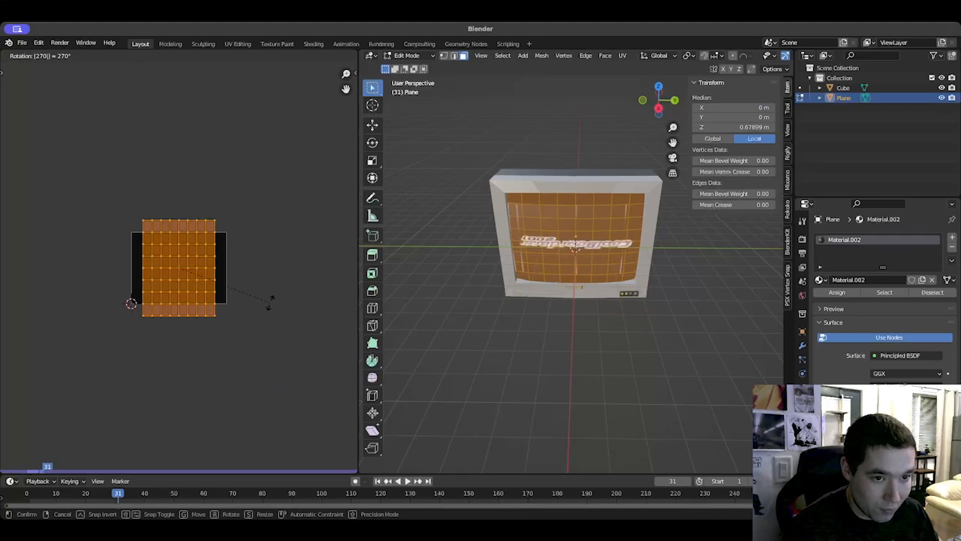
key("BackSpace")
key("BackSpace")
key("BackSpace")
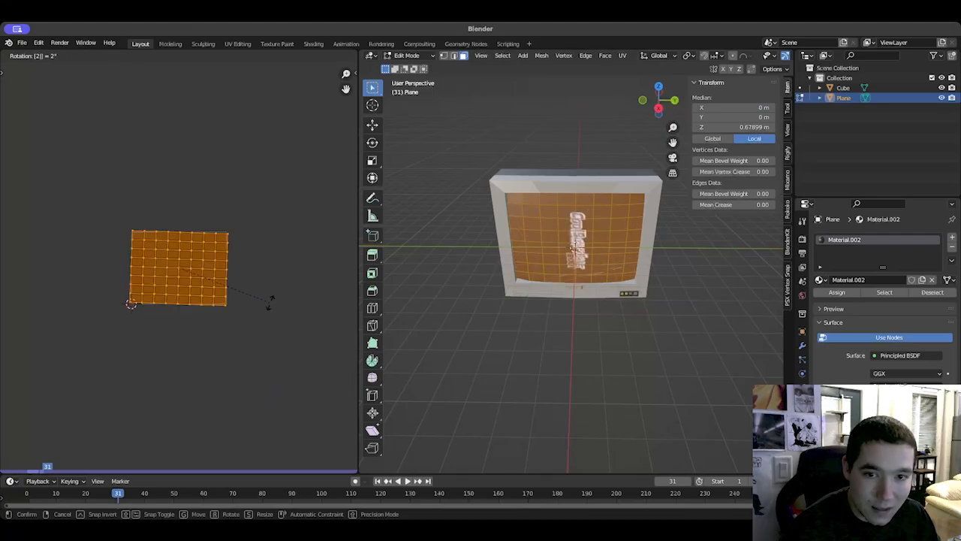
type("90")
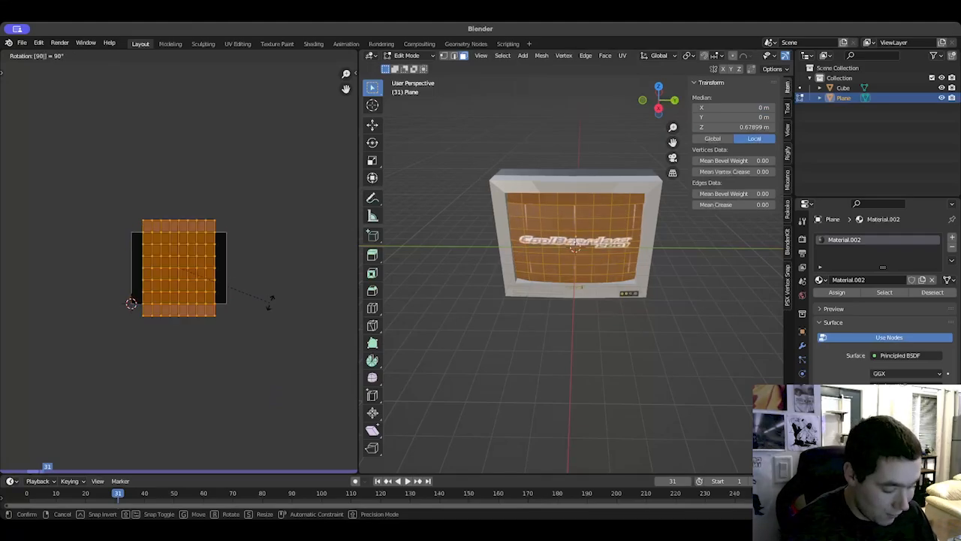
key("Return")
Step: Scale the screen's UVs along Y to about 0.74 to match the video frame's height, and widen them along X towards its sides
scroll(270, 304, "up", 3)
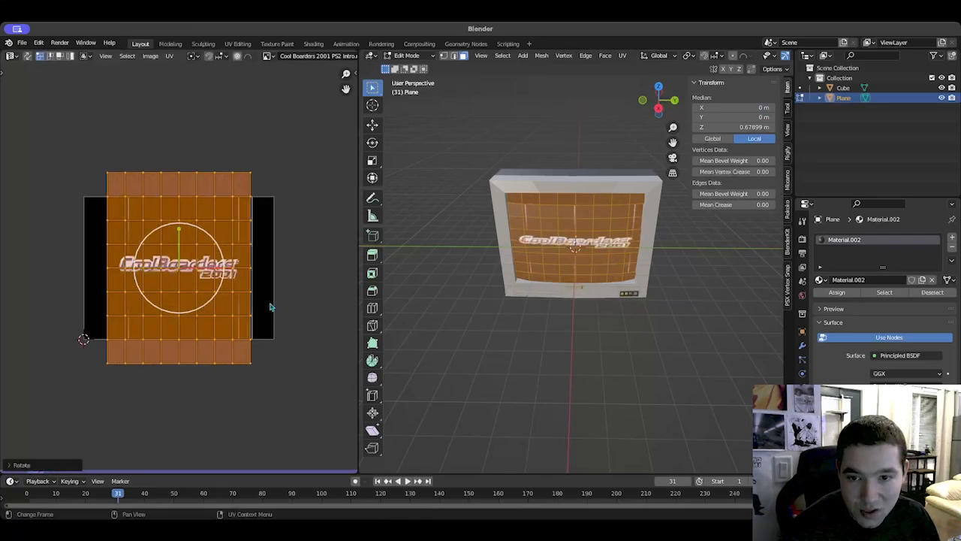
left_click(300, 247)
left_click_drag(72, 134, 292, 432)
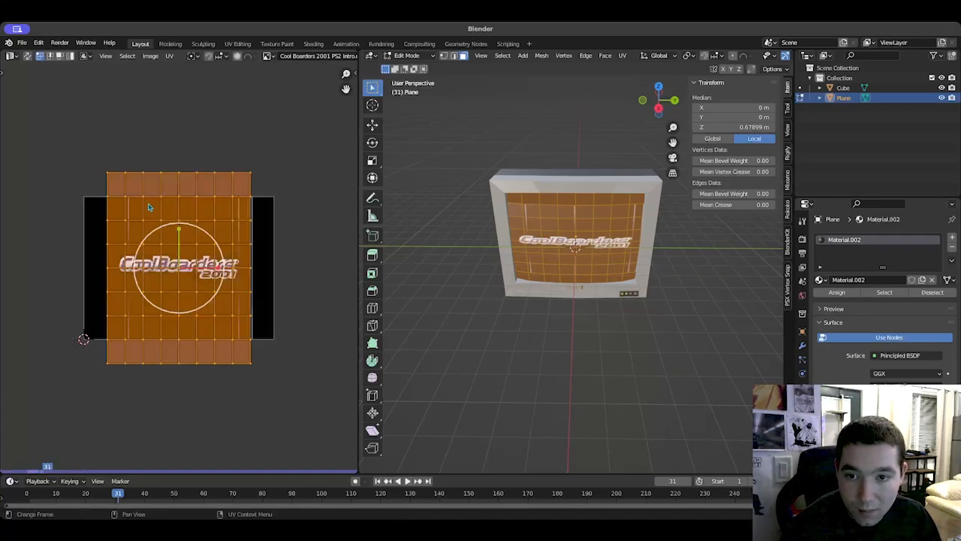
key("s")
key("y")
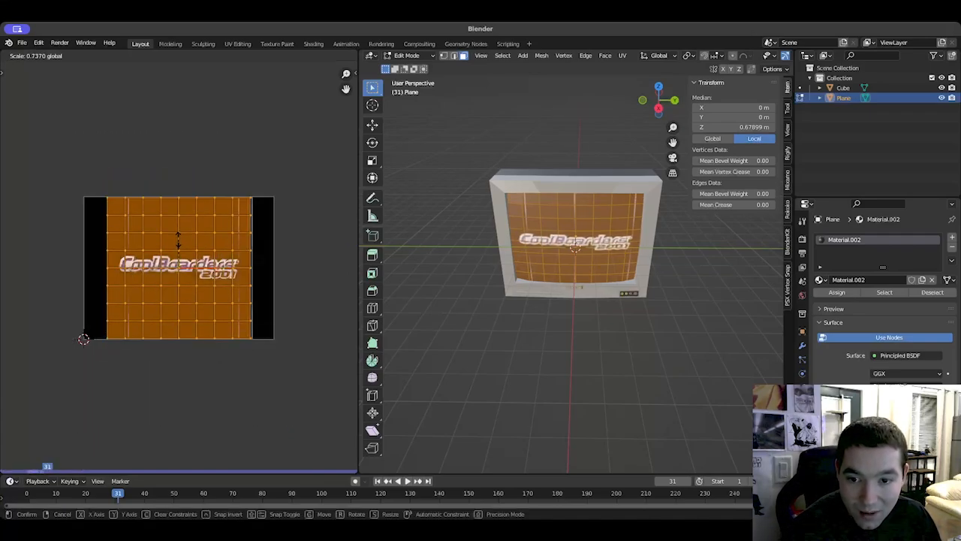
left_click(179, 243)
key("s")
key("x")
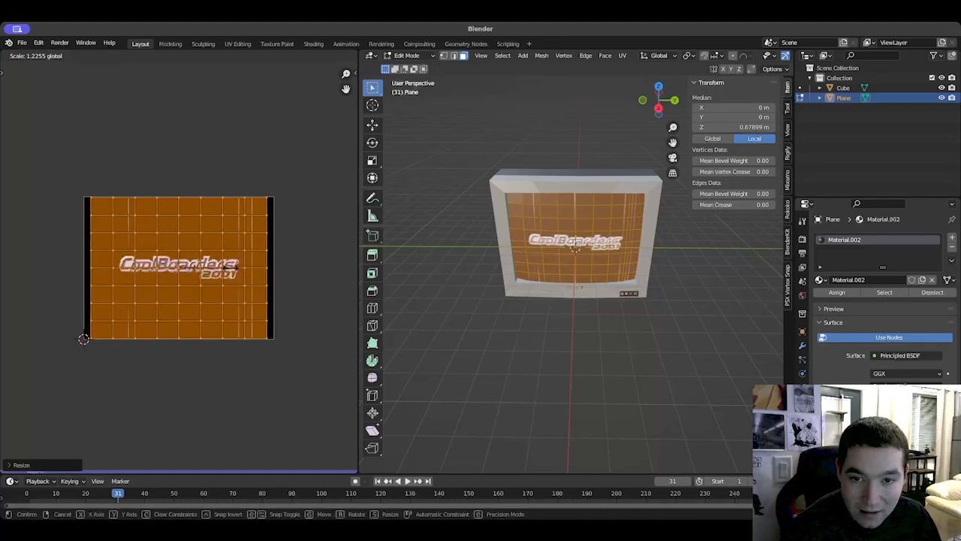
left_click(235, 267)
Step: Deselect the screen's faces and close the UV Editor to give the 3D viewport the full area
middle_click_drag(638, 361, 652, 327)
left_click(575, 367)
middle_click_drag(575, 367, 579, 402)
scroll(542, 376, "up", 2)
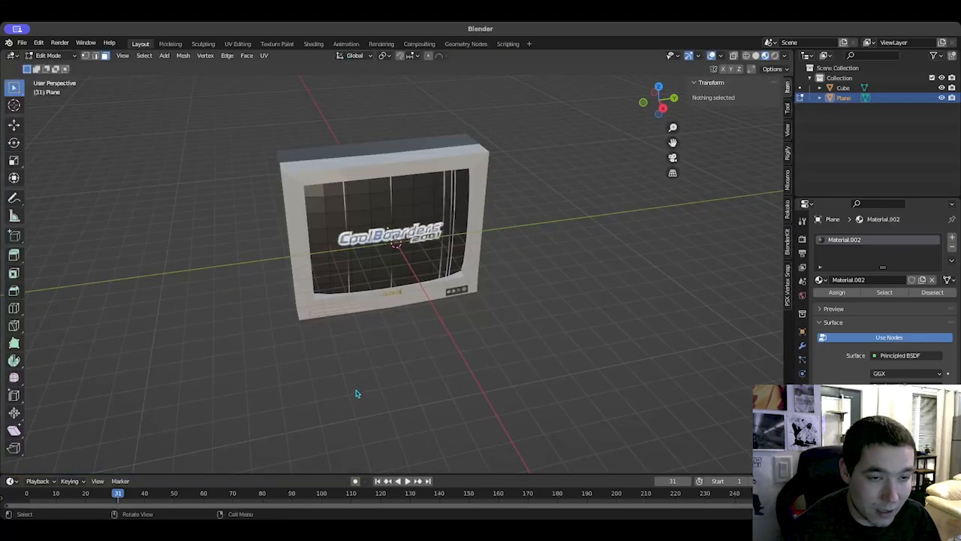
mouse_move(356, 392)
middle_mouse_down()
mouse_move(511, 358)
mouse_move(455, 370)
mouse_move(456, 382)
middle_mouse_up()
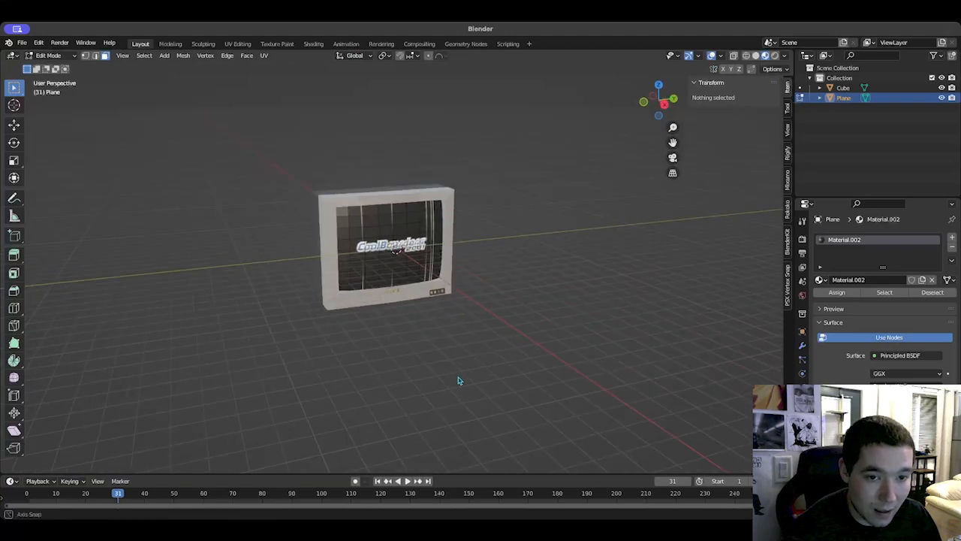
Step: Switch the viewport to rendered shading and set the world background colour to black
left_click(765, 56)
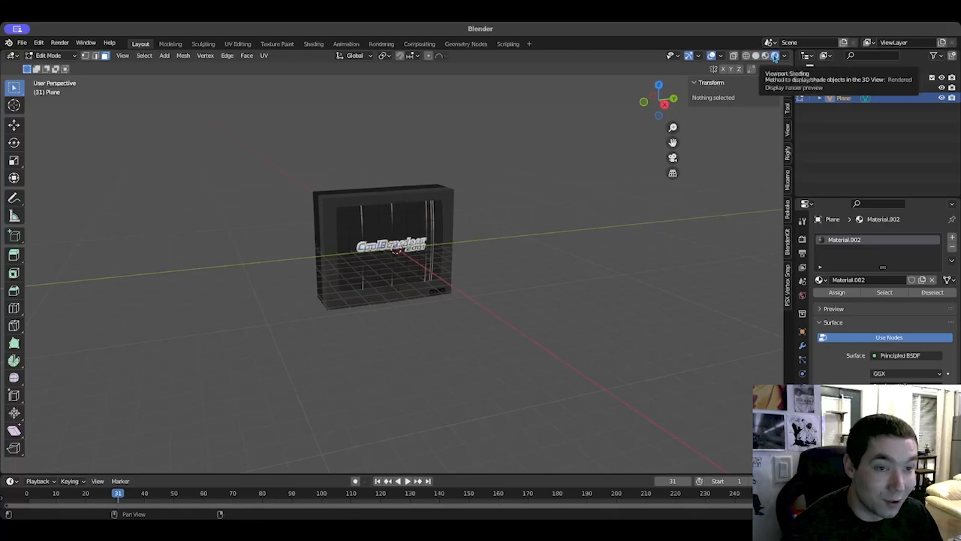
middle_click_drag(451, 318, 496, 330)
left_click(802, 296)
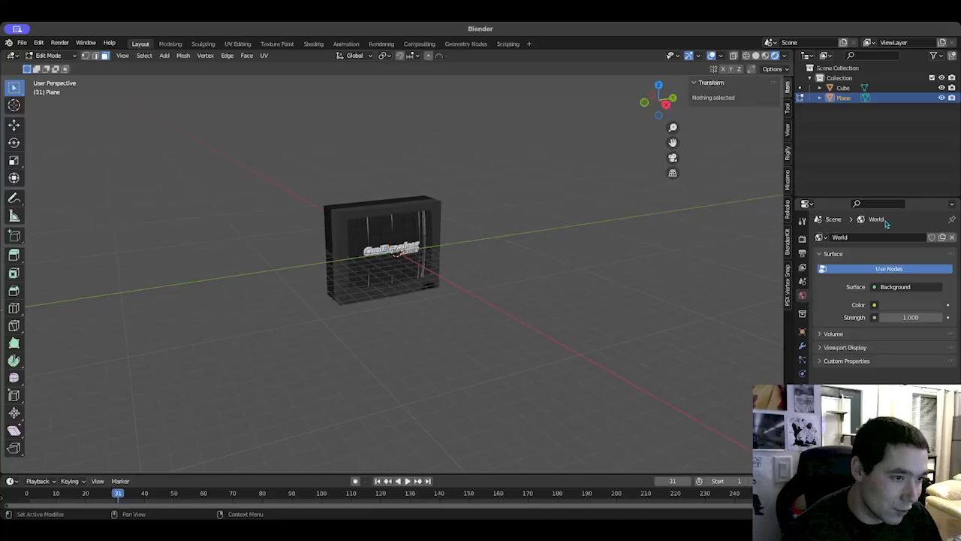
left_click(891, 304)
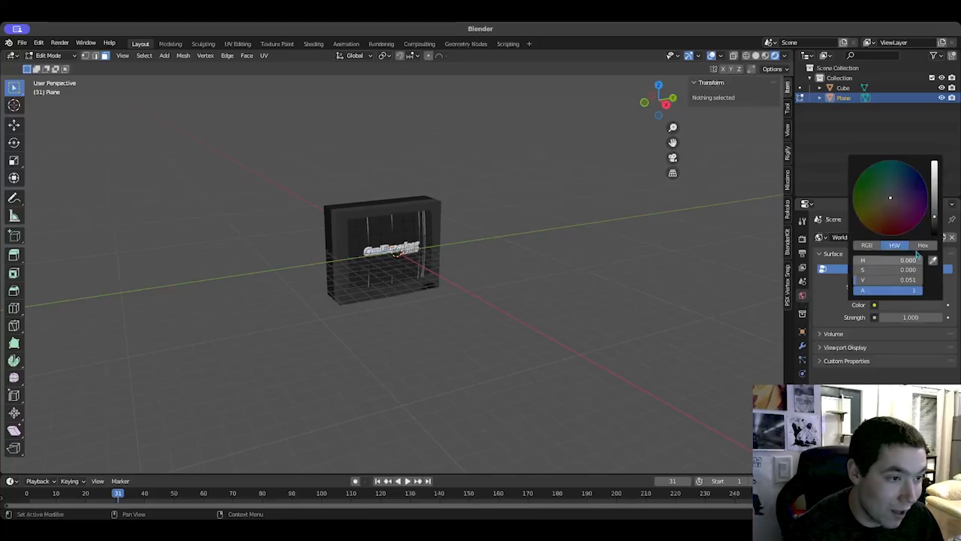
left_click_drag(937, 218, 936, 235)
Step: Return to Object Mode and raise the TV body and its screen plane together, bringing the screen to about Z 4.12 m
middle_click_drag(775, 262, 402, 216)
left_click_drag(296, 167, 574, 405)
key("alt+a")
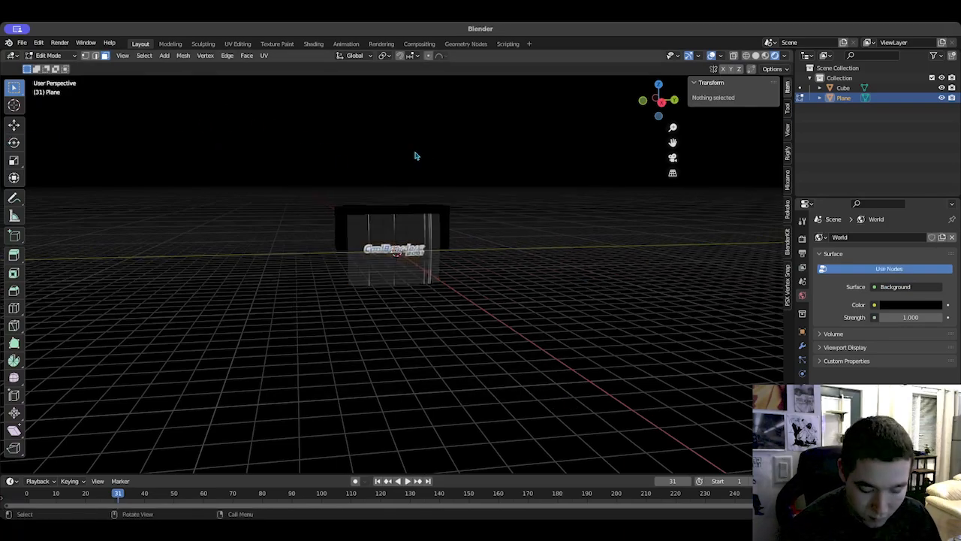
key("Tab")
left_click_drag(392, 208, 393, 157)
left_click(388, 294)
Step: Add a point light at the scene origin below the TV
mouse_move(388, 294)
middle_mouse_down()
mouse_move(382, 305)
mouse_move(393, 296)
mouse_move(371, 301)
mouse_move(379, 301)
middle_mouse_up()
key("shift+a")
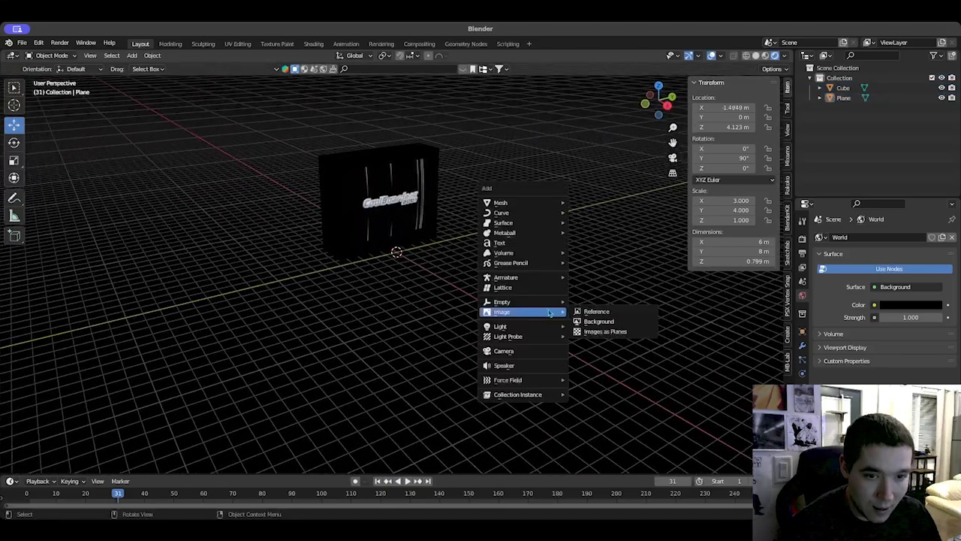
mouse_move(553, 329)
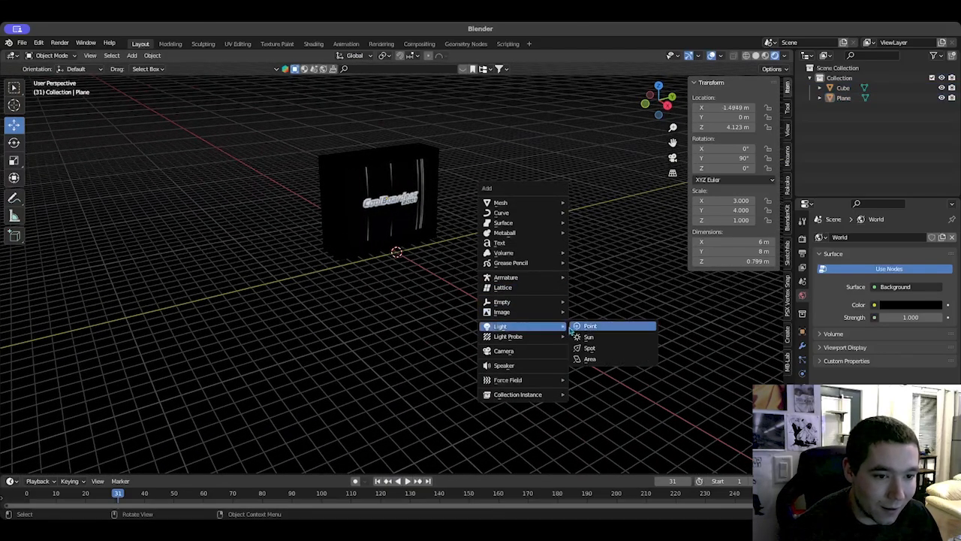
left_click(591, 329)
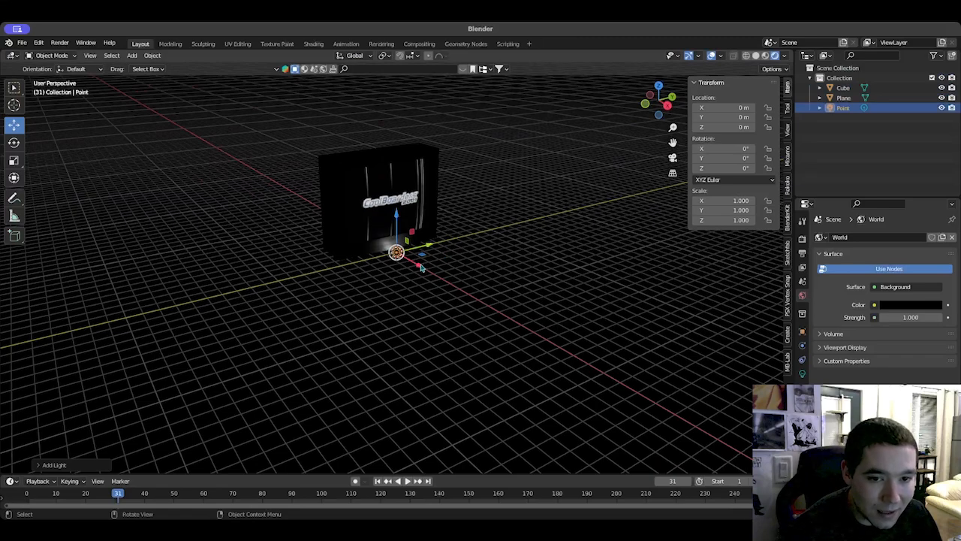
Step: Place the point light near X 4.2 m, Y 5.8 m, Z 9.2 m and raise its power to about 2360 W
left_click_drag(421, 268, 518, 247)
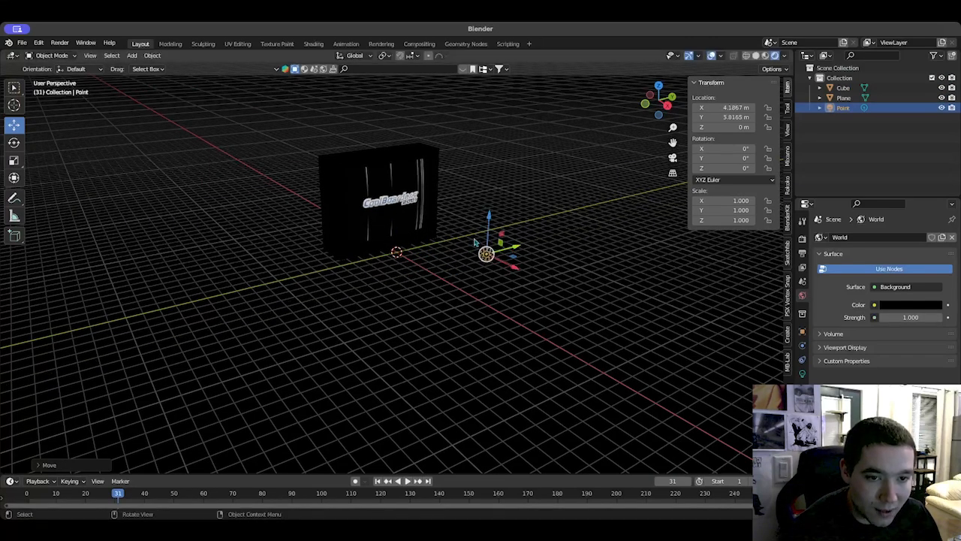
left_click_drag(489, 217, 485, 97)
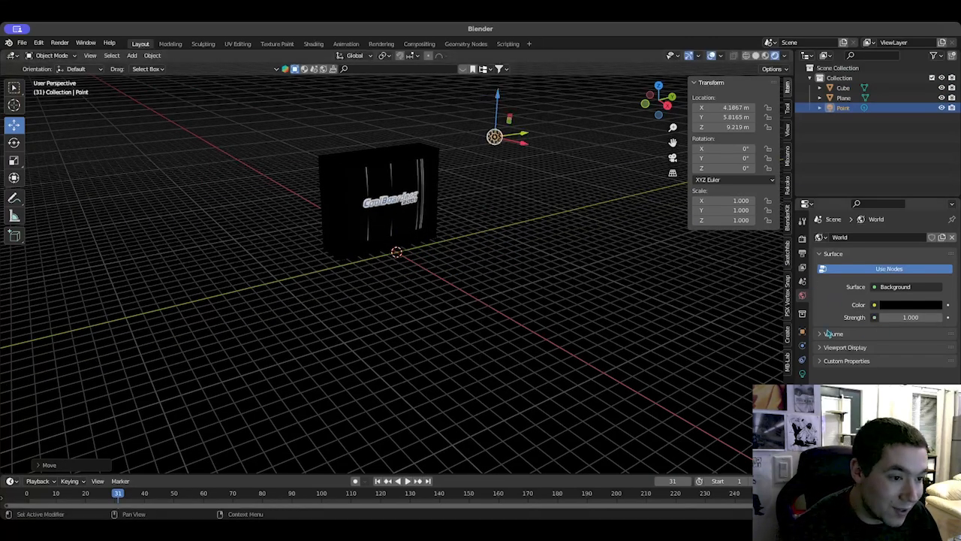
left_click(802, 373)
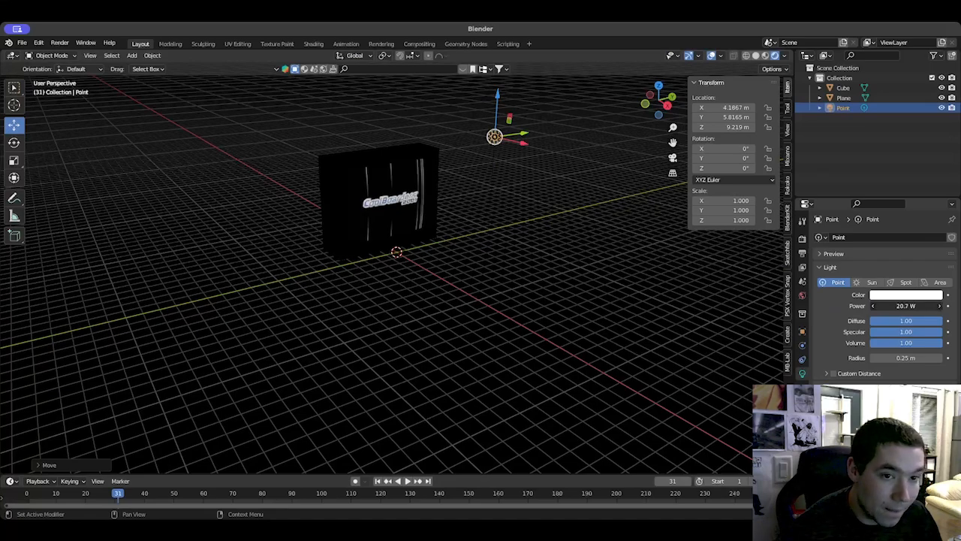
left_click_drag(906, 305, 960, 305)
middle_click_drag(395, 234, 419, 239)
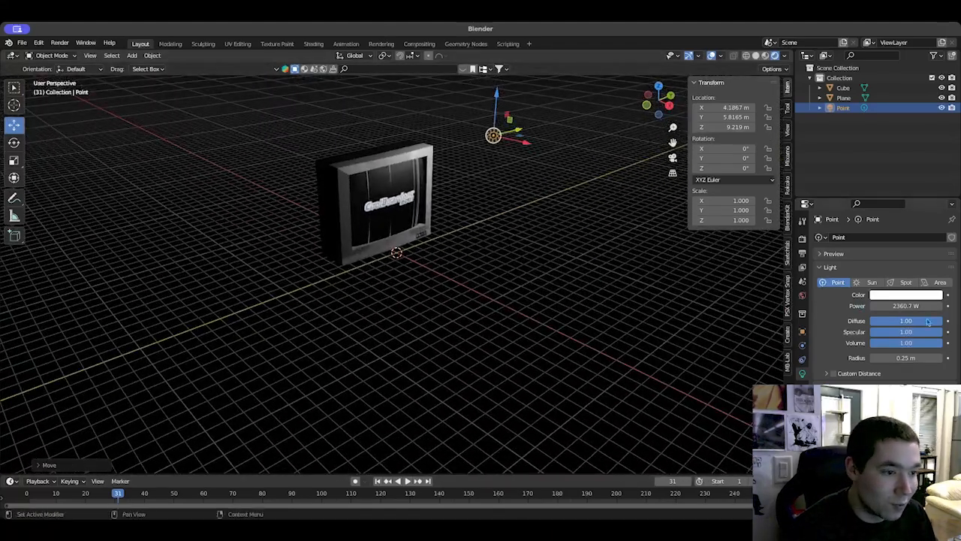
Step: Move the point light farther out and higher, to about X 6.9 m, Y 8.7 m, Z 10.7 m
key("g")
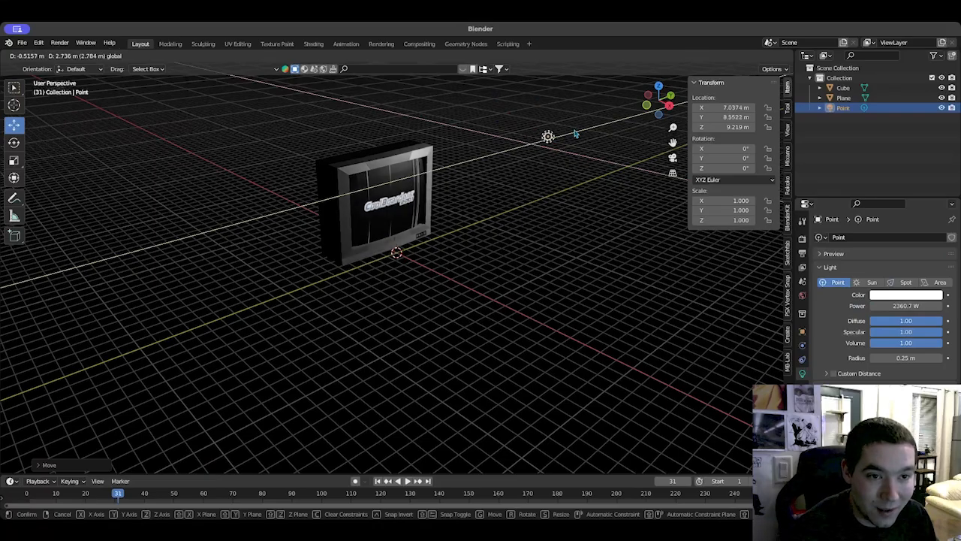
left_click(556, 111)
left_click_drag(554, 104, 556, 79)
Step: Play the animation to preview the video on the TV screen from the front under the point light
middle_click_drag(398, 251, 400, 301)
scroll(360, 247, "up", 5)
middle_click_drag(452, 301, 330, 348)
key("space")
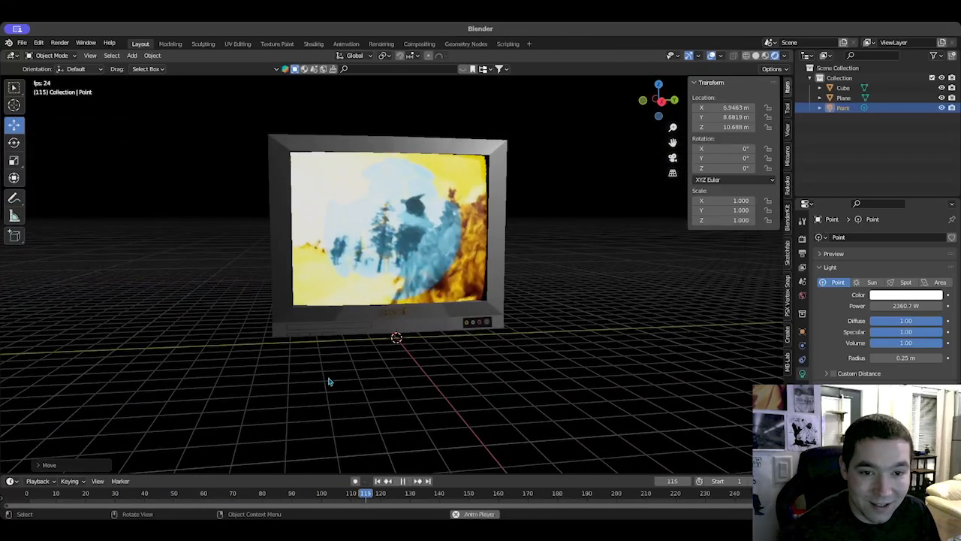
scroll(451, 401, "down", 2)
scroll(451, 401, "up", 1)
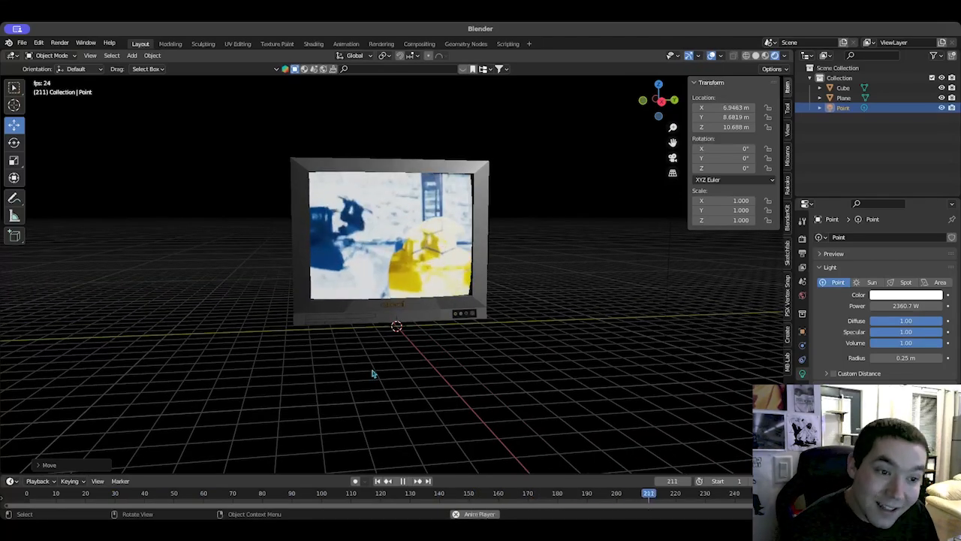
Step: Tint the point light pale violet, with about hue 0.734, saturation 0.441 and value 1.000
left_click(914, 295)
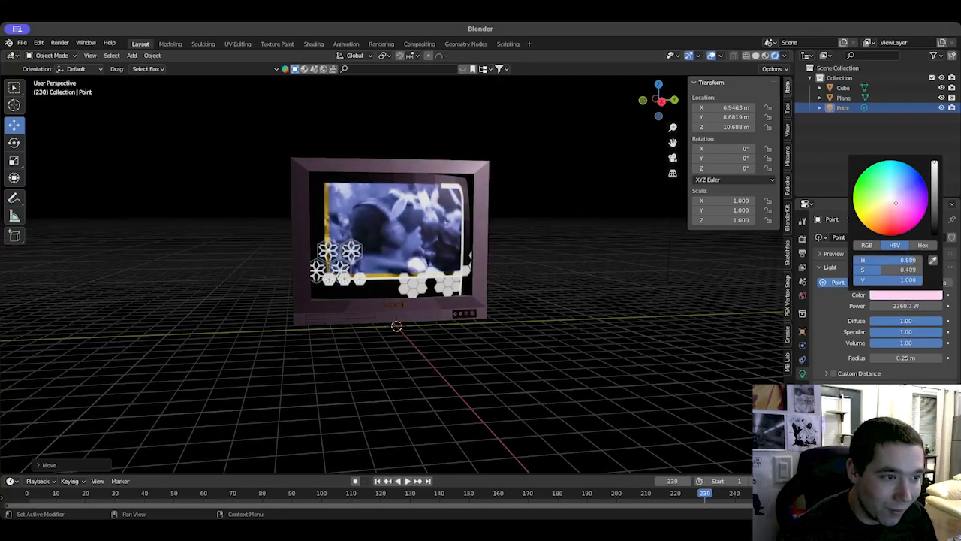
left_click(881, 296)
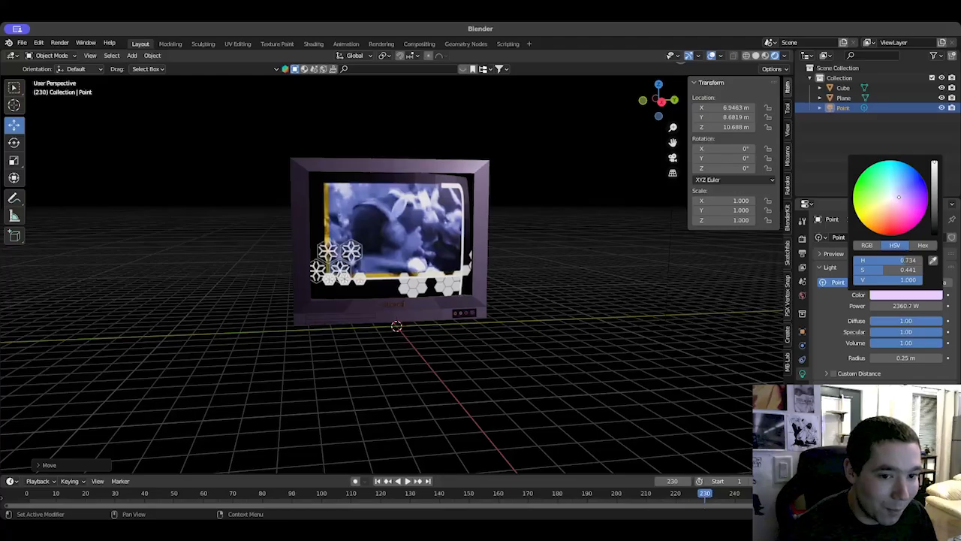
middle_click_drag(601, 354, 534, 365)
scroll(582, 378, "down", 2)
scroll(496, 363, "up", 4)
scroll(456, 360, "down", 3)
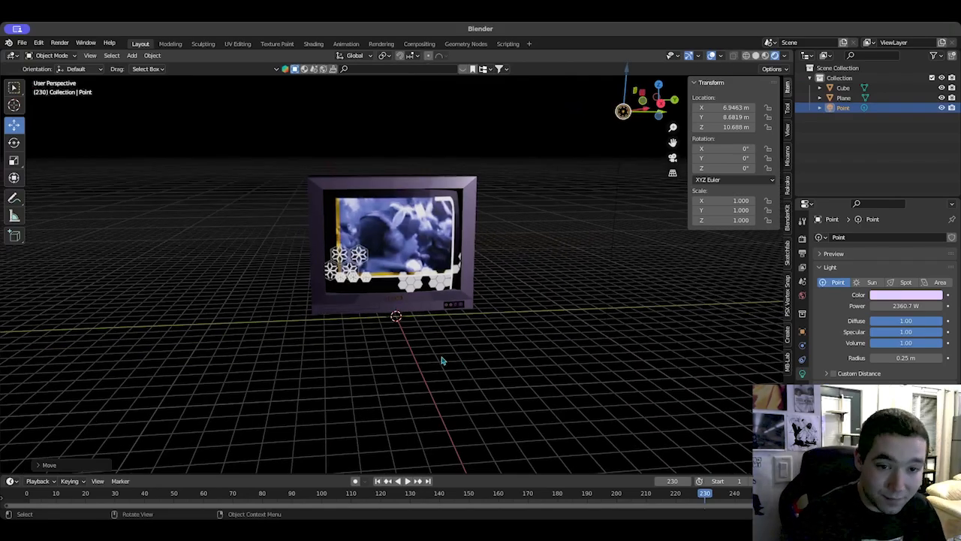
scroll(388, 404, "down", 3)
scroll(388, 404, "up", 3)
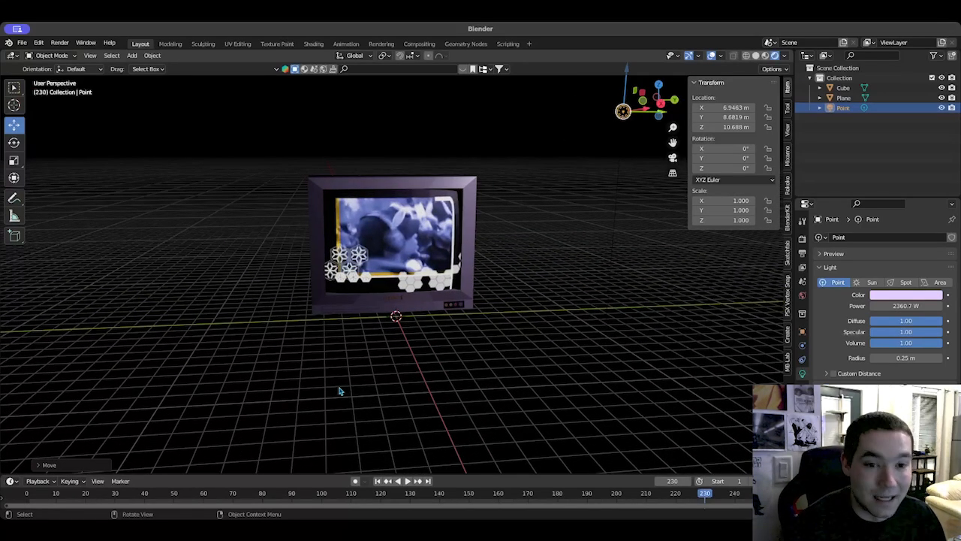
scroll(342, 388, "down", 3)
scroll(341, 388, "up", 5)
scroll(342, 388, "down", 2)
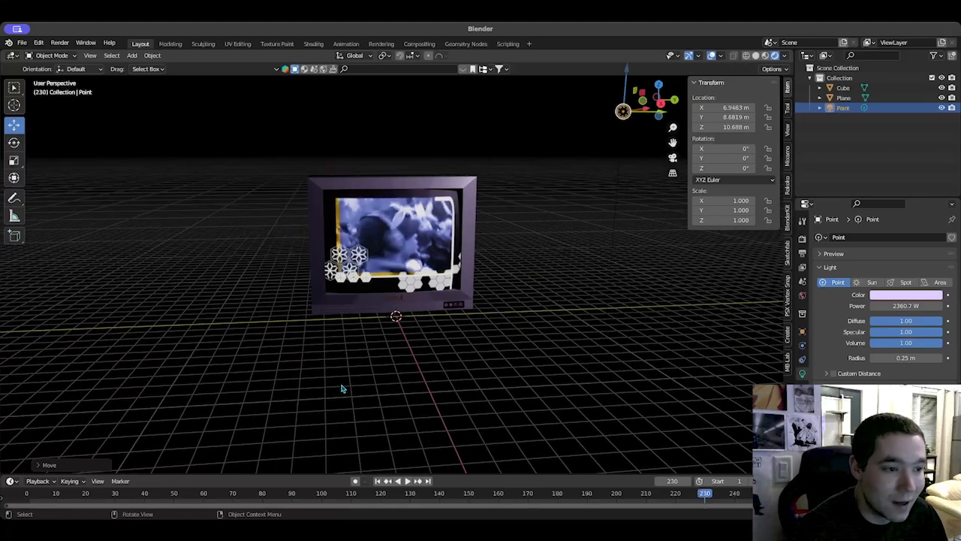
left_click(908, 98)
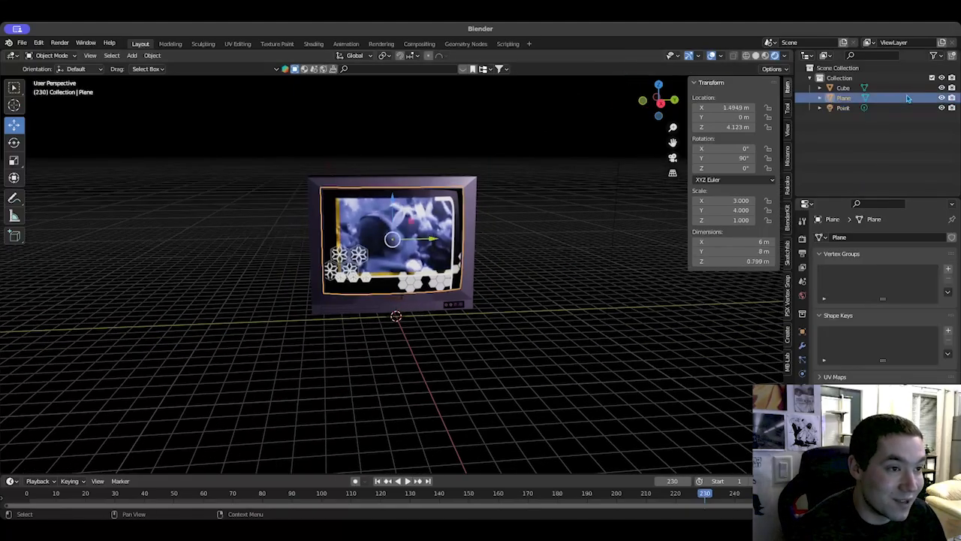
left_click(907, 90)
middle_click_drag(517, 397, 454, 402)
left_click(455, 402)
Step: Add a plane mesh at the origin and scale it to about 27.6 as a floor beneath the TV
middle_click_drag(362, 378, 401, 409)
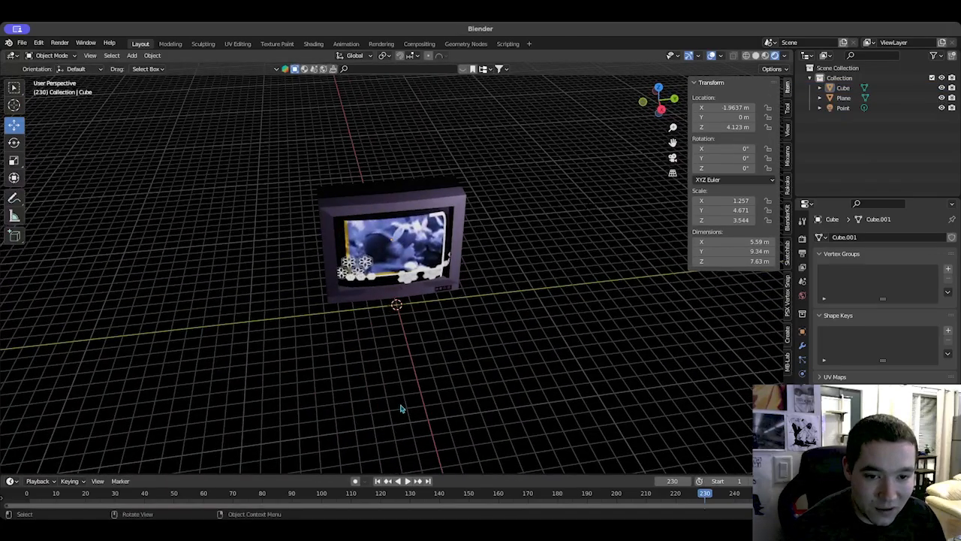
scroll(401, 408, "down", 1)
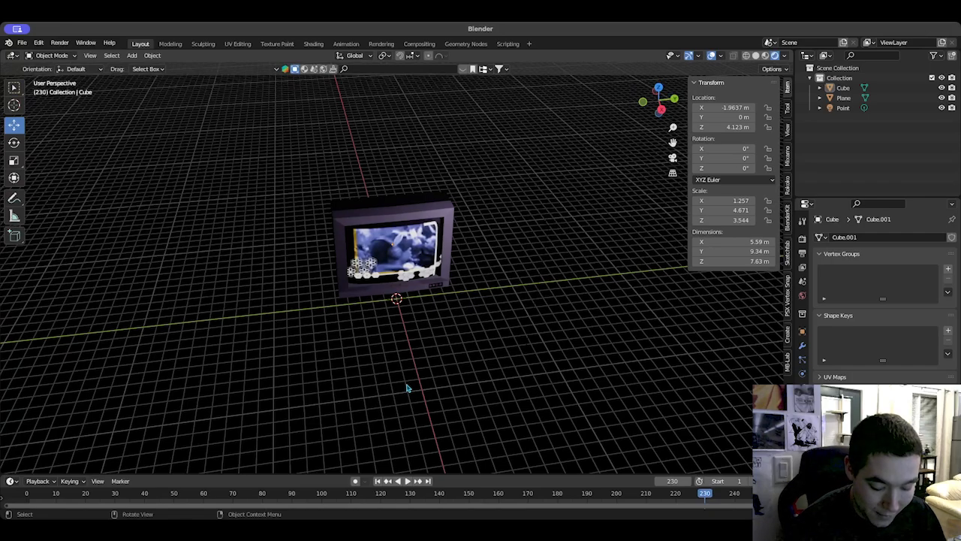
key("shift+a")
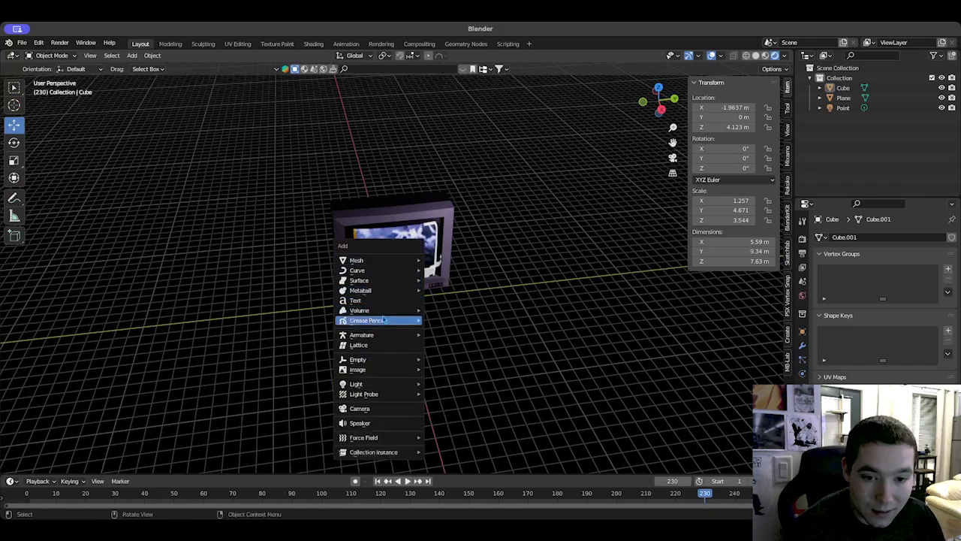
mouse_move(389, 259)
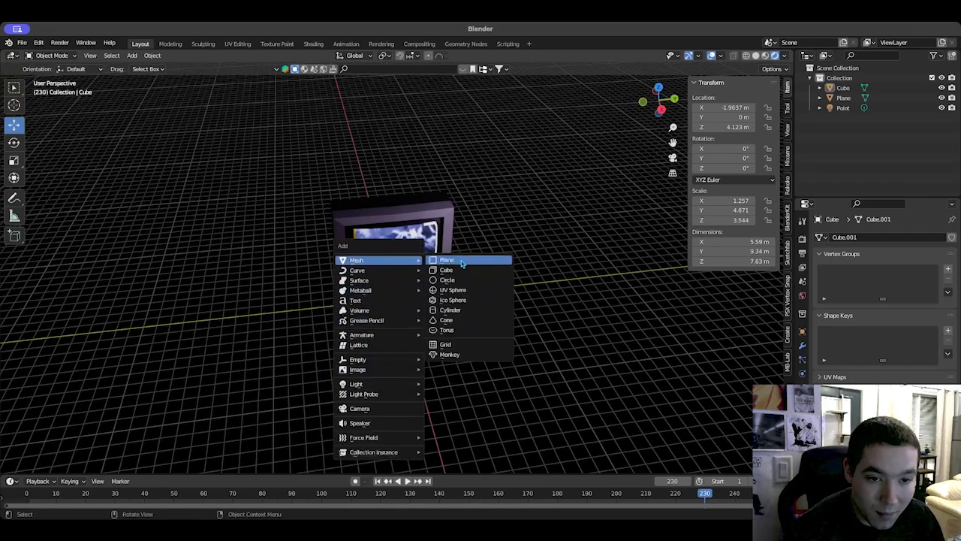
left_click(462, 263)
key("s")
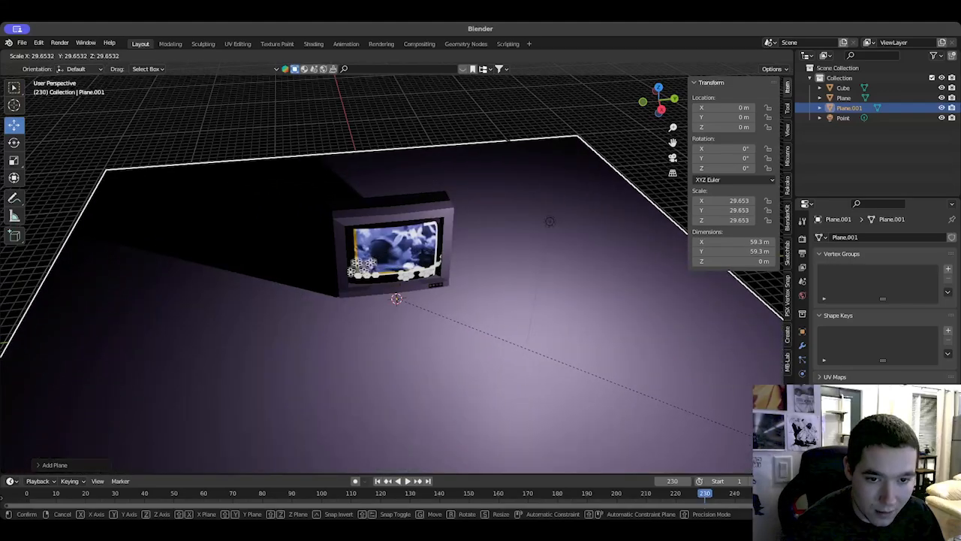
left_click(381, 117)
middle_click_drag(377, 150, 445, 246)
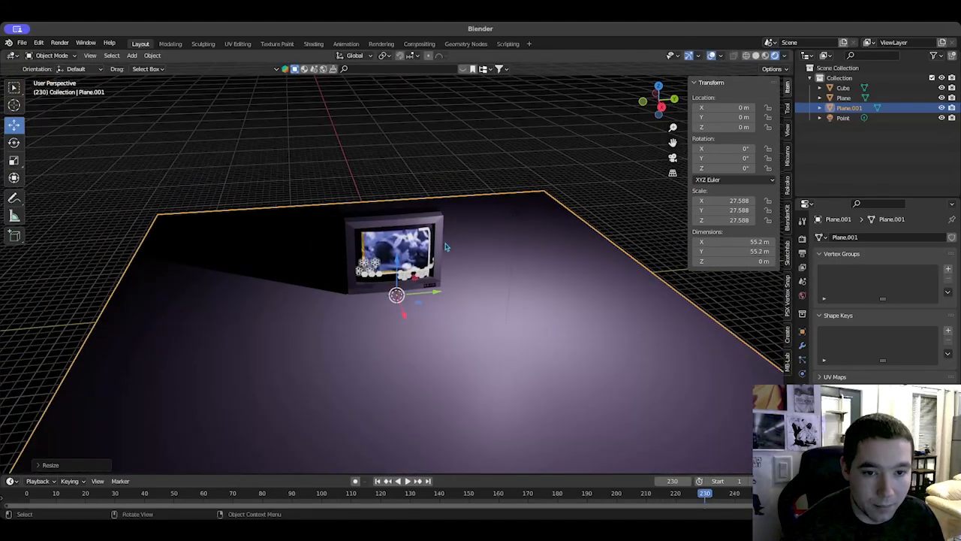
left_click(908, 88)
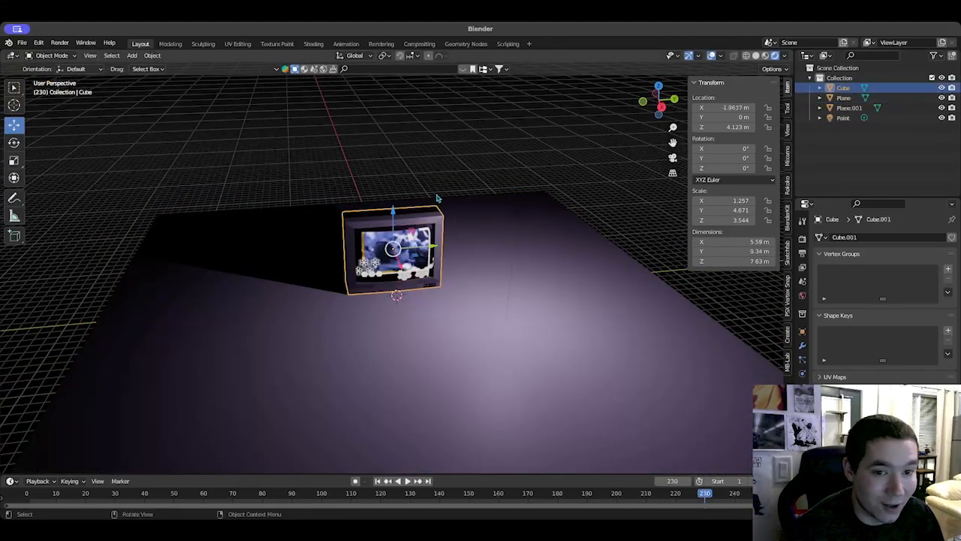
left_click_drag(394, 211, 391, 177)
right_click(391, 177)
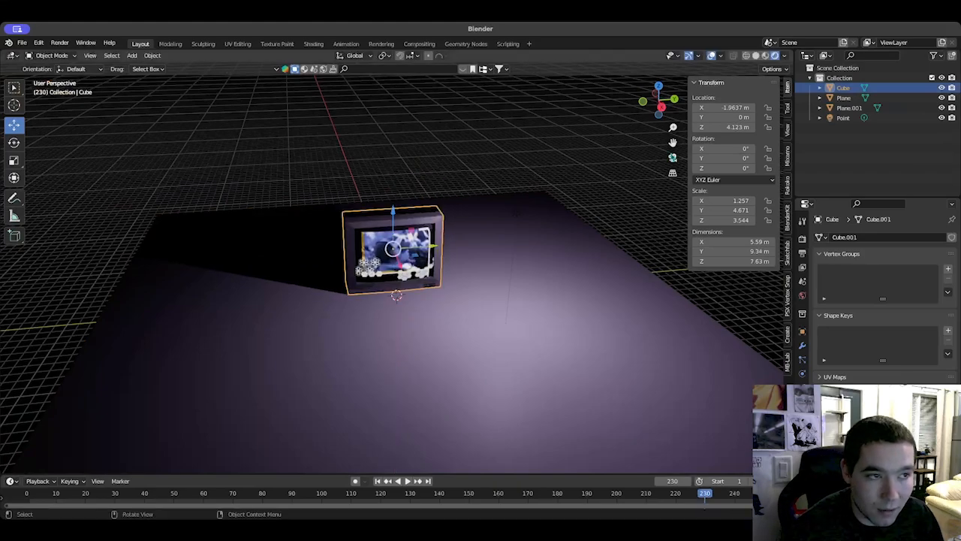
Step: Select the TV body and screen plane together and adjust their height so the TV rests on the floor, body at about Z 4.11 m
left_click(901, 98, "ctrl")
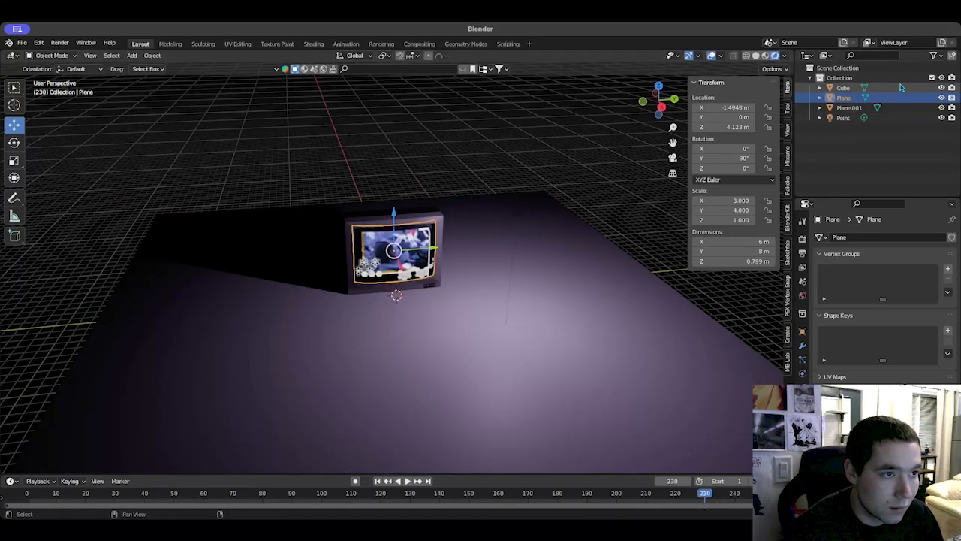
left_click_drag(391, 213, 392, 207)
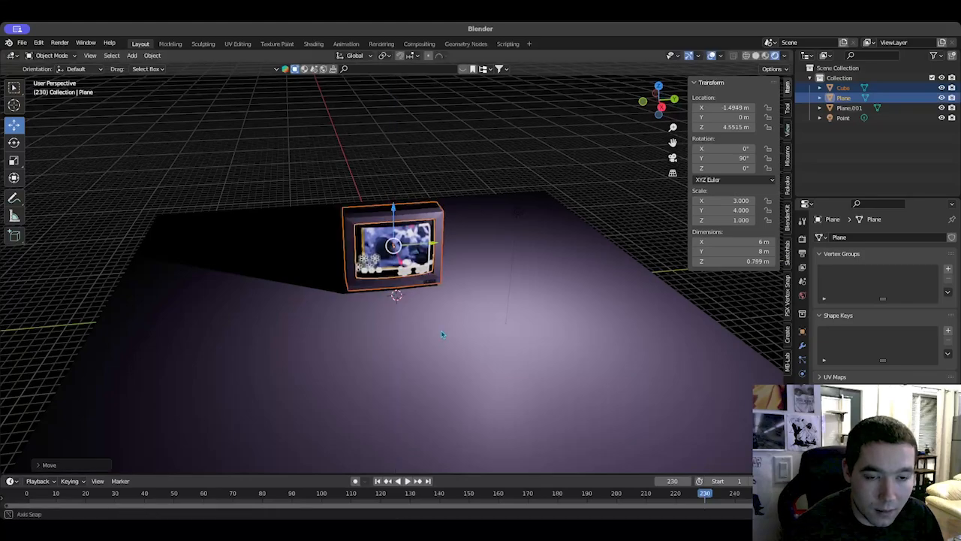
middle_click_drag(441, 331, 431, 321)
scroll(430, 320, "up", 6)
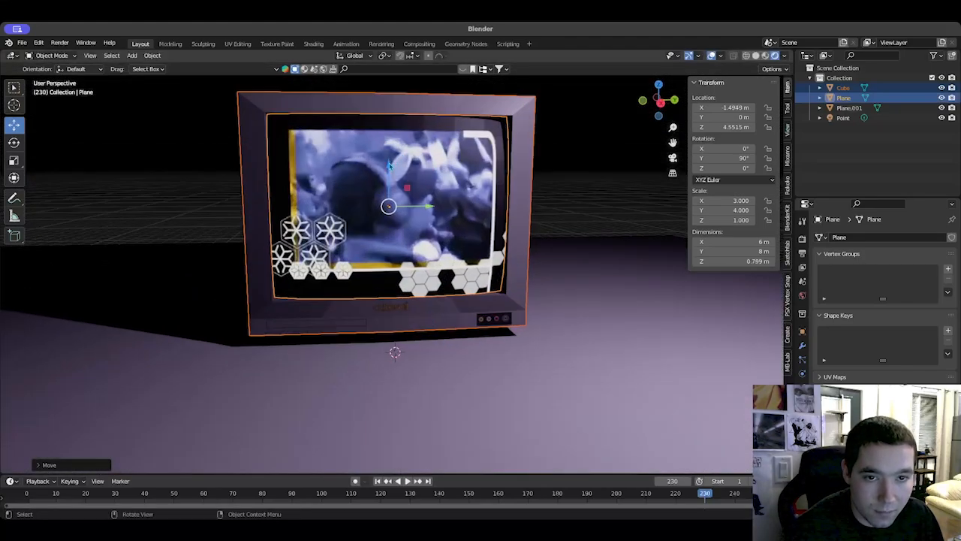
left_click_drag(389, 165, 388, 177)
left_click(642, 238)
Step: Copy and paste the TV body with its screen plane and place the copy about 13 m from the original along negative Y
middle_click_drag(635, 233, 546, 275)
scroll(567, 219, "down", 4)
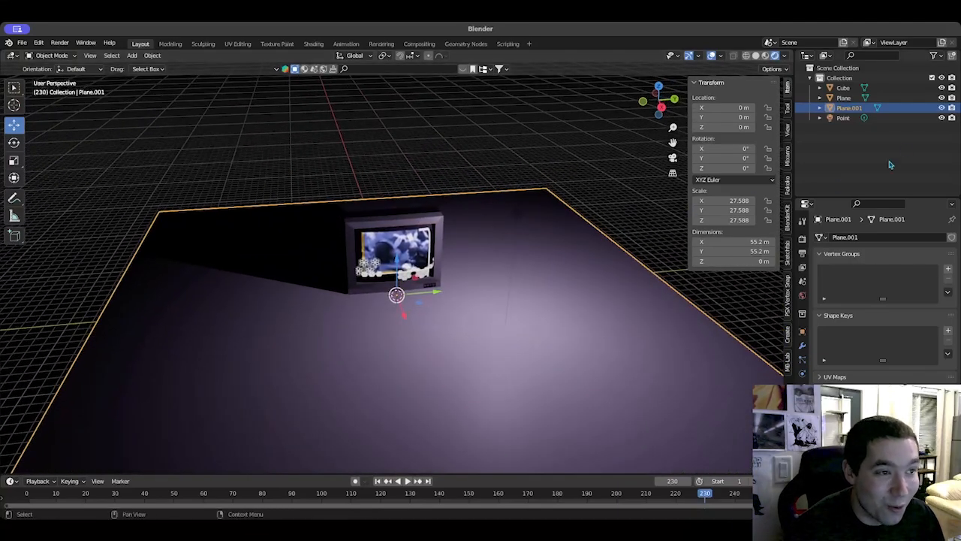
left_click(900, 88)
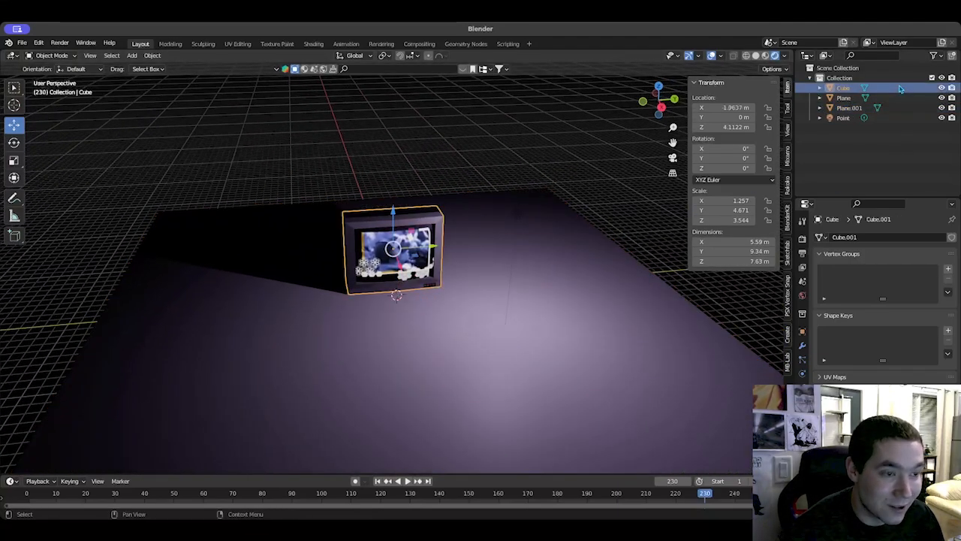
left_click(898, 97, "shift")
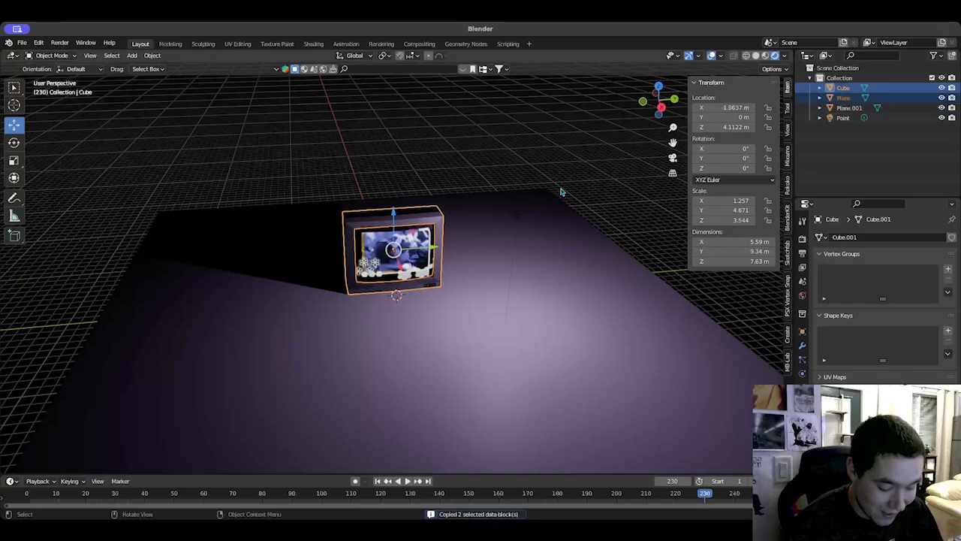
key("ctrl+v")
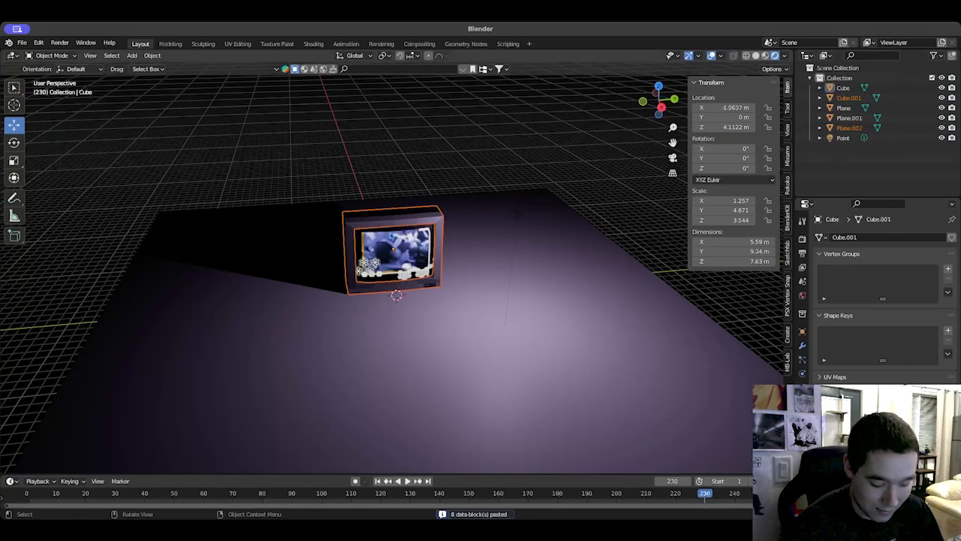
left_click_drag(391, 236, 255, 238)
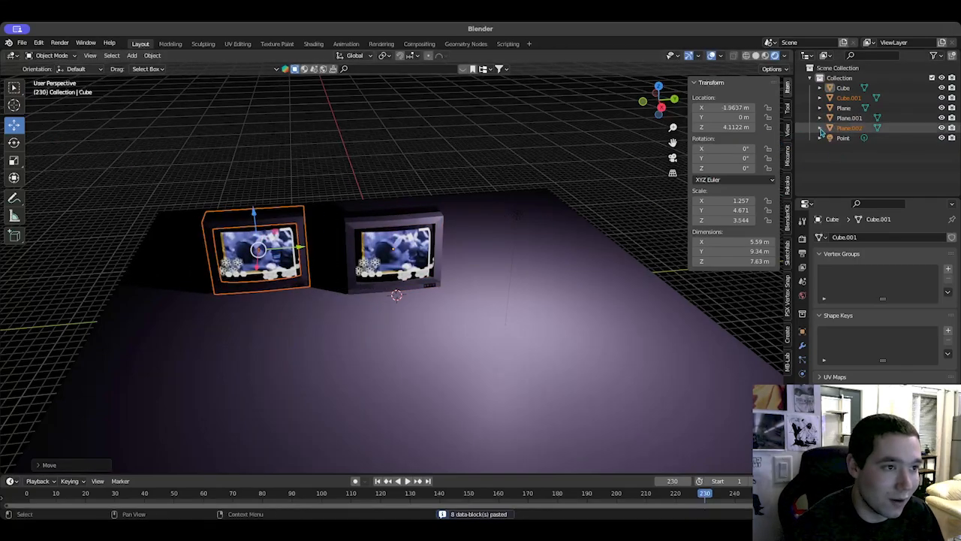
Step: Select the copied TV body and its screen together and scale them down until the body is about 7.2 m wide
mouse_move(875, 126)
left_mouse_down()
mouse_move(864, 131)
mouse_move(856, 102)
mouse_move(862, 137)
left_mouse_up()
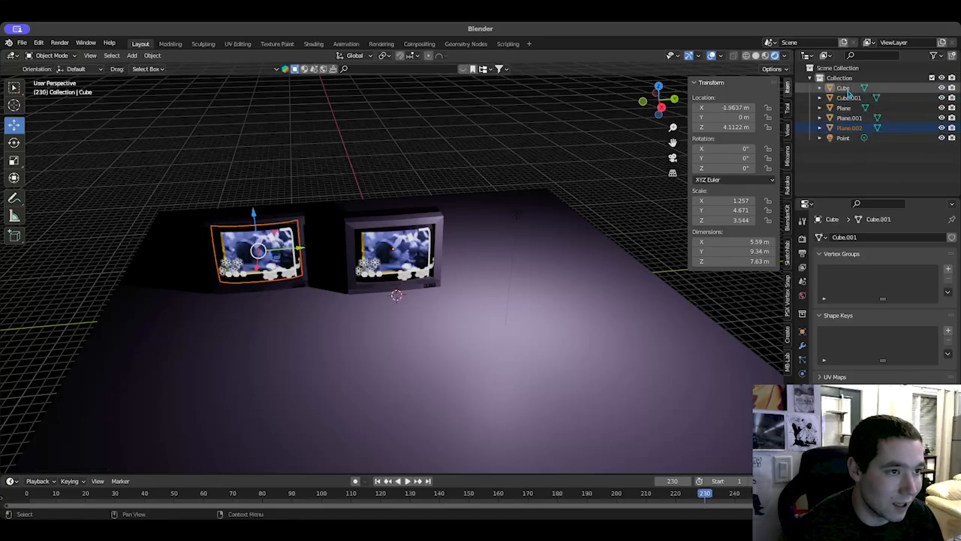
middle_click_drag(530, 274, 502, 232)
middle_click_drag(297, 236, 339, 261)
left_click(303, 222, "shift")
key("s")
left_click(356, 232)
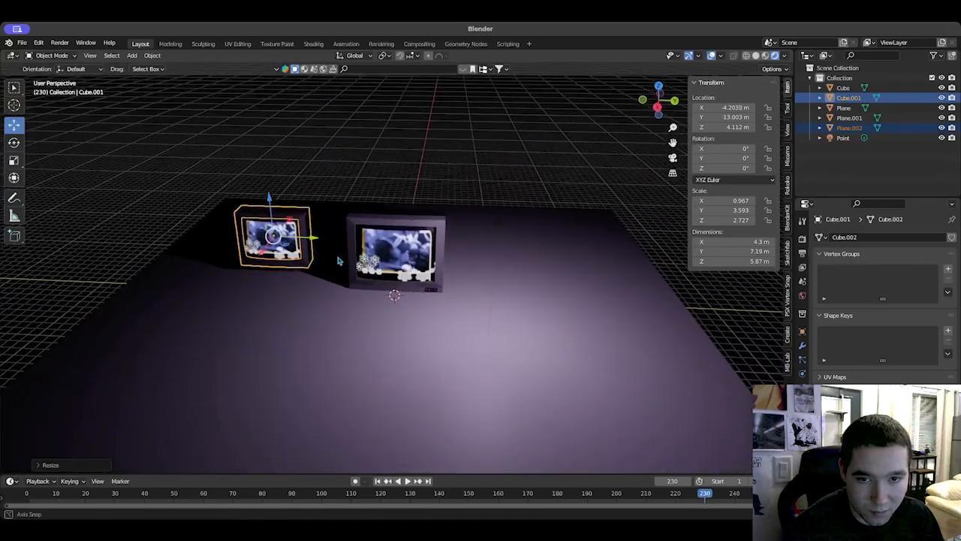
Step: Move the smaller TV next to the original, near X -0.21 m, Y -8.8 m, and rotate it about 9.4° around Z
left_click_drag(263, 254, 332, 267)
middle_click_drag(333, 266, 330, 275)
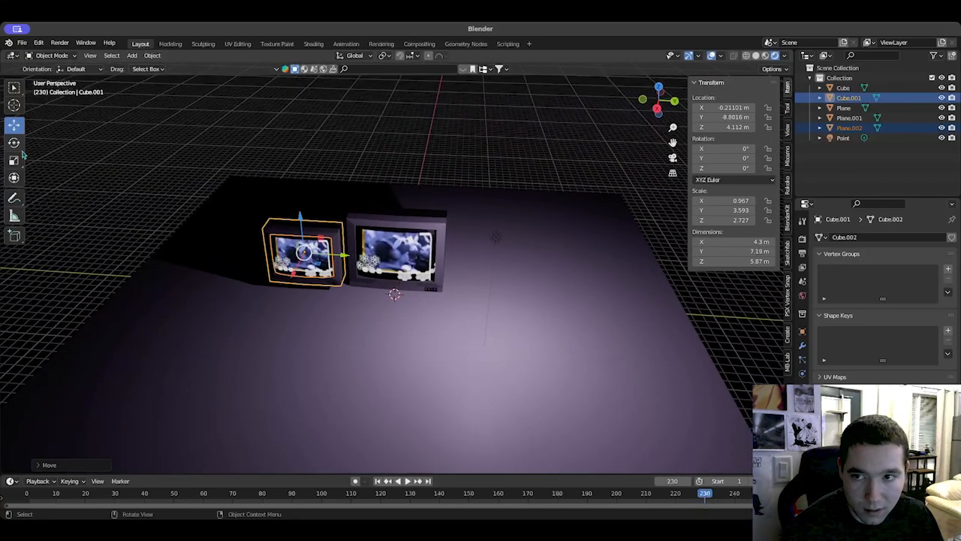
middle_click_drag(378, 236, 379, 224)
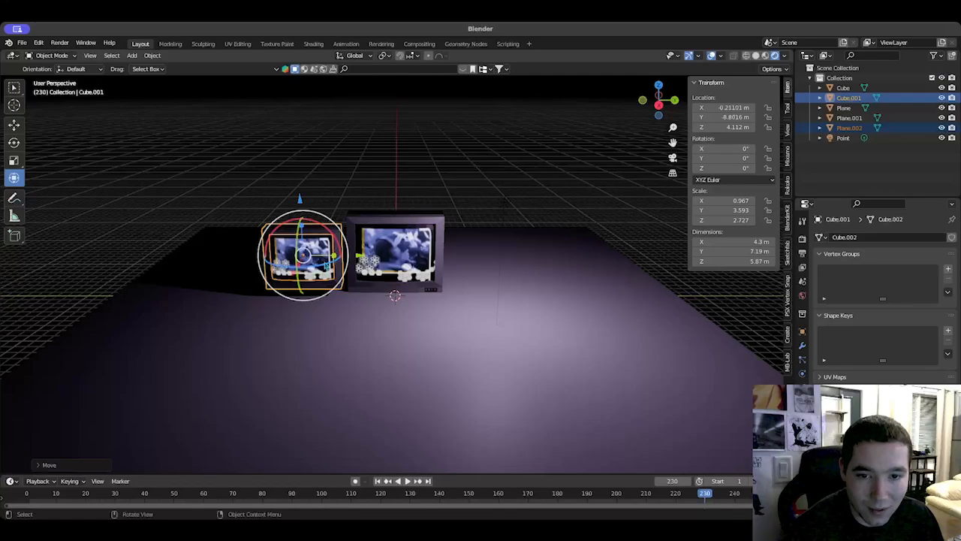
key("r")
key("z")
left_click_drag(321, 266, 327, 264)
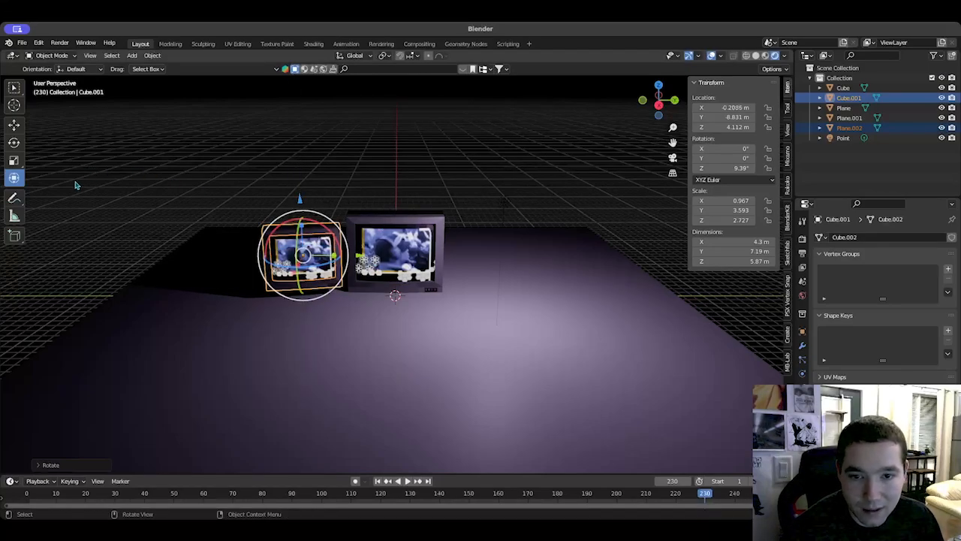
middle_click_drag(383, 217, 402, 212)
scroll(419, 204, "up", 3)
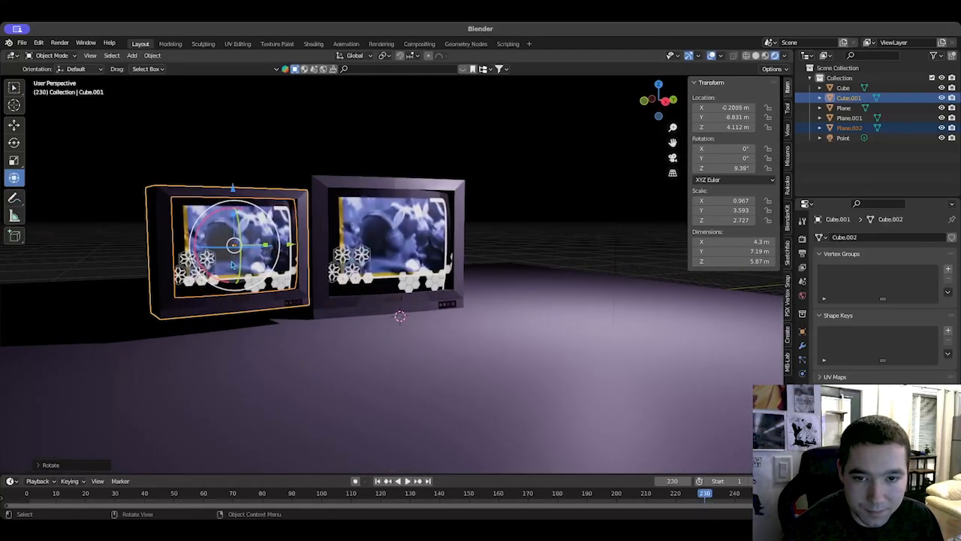
Step: Rotate the smaller TV and its screen to about 26.4° around Z and lower them to about Z 3.12 m
key("s")
key("y")
right_click(259, 249)
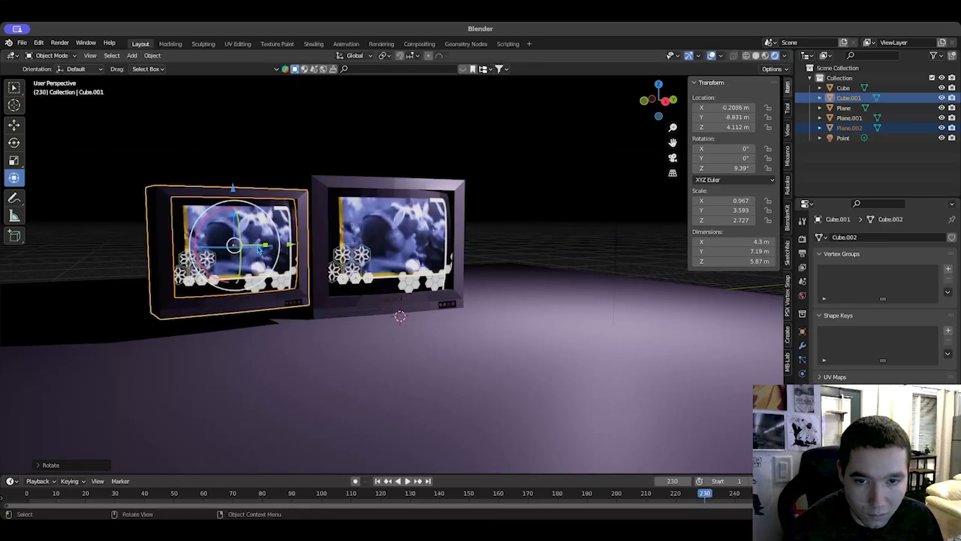
key("r")
key("z")
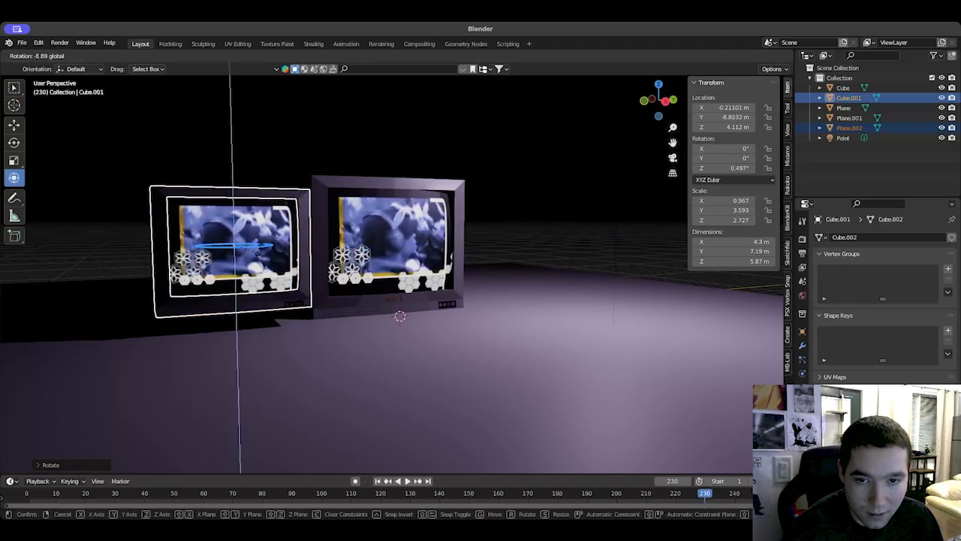
left_click(202, 183)
scroll(202, 182, "up", 3)
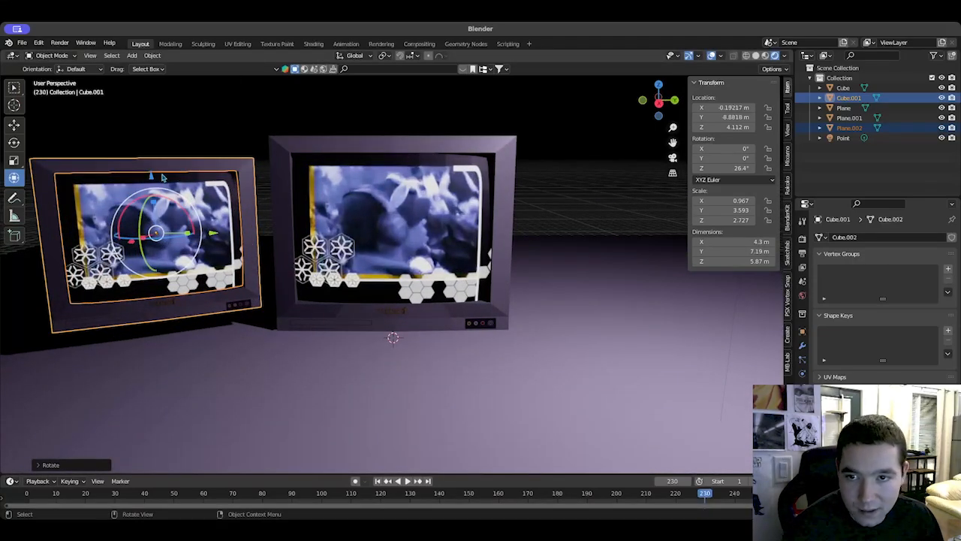
left_click_drag(153, 178, 152, 201)
middle_click_drag(412, 267, 381, 281)
scroll(381, 292, "down", 3)
scroll(393, 287, "down", 3)
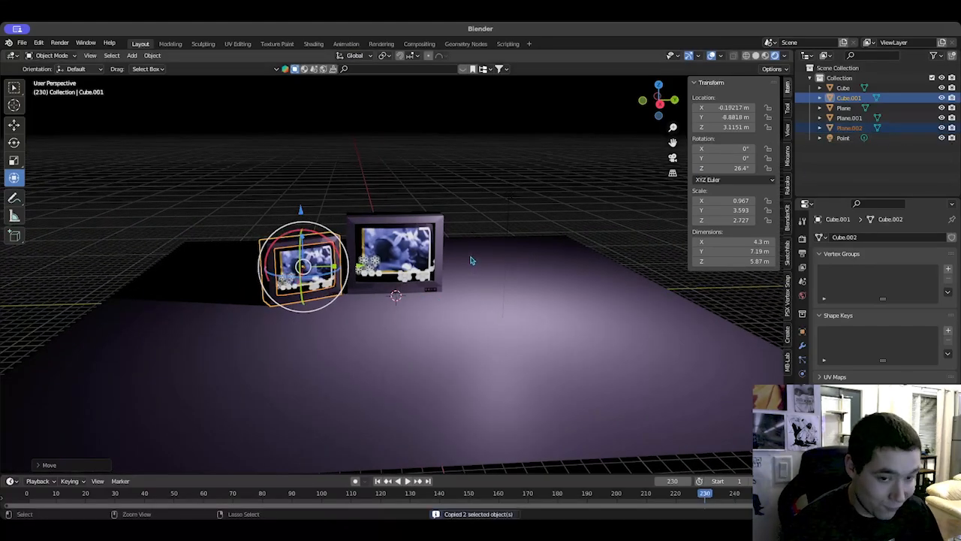
Step: Paste a copy of the smaller TV on the other side of the original, turn it around Z and enlarge it
key("ctrl+v")
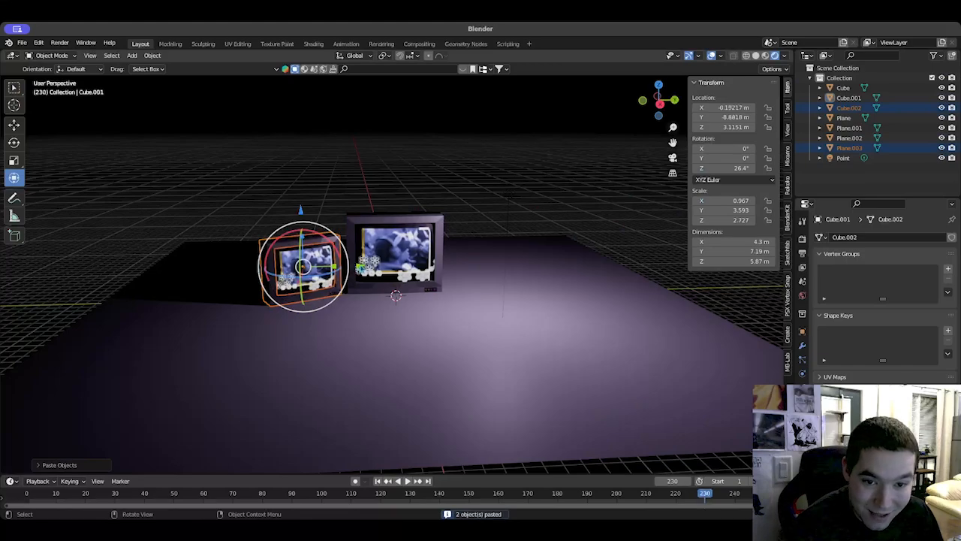
key("g")
left_click(556, 268)
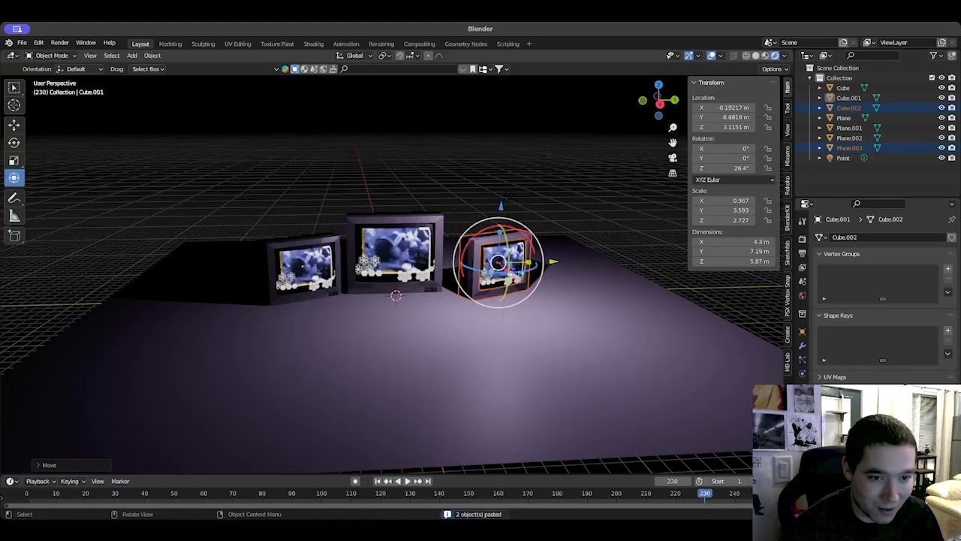
key("r")
key("z")
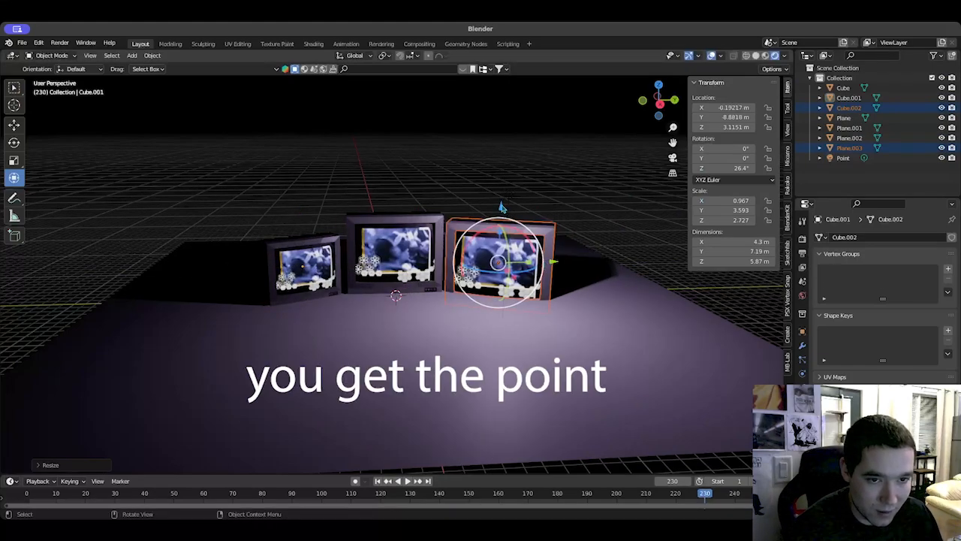
scroll(634, 201, "up", 5)
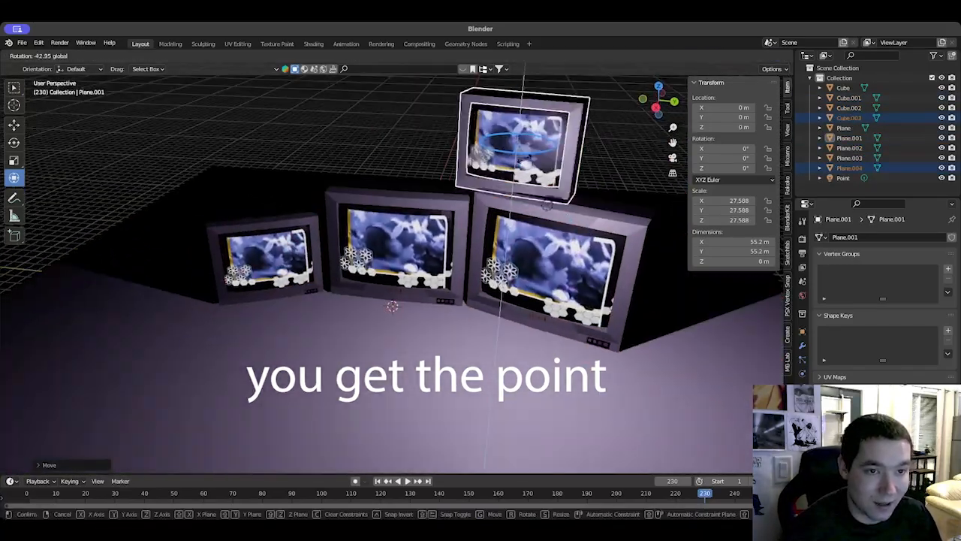
Step: Rotate the fourth TV around Z and seat it on top of the third TV
left_click_drag(547, 205, 534, 201)
middle_click_drag(534, 248, 526, 316)
middle_click_drag(420, 285, 463, 223)
scroll(468, 268, "up", 5)
Step: Copy and paste the stacked TV, enlarge the copy and raise it above and behind the two TVs on the left of the group
key("super+c")
key("super+v")
left_click_drag(499, 224, 360, 225)
middle_click_drag(361, 225, 315, 271)
key("s")
left_click_drag(296, 252, 296, 230)
middle_click_drag(296, 230, 390, 255)
left_click_drag(314, 259, 314, 251)
middle_click_drag(314, 251, 421, 225)
left_click_drag(293, 183, 292, 174)
Step: Place two more small TVs, one in the middle of the upper row and one on the floor at the right end
left_click(192, 328)
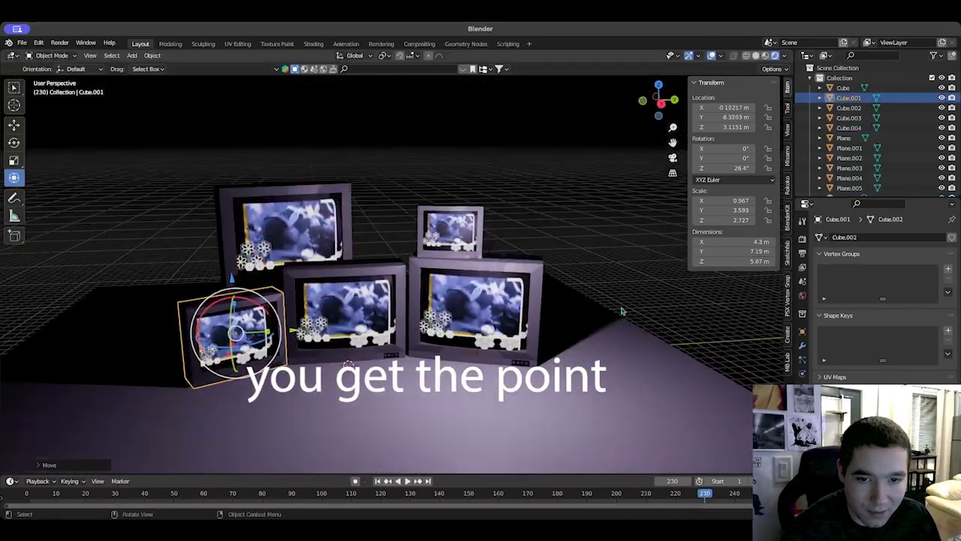
left_click(623, 311)
middle_click_drag(622, 311, 446, 203)
middle_click_drag(421, 239, 409, 262)
left_click_drag(366, 179, 366, 188)
scroll(366, 225, "up", 4)
middle_click_drag(316, 255, 300, 270)
scroll(300, 271, "down", 4)
Step: Select the upper-left TV body and its screen together and scale them down until the screen measures about 5.89 × 7.86 m
left_click(218, 225)
left_click(278, 225, "shift")
key("s")
middle_click_drag(289, 225, 284, 212)
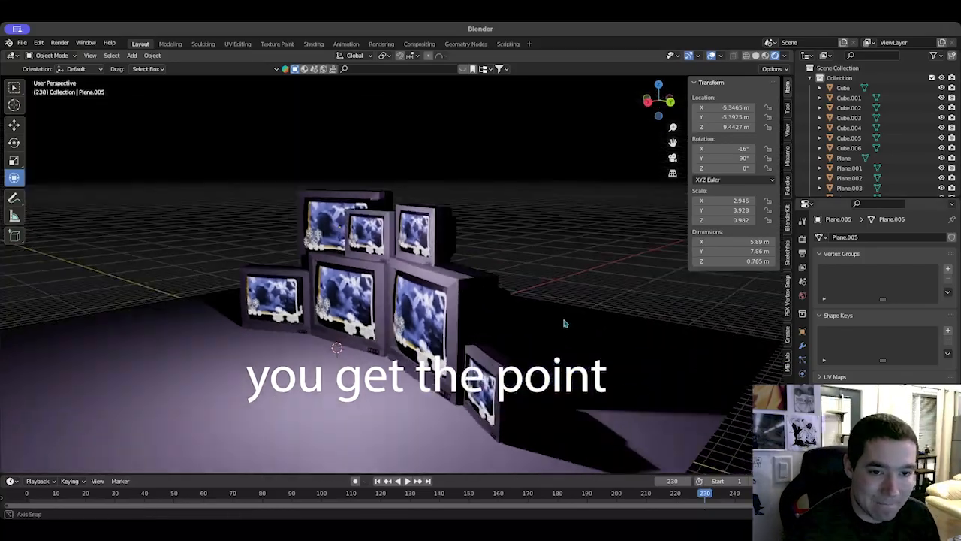
Step: Copy and paste the upper-left TV with its screen and place the copy at the right end of the upper row
middle_click_drag(566, 323, 420, 330)
left_click(214, 226)
left_click(270, 233, "shift")
key("ctrl+c")
key("ctrl+v")
left_click_drag(324, 238, 568, 231)
middle_click_drag(566, 332, 591, 264)
left_click_drag(543, 222, 600, 227)
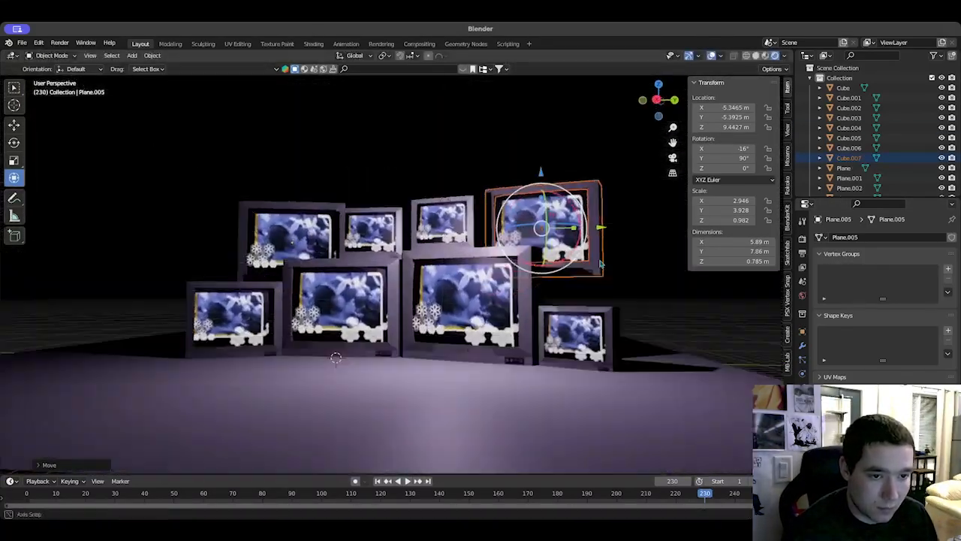
middle_click_drag(601, 263, 610, 261)
left_click_drag(601, 228, 618, 230)
left_click(653, 263)
Step: Add a cube mesh to the scene and switch the viewport to material preview shading
middle_click_drag(661, 268, 626, 273)
middle_click_drag(505, 369, 582, 360)
left_click(545, 405)
key("shift+a")
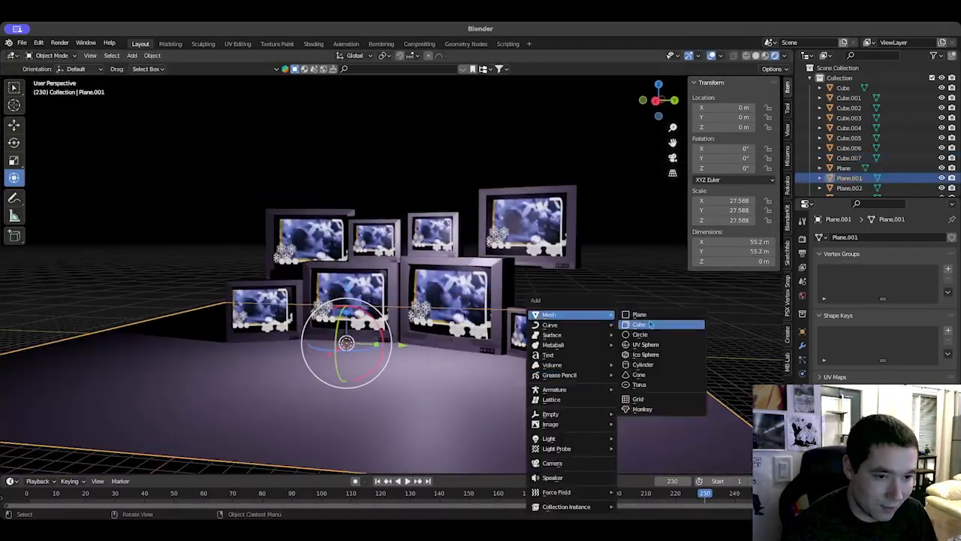
left_click(650, 324)
middle_click_drag(676, 330, 598, 341)
left_click(765, 55)
Step: Place the cube under the upper-right TV near X -6.81 m, Y 15.77 m, rotated about -18.9° around Z and sized about 6.94 × 9.49 × 8.53 m
left_click_drag(443, 320, 476, 321)
mouse_move(383, 360)
middle_mouse_down()
mouse_move(375, 389)
mouse_move(330, 420)
middle_mouse_up()
left_click_drag(458, 375, 461, 397)
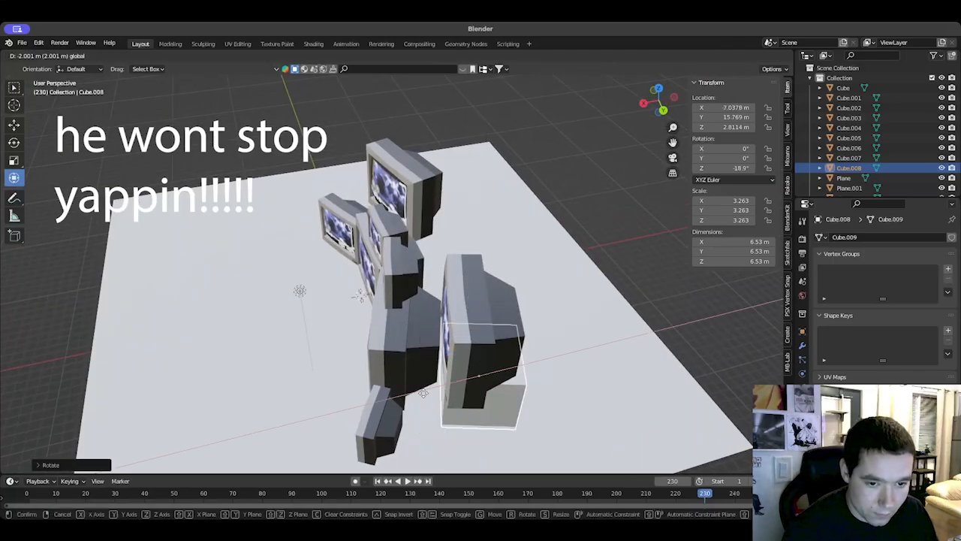
middle_click_drag(480, 390, 525, 330)
left_click_drag(560, 316, 567, 323)
middle_click_drag(526, 343, 256, 323)
Step: Copy and paste the support box under the upper-left TV, near X -8.58 m, Y -5.90 m, Z 1.24 m, rotated about 17.6° around Z
key("ctrl+c")
key("ctrl+v")
left_click_drag(245, 310, 360, 312)
middle_click_drag(361, 312, 347, 391)
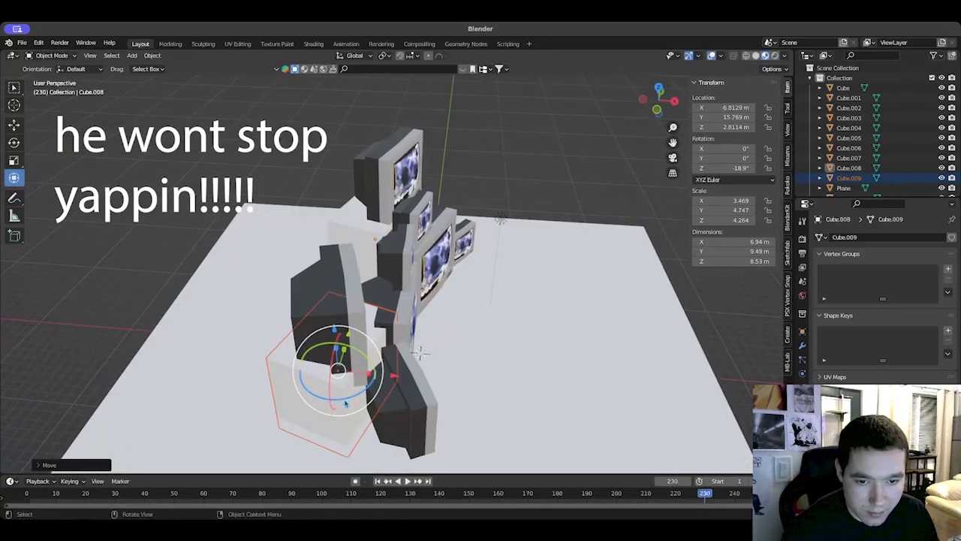
left_click(301, 375)
left_click_drag(331, 390, 360, 383)
left_click_drag(338, 360, 356, 371)
middle_click_drag(355, 371, 375, 323)
left_click_drag(313, 297, 313, 307)
middle_click_drag(313, 309, 327, 322)
Step: Create a new material on the left support box and set its base color to black
left_click(802, 415)
left_click(894, 287)
scroll(895, 323, "down", 3)
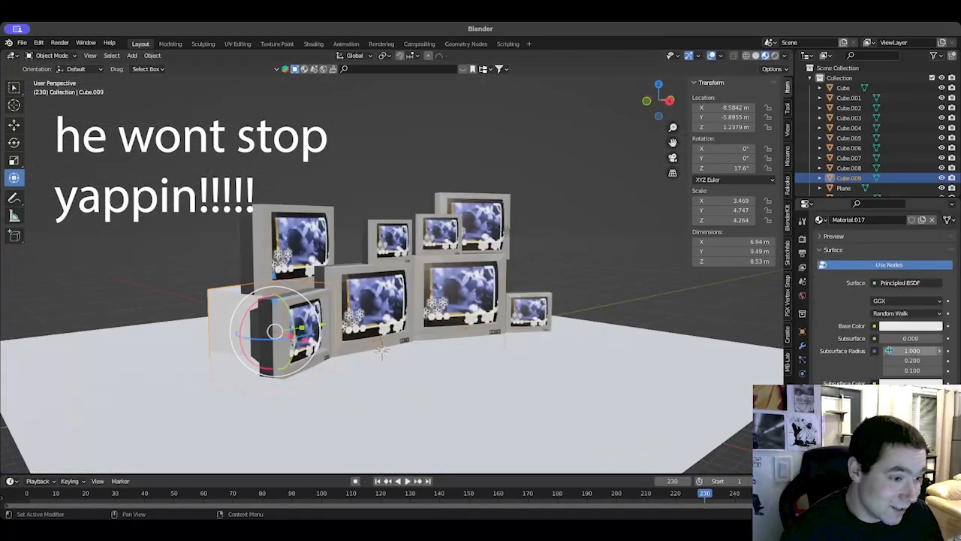
left_click(910, 327)
left_click_drag(943, 174, 943, 244)
scroll(895, 360, "down", 3)
Step: Assign the same black material to the support box under the upper-right TV
middle_click_drag(615, 330, 518, 331)
left_click(554, 302)
left_click(821, 280)
left_click(852, 380)
Step: Select the floor plane and rename it Ground
middle_click_drag(585, 330, 624, 292)
left_click(526, 224)
middle_click_drag(630, 244, 642, 263)
scroll(642, 262, "up", 4)
scroll(861, 135, "down", 5)
double_click(856, 107)
type("Ground")
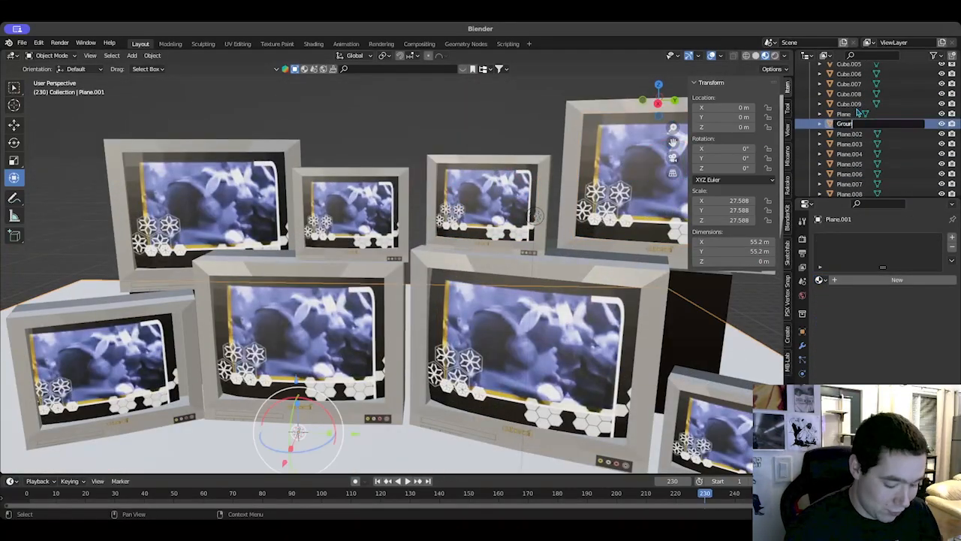
key("Return")
left_click(849, 117)
scroll(330, 338, "down", 3)
middle_click_drag(277, 338, 281, 425)
left_click_drag(239, 340, 246, 336)
middle_click_drag(450, 375, 524, 310)
middle_click_drag(589, 333, 507, 311)
Step: Select the large lower-right TV's screen plane, split the viewport and set the new area to the Shader Editor
left_click(488, 312)
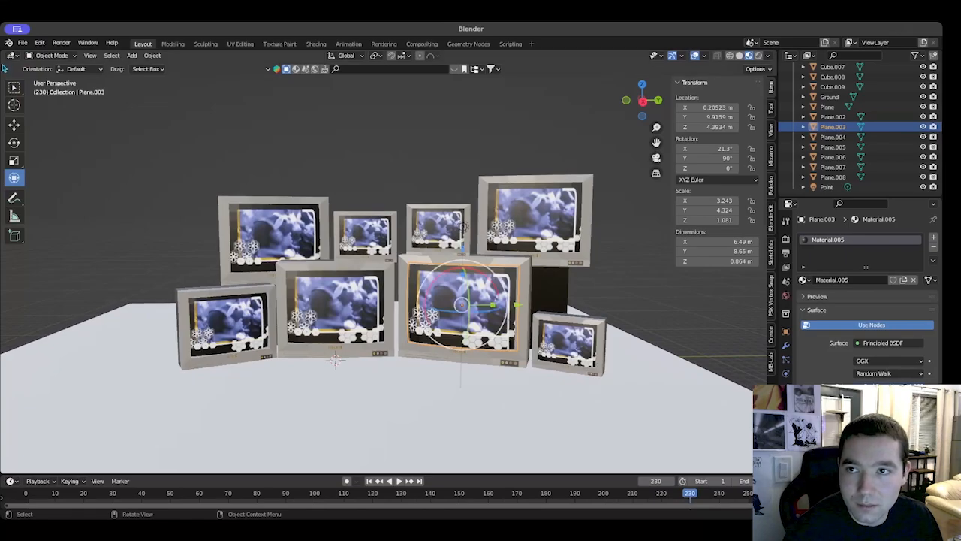
left_click_drag(2, 56, 353, 149)
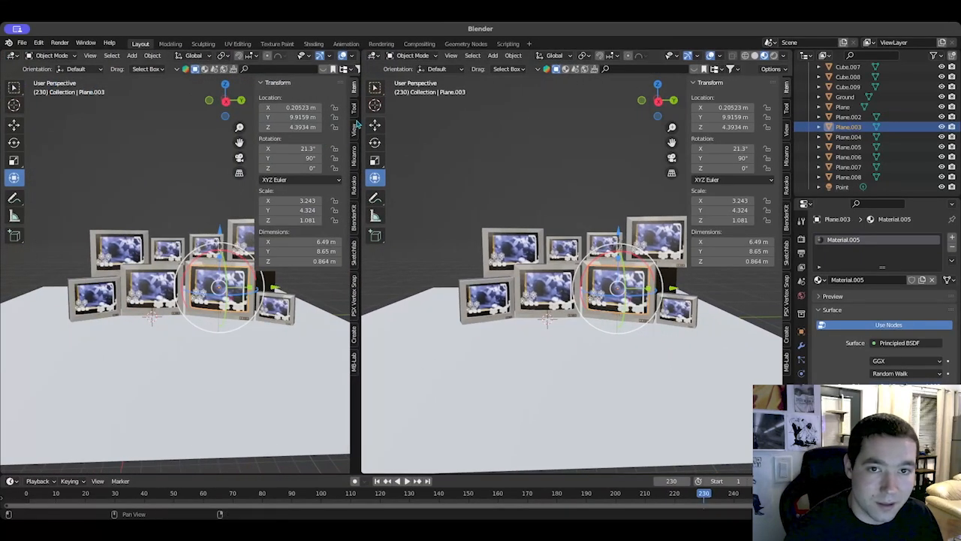
left_click(10, 57)
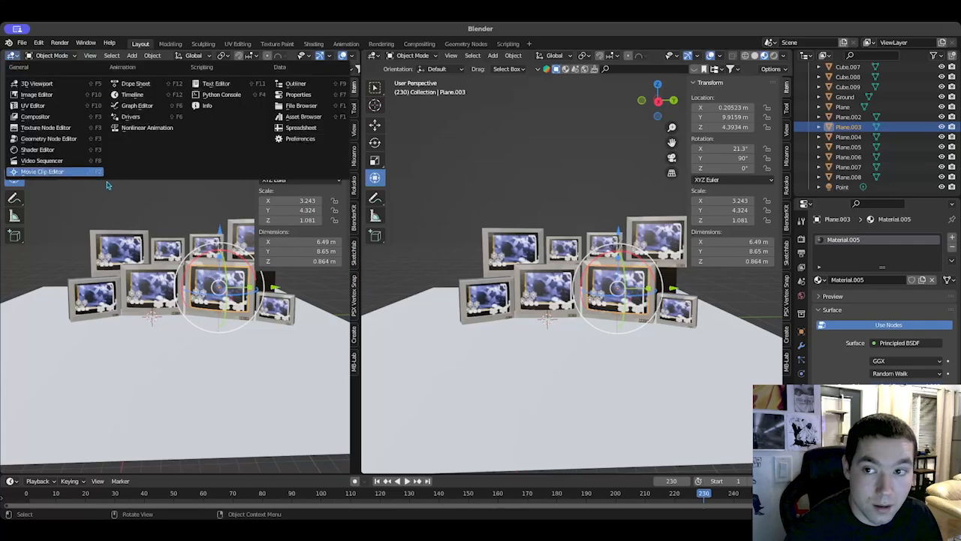
left_click(63, 154)
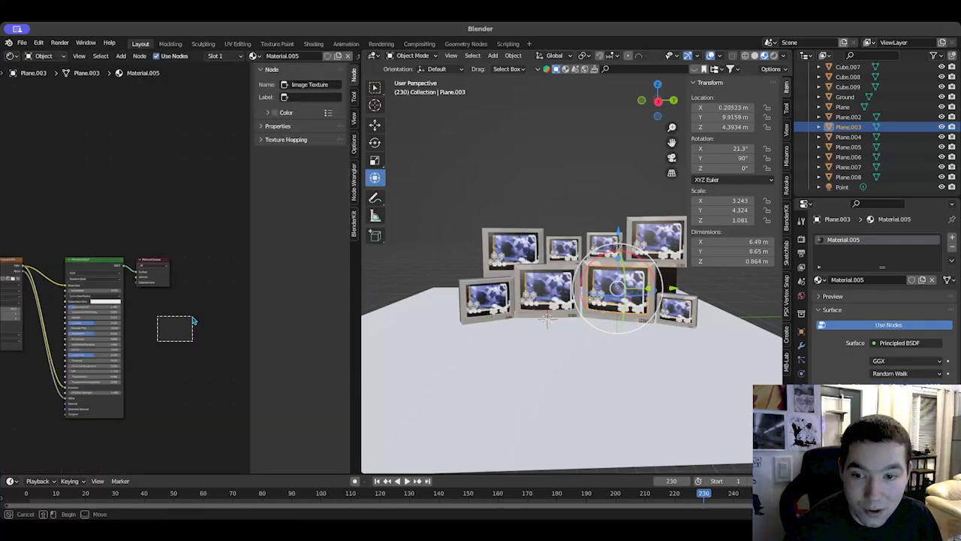
Step: Replace the video in the screen material's image texture node with mid shuv bump.MOV from the Footage folder
middle_click_drag(188, 327, 41, 340)
middle_click_drag(136, 324, 43, 323)
scroll(138, 335, "up", 10)
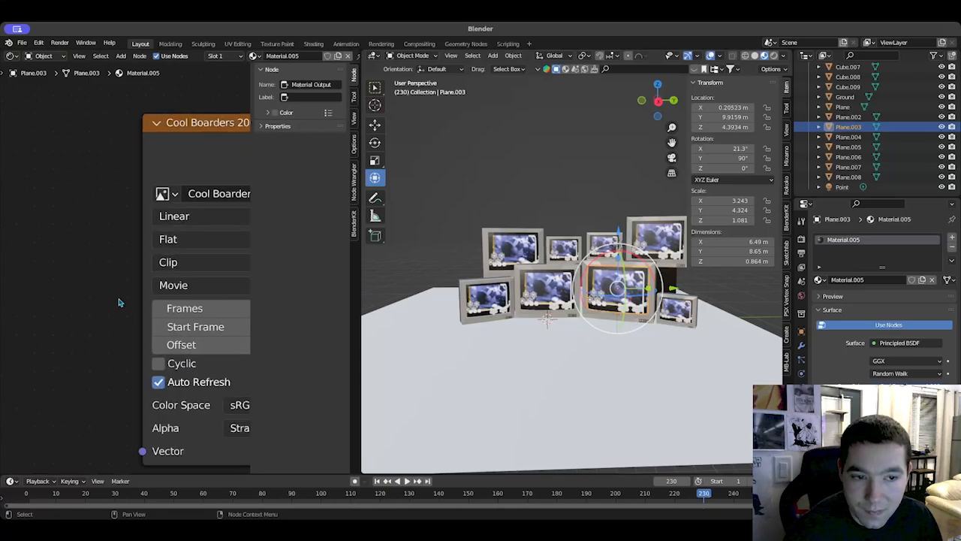
scroll(150, 271, "up", 4)
left_click(212, 218)
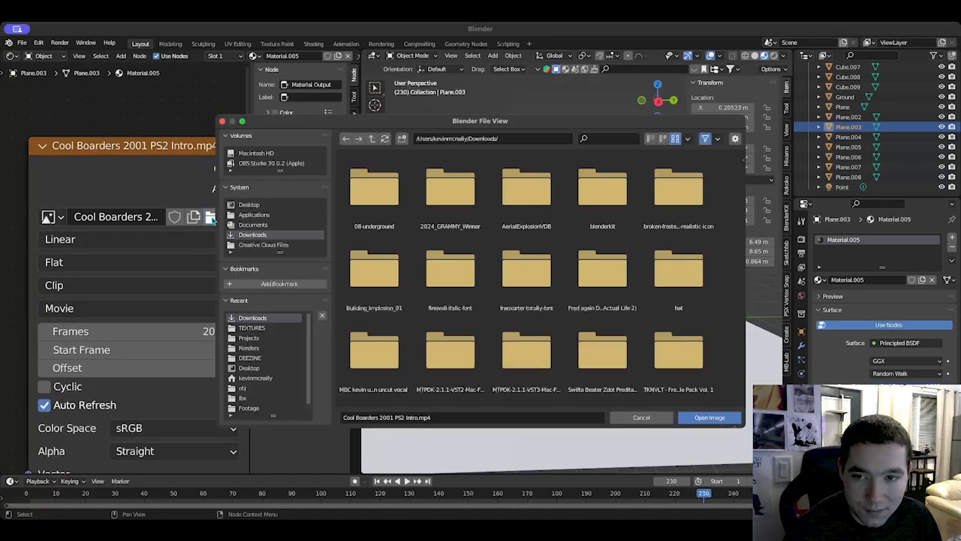
scroll(265, 367, "down", 1)
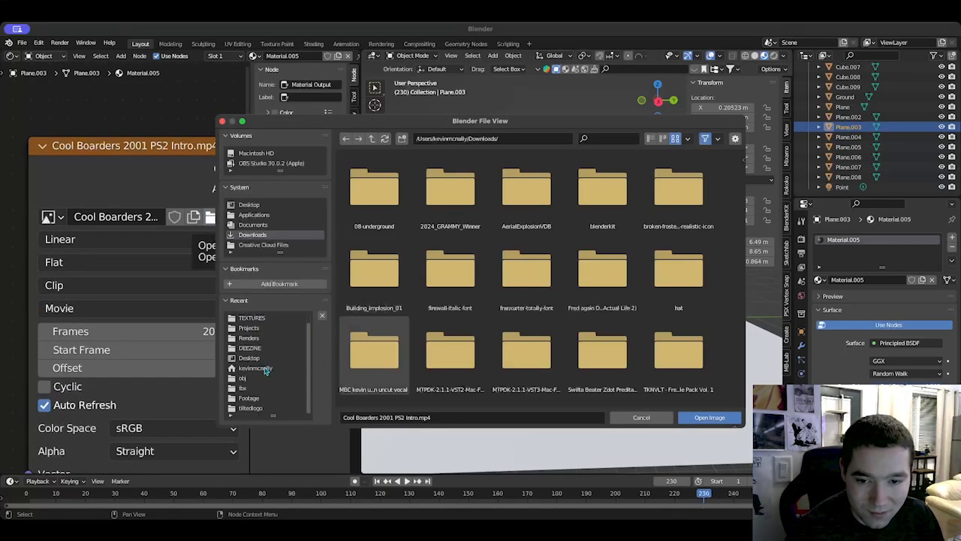
left_click(254, 398)
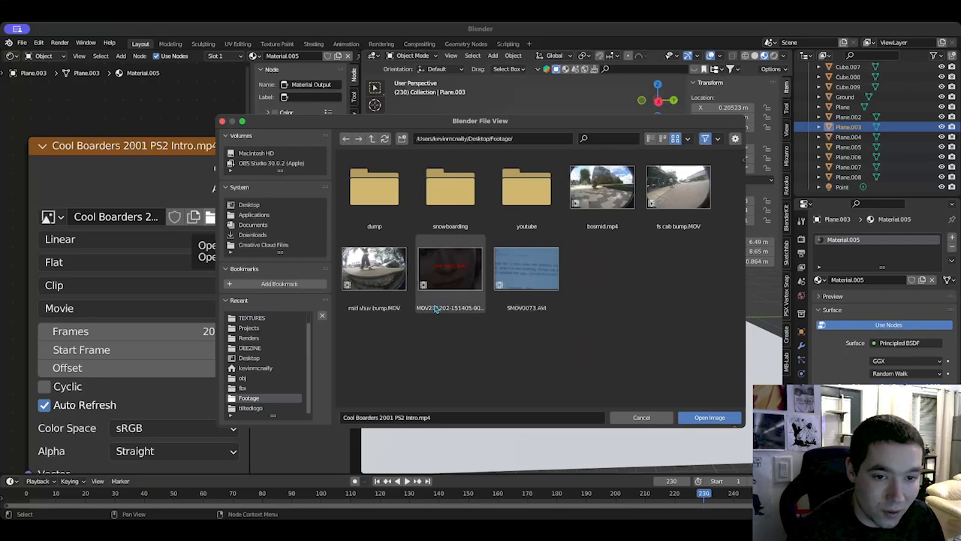
left_click(369, 282)
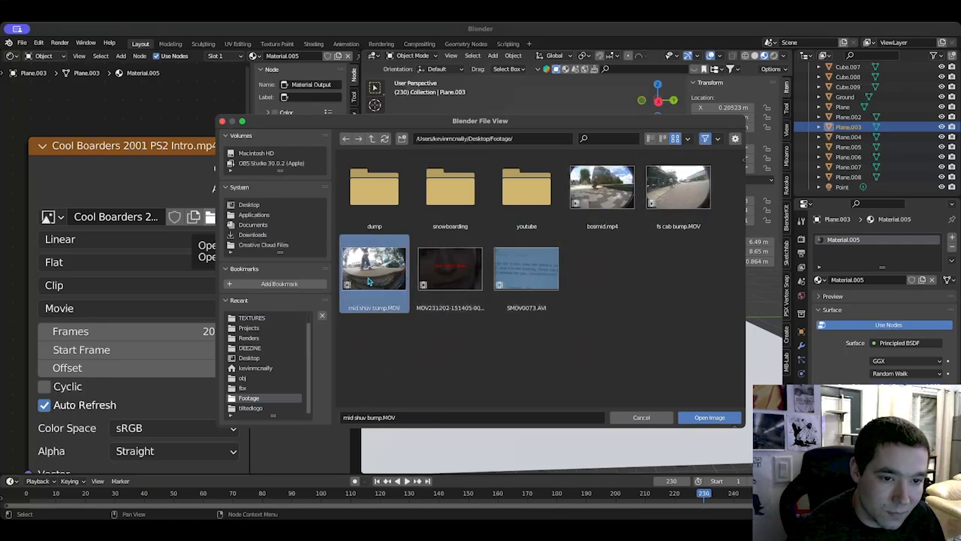
left_click(691, 419)
Step: Inspect the new video on the TV screen and switch the viewport to rendered shading
scroll(636, 386, "up", 5)
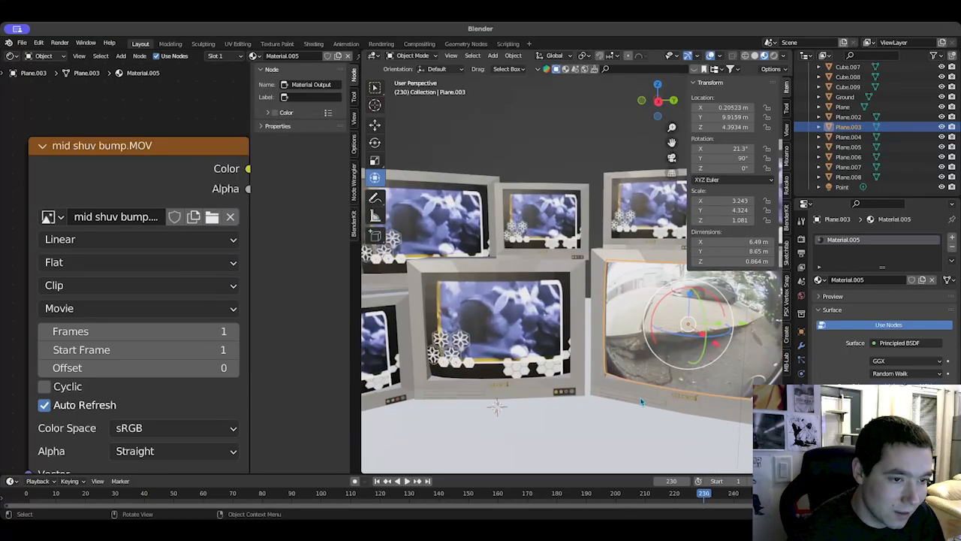
mouse_move(641, 399)
middle_mouse_down()
mouse_move(623, 388)
mouse_move(638, 389)
middle_mouse_up()
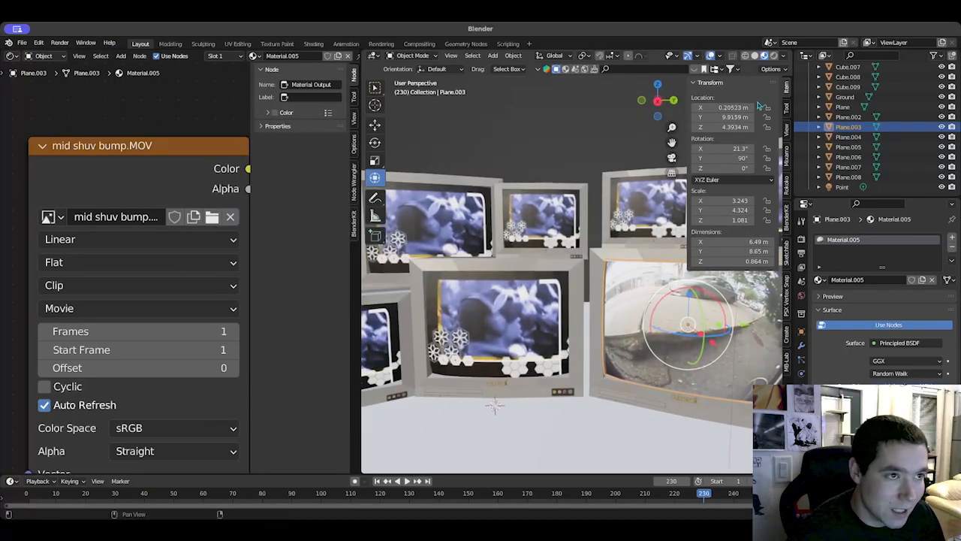
left_click(774, 57)
scroll(567, 331, "down", 2)
middle_click_drag(567, 331, 544, 339)
scroll(557, 336, "down", 2)
left_click(469, 237)
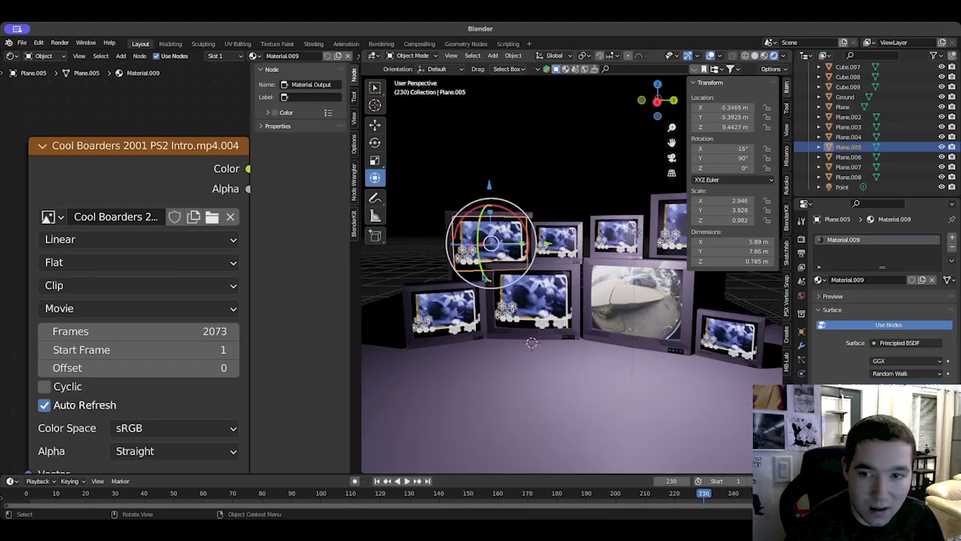
left_click(211, 216)
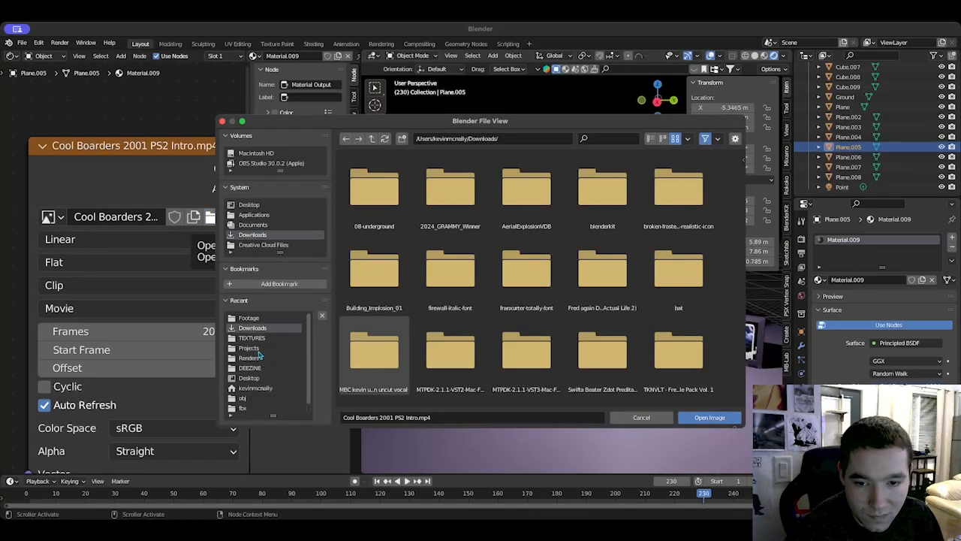
left_click(250, 317)
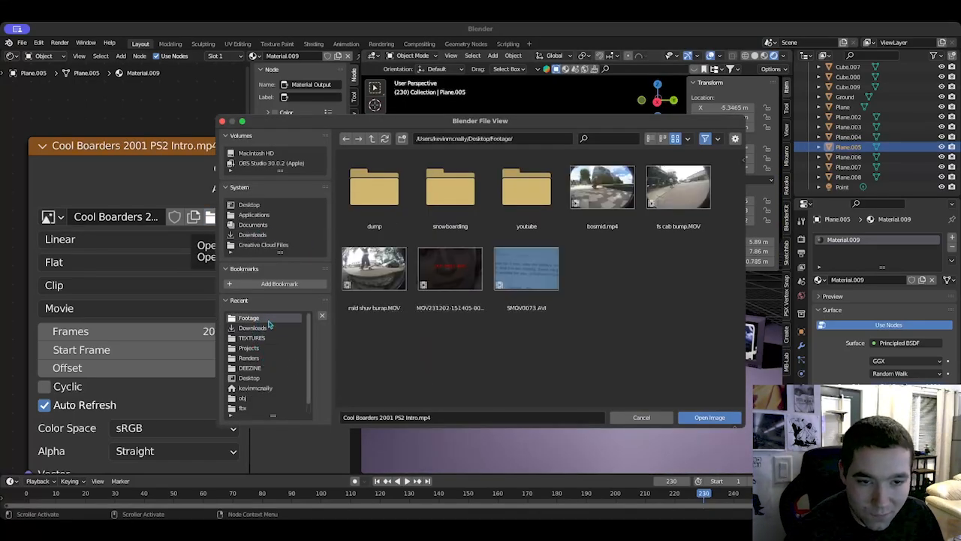
left_click(423, 203)
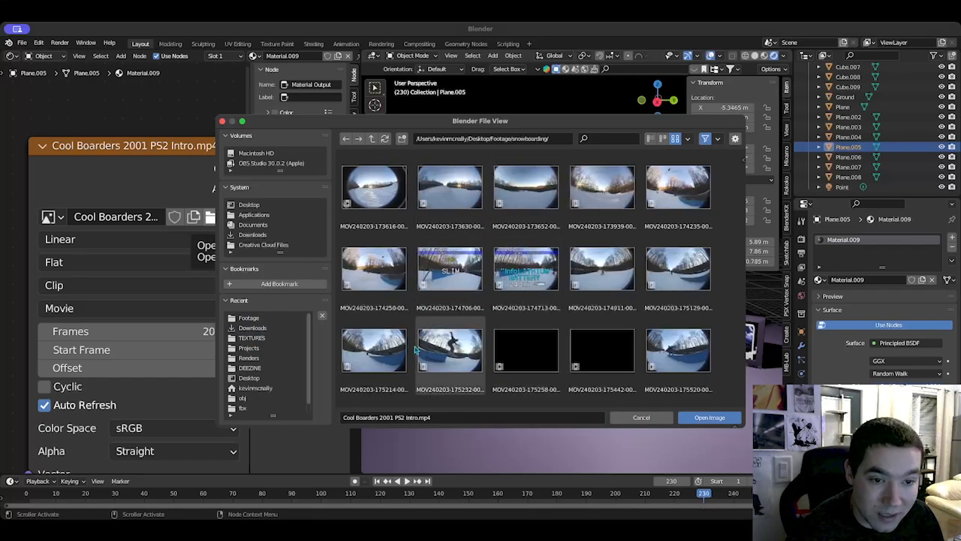
scroll(411, 344, "down", 2)
scroll(412, 344, "up", 2)
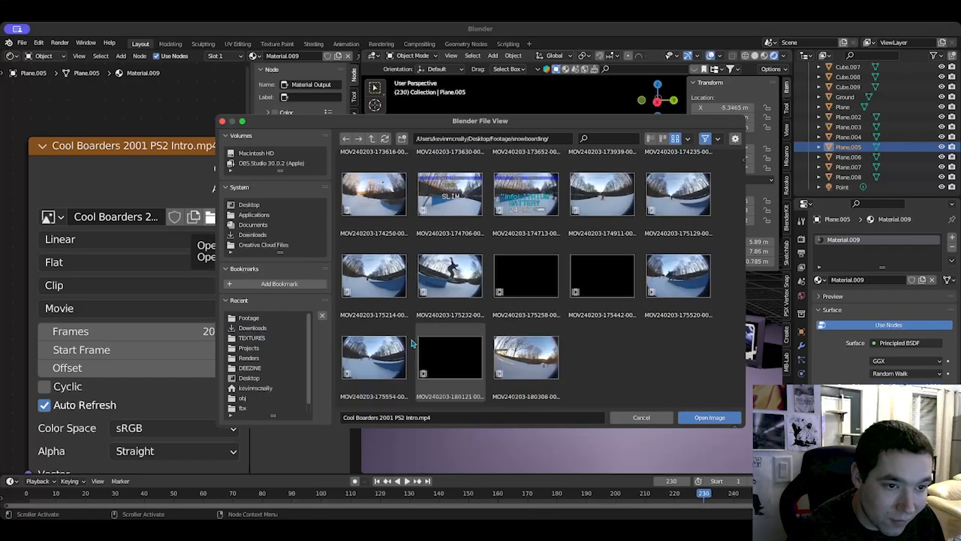
scroll(418, 351, "down", 2)
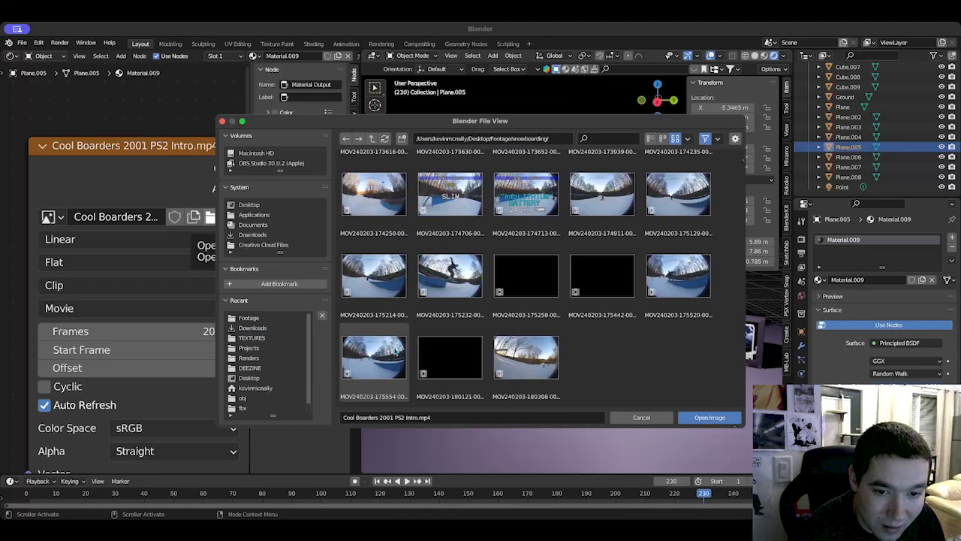
scroll(520, 359, "up", 2)
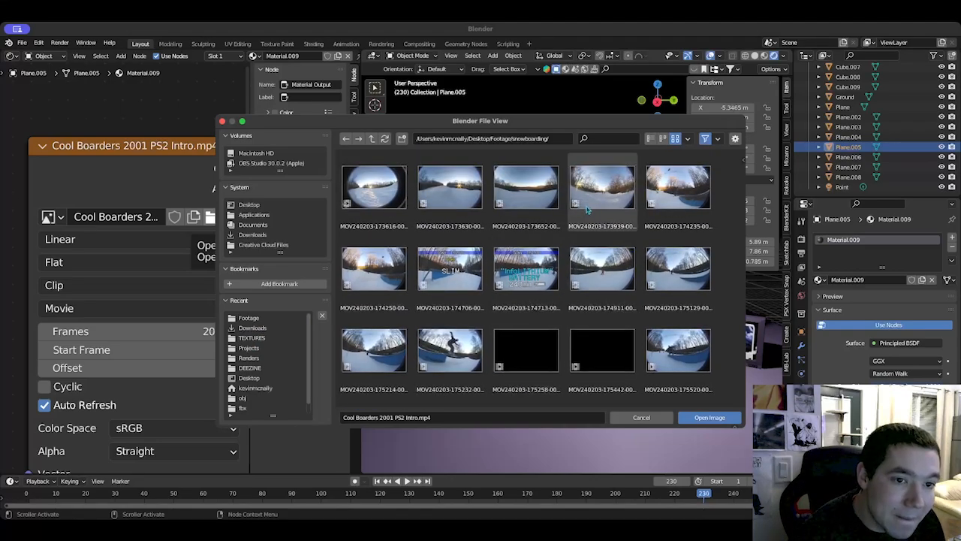
left_click(451, 195)
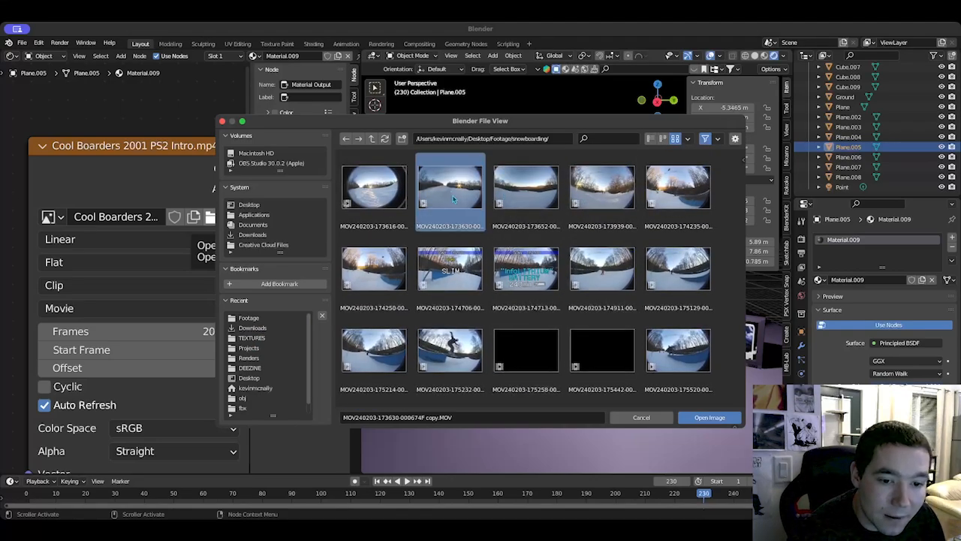
left_click(709, 418)
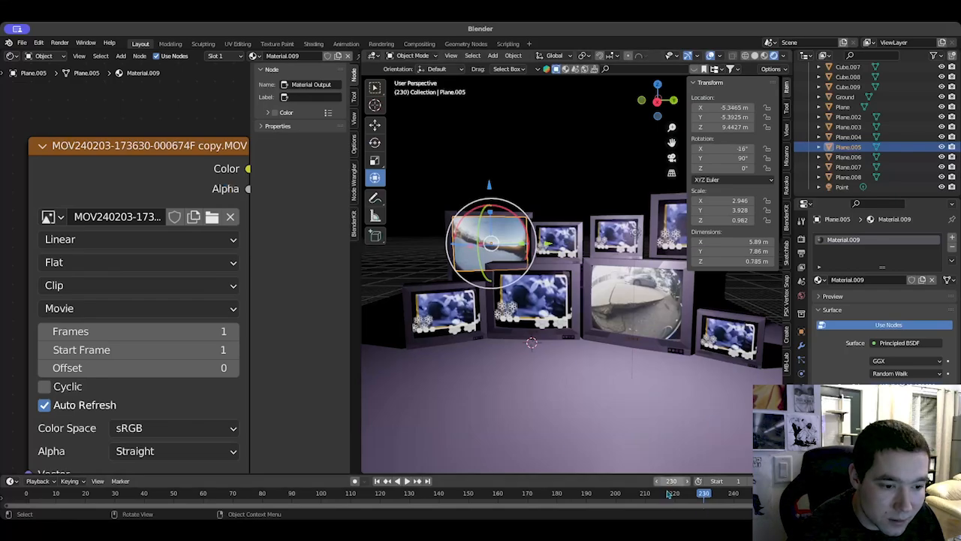
Step: At frame 45, set the movie length to 2268 frames for the upper-left TV's clip and 1952 for the large lower-right TV's clip
left_click_drag(704, 494, 158, 493)
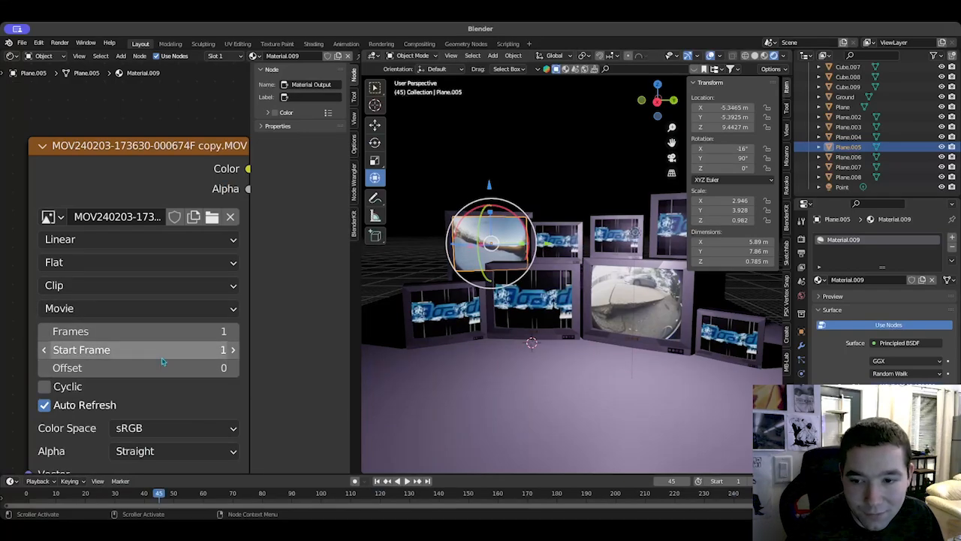
left_click_drag(155, 332, 248, 332)
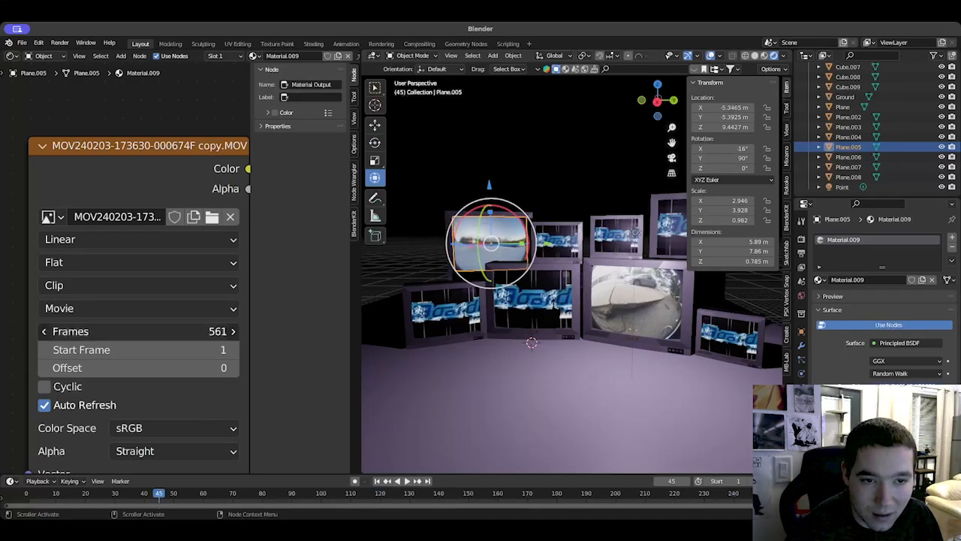
left_click_drag(248, 332, 249, 333)
left_click(637, 327)
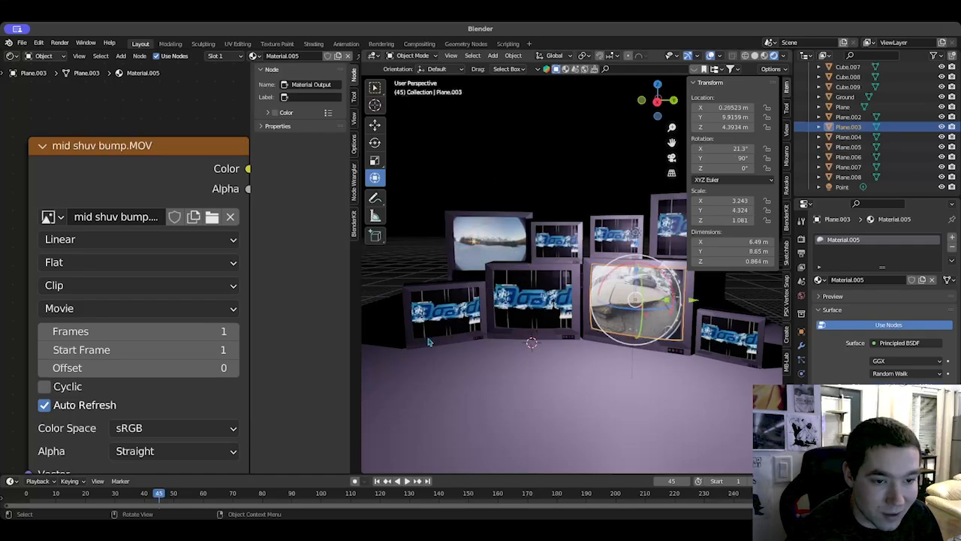
left_click_drag(155, 331, 248, 332)
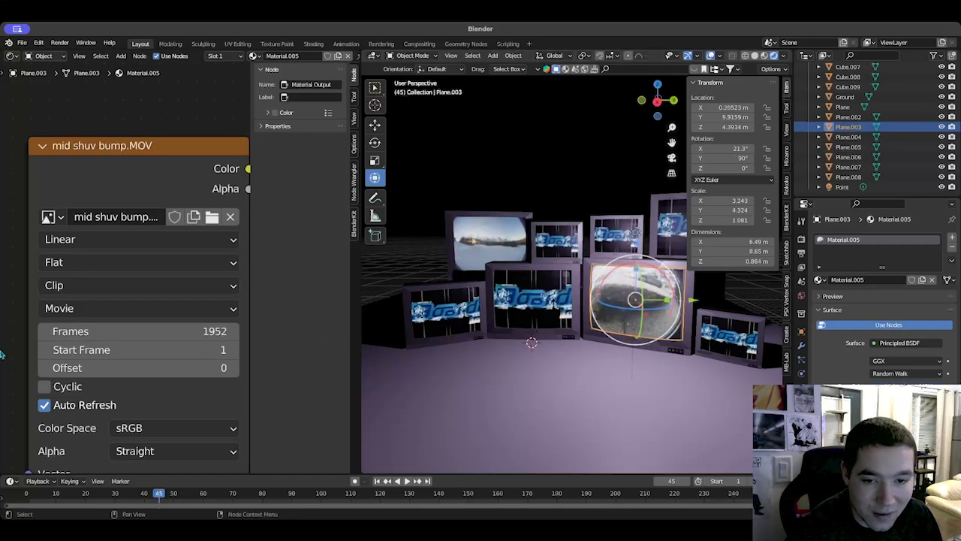
Step: Play the animation from the start of the timeline to check the two new clips, stopping at frame 280
left_click_drag(158, 496, 27, 492)
key("space")
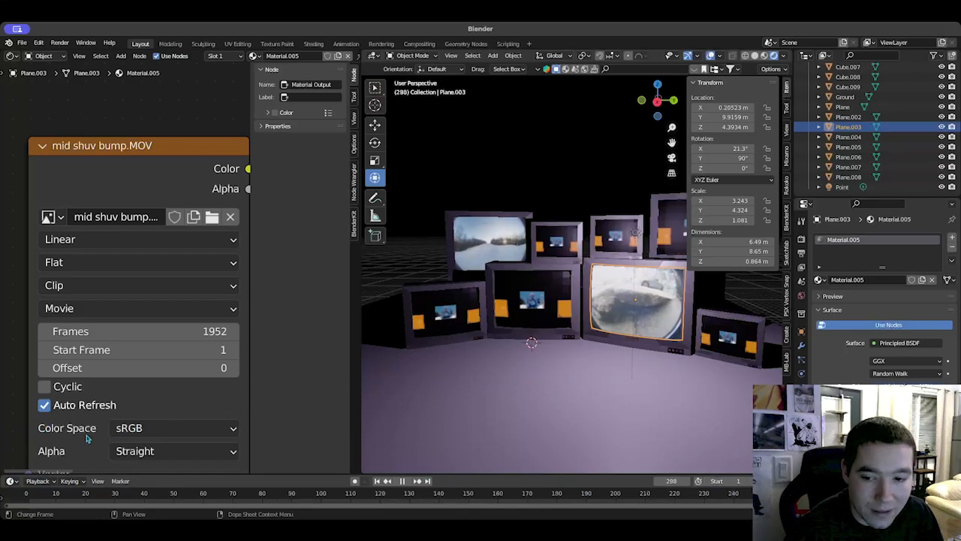
key("space")
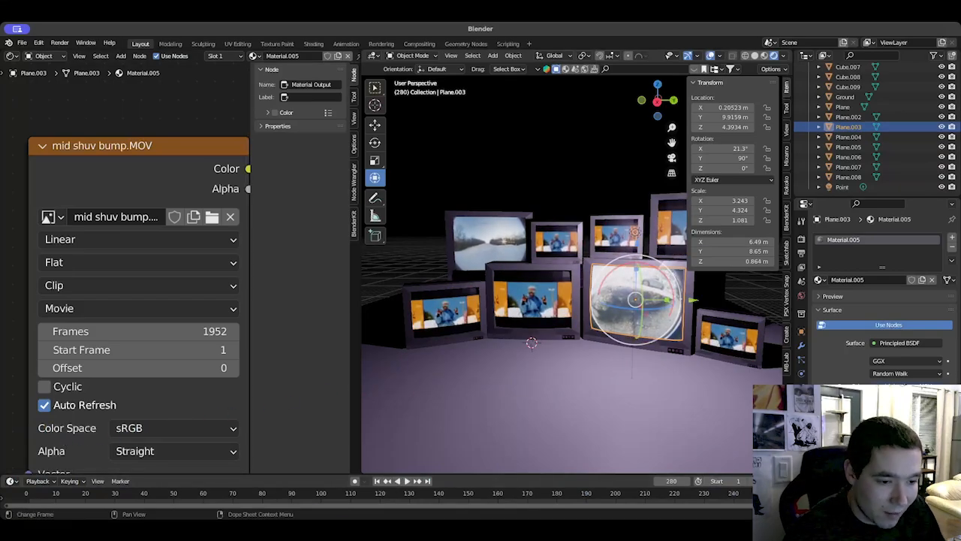
Step: Try a start frame of 280 for the mid shuv bump.MOV clip and preview the playback
left_click(133, 356)
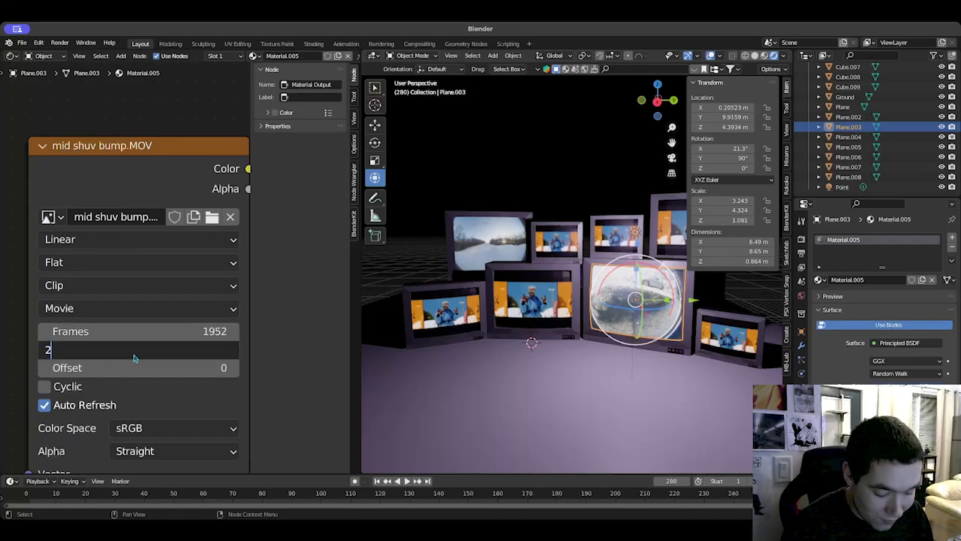
type("280")
key("Return")
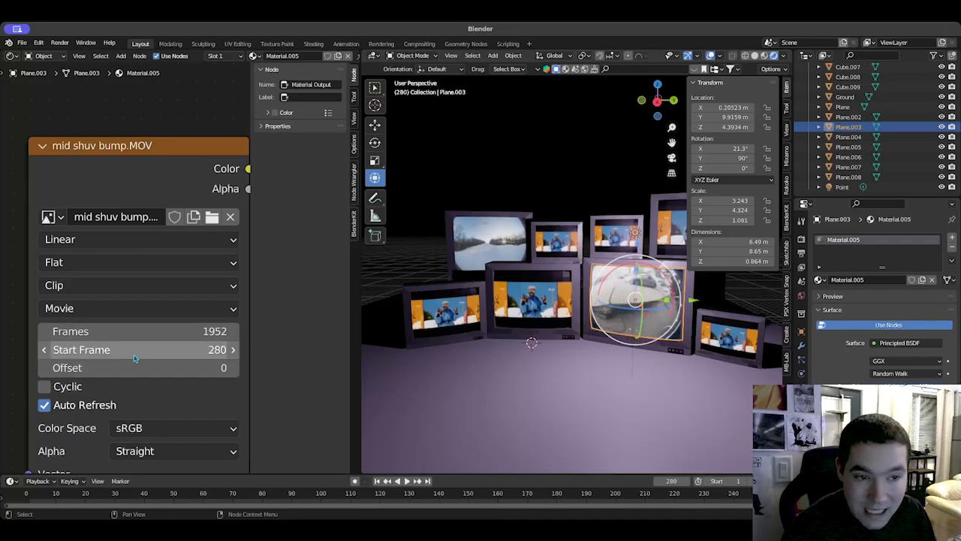
left_click(103, 497)
key("space")
left_click_drag(103, 500, 21, 498)
key("shift+Right")
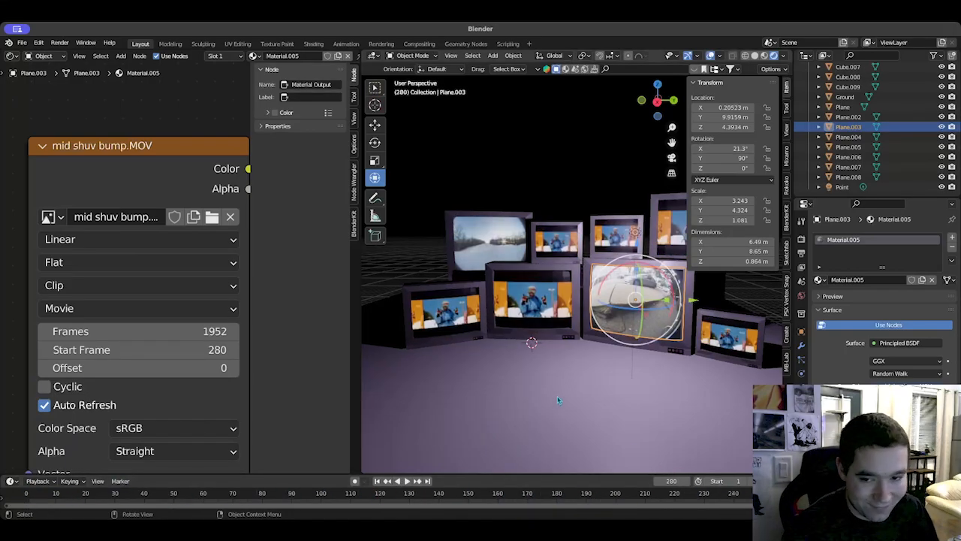
Step: Set the start frame of the mid shuv bump.MOV clip back to 1 and adjust its offset
left_click(193, 357)
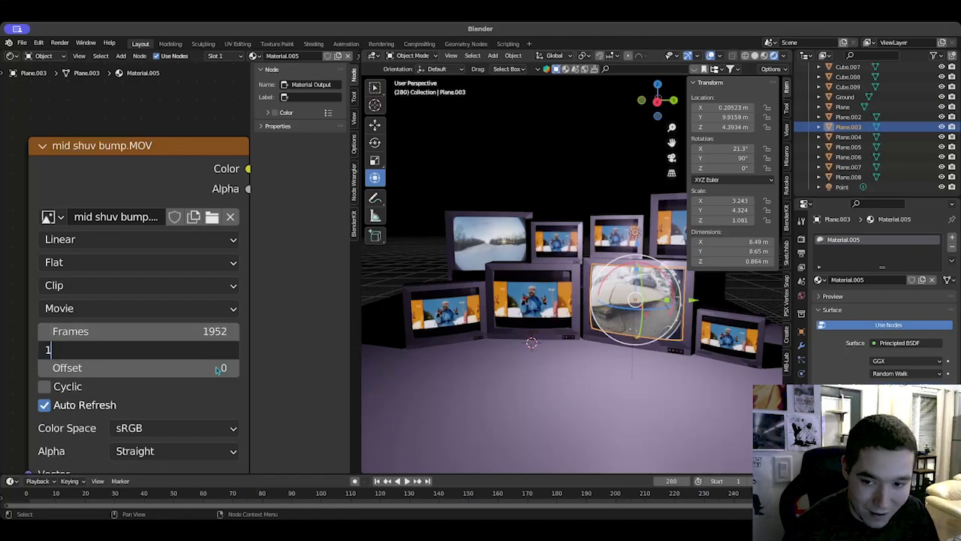
key("Return")
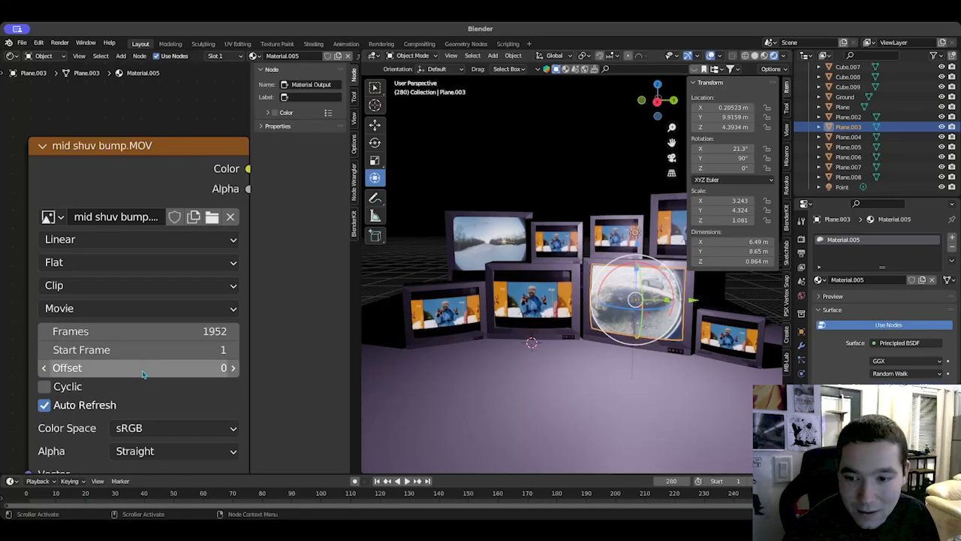
mouse_move(143, 373)
left_mouse_down()
mouse_move(466, 373)
mouse_move(141, 373)
mouse_move(152, 374)
left_mouse_up()
Step: Adjust the frame offset of the upper-left TV's snowboarding clip and open the file browser for its image texture
left_click(482, 244)
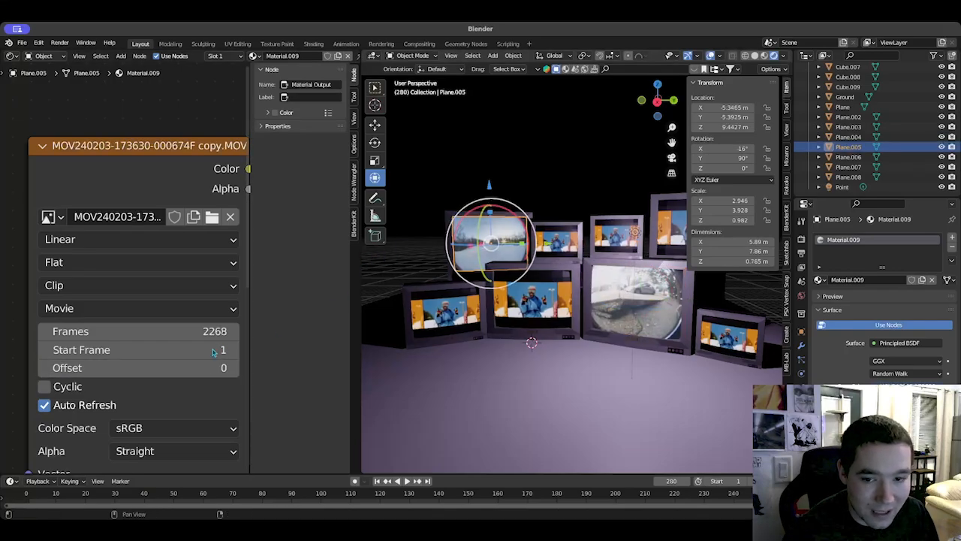
left_click_drag(214, 367, 797, 367)
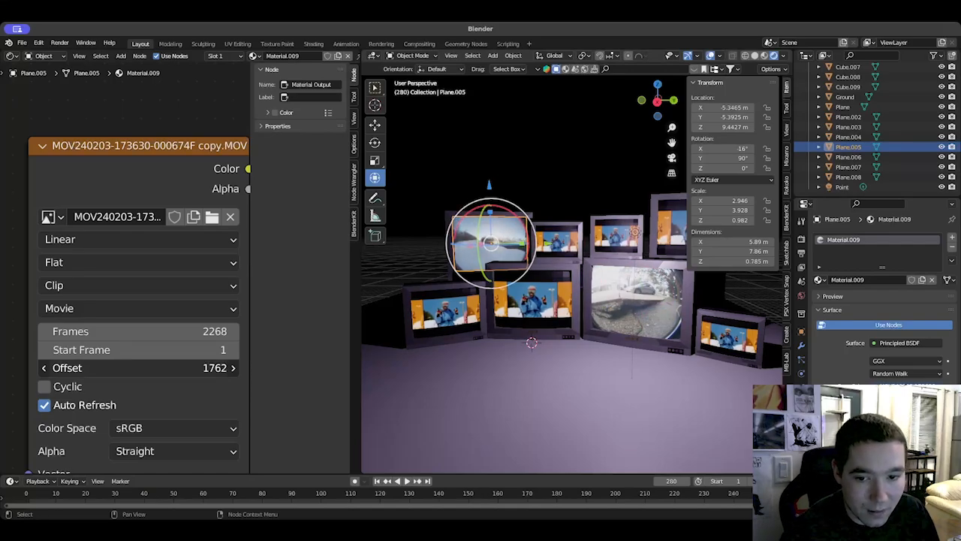
left_click_drag(960, 367, 209, 367)
left_click(213, 218)
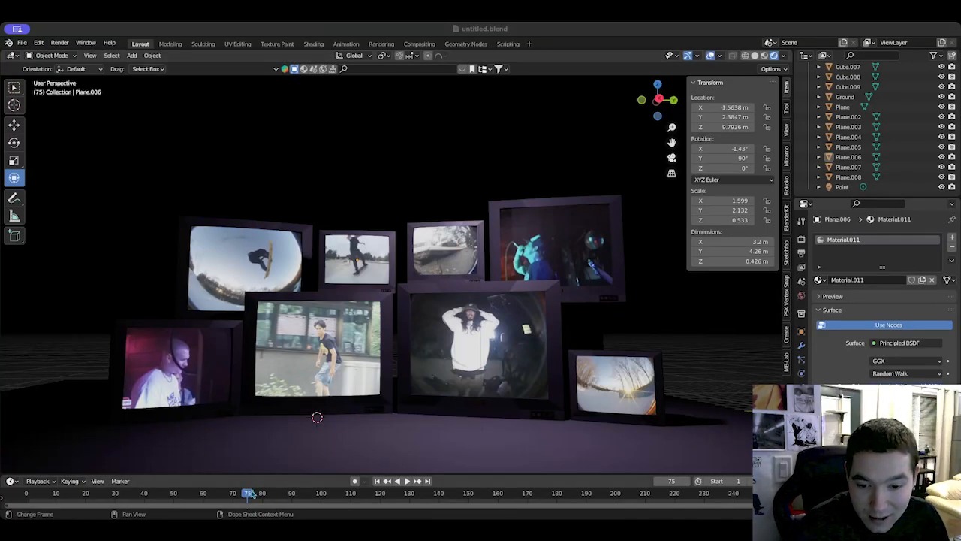
Step: Play the animation from frame 0 and examine all eight TV screens from a slightly raised angle
left_click_drag(251, 491, 27, 487)
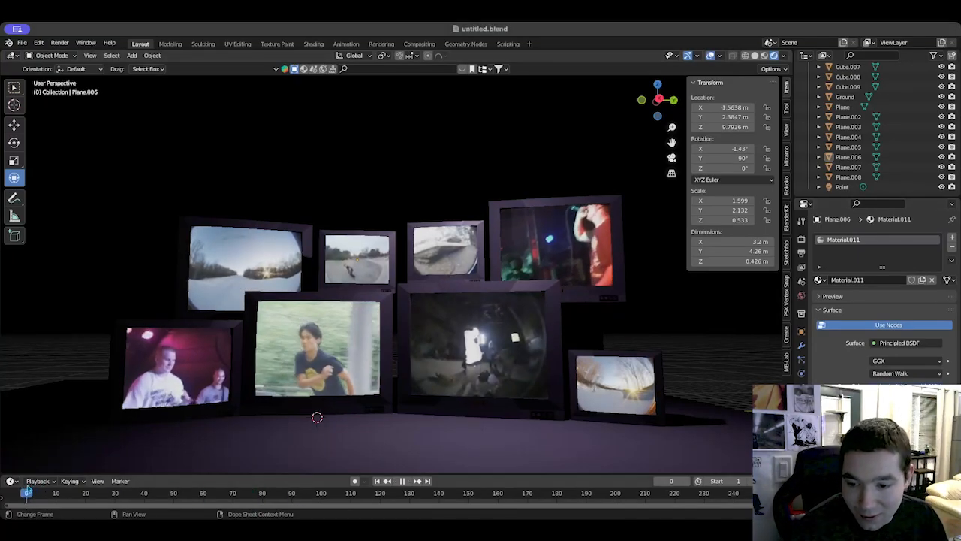
key("space")
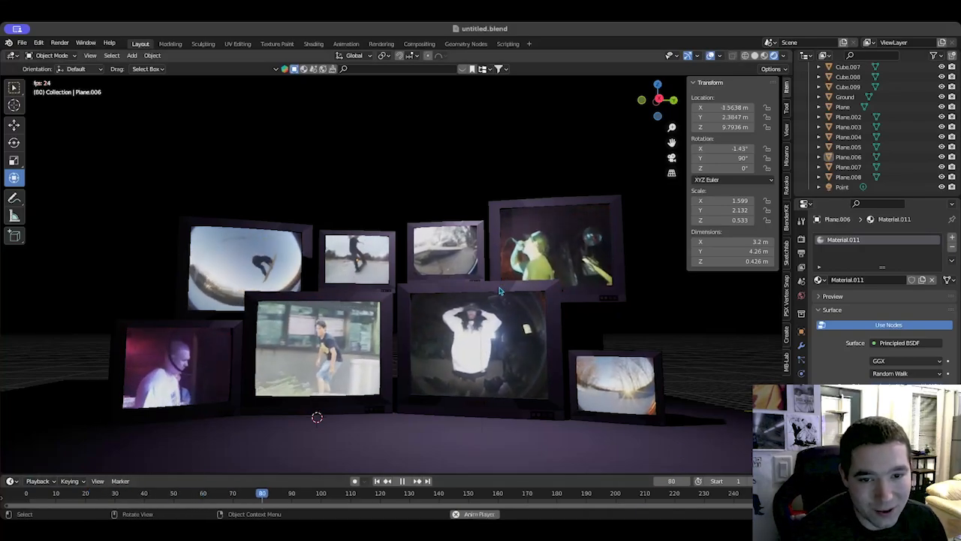
middle_click_drag(488, 300, 465, 271)
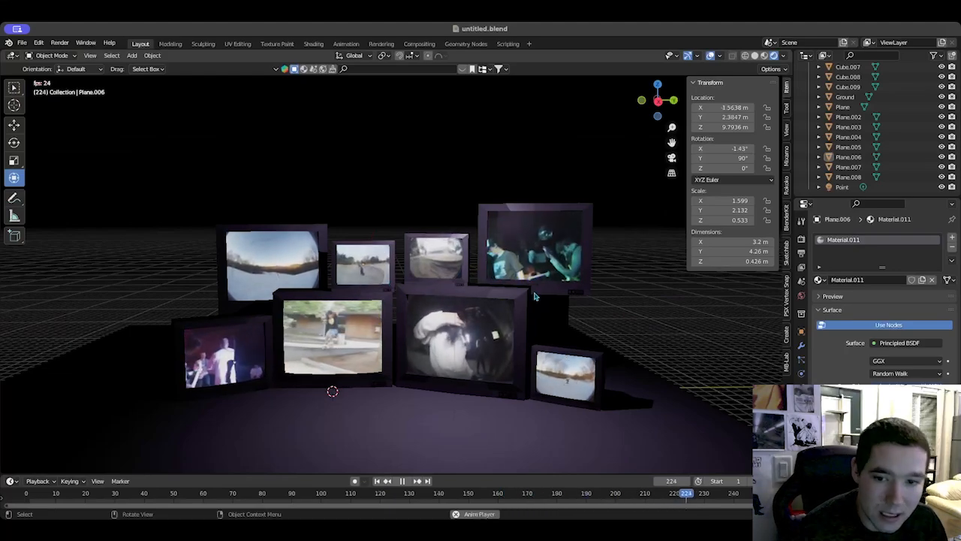
Step: Select the Ground plane and search the BlenderKit material library for concrete
left_click(496, 464)
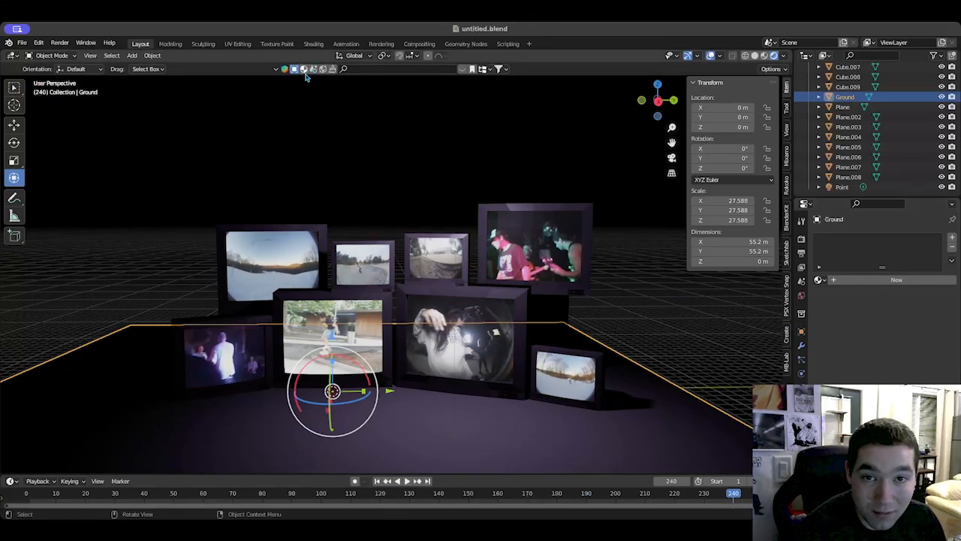
left_click(356, 69)
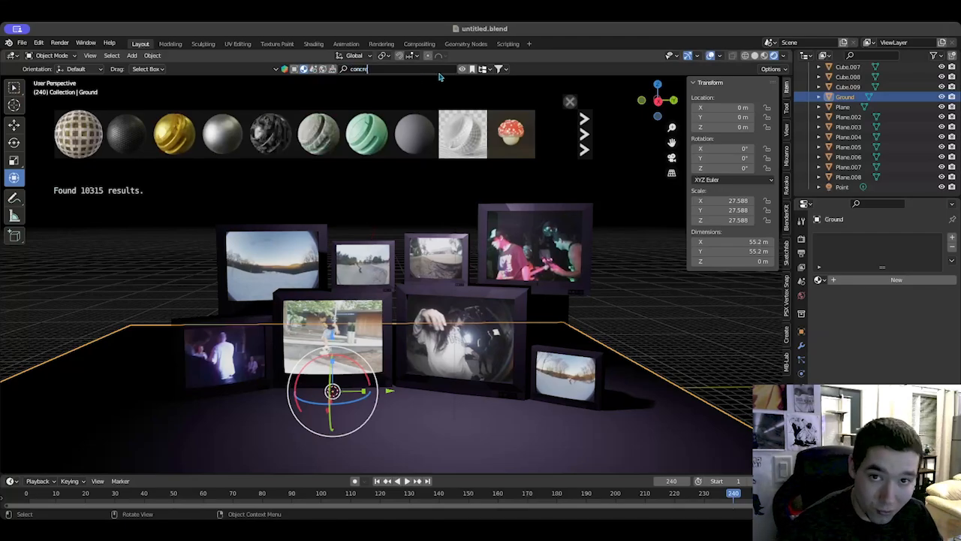
type("concrete")
key("Return")
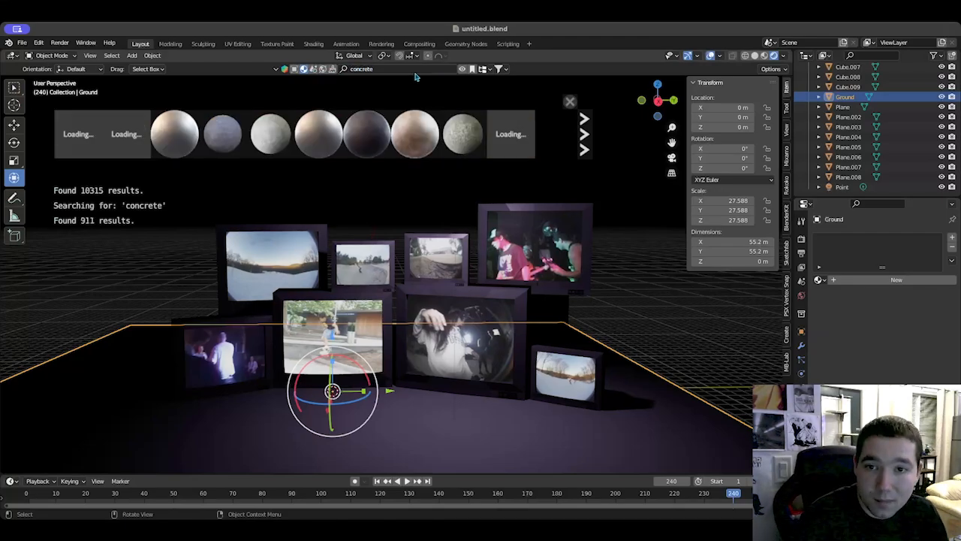
Step: Compare the concrete previews, apply the blue-grey concrete material to the Ground plane and examine the floor from above
mouse_move(194, 131)
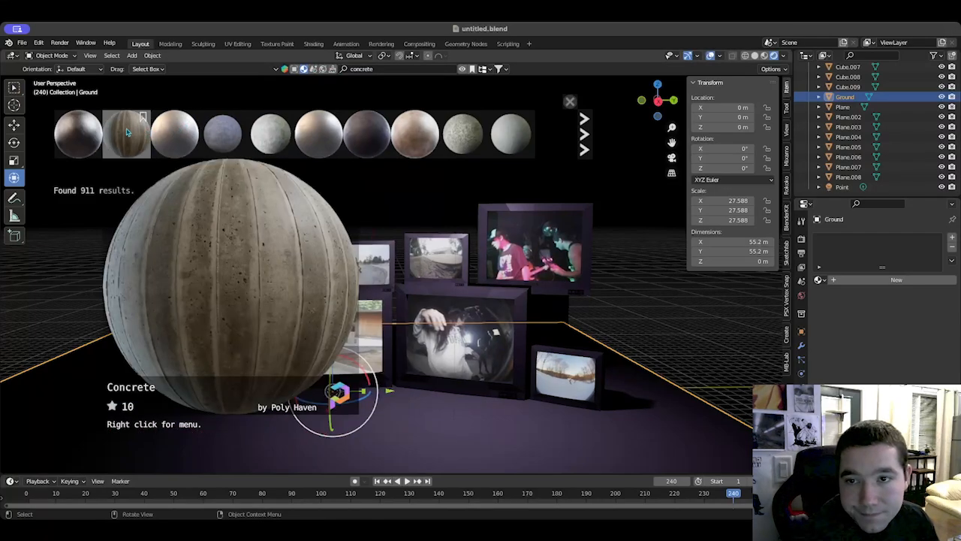
mouse_move(153, 132)
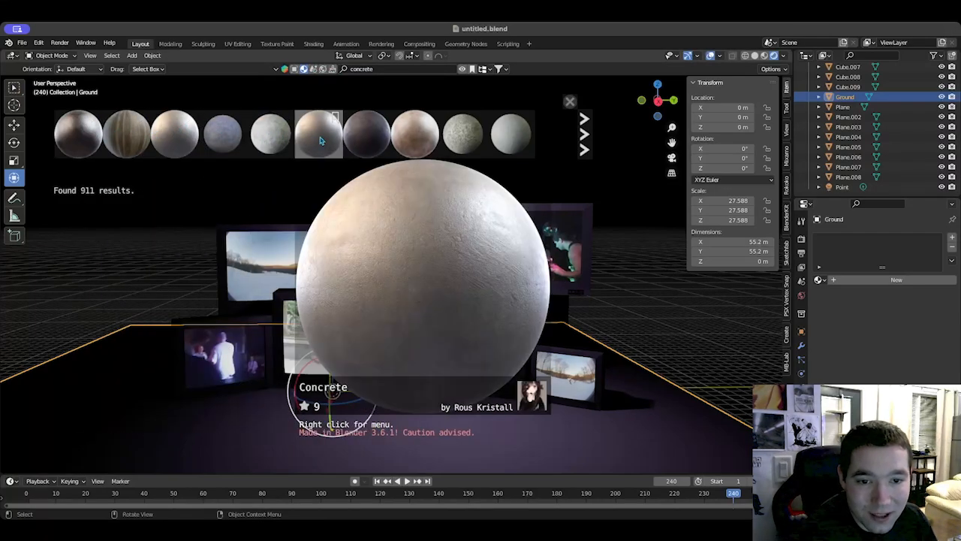
mouse_move(327, 144)
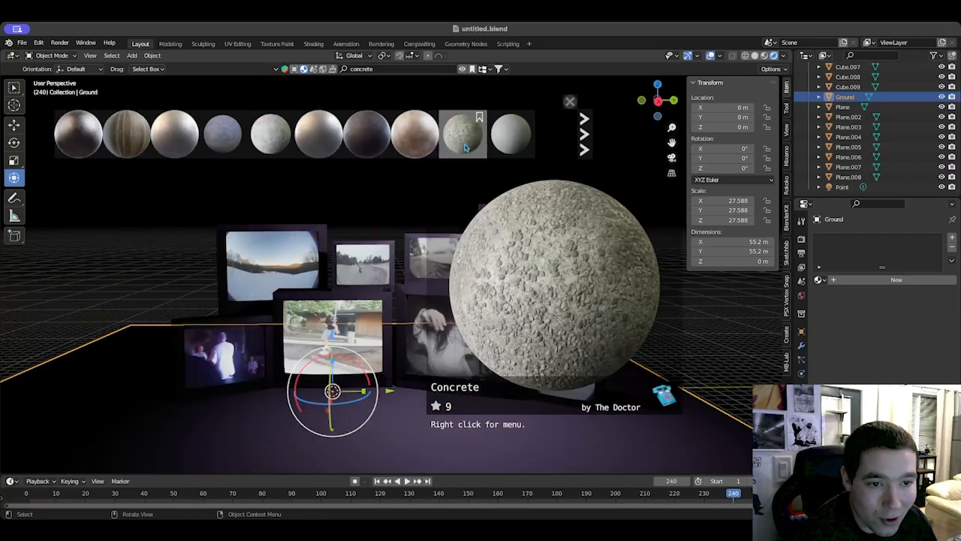
mouse_move(472, 152)
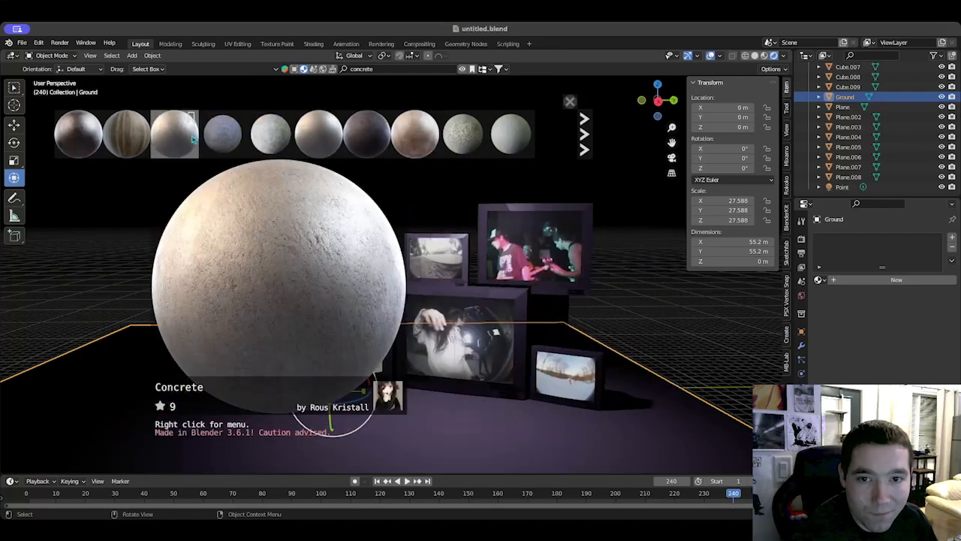
left_click_drag(205, 139, 232, 423)
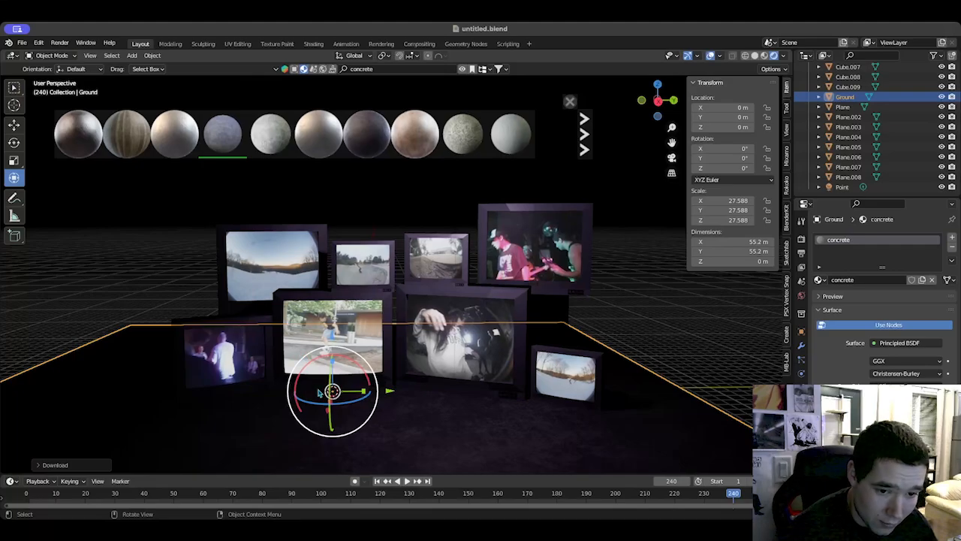
middle_click_drag(423, 398, 487, 391)
left_click(603, 337)
left_click(504, 380)
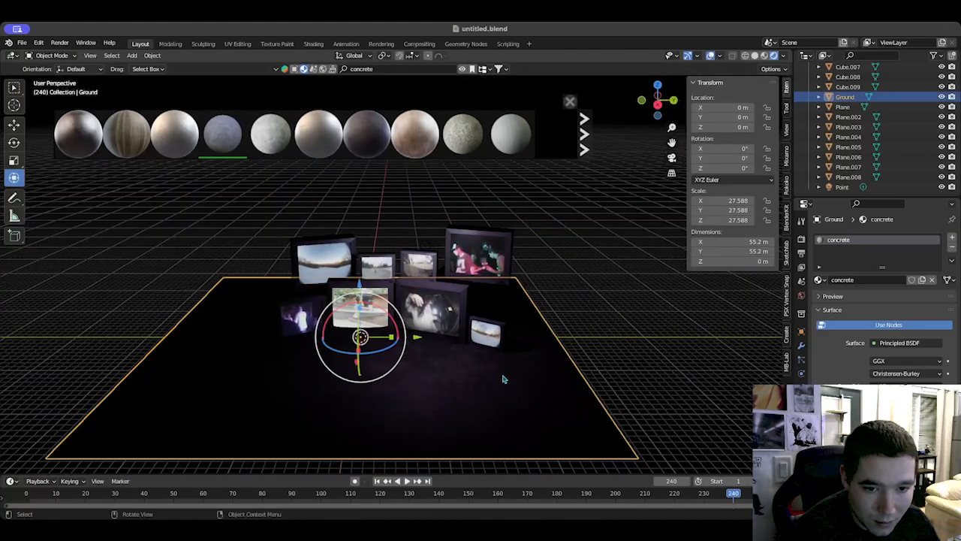
Step: Move the Ground plane along Y to about 5.29 m so it is better centred under the TVs
left_click_drag(406, 347, 573, 375)
left_click(637, 361)
middle_click_drag(522, 389, 442, 395)
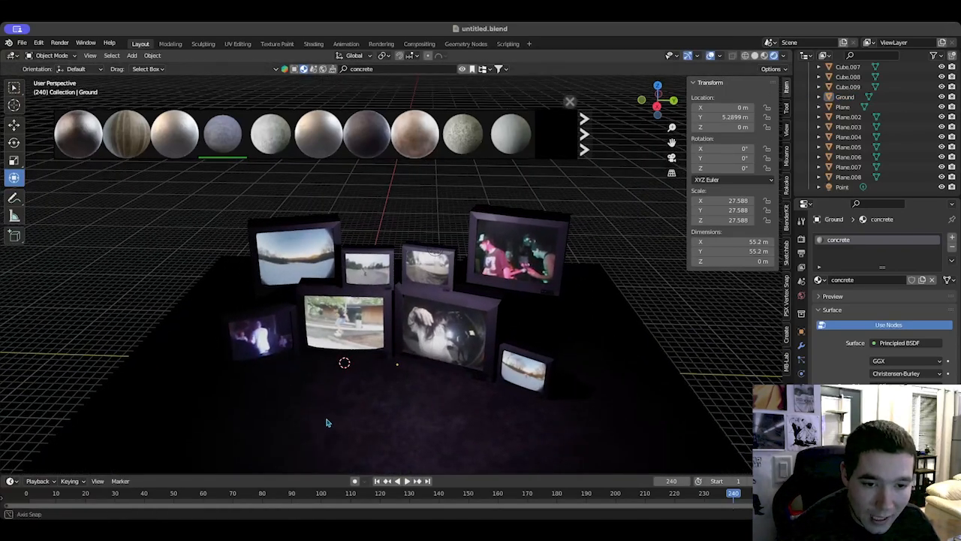
Step: Import the rug picture "Screen Shot 2023-11-13 at 8.53.32 PM" as an image plane at the scene origin
middle_click_drag(325, 421, 331, 411)
key("shift+a")
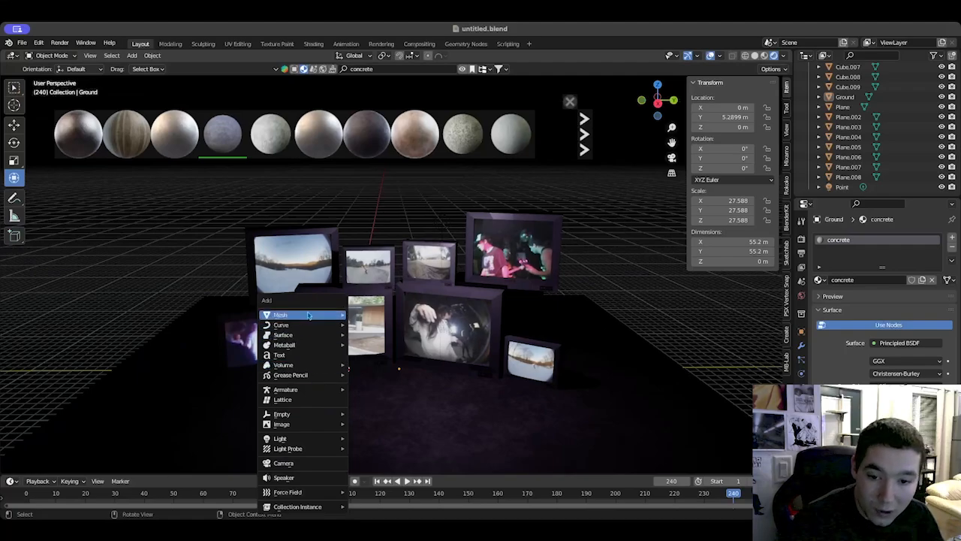
mouse_move(312, 376)
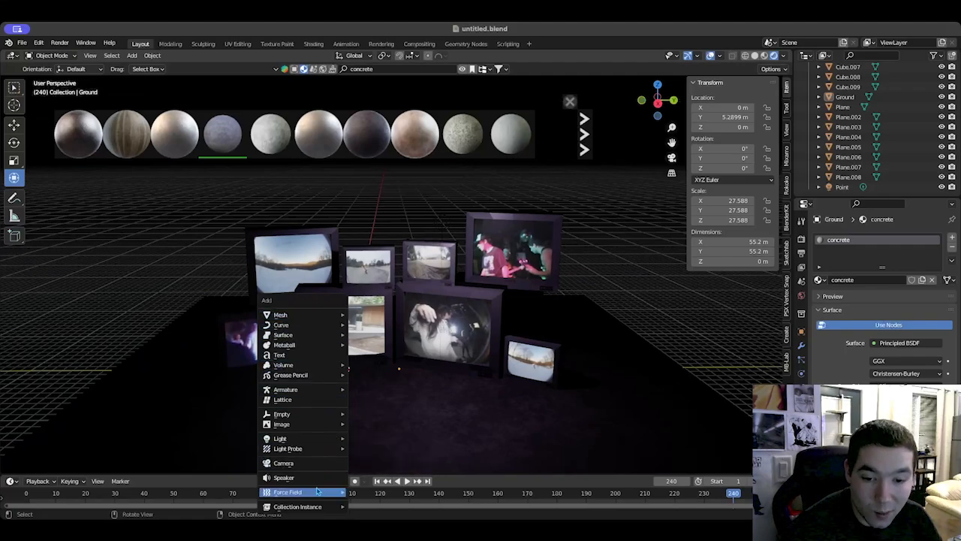
mouse_move(313, 433)
left_click(379, 445)
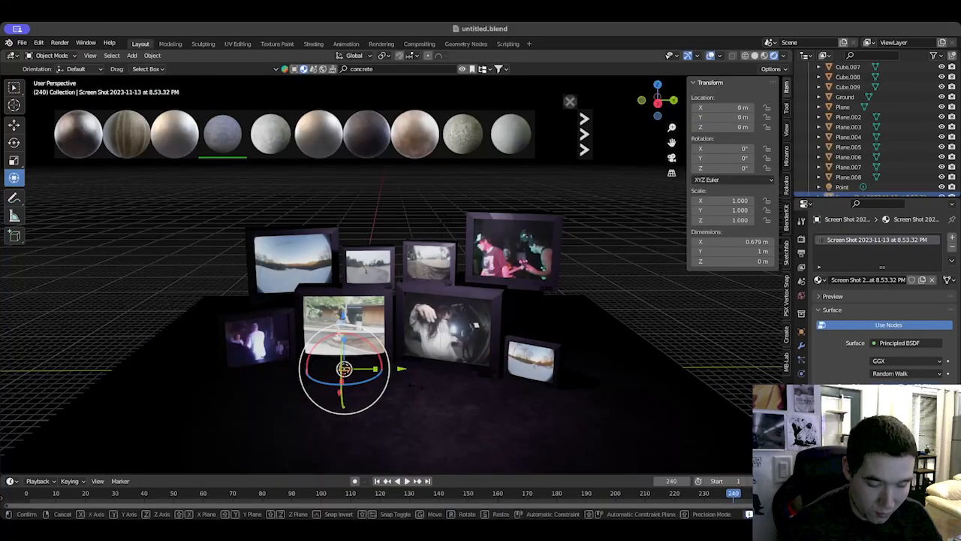
Step: Scale the rug plane to about 32.7 and raise it about 0.05 m above the concrete floor
key("s")
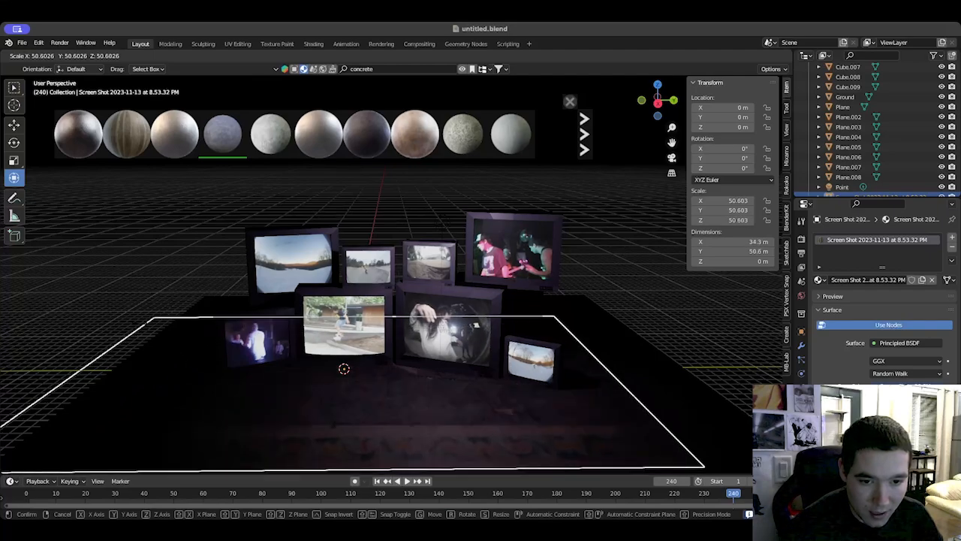
left_click(323, 333)
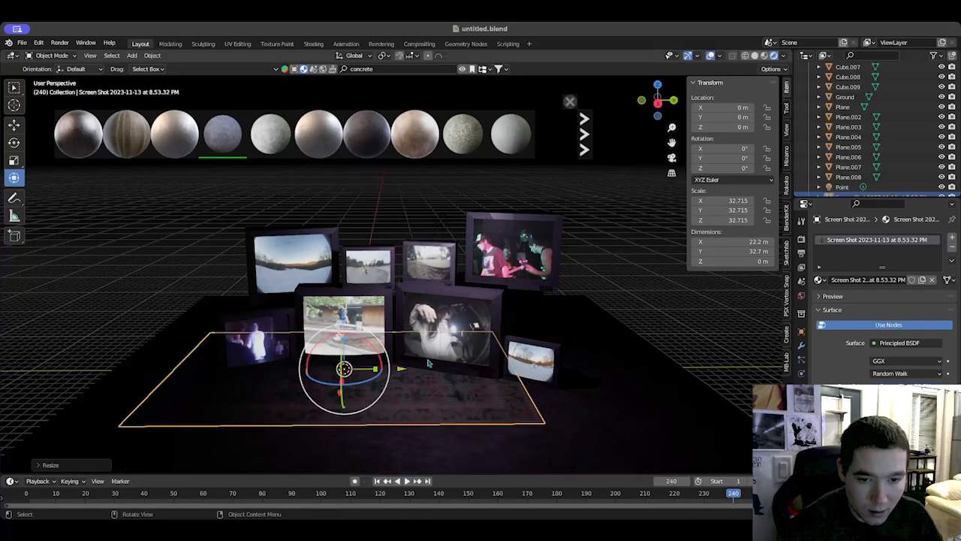
key("g")
key("z")
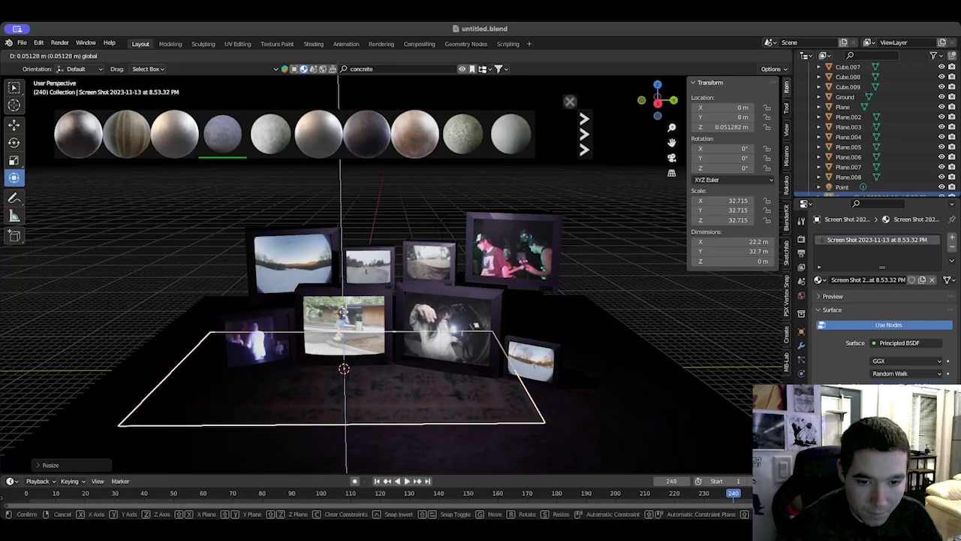
left_click(466, 387)
Step: Shift the rug plane along Y to about 3.9 m and enlarge it in front of the TVs
key("g")
key("y")
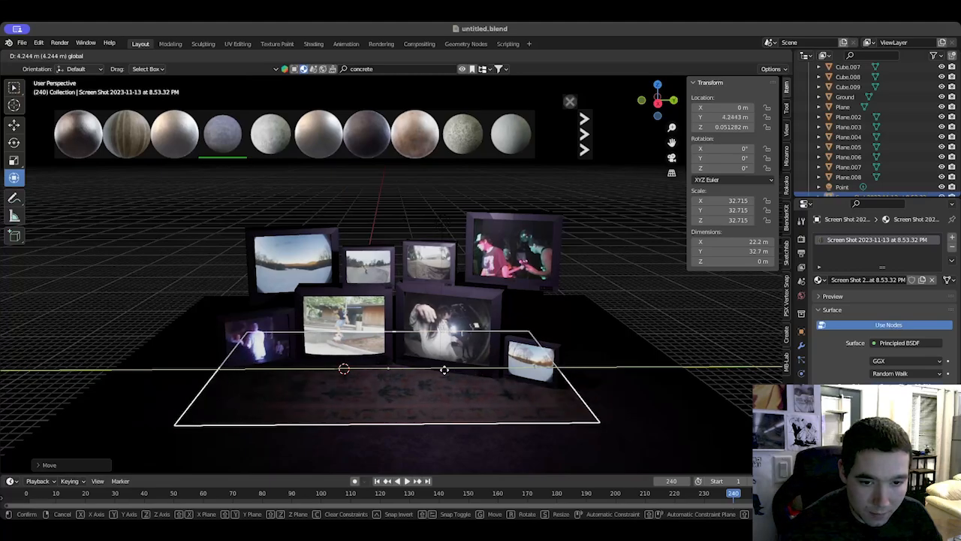
left_click(443, 370)
key("s")
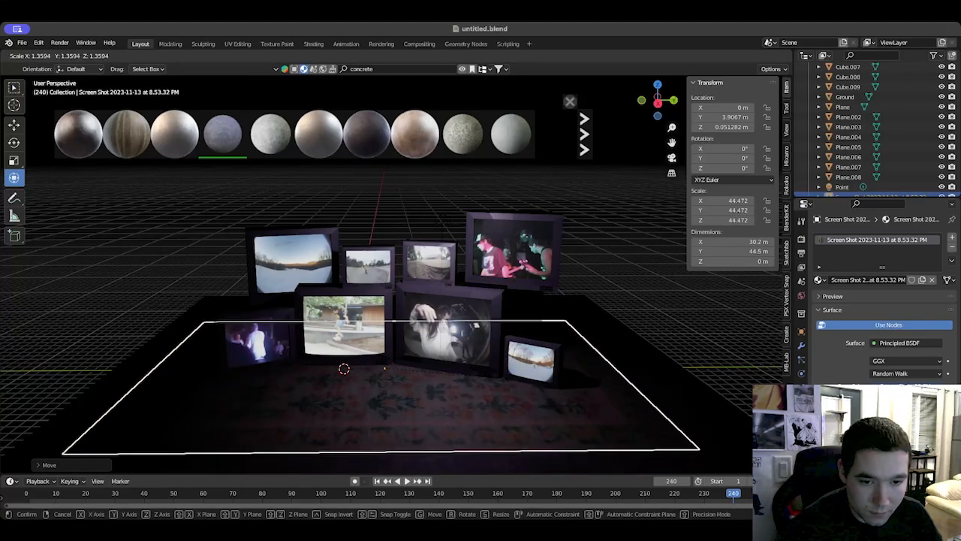
left_click(464, 377)
left_click(638, 404)
mouse_move(637, 404)
middle_mouse_down()
mouse_move(602, 370)
mouse_move(614, 398)
mouse_move(693, 393)
mouse_move(676, 436)
mouse_move(698, 393)
mouse_move(631, 411)
middle_mouse_up()
Step: Close the material results bar and add a camera to the scene
left_click(570, 101)
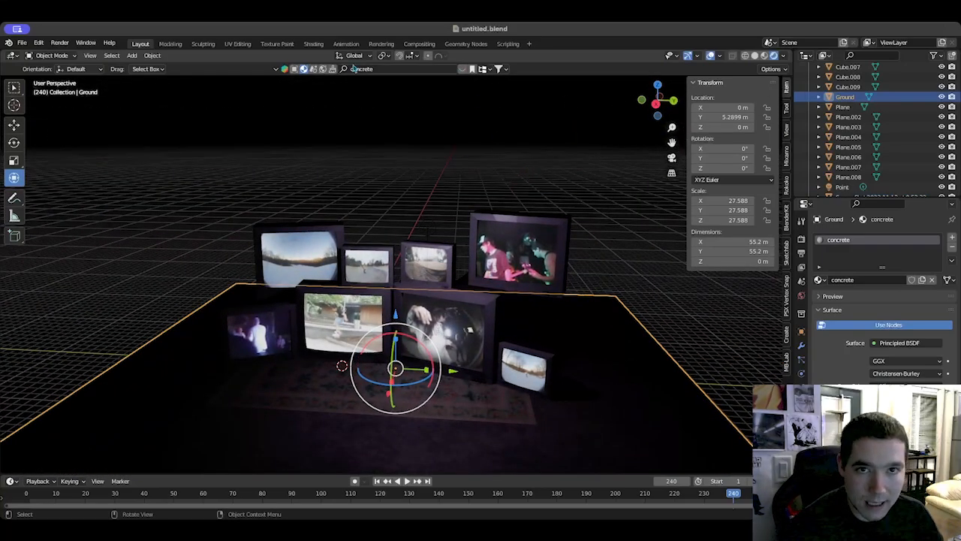
scroll(239, 199, "down", 2)
left_click(446, 179)
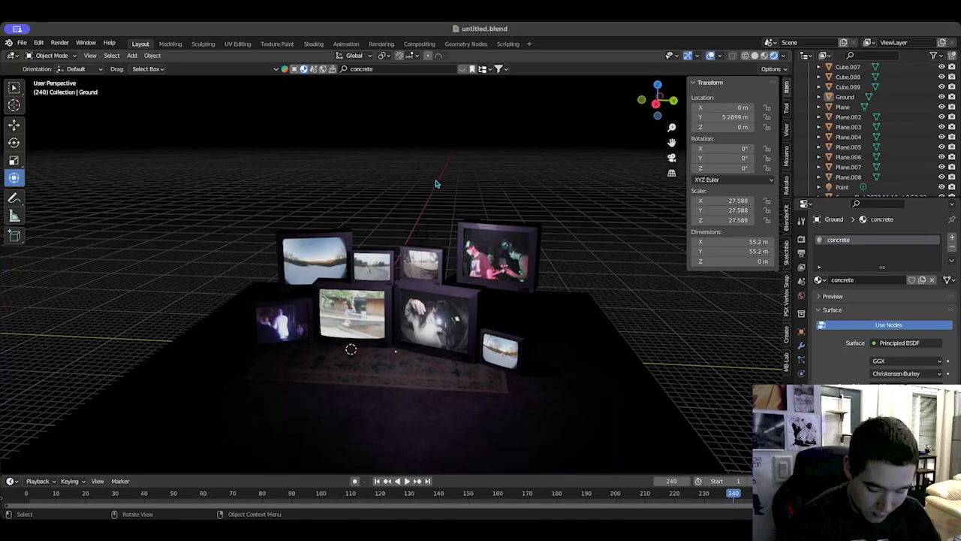
key("shift+a")
mouse_move(412, 188)
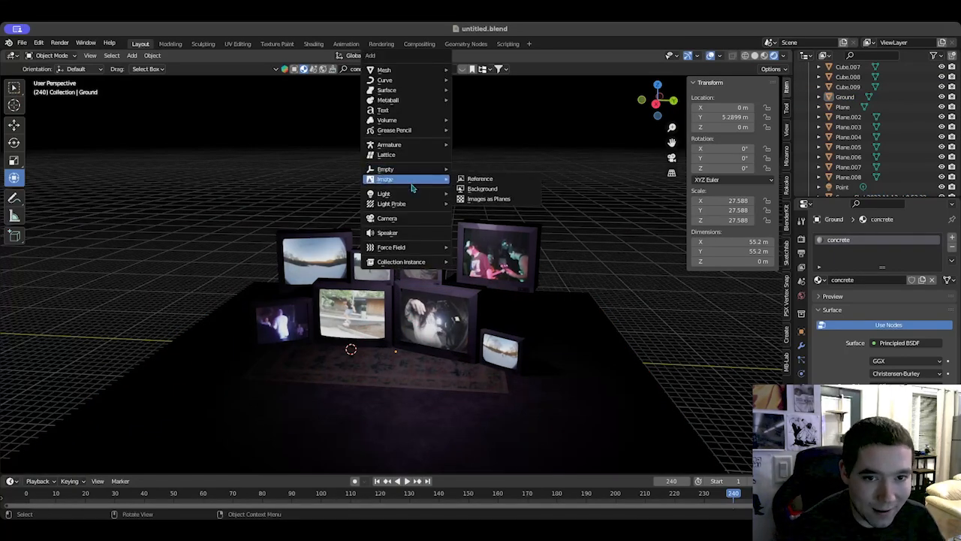
left_click(412, 217)
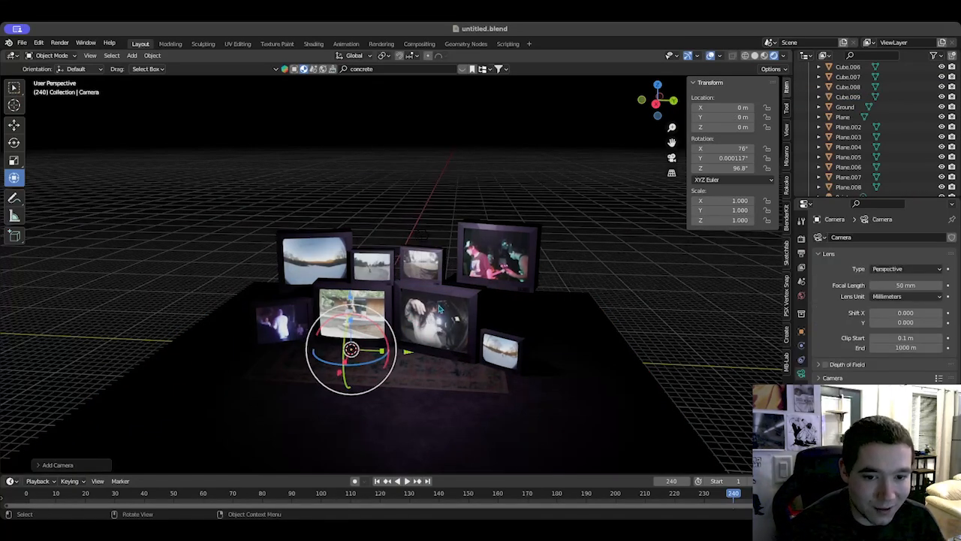
Step: Look through the camera, lock it to the view and pull it back until all eight TVs are framed
left_click(672, 158)
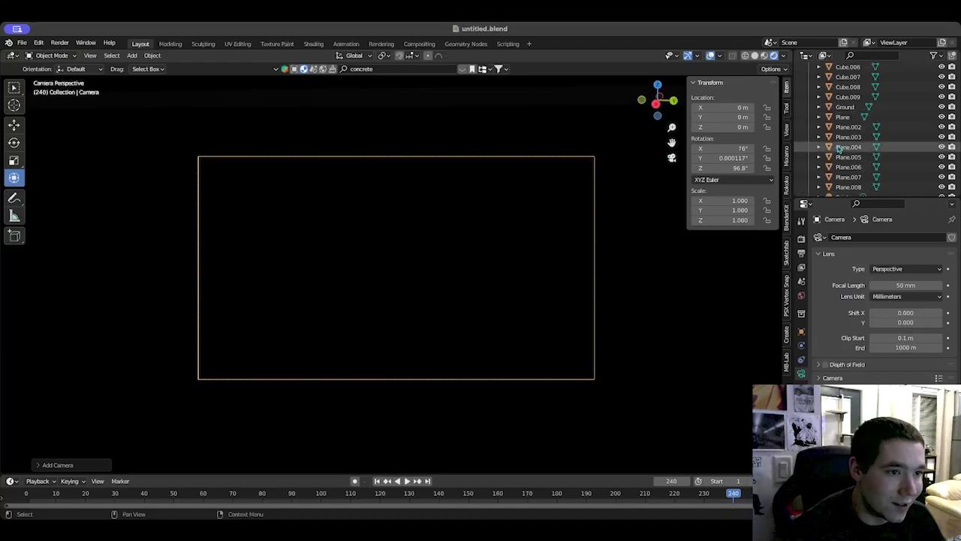
left_click(786, 129)
left_click(730, 208)
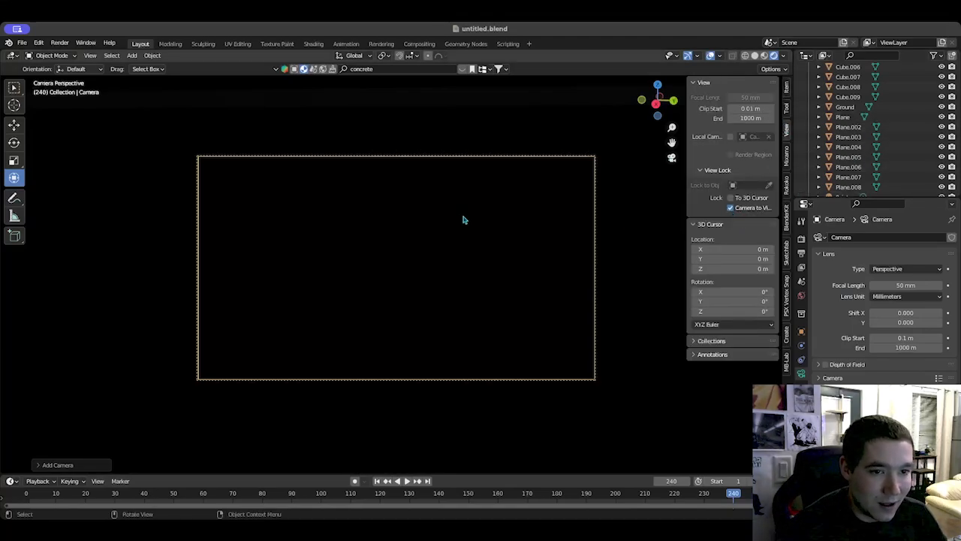
scroll(459, 217, "down", 8)
scroll(456, 219, "down", 4)
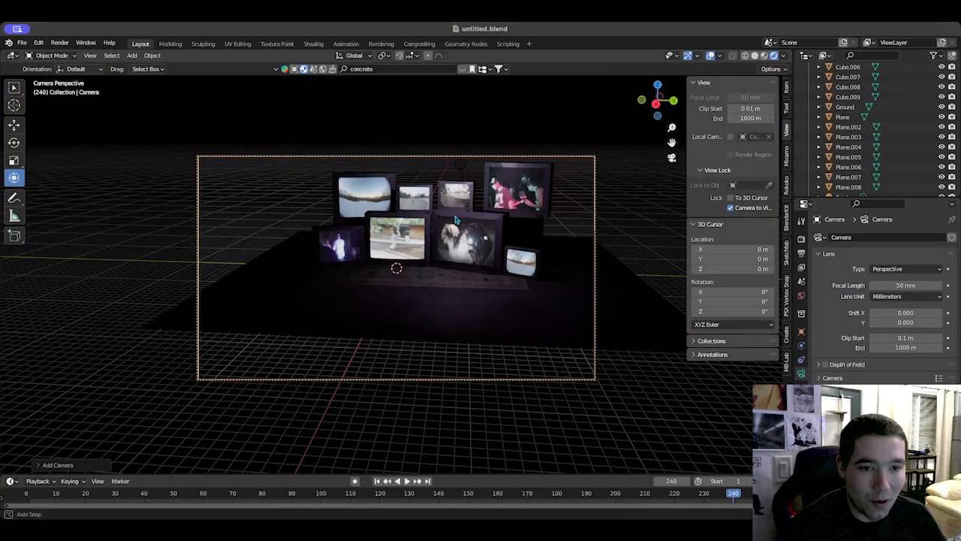
middle_click_drag(564, 220, 557, 240)
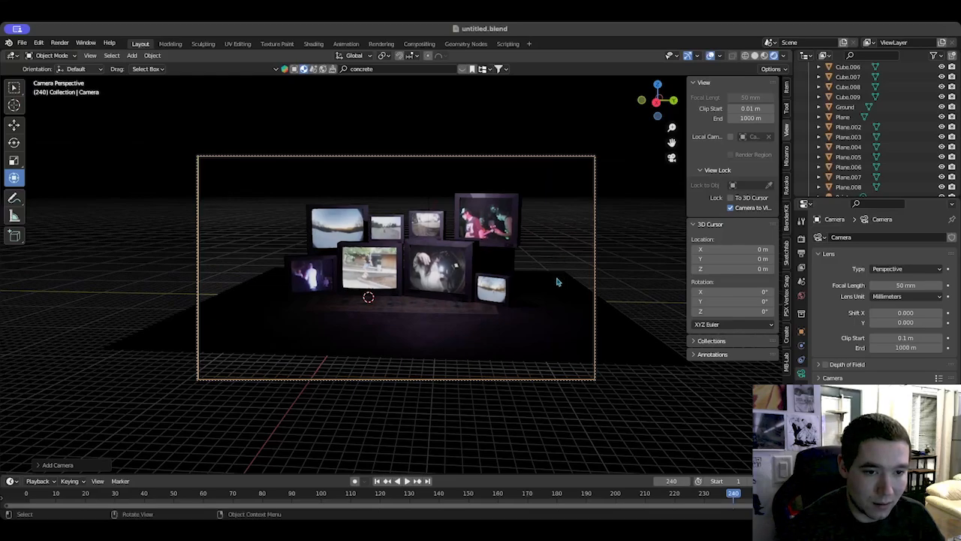
Step: Lengthen the Ground plane along X and move it back so the floor extends behind the TVs
left_click(558, 282)
middle_click_drag(524, 316, 527, 314)
key("s")
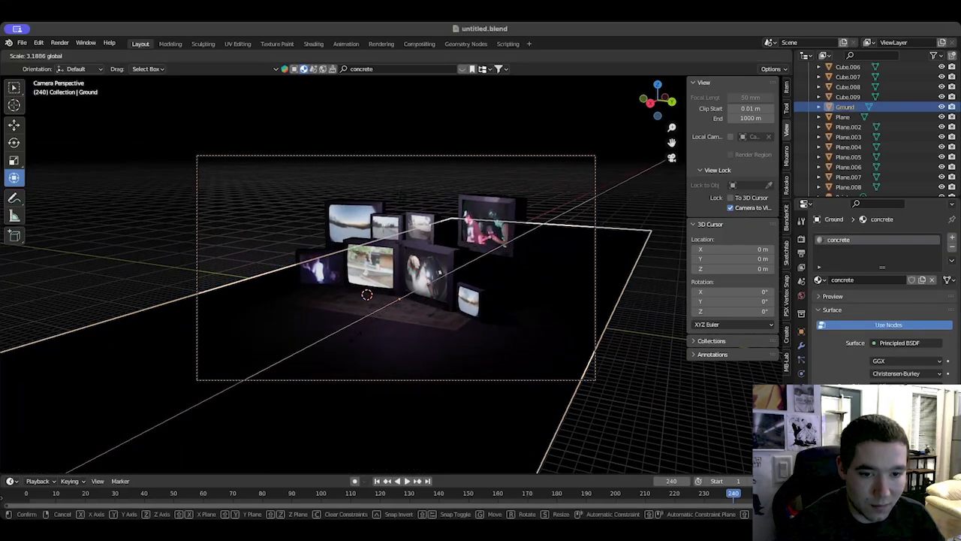
left_click(368, 327)
left_click_drag(372, 313, 418, 268)
middle_click_drag(457, 347, 483, 337)
middle_click_drag(672, 216, 650, 262)
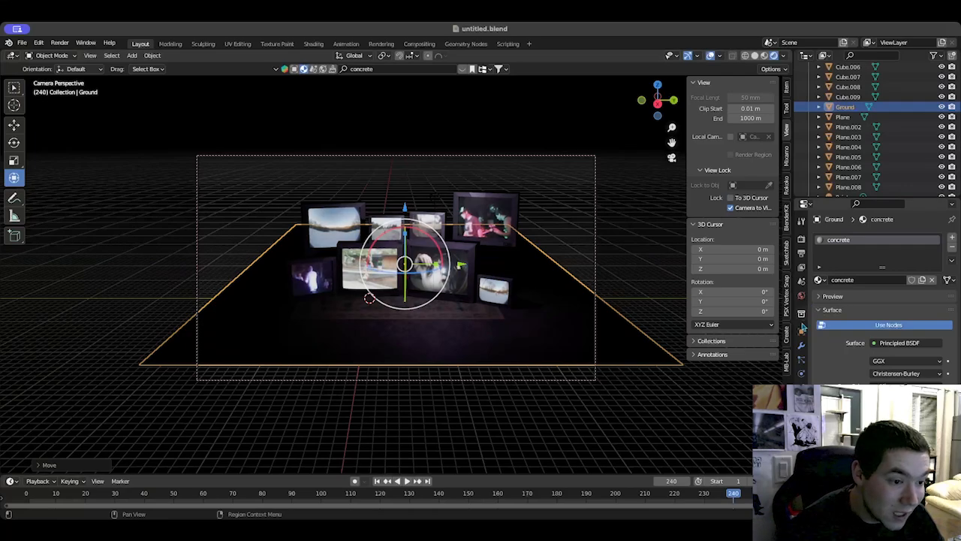
Step: Set the output resolution to 480 px wide by 640 px high
left_click(801, 238)
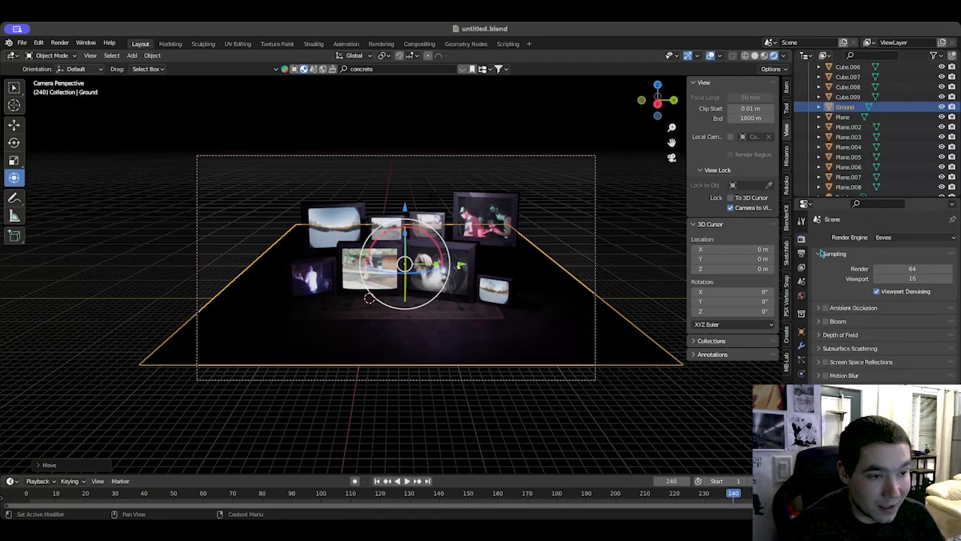
left_click(801, 252)
left_click(912, 251)
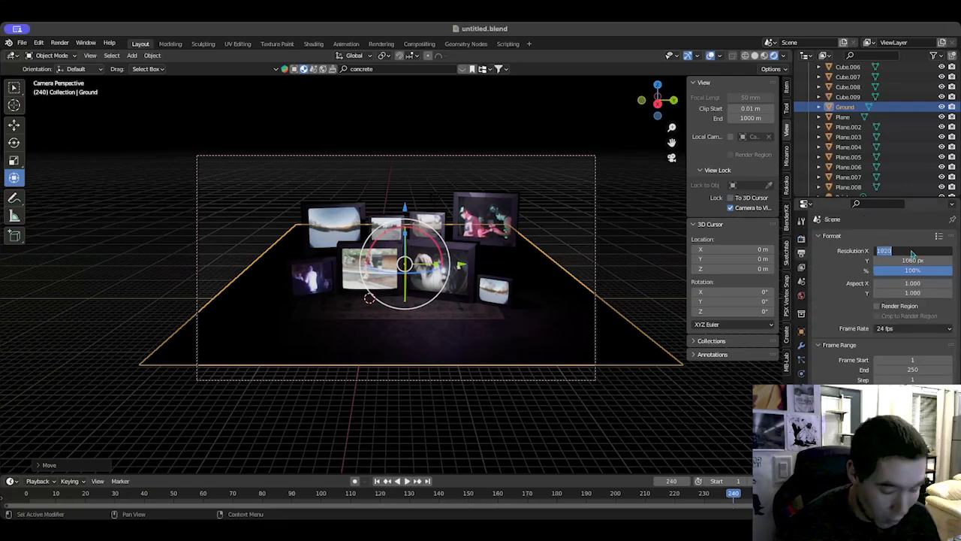
type("480")
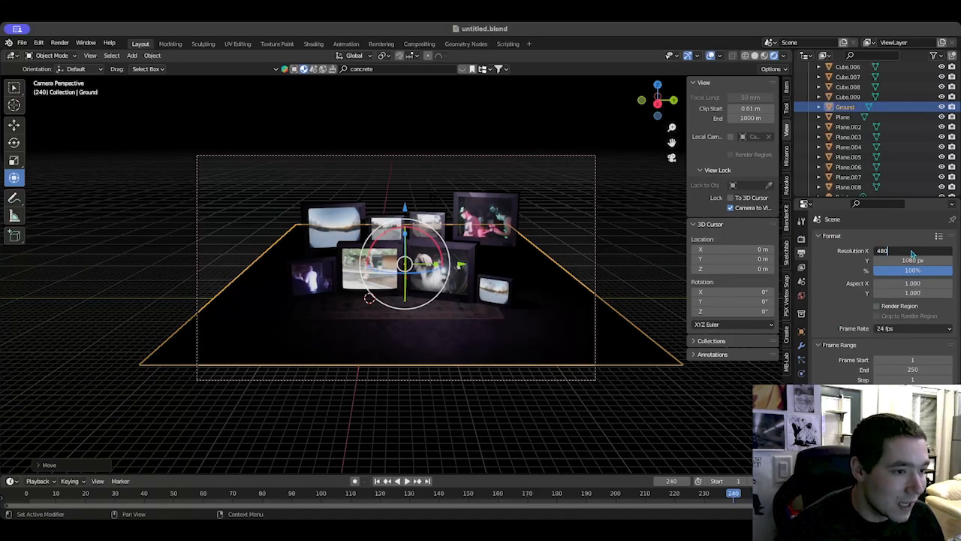
left_click(911, 259)
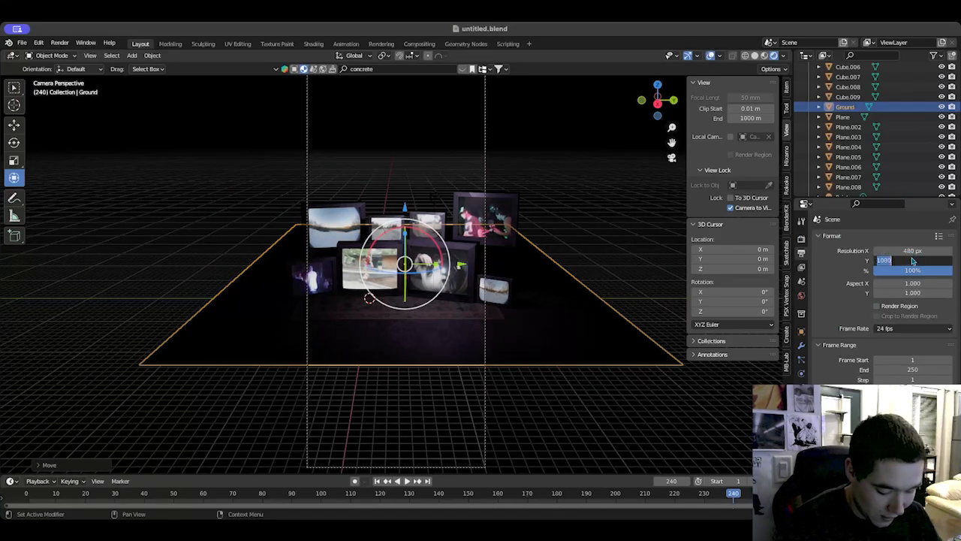
type("6")
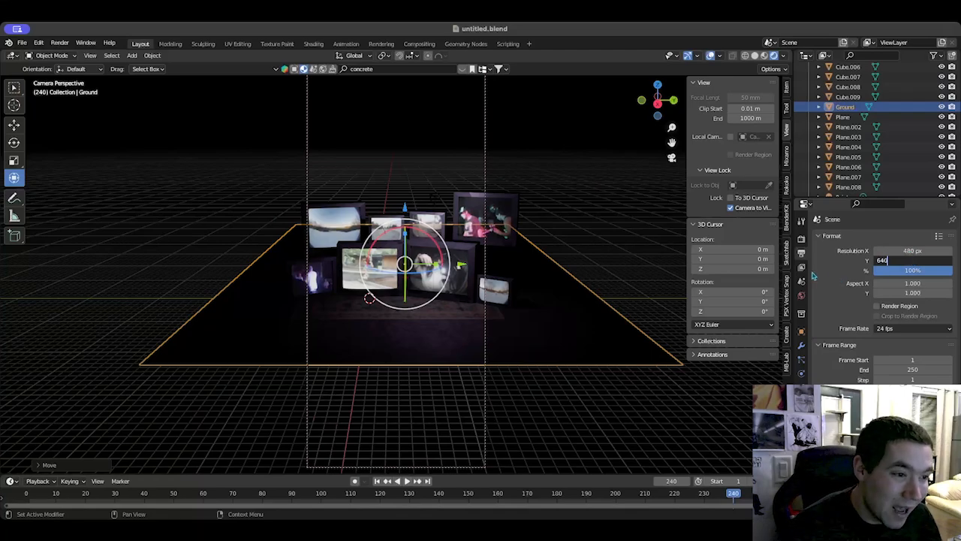
type("40")
key("Return")
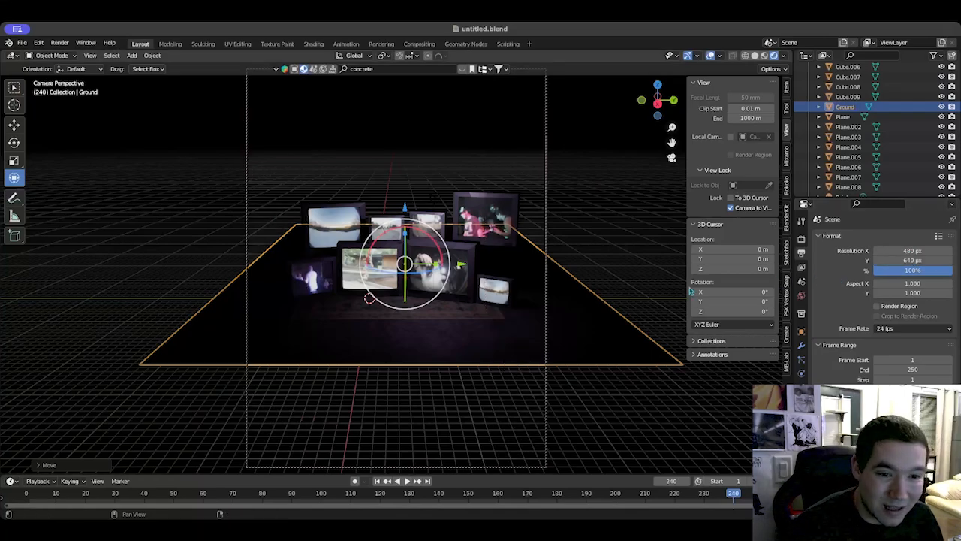
Step: Set the output resolution to 640 px wide by 480 px high
left_click(904, 250)
type("64")
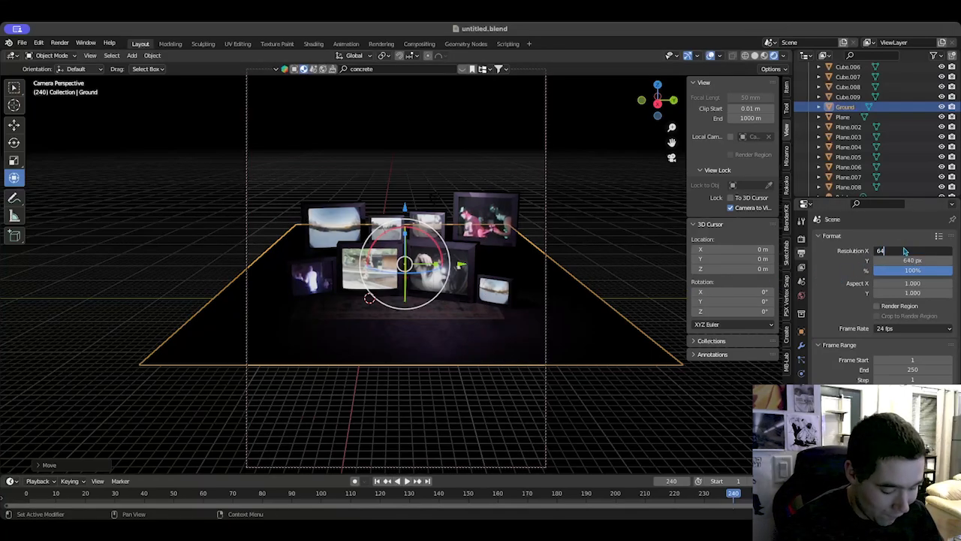
type("0")
key("Return")
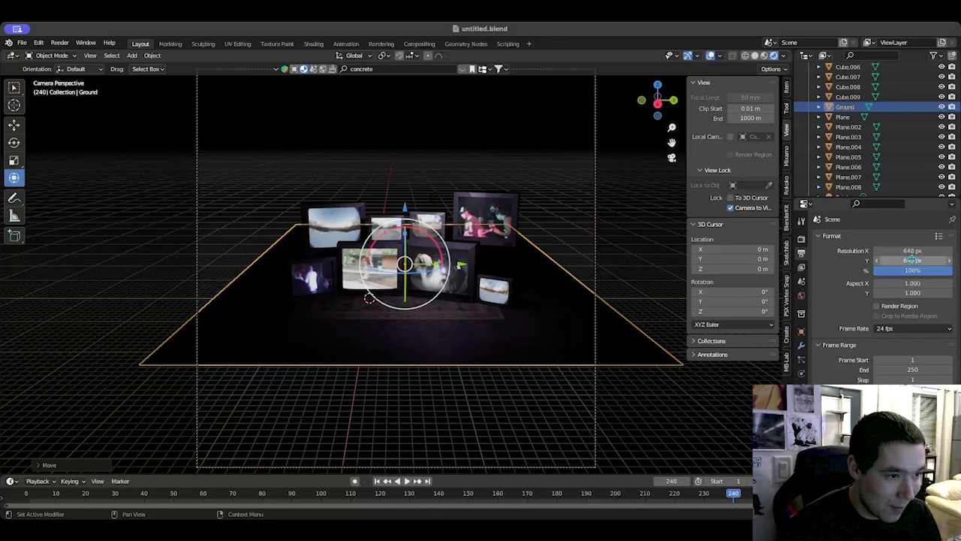
left_click(913, 260)
type("4")
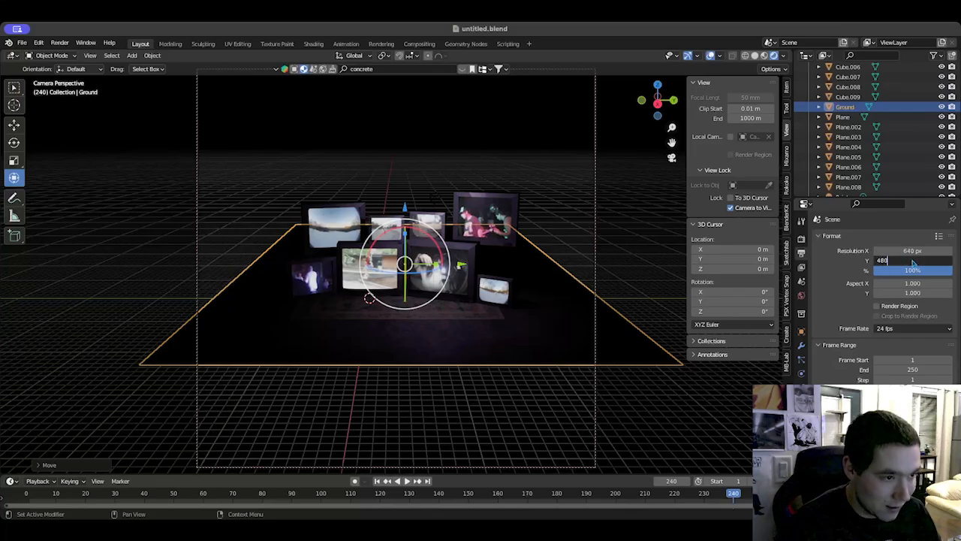
type("80")
key("Return")
Step: Move the locked camera closer and lower its angle so the TV stack and rug fit the frame
scroll(489, 317, "up", 3)
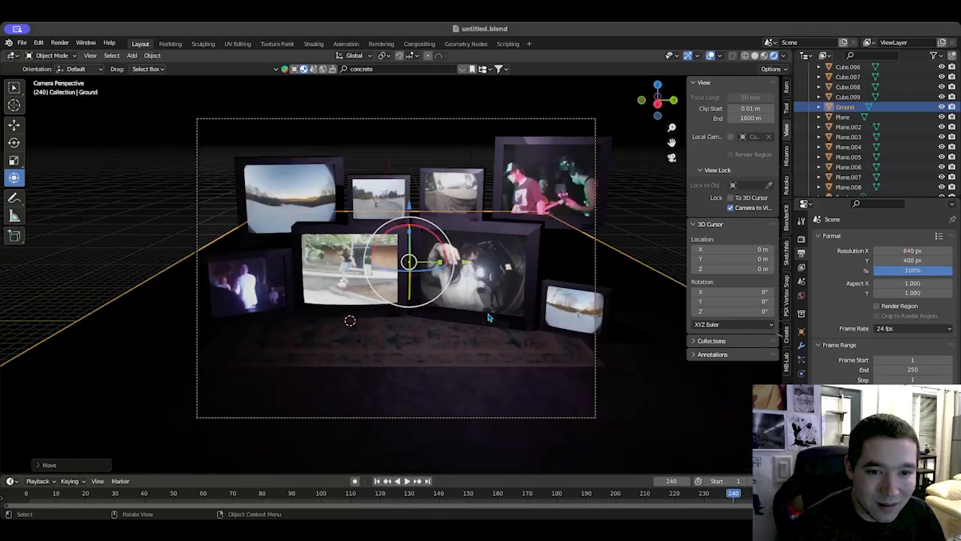
middle_click_drag(499, 314, 516, 324)
scroll(494, 310, "down", 1)
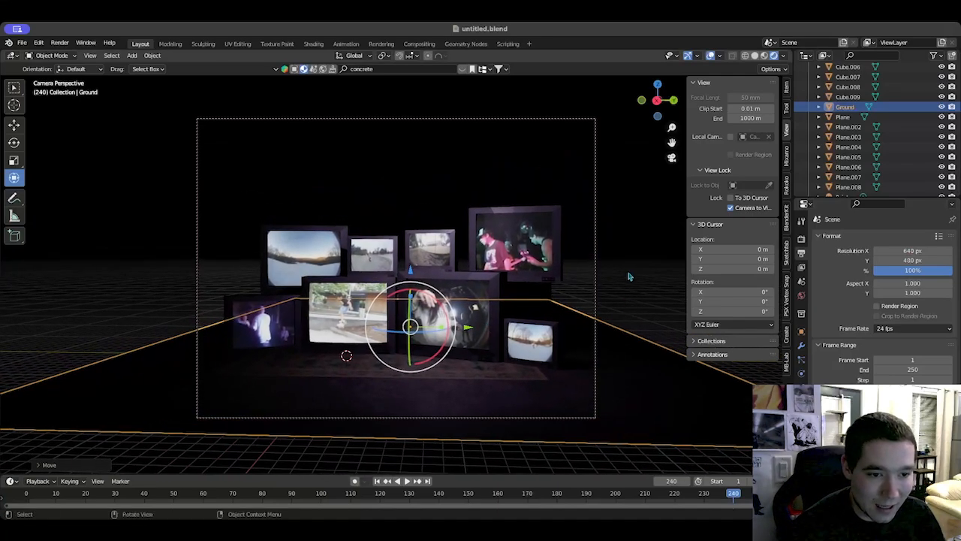
left_click(627, 279)
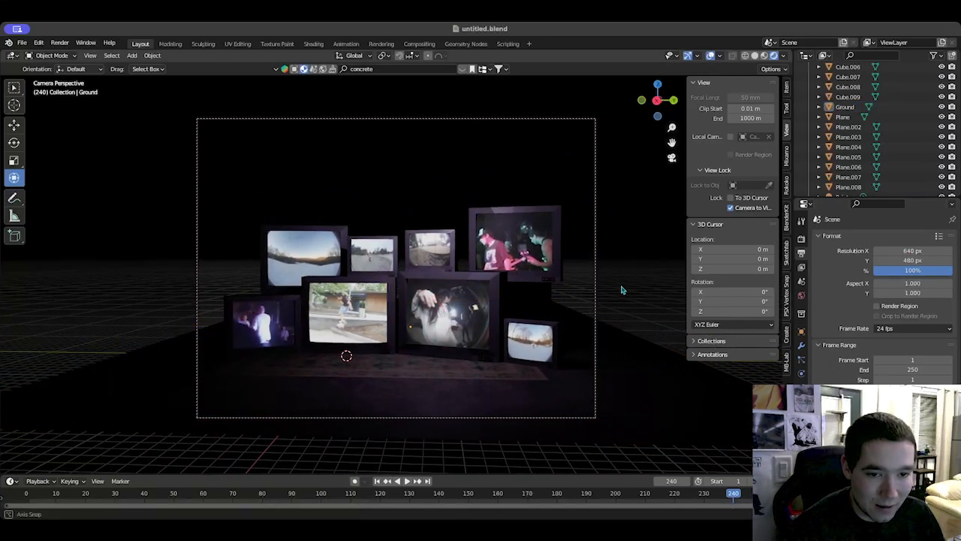
mouse_move(623, 286)
middle_mouse_down()
mouse_move(607, 292)
mouse_move(616, 290)
middle_mouse_up()
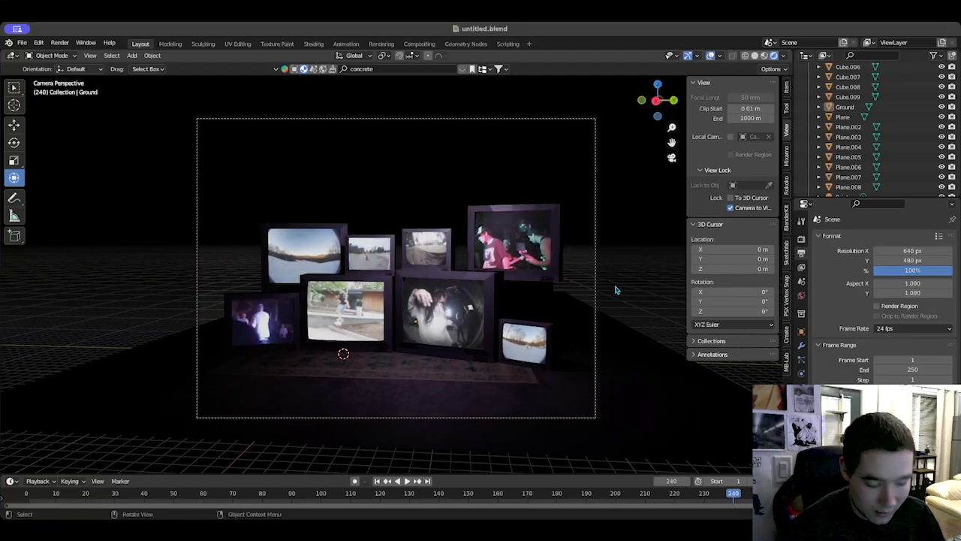
Step: Render a test image of frame 240 and shift the camera slightly so the TVs sit higher in the frame
key("F12")
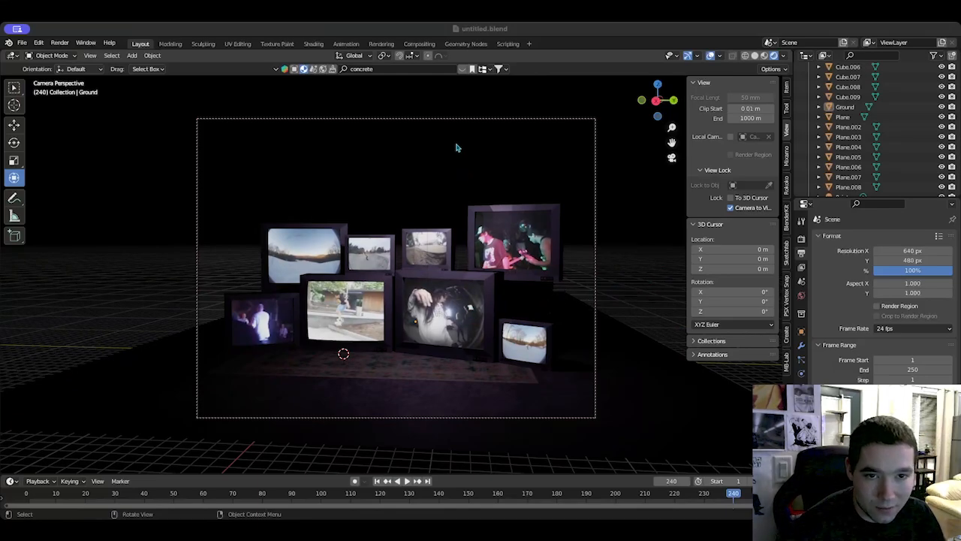
middle_click_drag(477, 332, 474, 323, "shift")
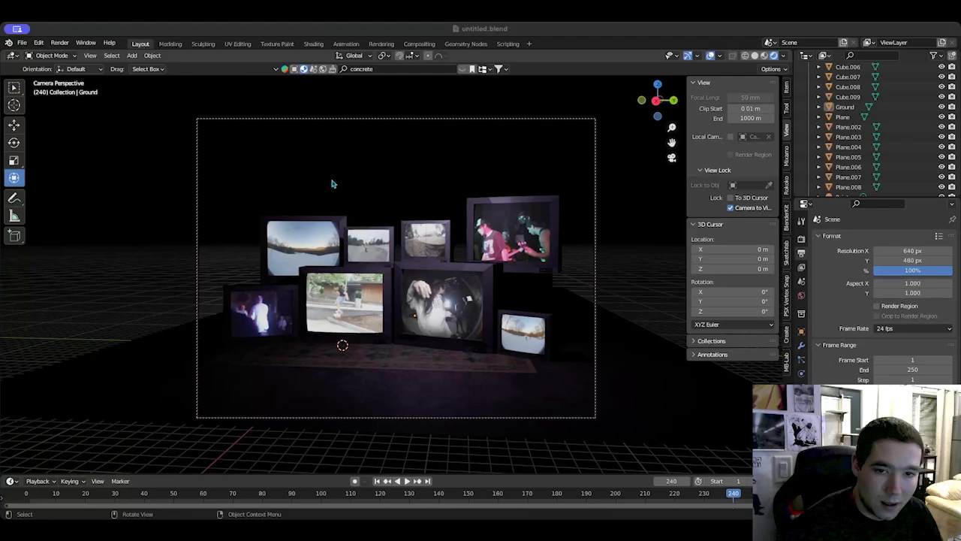
middle_click_drag(463, 246, 461, 247, "shift")
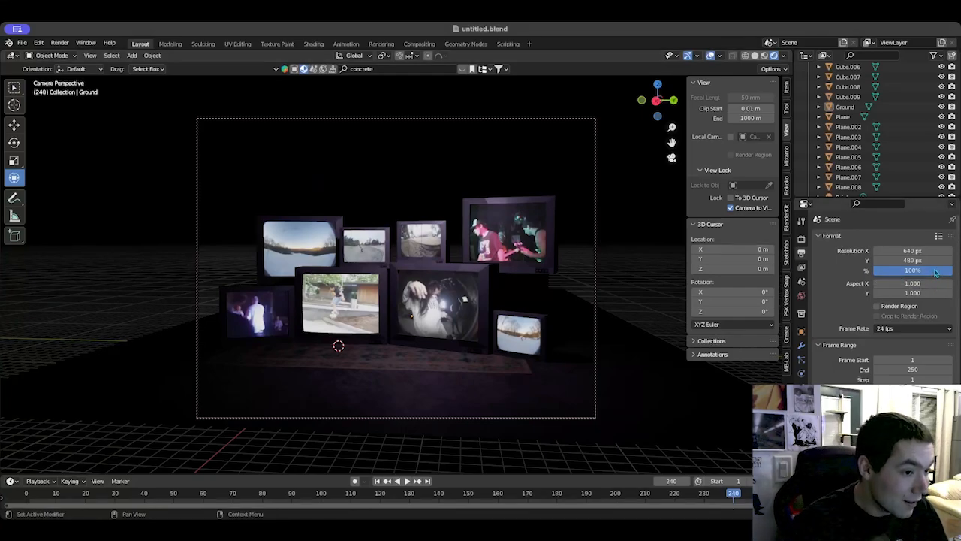
Step: Test-render the current frame at 80% resolution scale and return the scale to 100%
left_click_drag(912, 269, 885, 270)
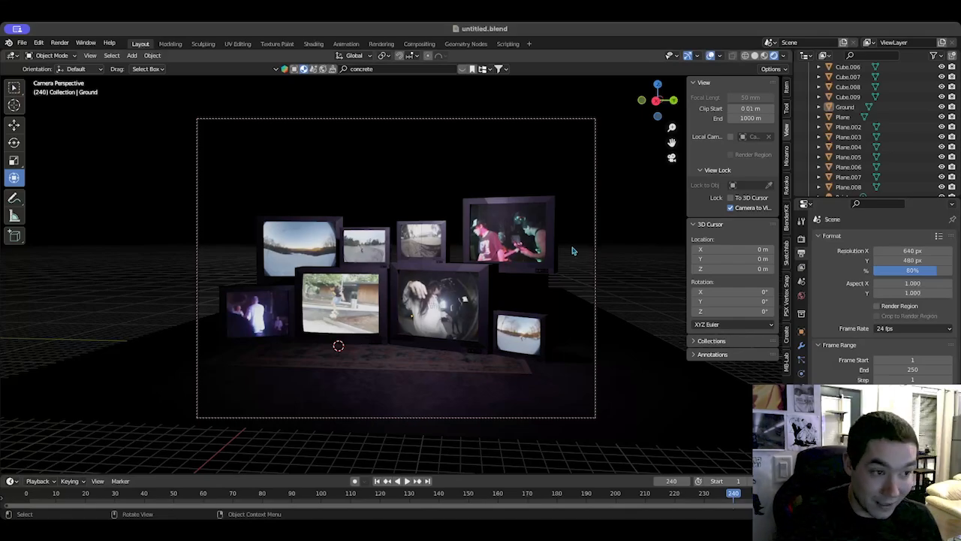
key("F12")
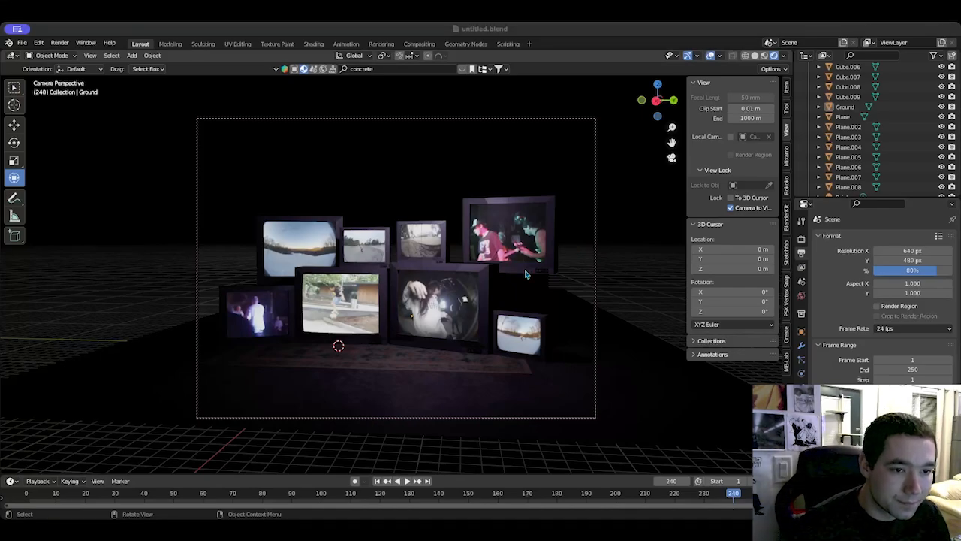
left_click(444, 130)
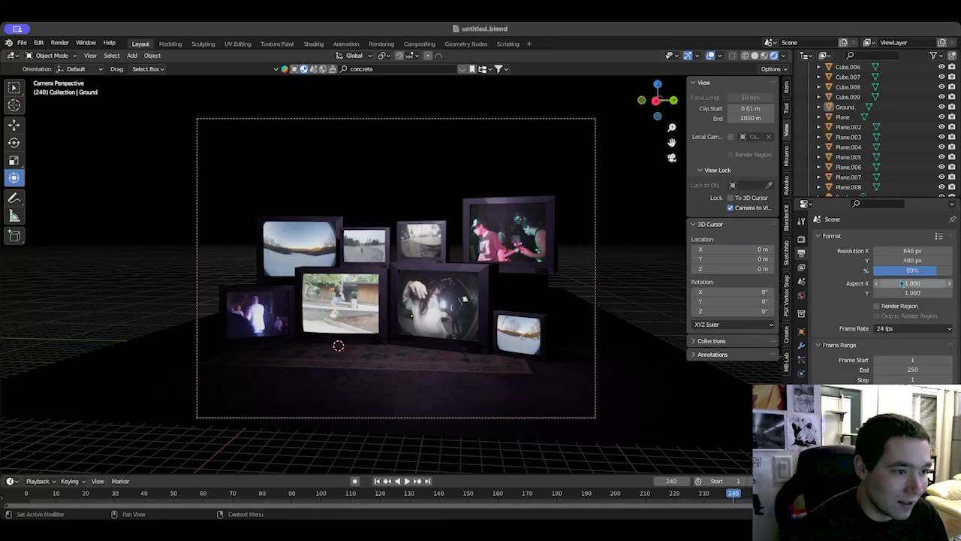
left_click_drag(904, 271, 945, 271)
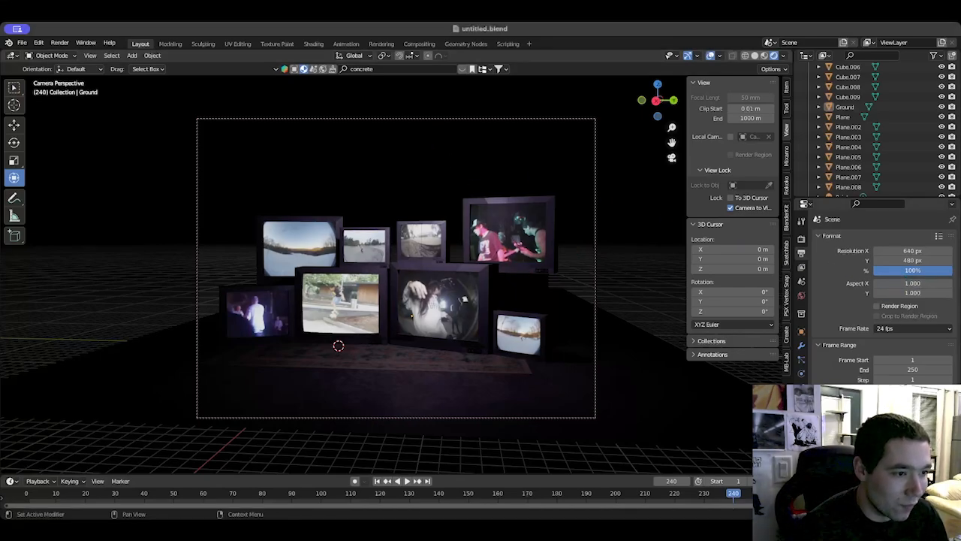
Step: Try rendering the full animation with the current output settings
left_click(65, 43)
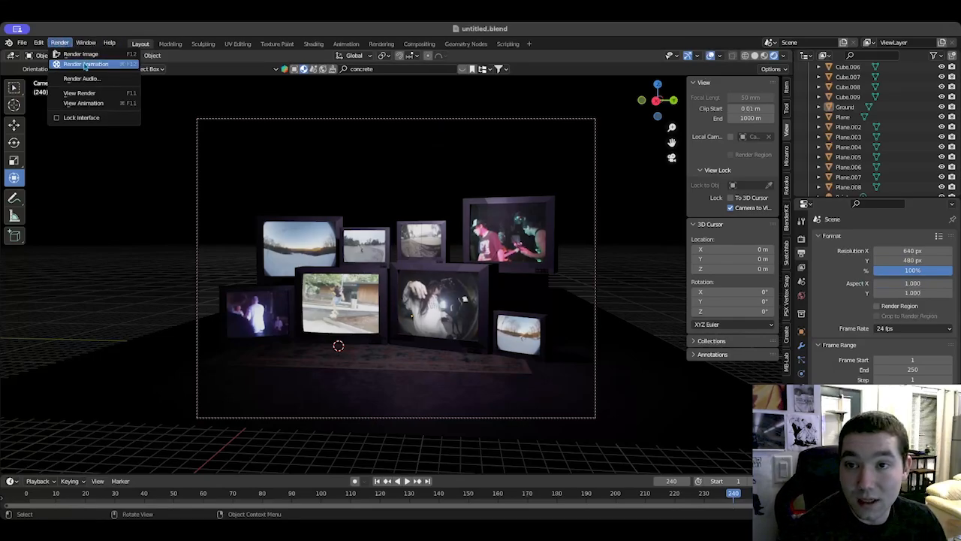
left_click(85, 65)
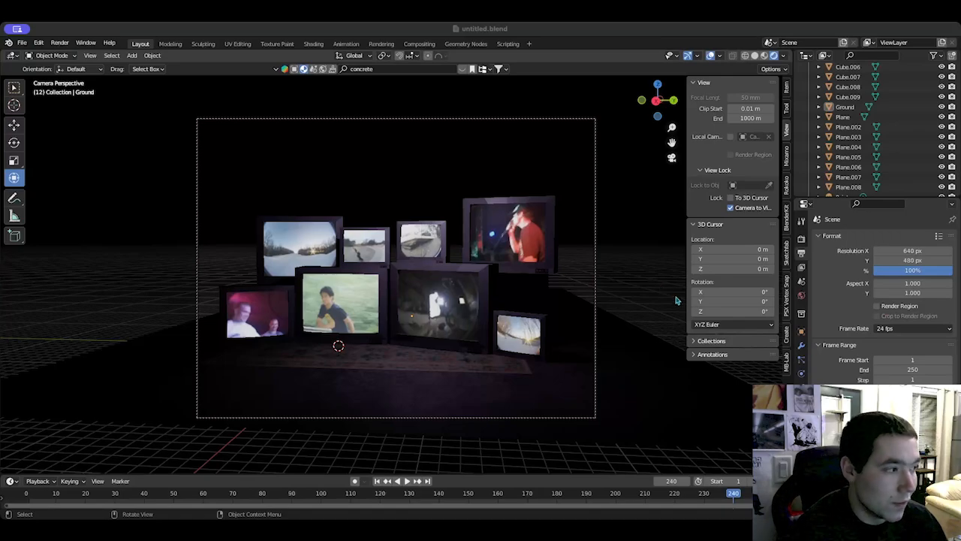
Step: Set the render output path to the Renders folder on the desktop with CRT as the file name prefix
scroll(878, 300, "down", 3)
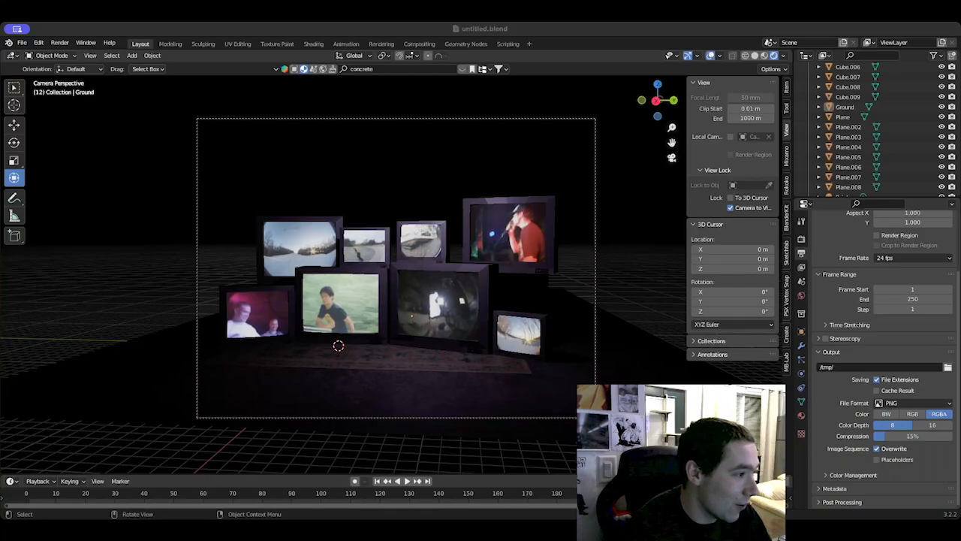
left_click(948, 367)
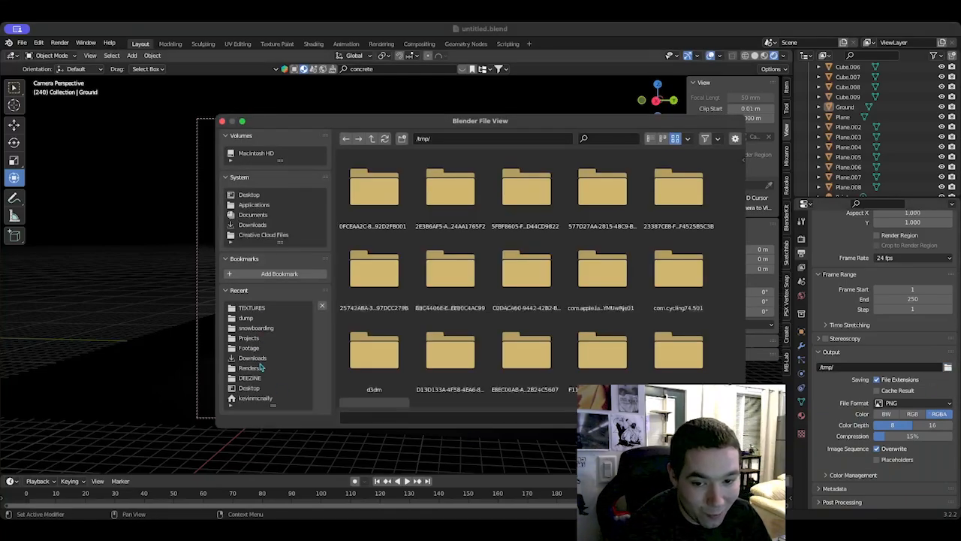
left_click(255, 369)
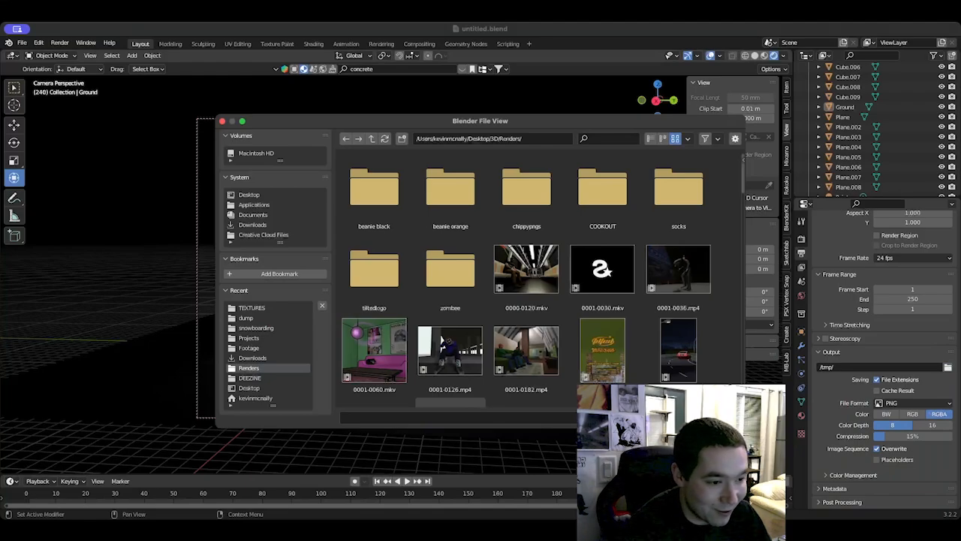
left_click(698, 417)
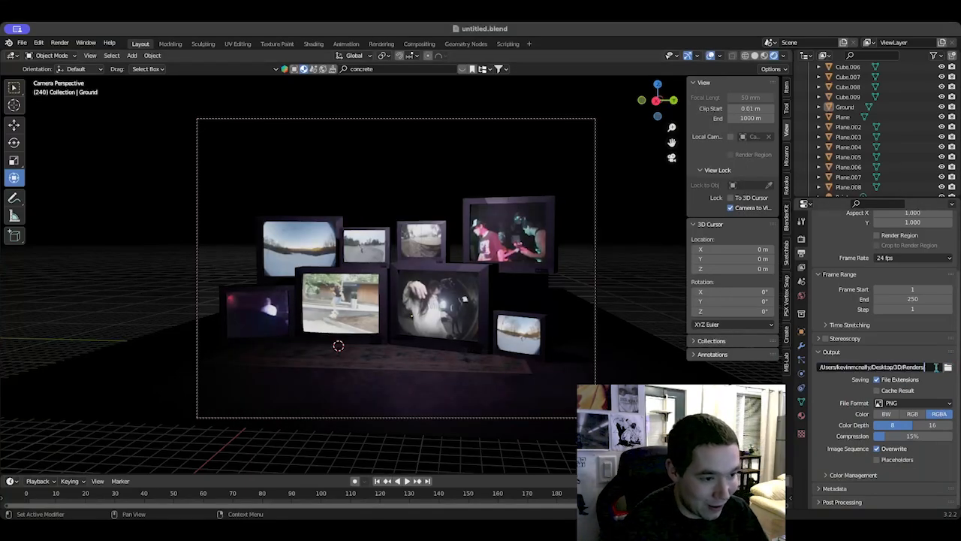
left_click(936, 368)
type("CRT")
key("Return")
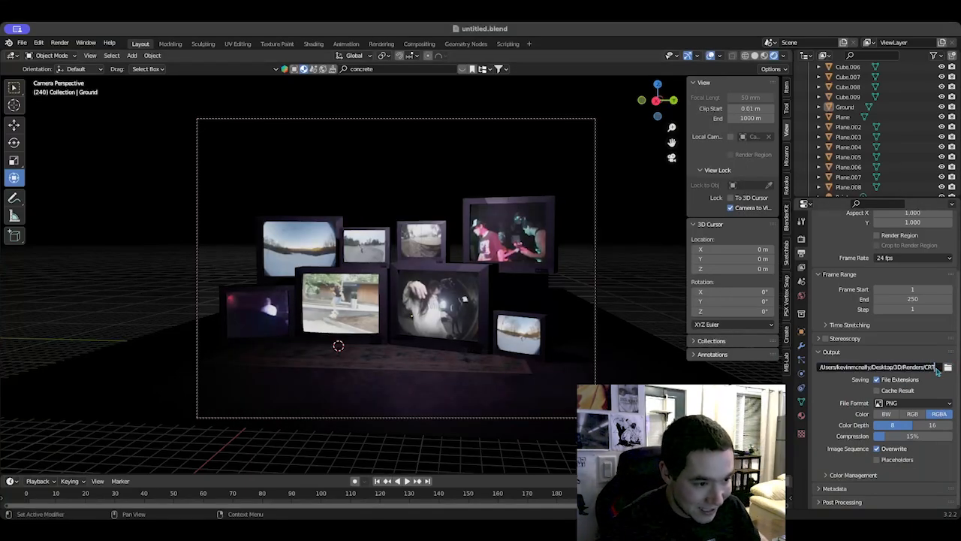
Step: Set the output file format to FFmpeg Video and its encoding container to MPEG-4
left_click(901, 404)
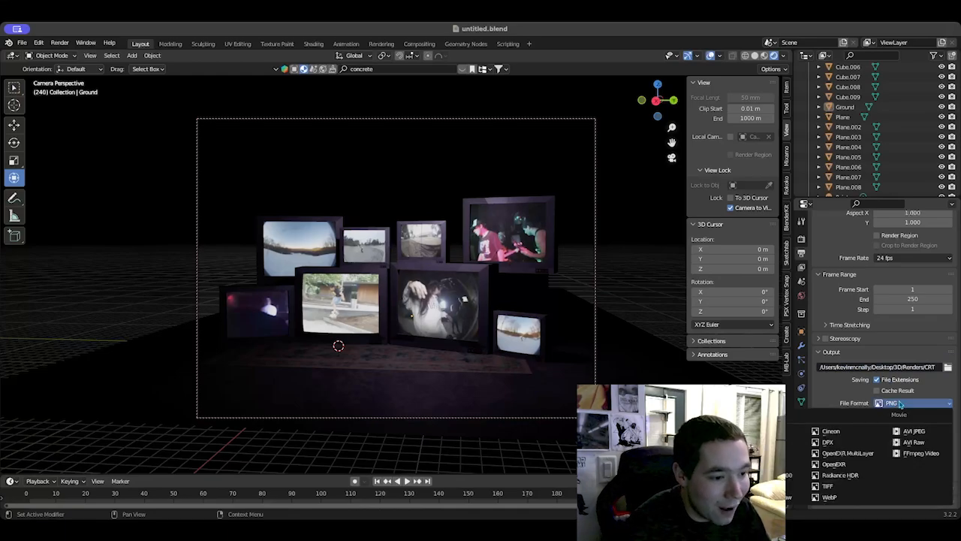
left_click(929, 449)
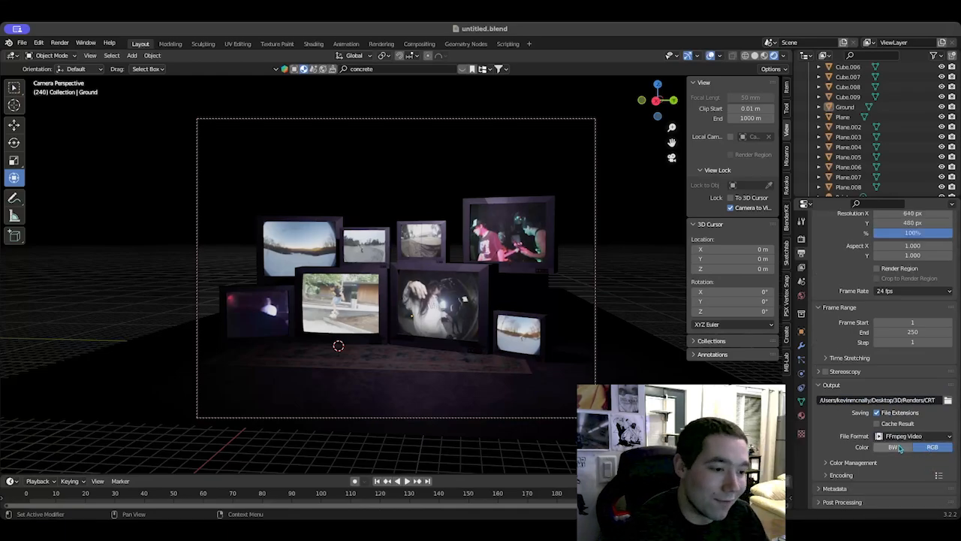
left_click(838, 475)
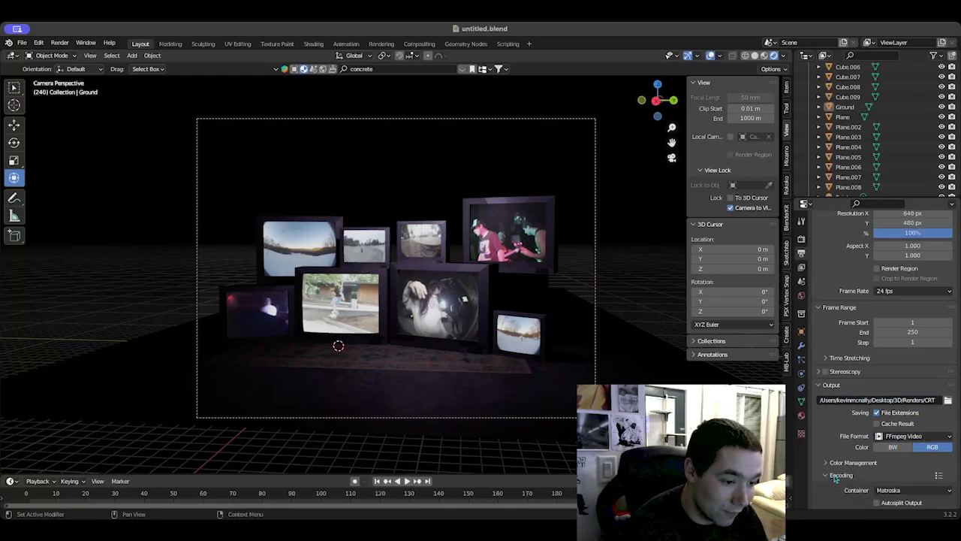
scroll(845, 474, "down", 3)
left_click(925, 410)
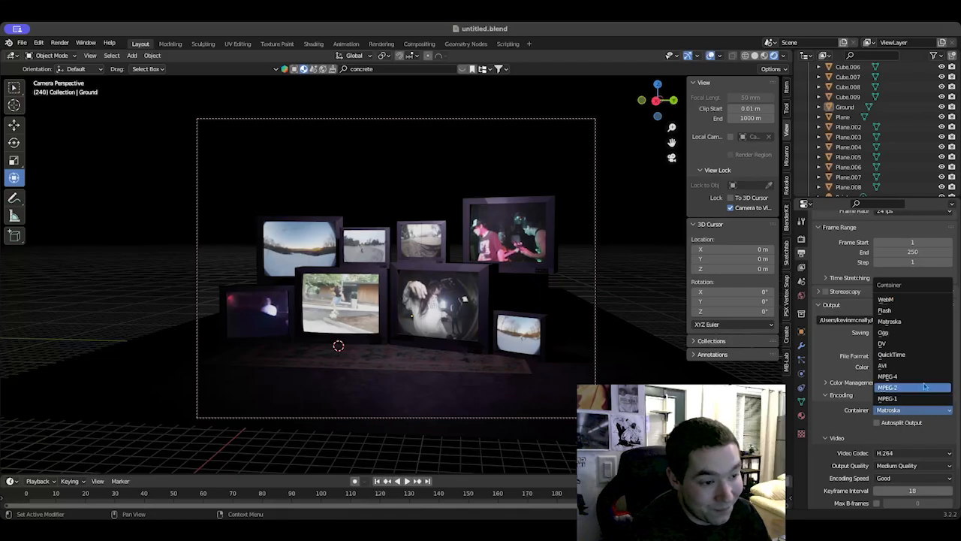
left_click(924, 382)
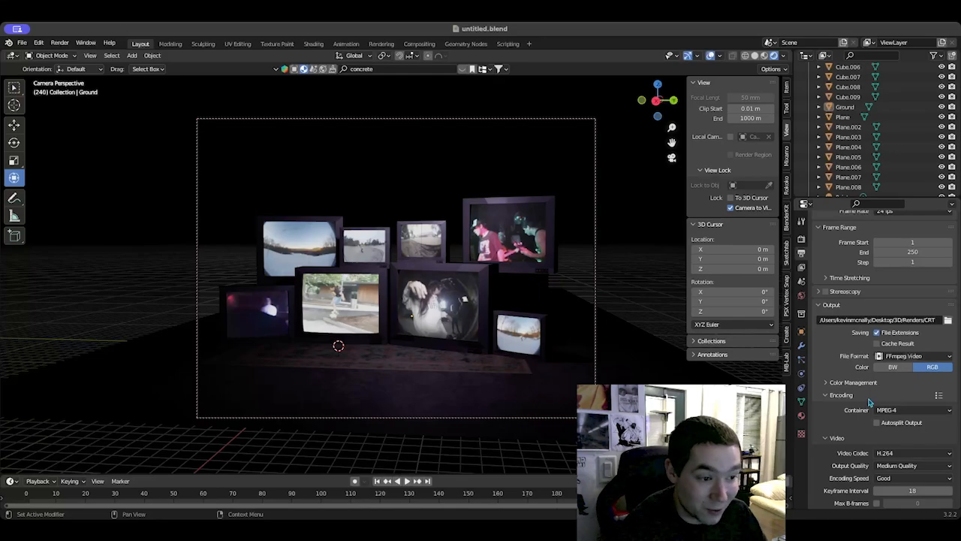
Step: Review the format and encoding settings and render frames 1 to 250 as an MPEG-4 video
scroll(850, 437, "down", 3)
scroll(850, 437, "up", 2)
scroll(850, 437, "down", 2)
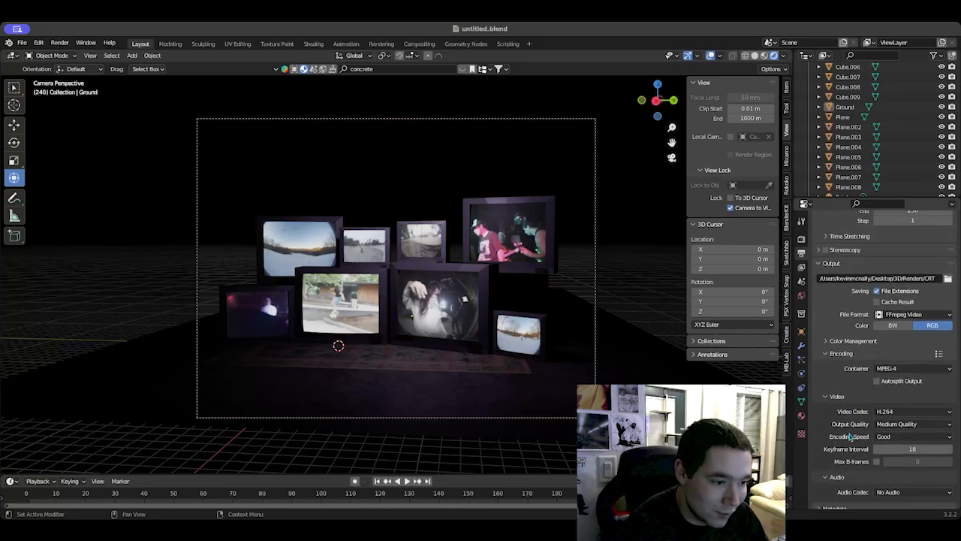
scroll(850, 437, "up", 5)
scroll(850, 436, "up", 5)
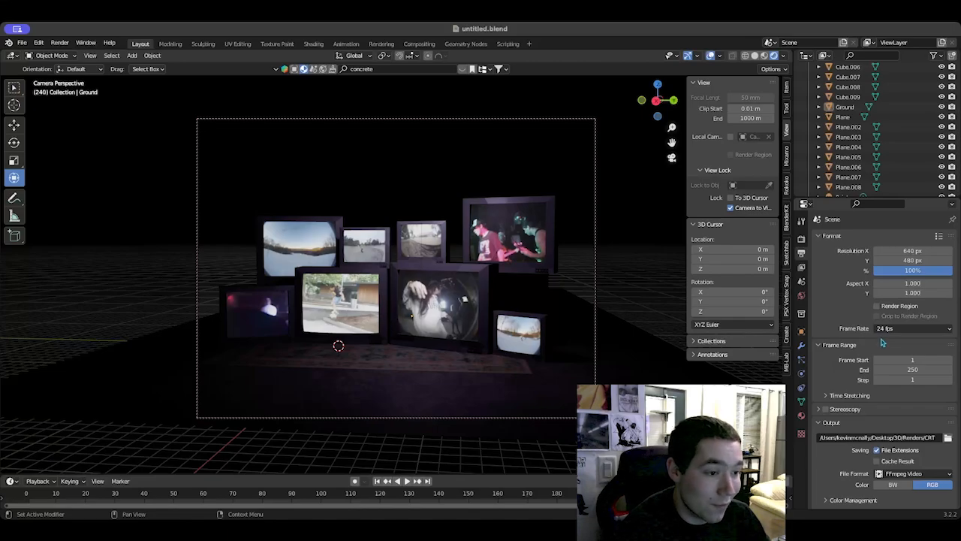
scroll(883, 342, "down", 6)
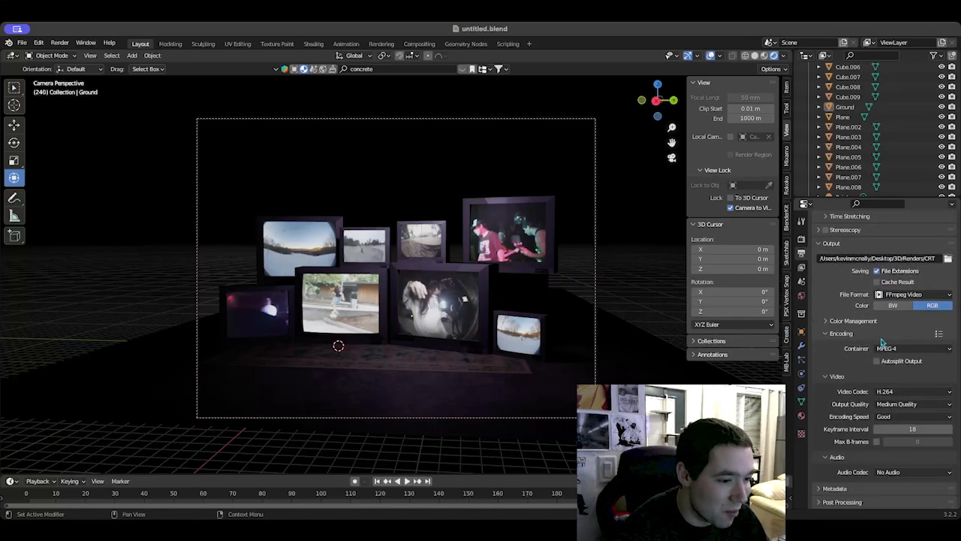
scroll(882, 342, "up", 6)
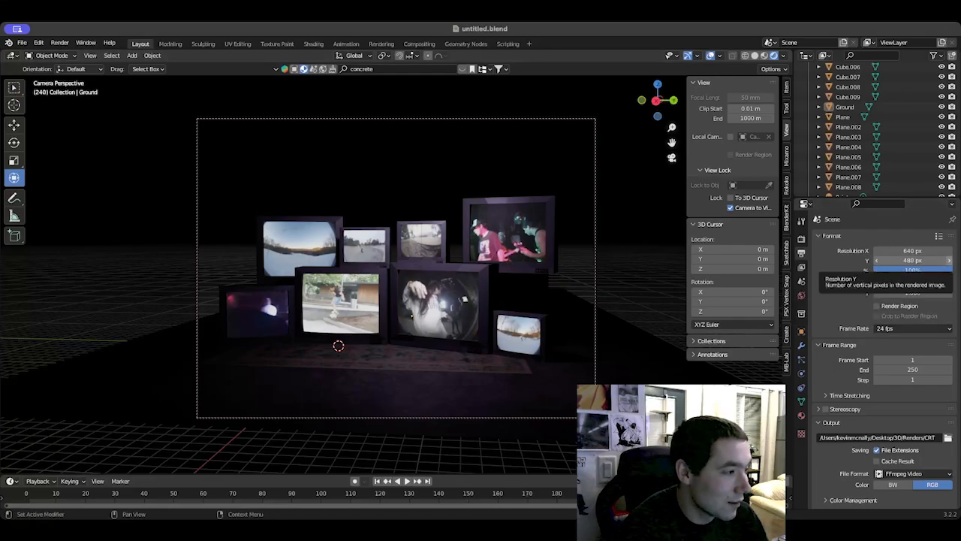
key("F12")
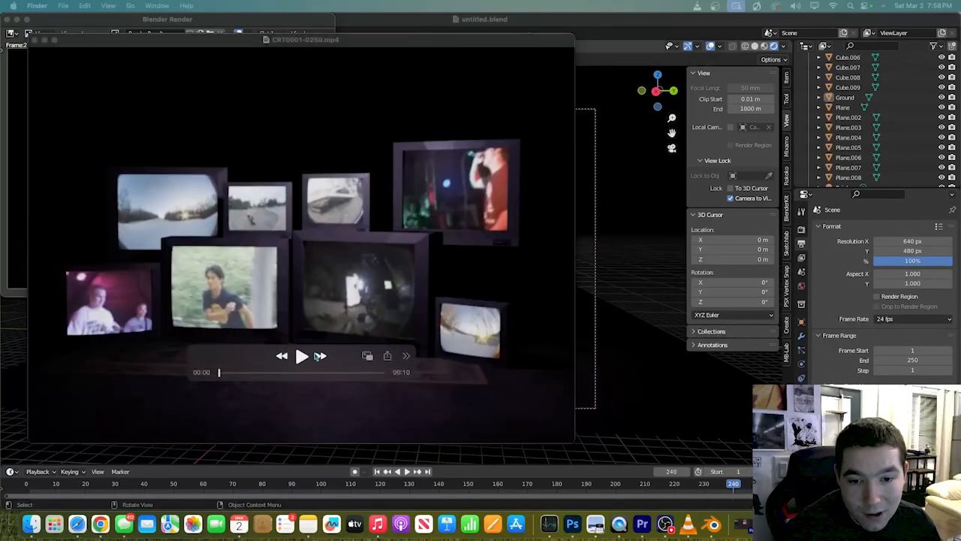
Step: Play the rendered video CRT0001-0250.mp4 in QuickTime Player to check the animation
left_click(304, 354)
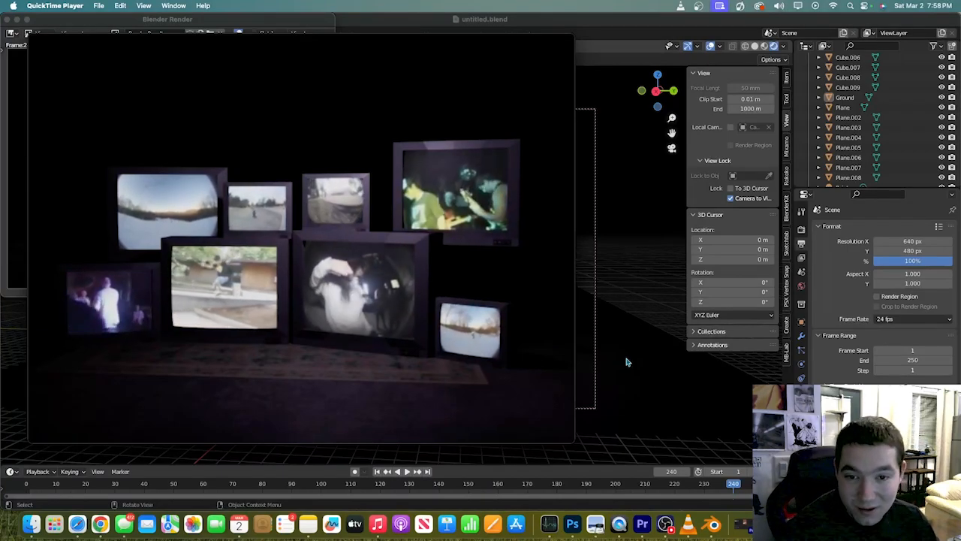
mouse_move(431, 363)
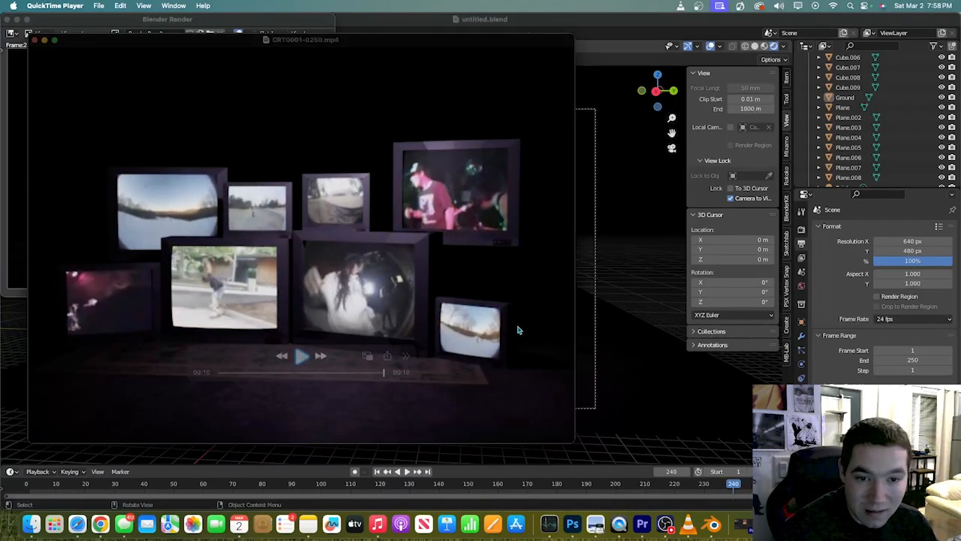